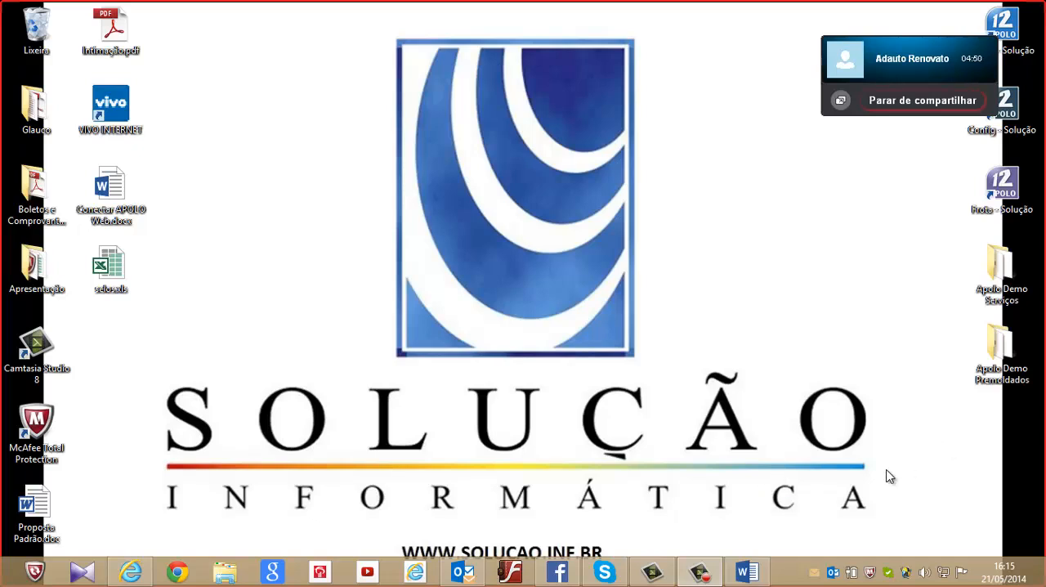
Launch Config 12.0 from the Apolo Demo Serviços folder and sign in with the access name and password
double_click(1008, 297)
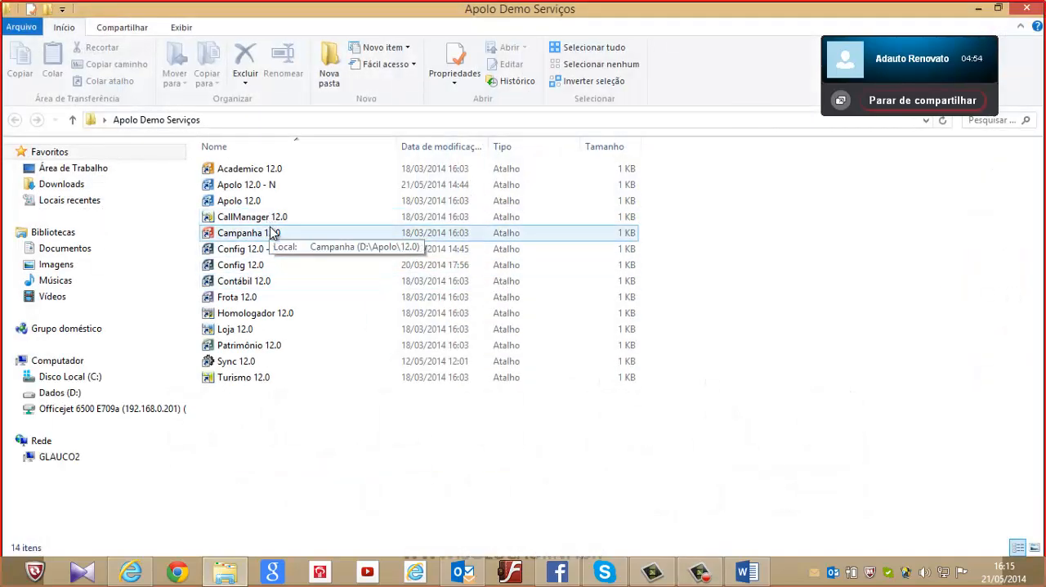
double_click(255, 272)
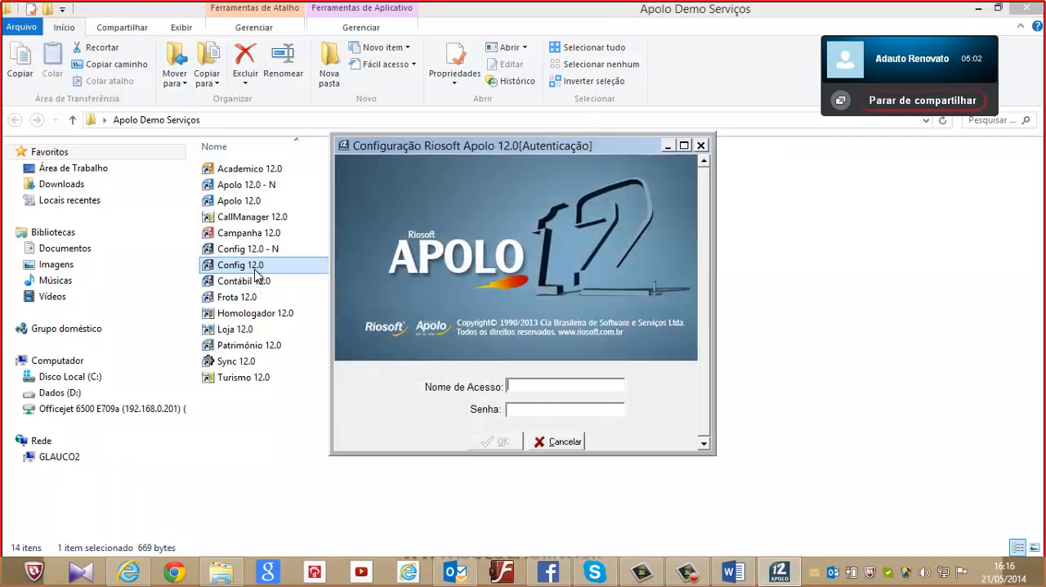
type("GLAUCO")
key("Tab")
type("****")
key("Return")
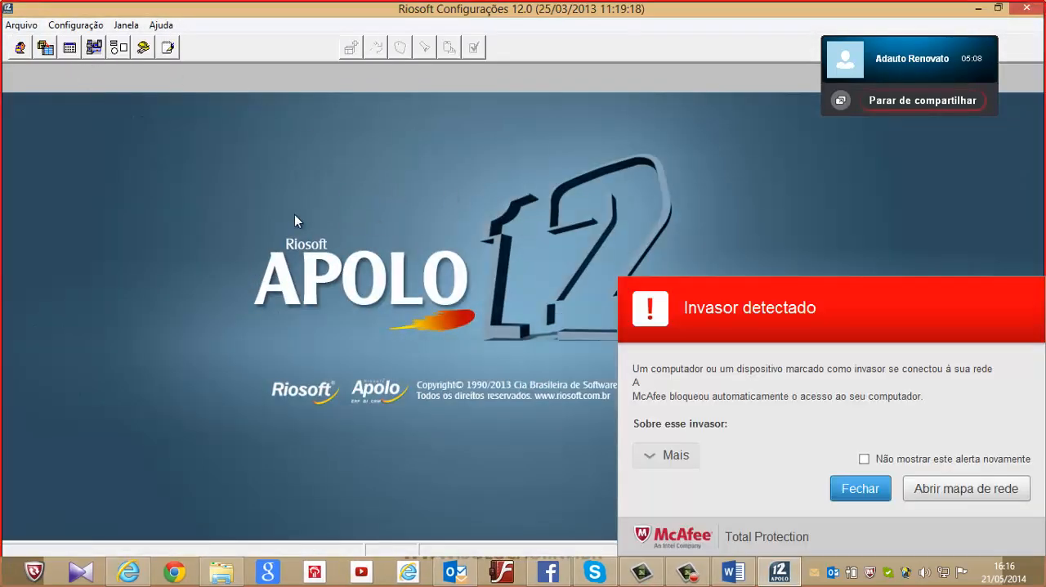
Dismiss the McAfee intruder alerts and set them not to be shown again
left_click(857, 488)
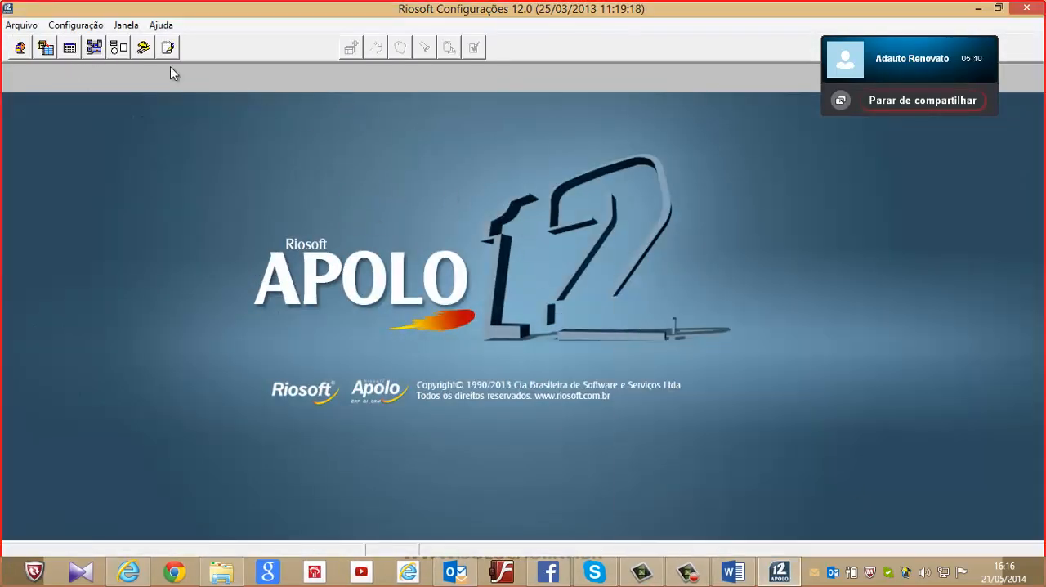
left_click(75, 25)
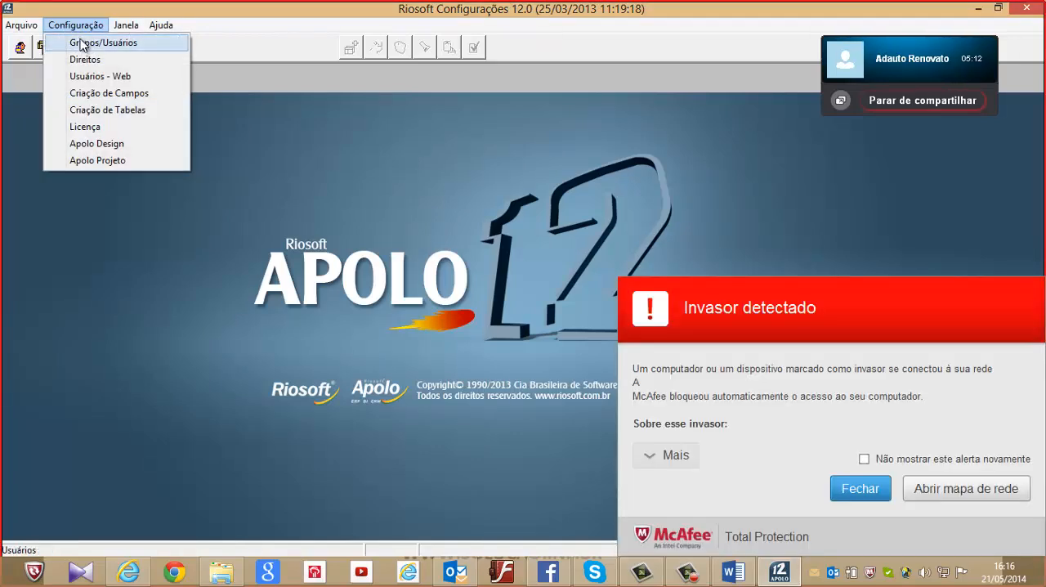
left_click(869, 495)
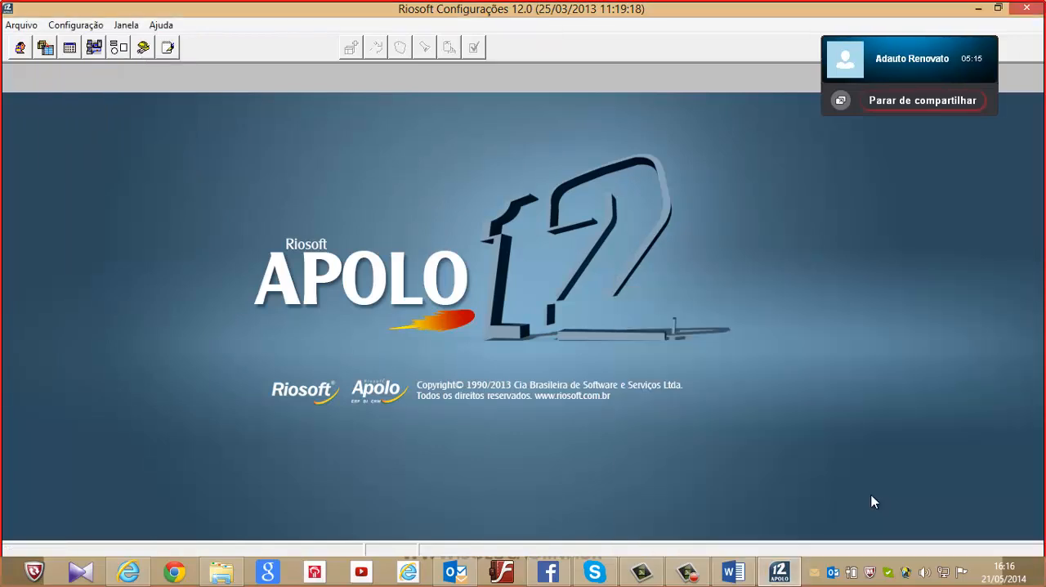
left_click(80, 26)
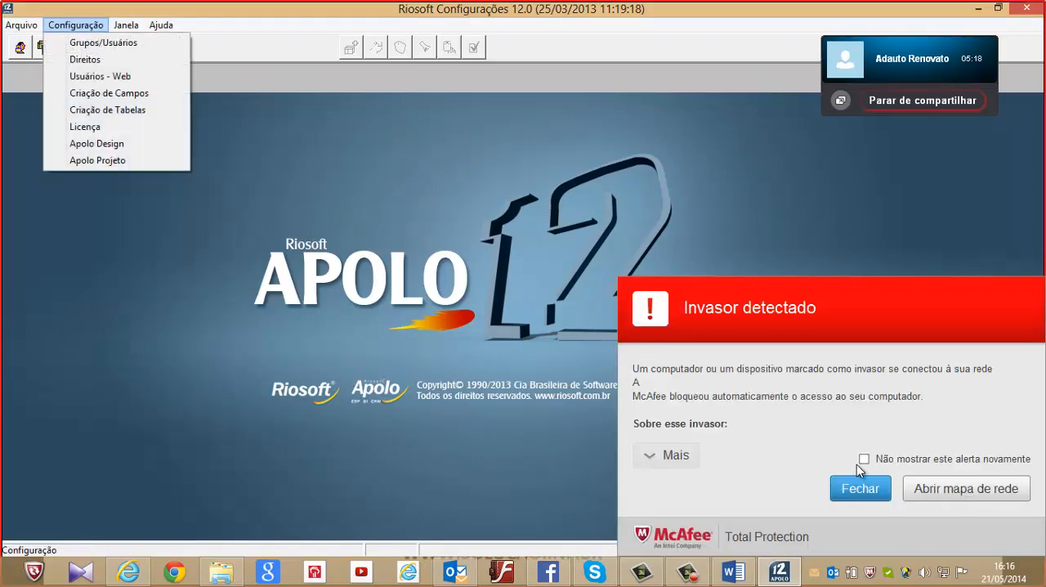
left_click(864, 460)
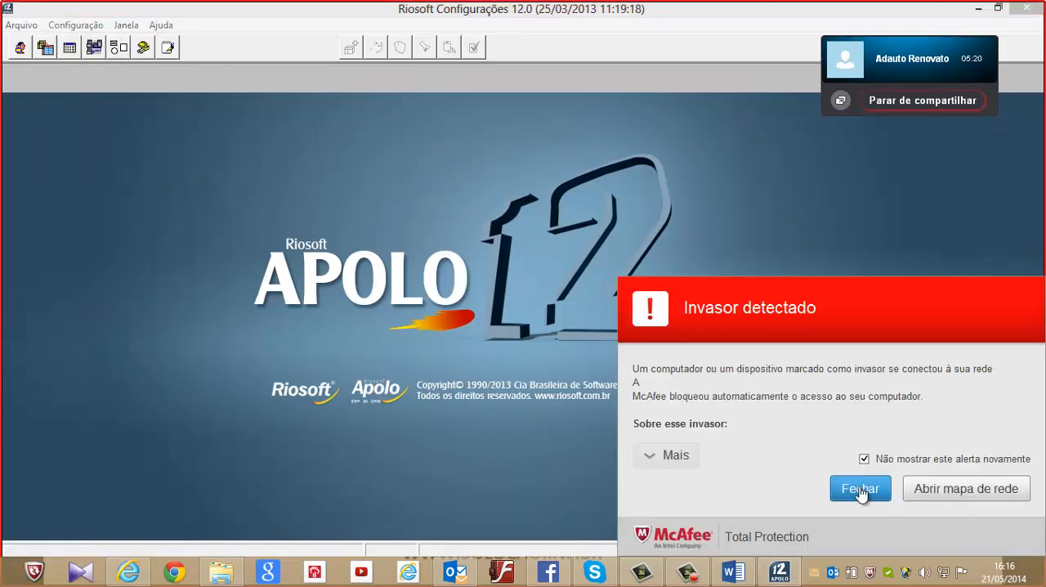
left_click(860, 489)
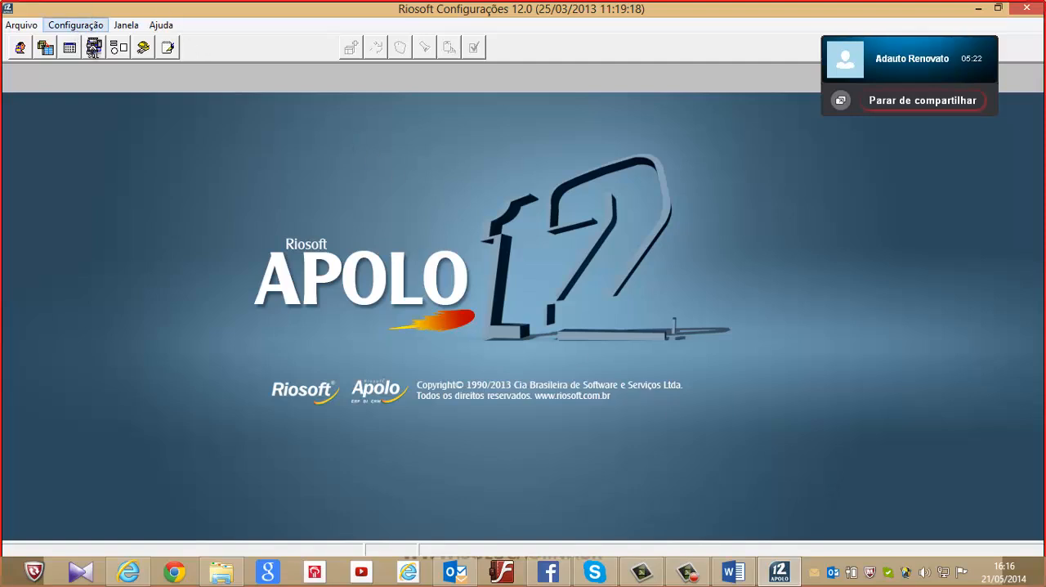
Open the Grupos e Usuários list, maximize it and widen the group tree
left_click(94, 48)
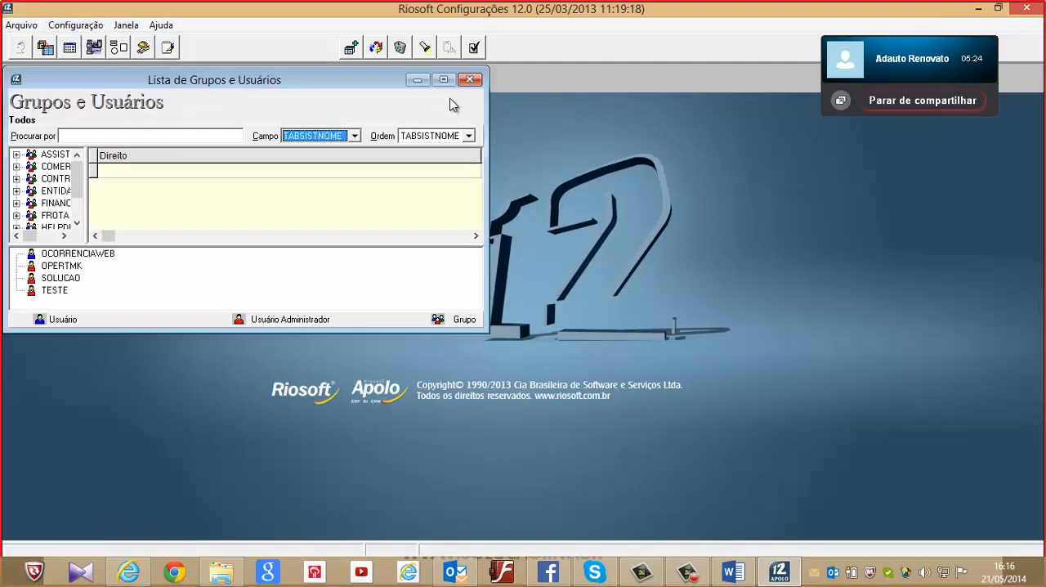
left_click(443, 79)
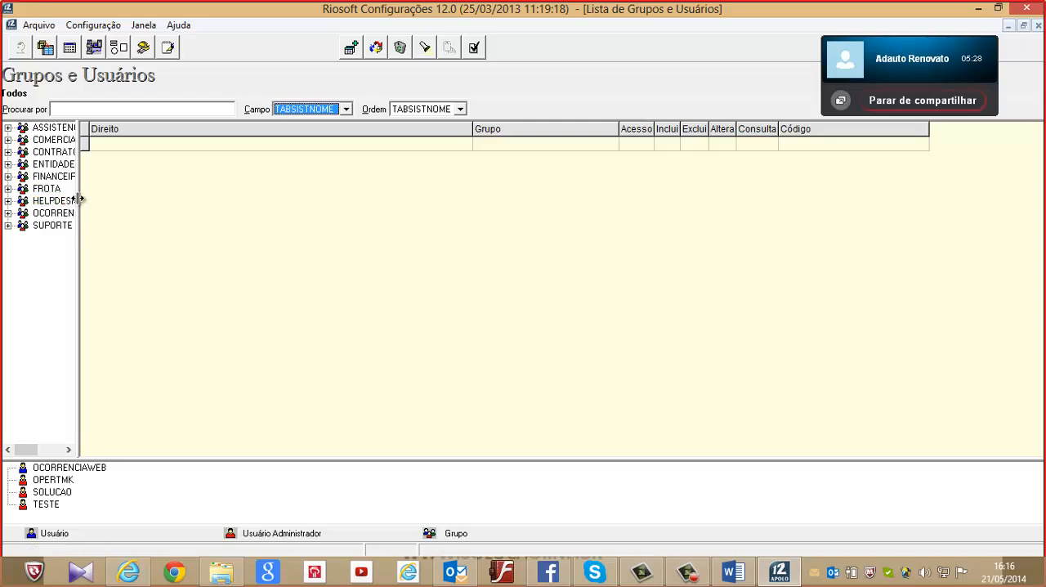
left_click_drag(77, 201, 244, 196)
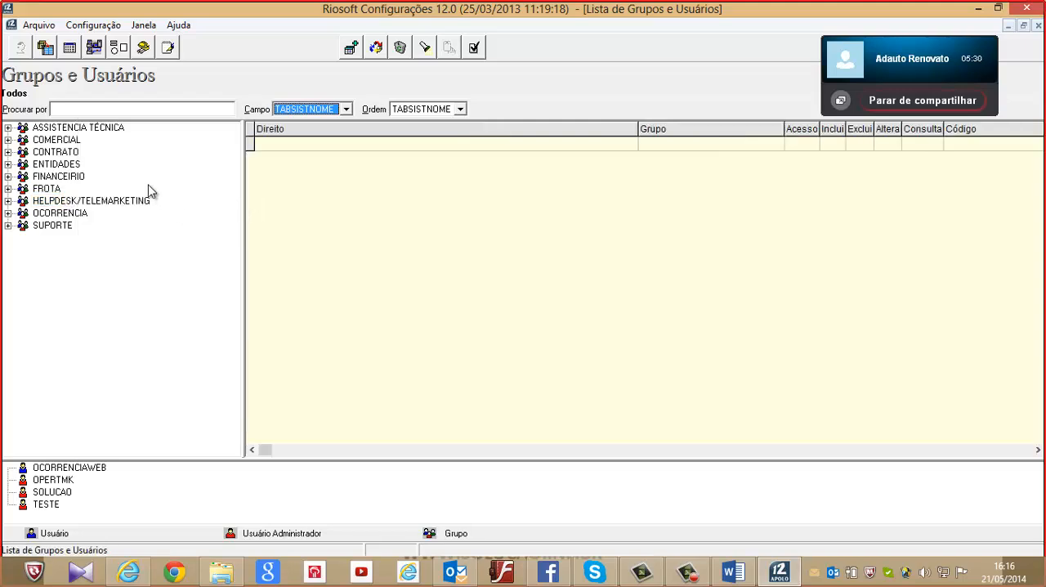
Expand the COMERCIAL group and view its first user's registration record, closing it without changes
left_click(64, 128)
left_click(70, 175)
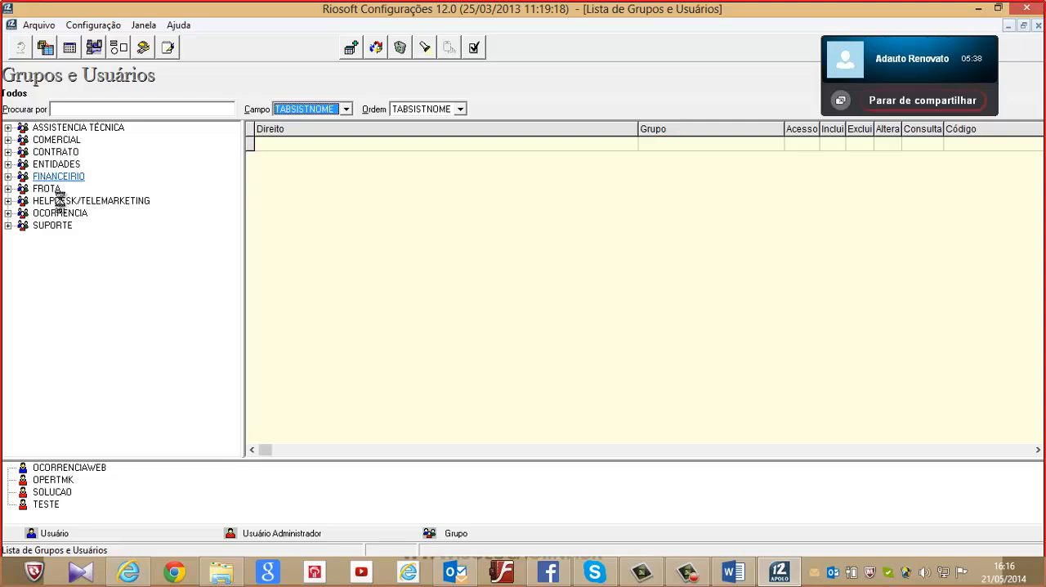
double_click(18, 140)
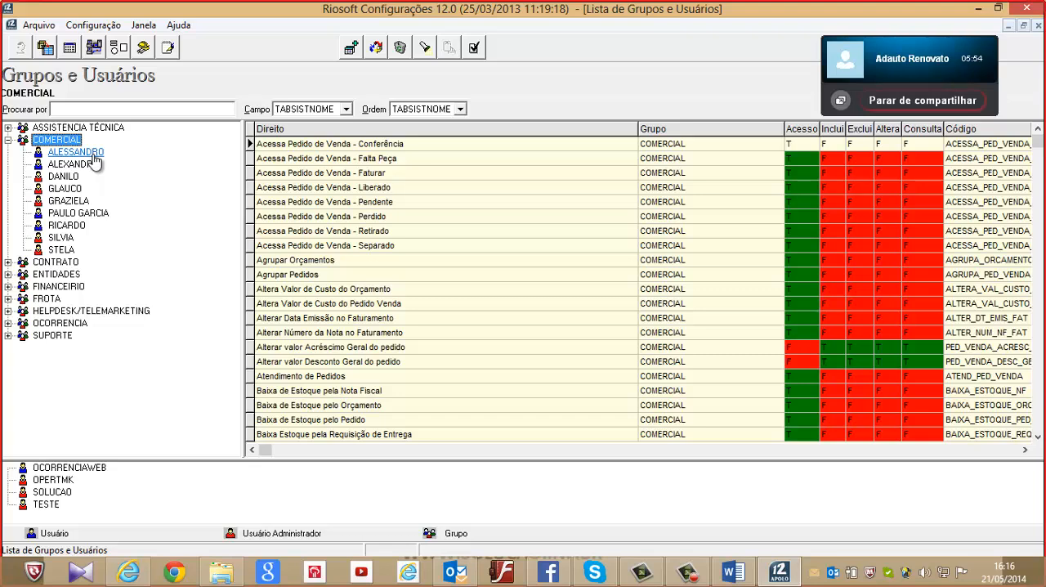
double_click(96, 161)
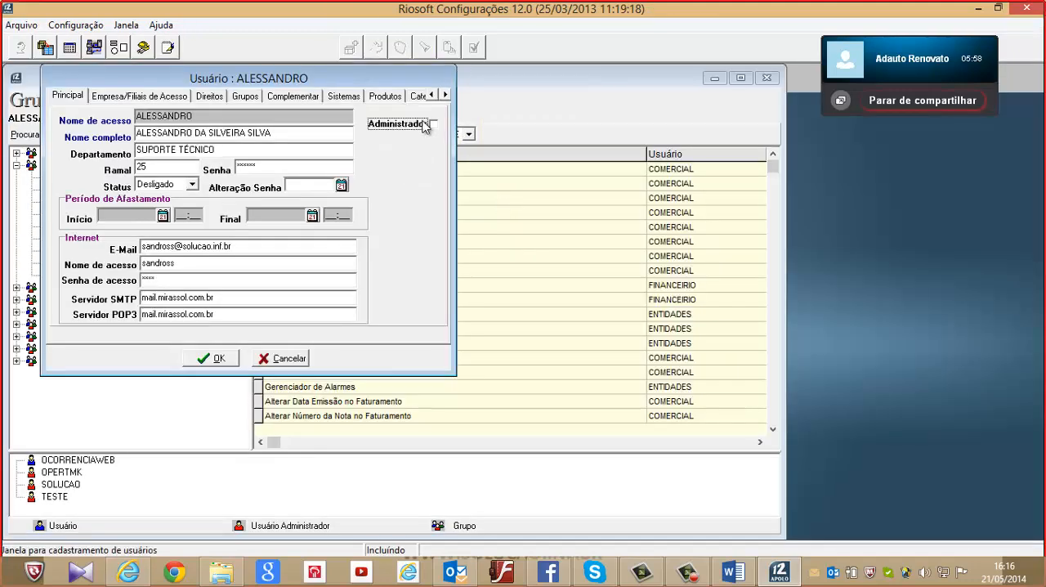
left_click(296, 358)
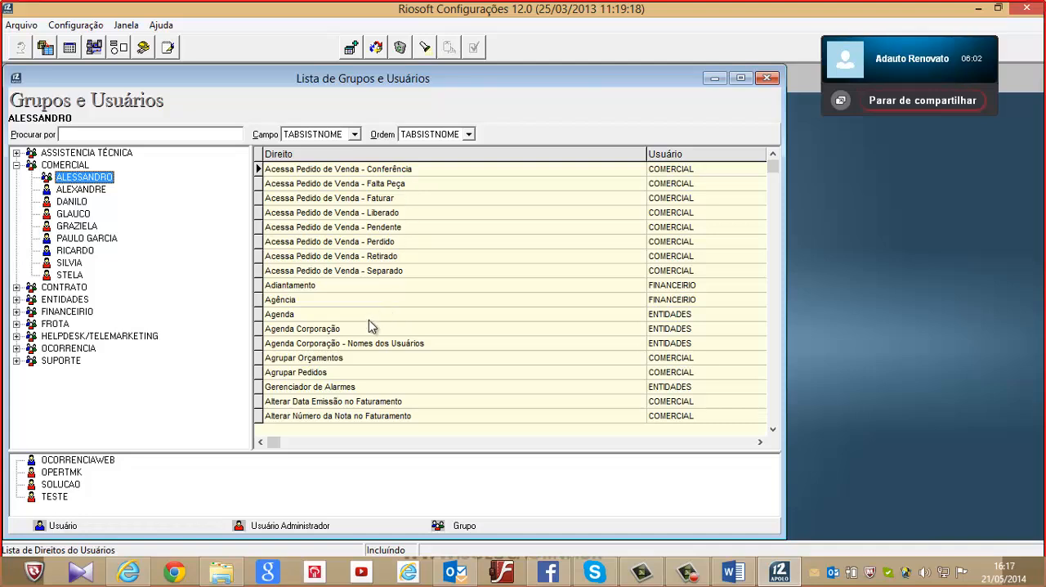
View the COMERCIAL group's "Acessa Pedido de Venda - Pendente" right without changing it, and close the groups and users list
double_click(357, 227)
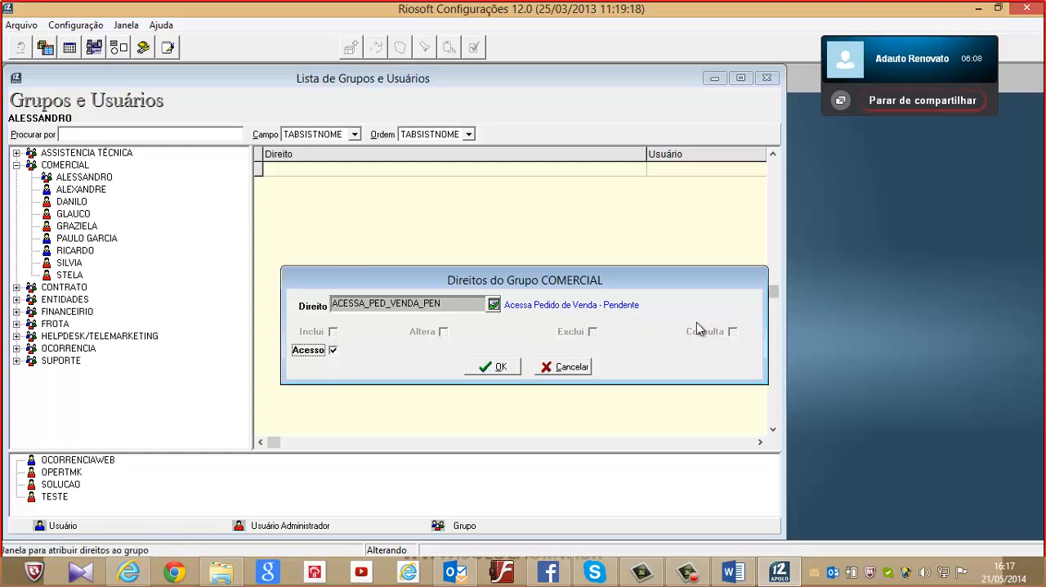
left_click(570, 367)
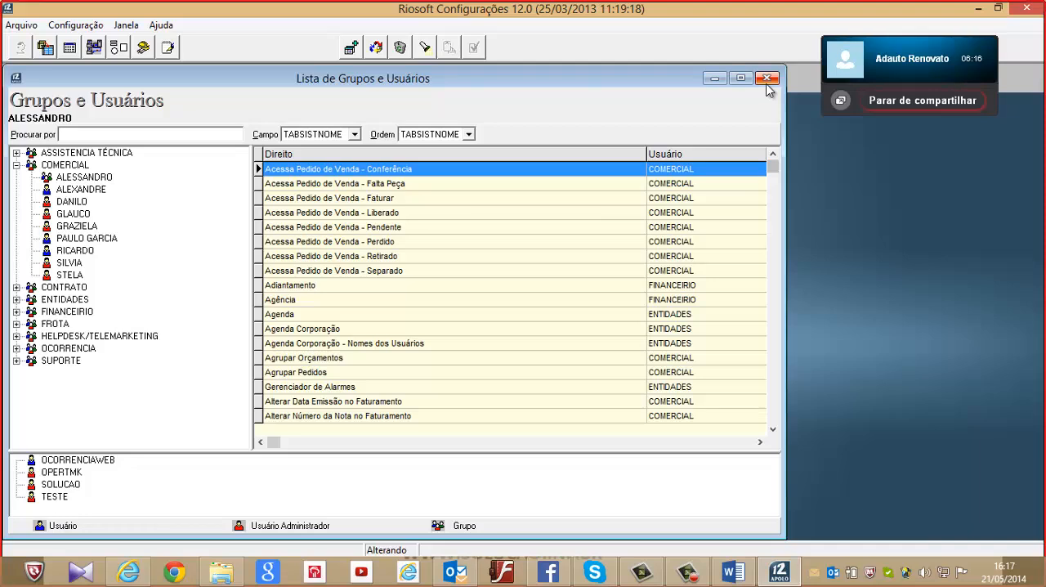
left_click(767, 82)
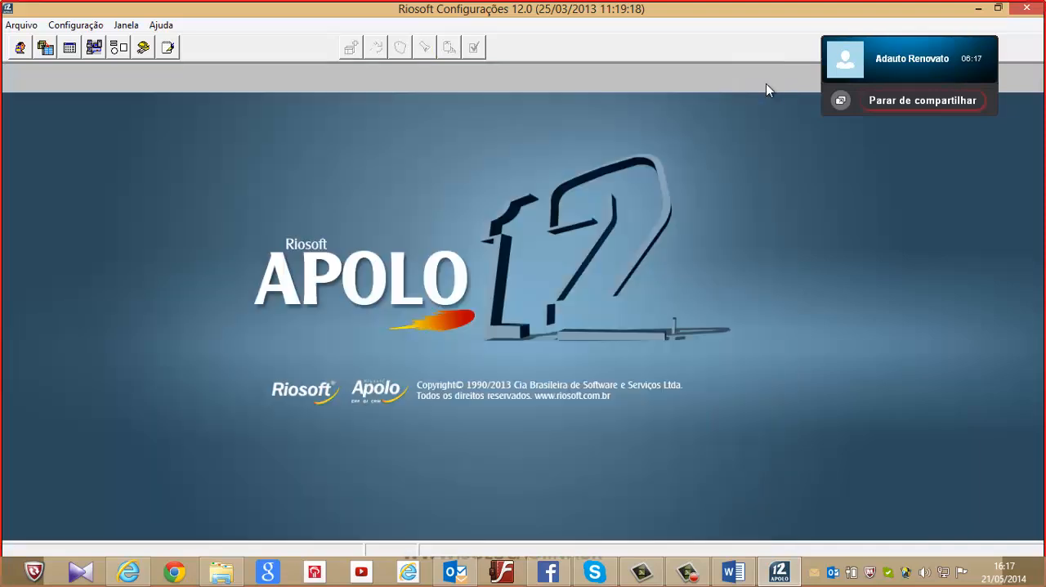
Open field creation and maintenance for the CIDADE table and select its USERHabitantes field
left_click(83, 26)
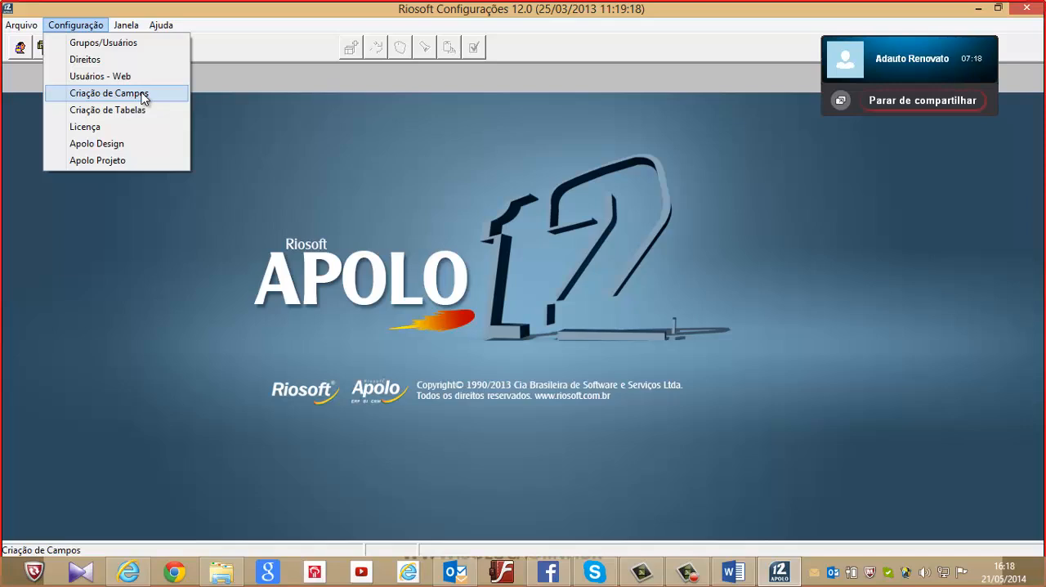
left_click(143, 95)
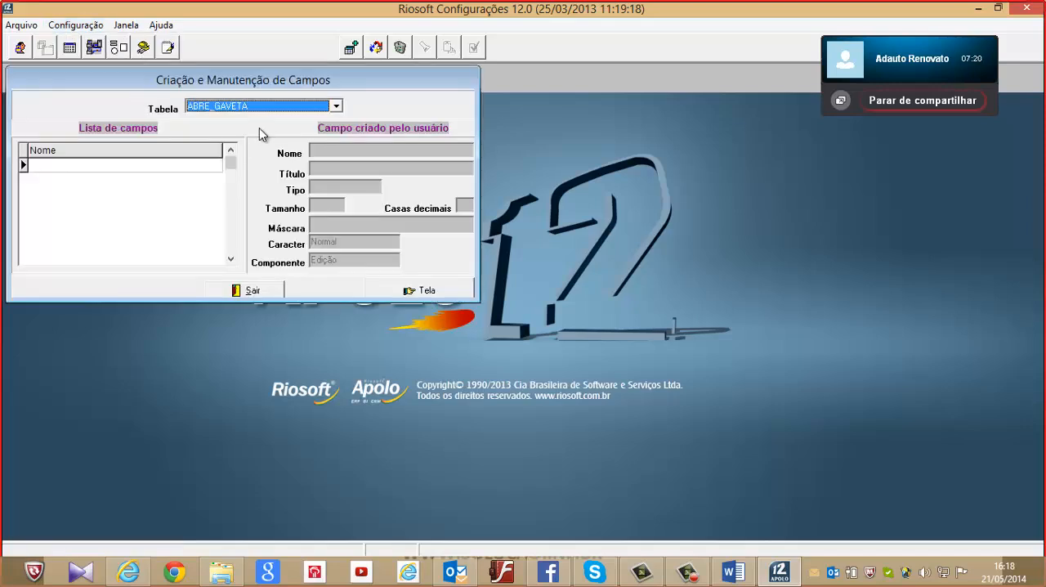
left_click(278, 111)
key("c")
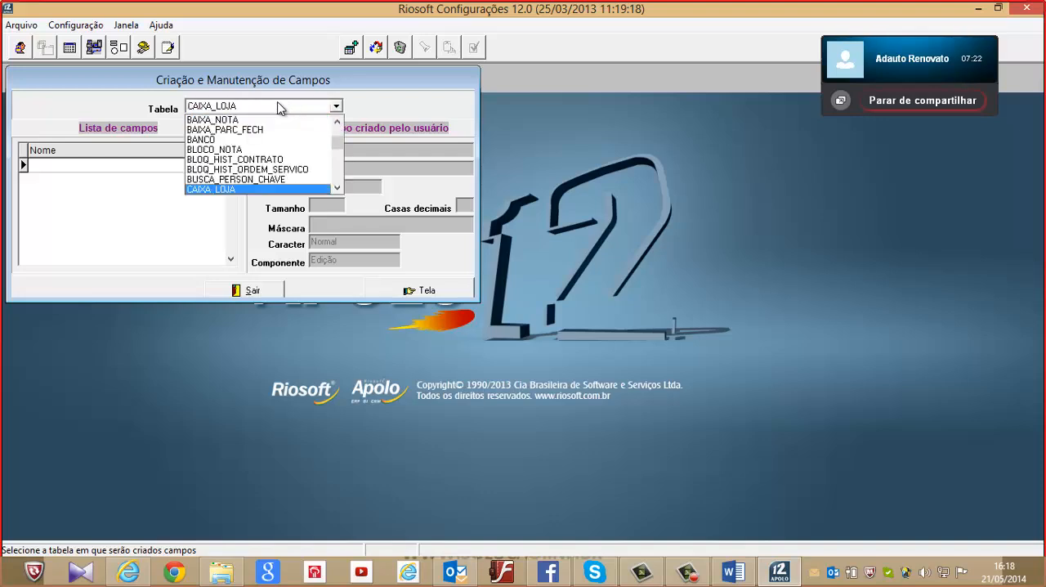
left_click(336, 190)
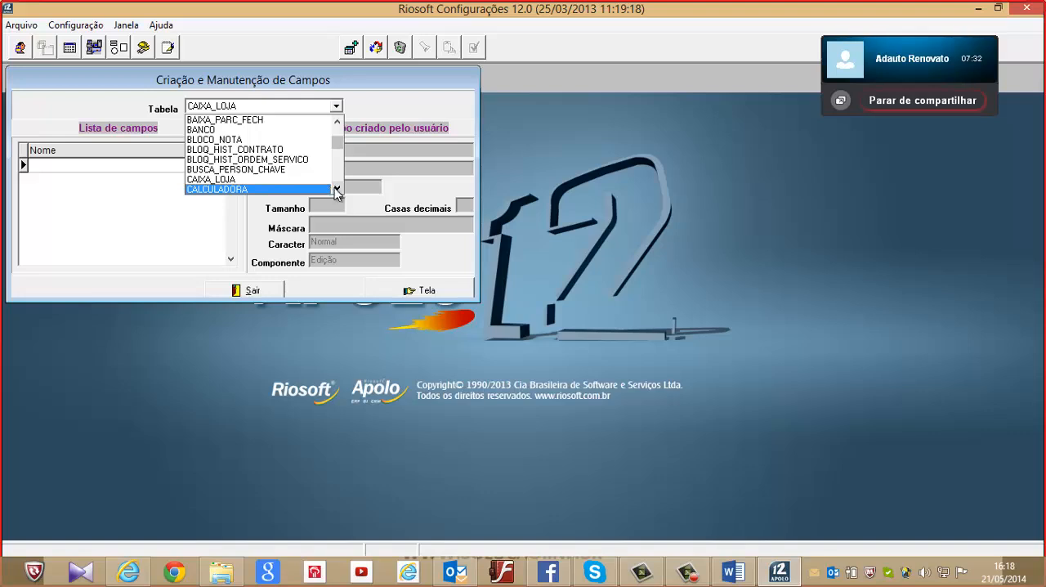
left_click(336, 189)
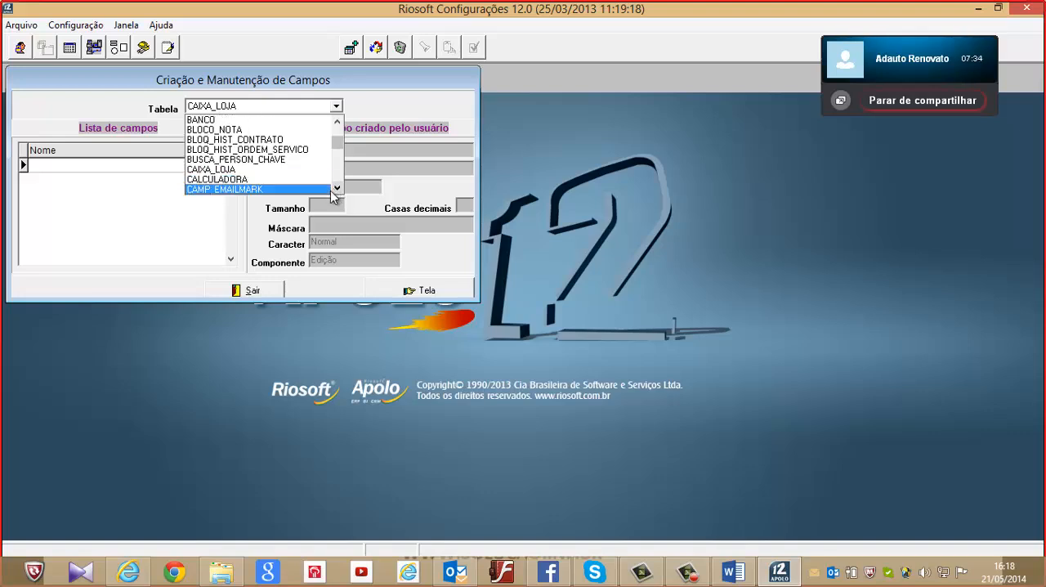
left_click(337, 190)
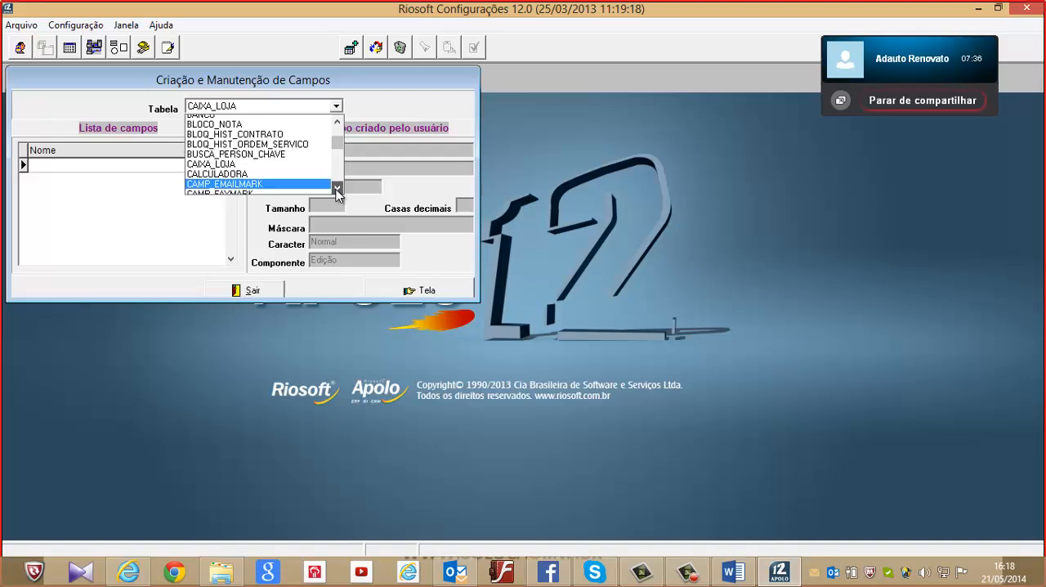
left_click(337, 189)
left_click(337, 189)
left_click(336, 190)
left_click(337, 190)
left_click(337, 190)
left_click(336, 190)
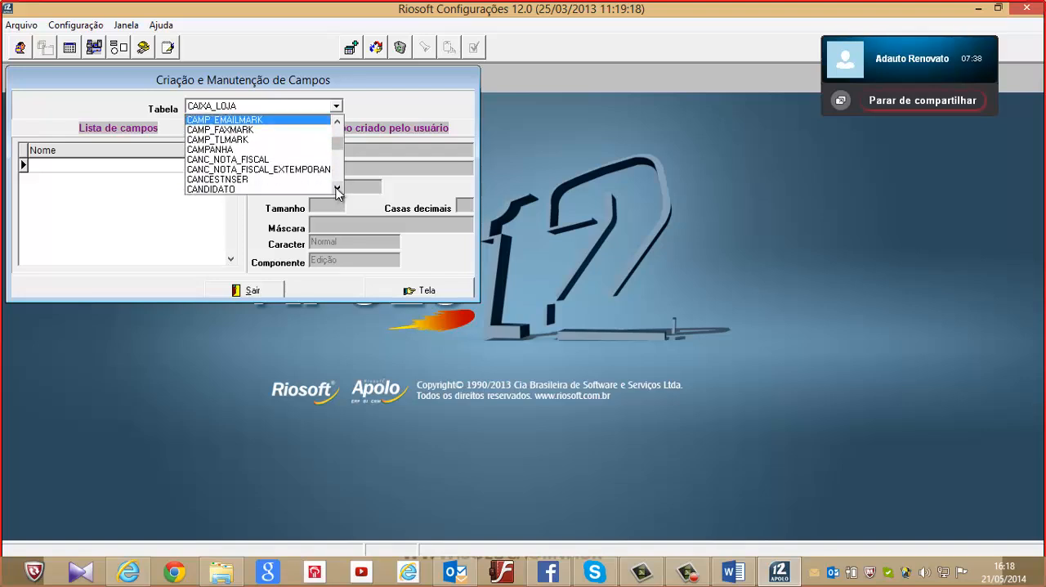
left_click(337, 190)
left_click(337, 190)
left_click(337, 190)
left_click(336, 190)
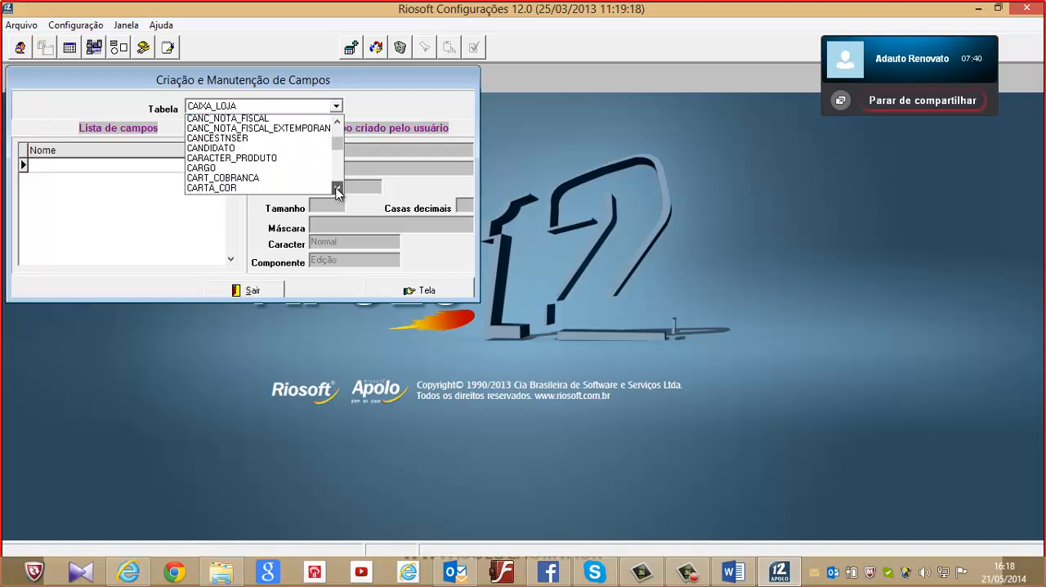
left_click(337, 190)
left_click(336, 189)
left_click(337, 190)
left_click(337, 189)
left_click(337, 190)
left_click(336, 189)
left_click(337, 190)
left_click(337, 190)
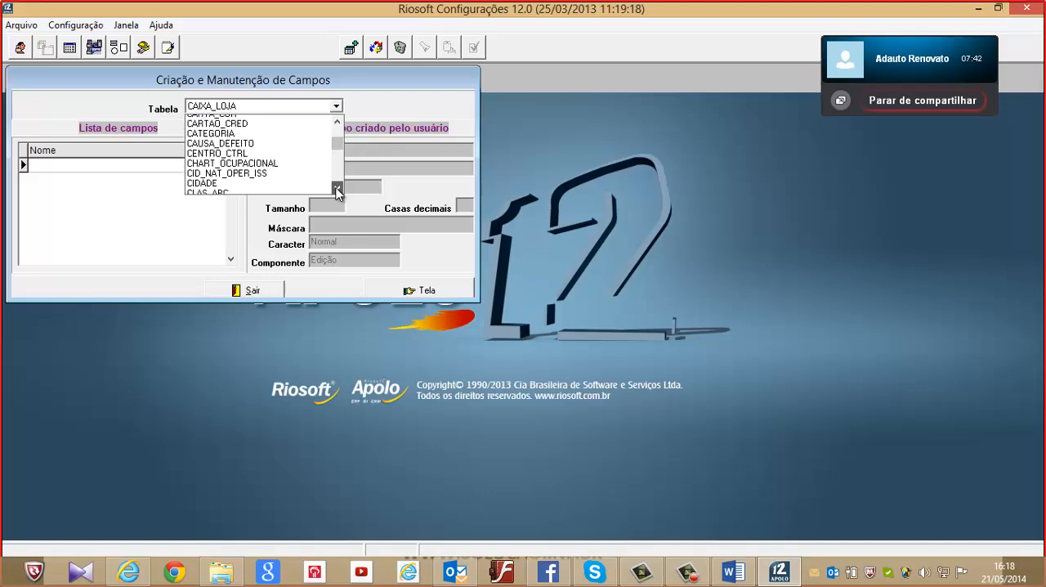
left_click(246, 183)
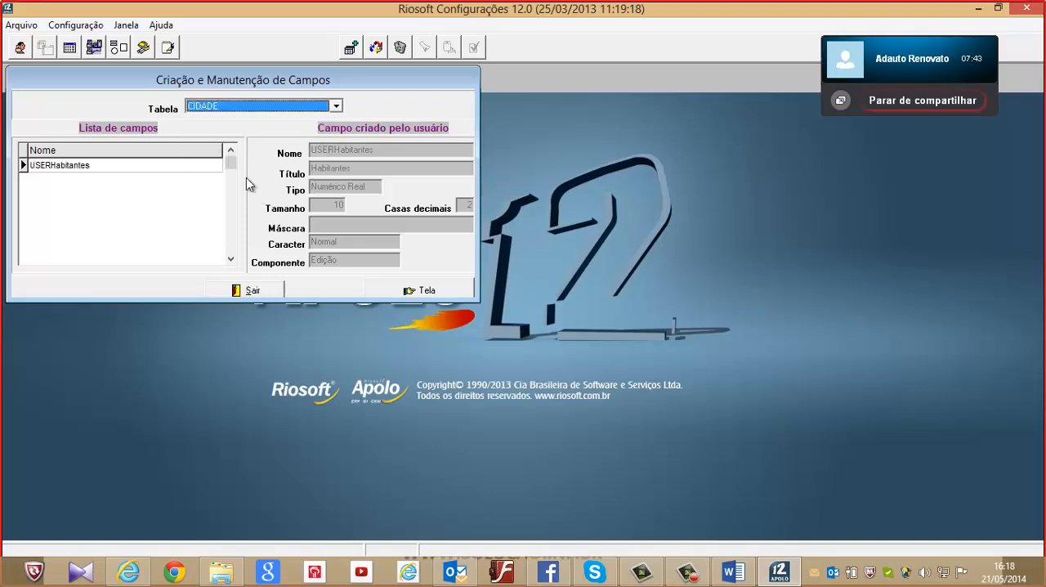
left_click(88, 168)
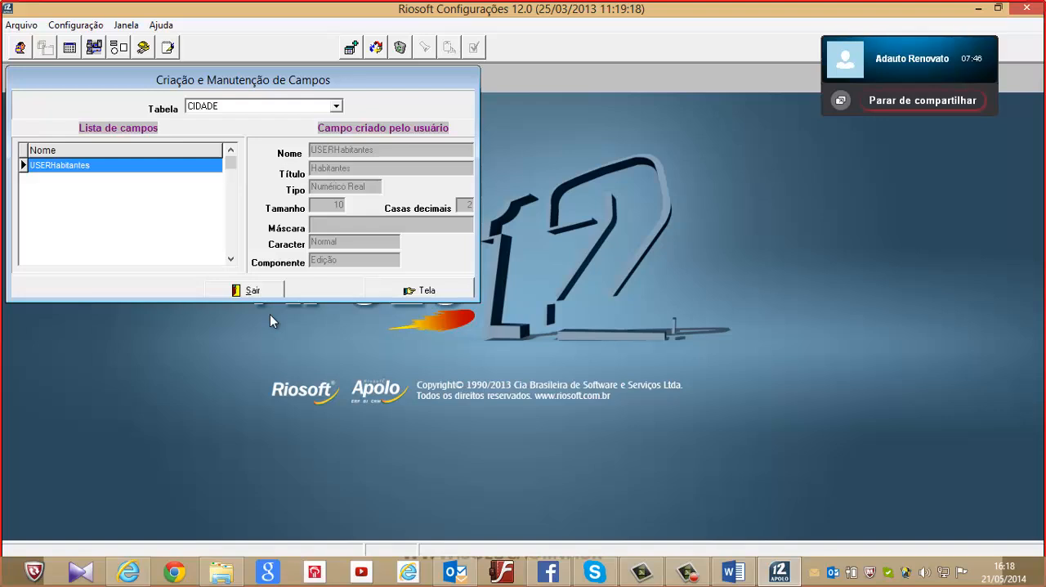
Start a new field definition for the CIDADE table, review its type and component settings, and cancel it
key("Insert")
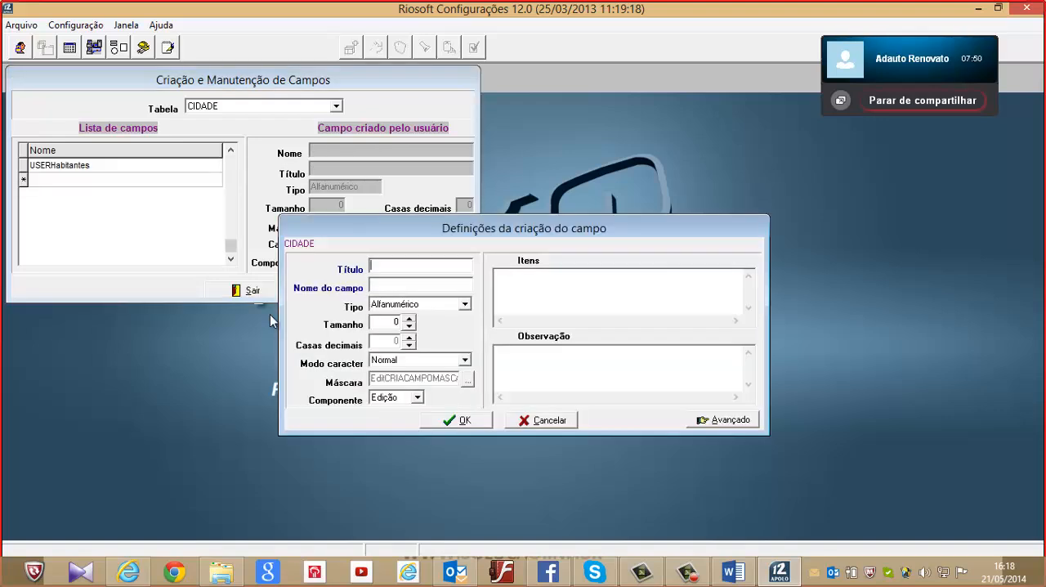
left_click(454, 303)
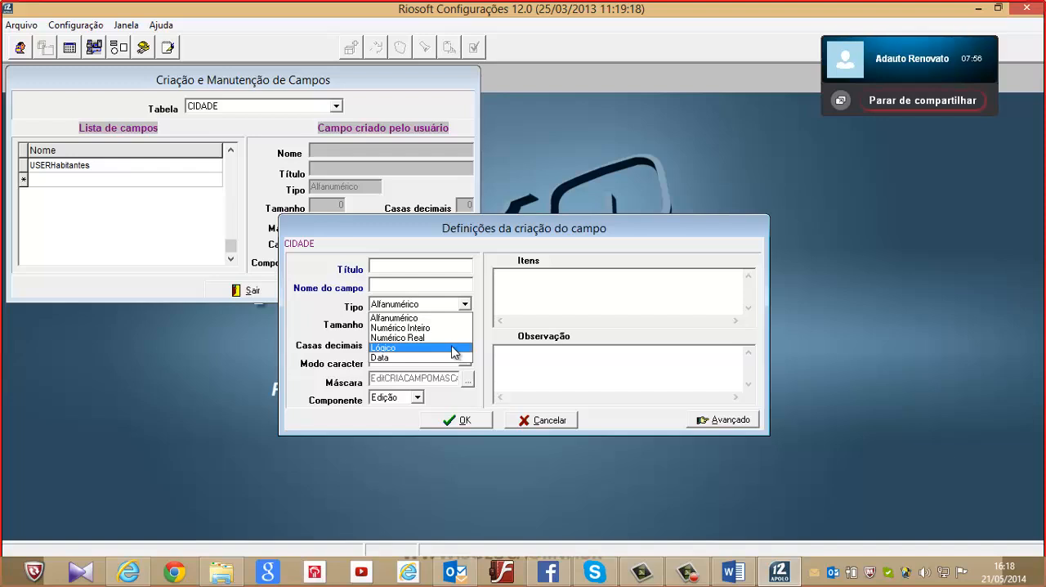
left_click(406, 404)
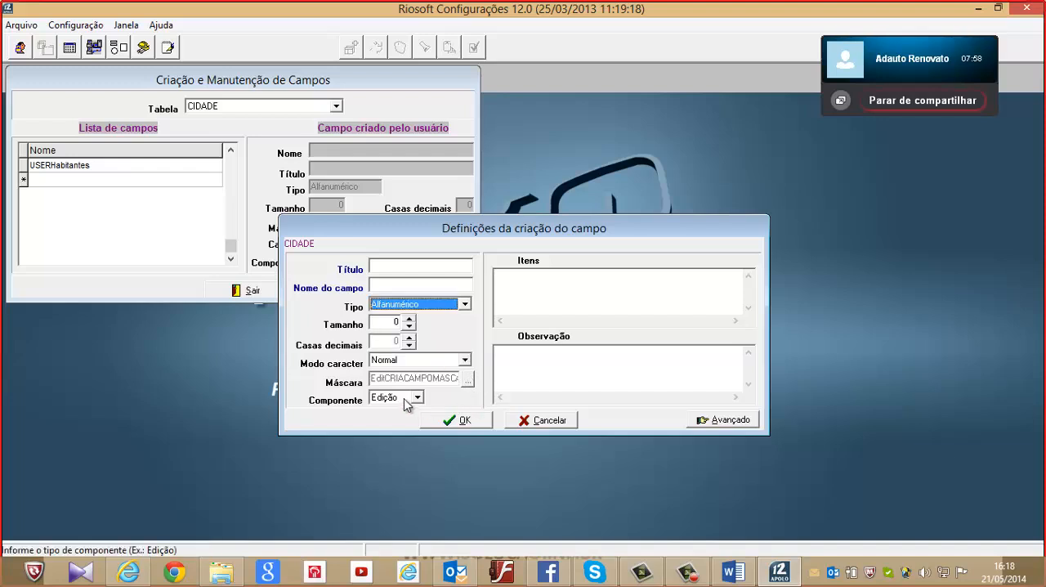
left_click(407, 403)
left_click(413, 407)
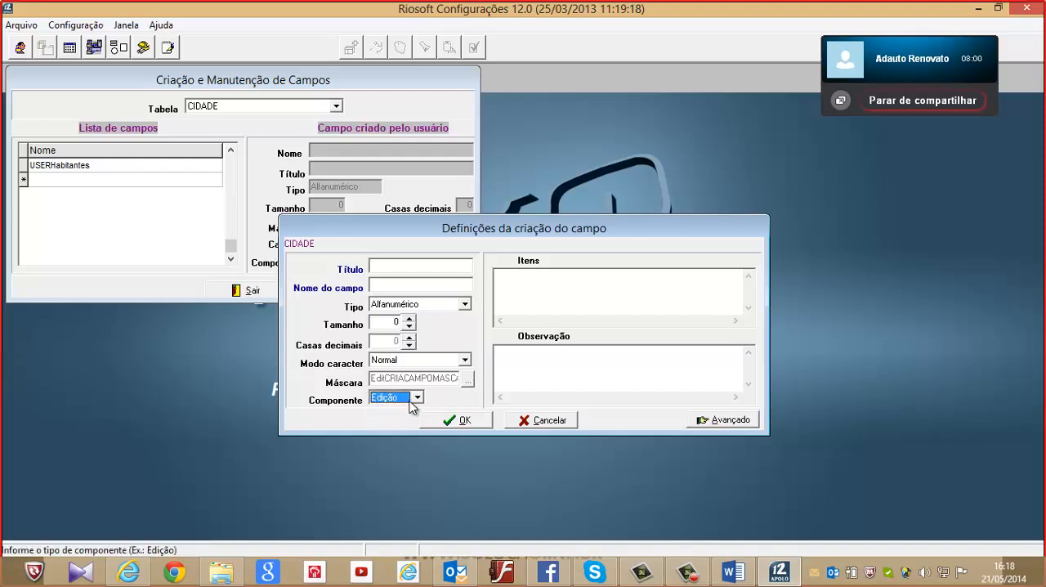
left_click(573, 421)
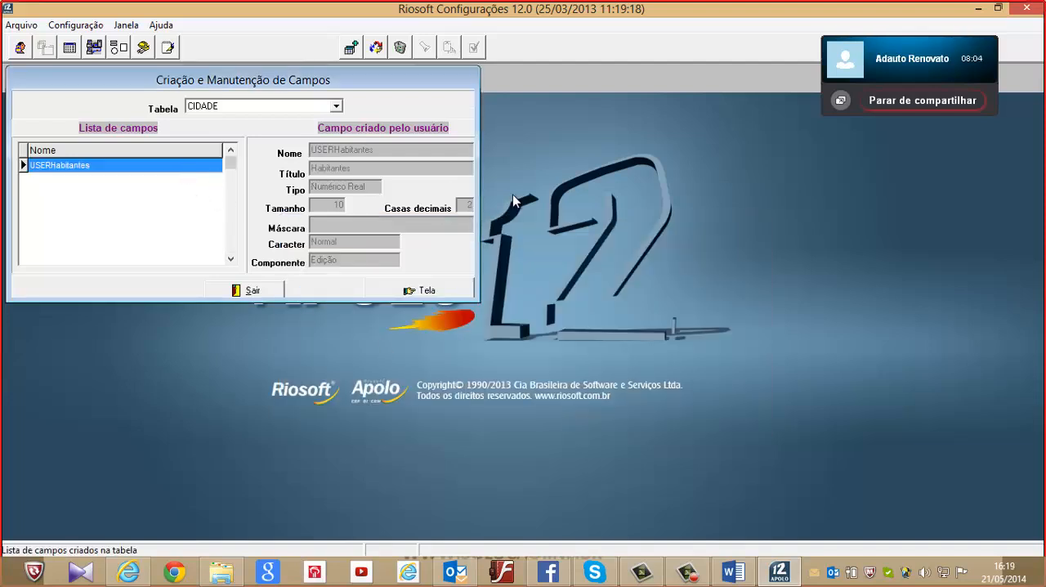
View the CIDADE table's user screen with its Habitantes field and cancel it without changes
left_click(445, 291)
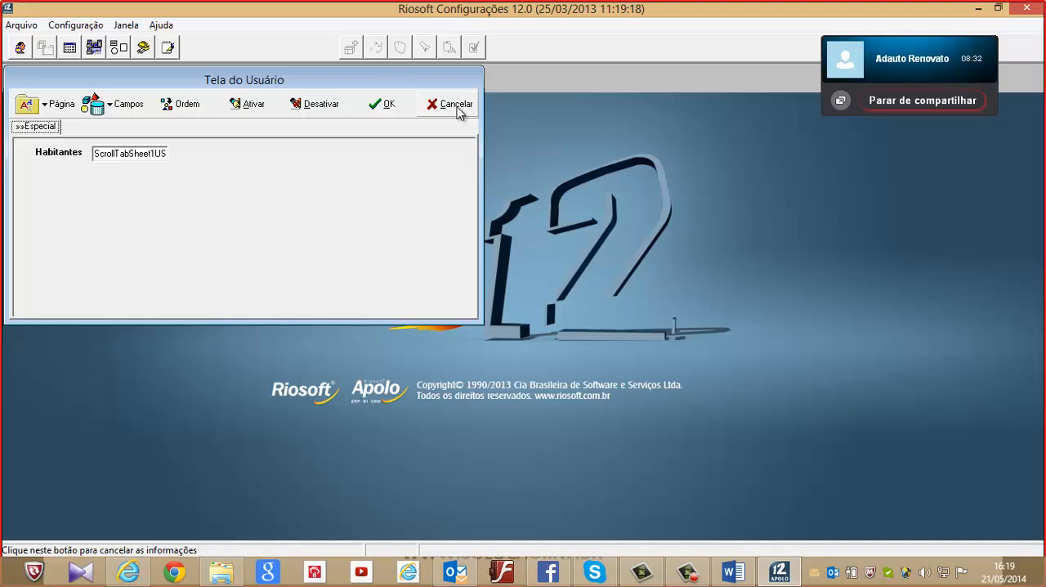
left_click(455, 107)
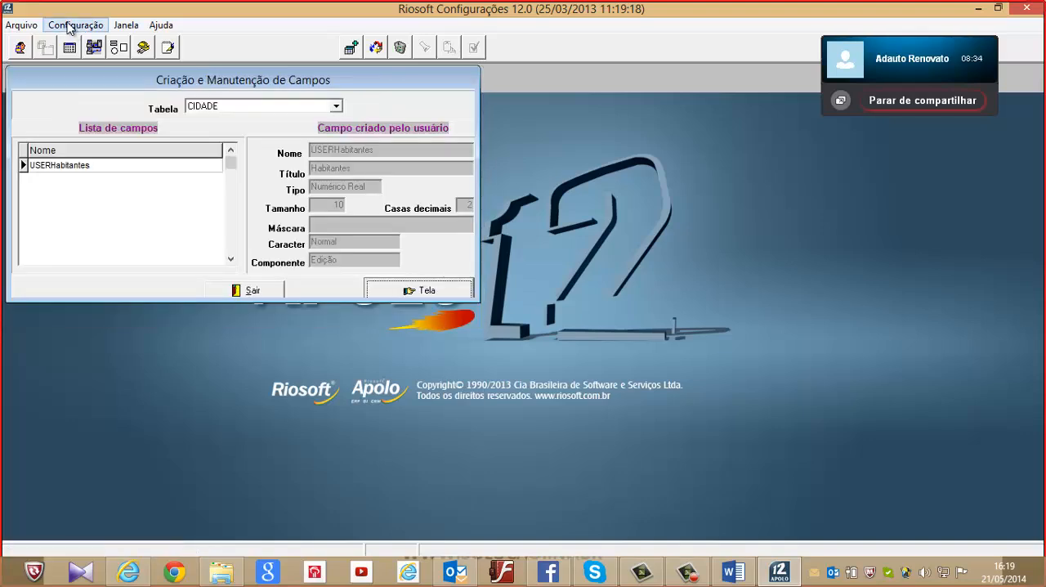
View the telemarketing campaign user tables PESQUISA and SATISFACAO in table creation, closing the field creation and table creation windows
left_click(75, 30)
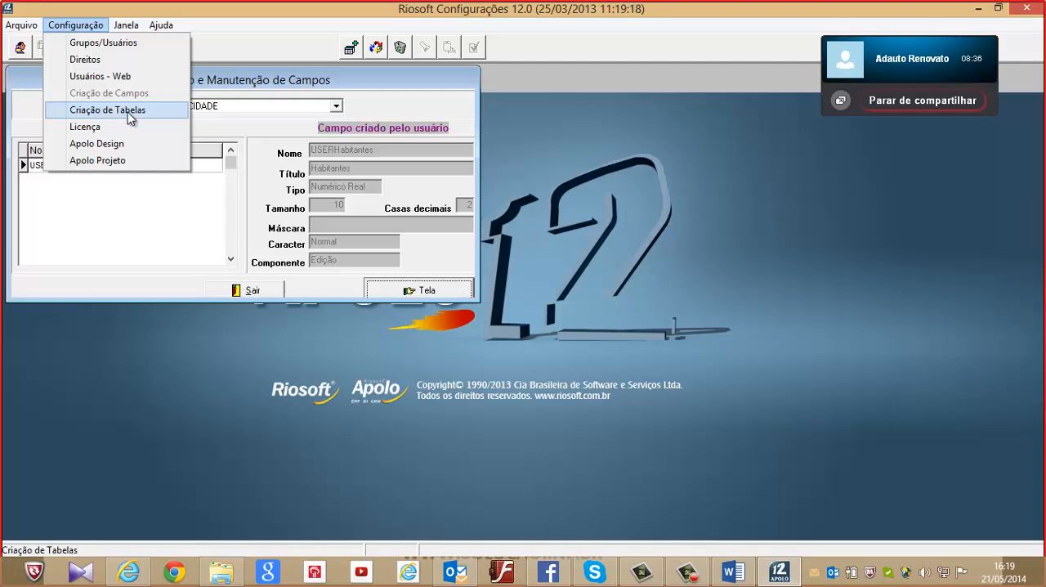
left_click(131, 114)
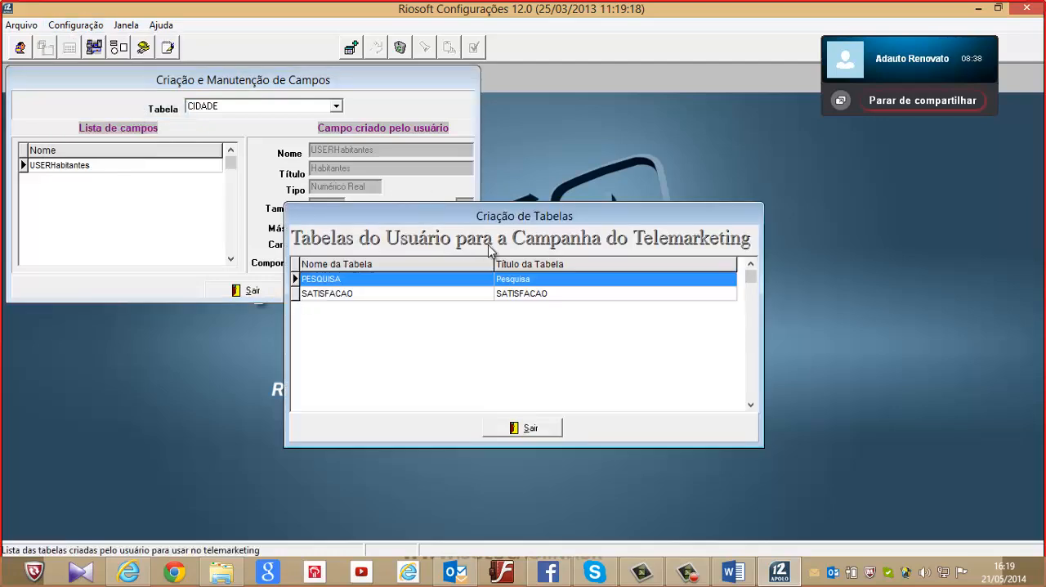
left_click(458, 89)
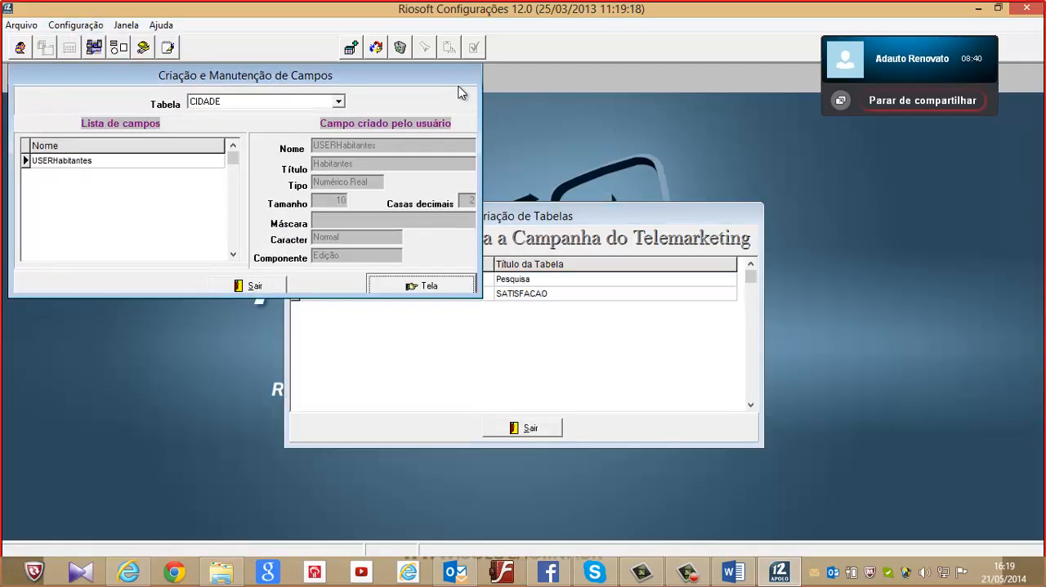
left_click(275, 289)
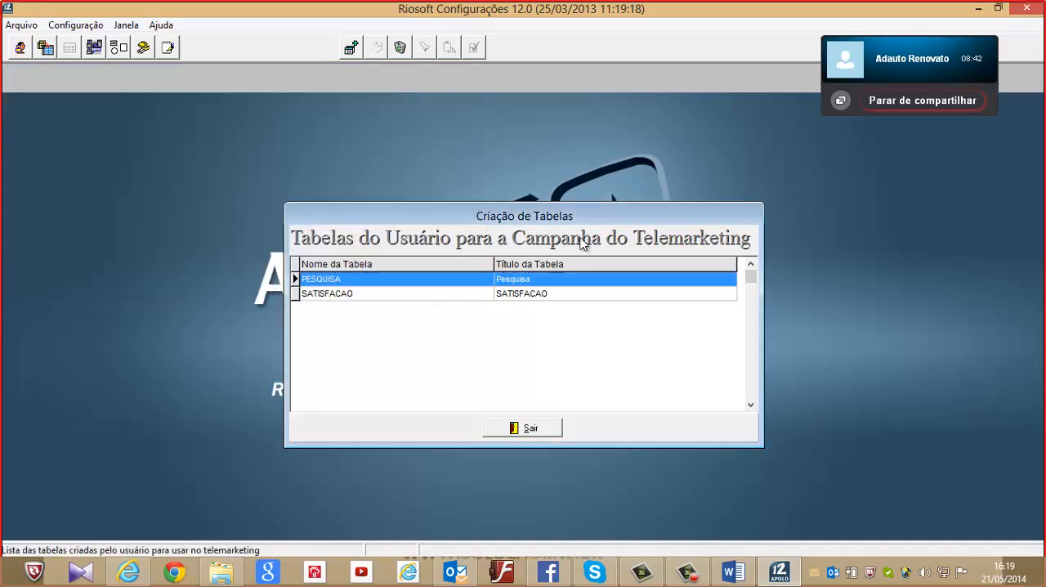
left_click_drag(583, 210, 548, 149)
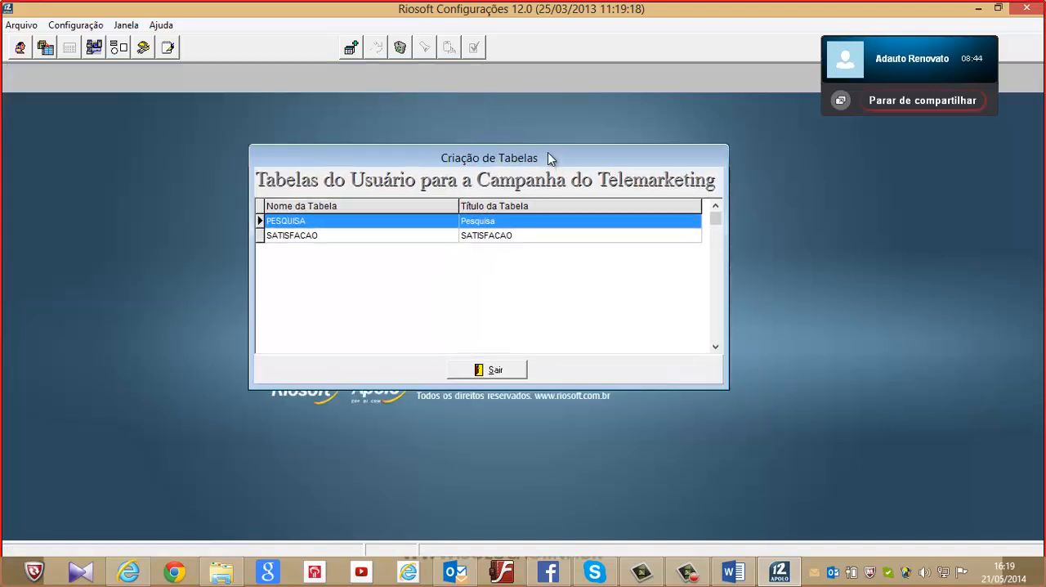
left_click(660, 229)
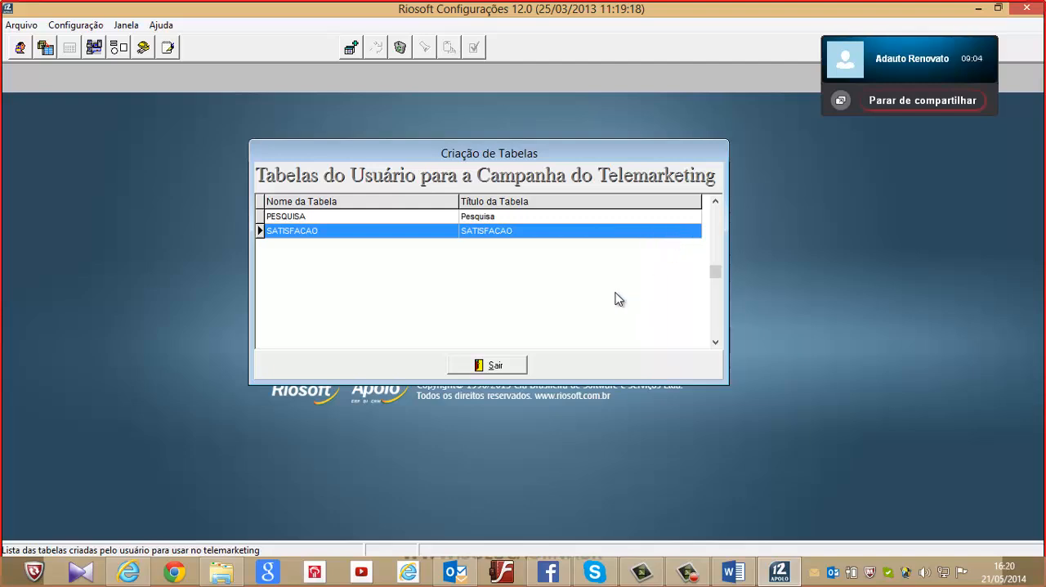
left_click(513, 374)
View the Apolo Projeto configuration for 1 - EMPRESA DEMONSTRAÇÃO, including the Apolo Intranet subitems, and close it without changes
left_click(93, 25)
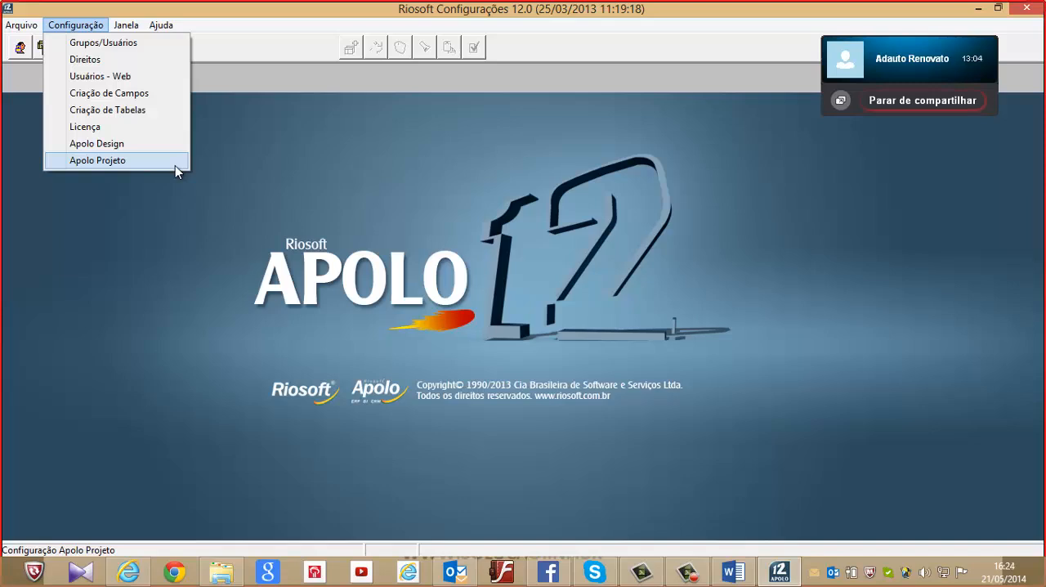
left_click(175, 165)
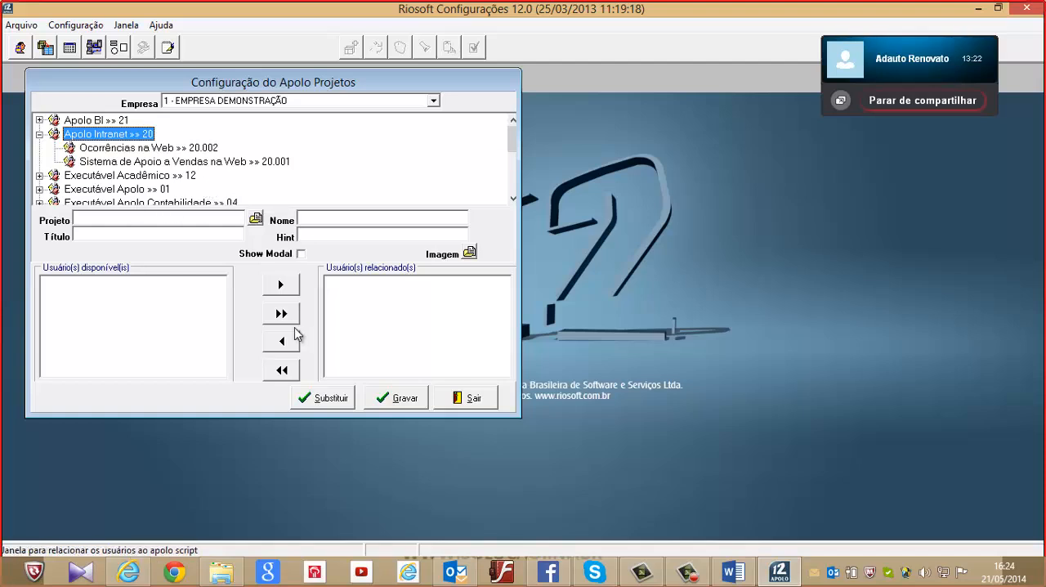
left_click(472, 400)
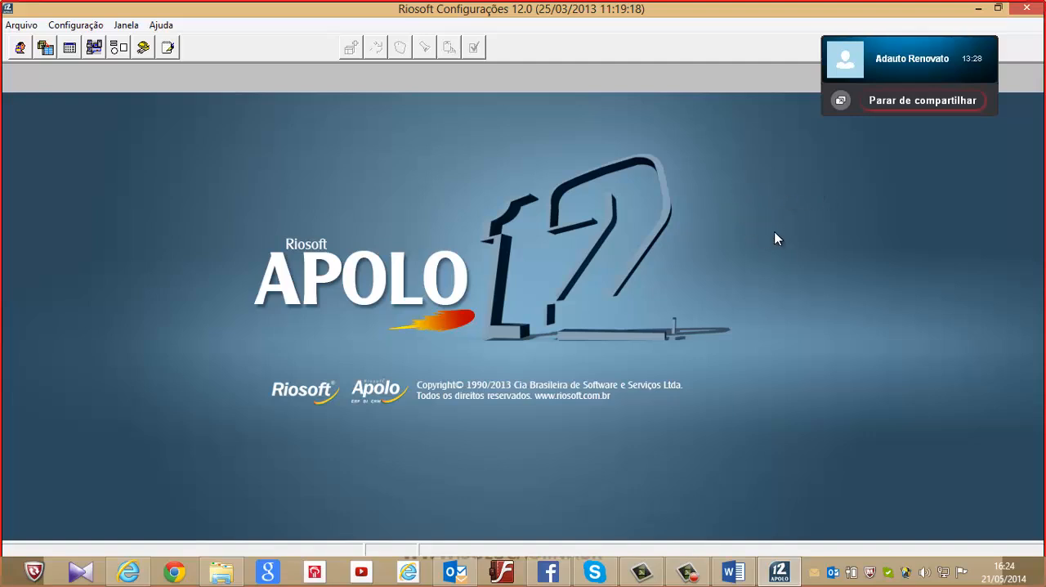
Exit the configuration module and confirm the exit
mouse_move(1037, 18)
left_click(1027, 8)
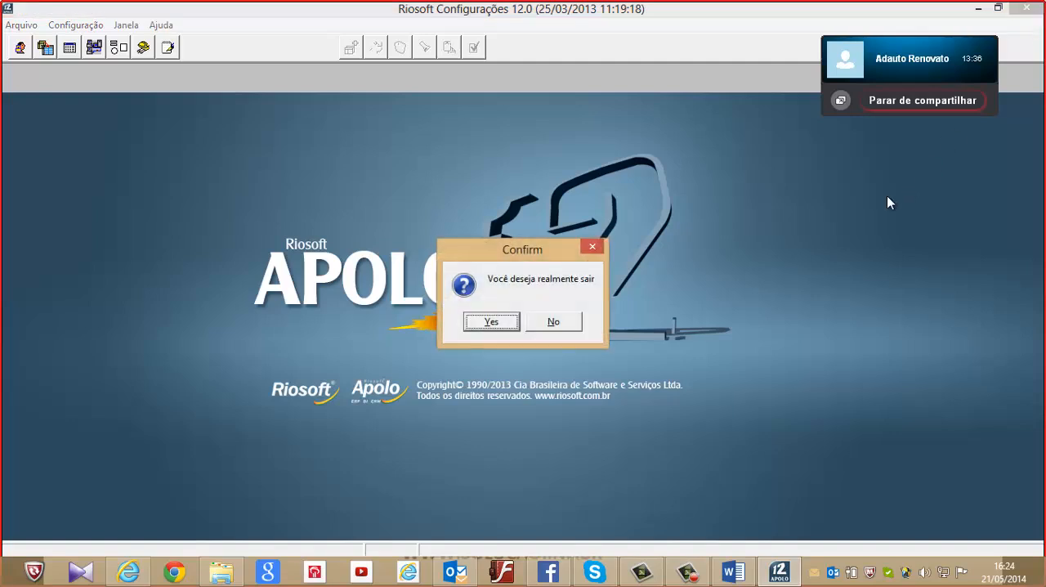
left_click(491, 322)
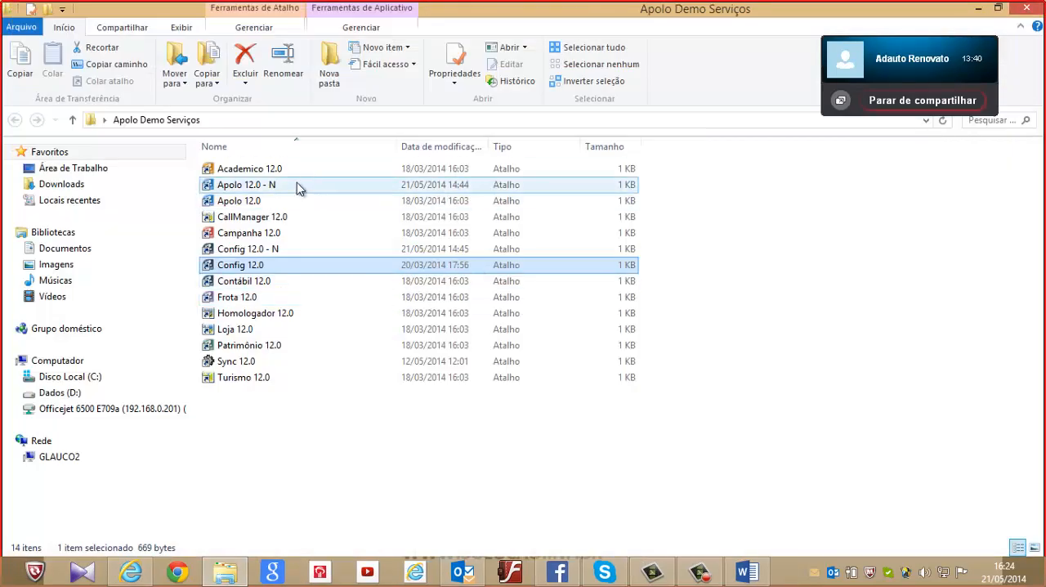
Try to launch Apolo 12.0 from the Apolo Demo Serviços folder
double_click(287, 206)
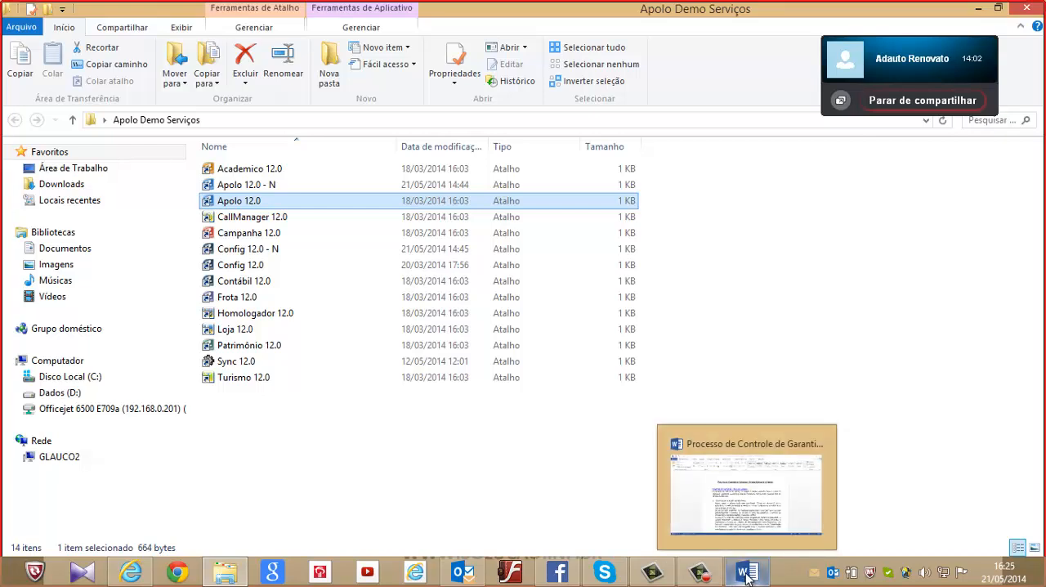
double_click(228, 207)
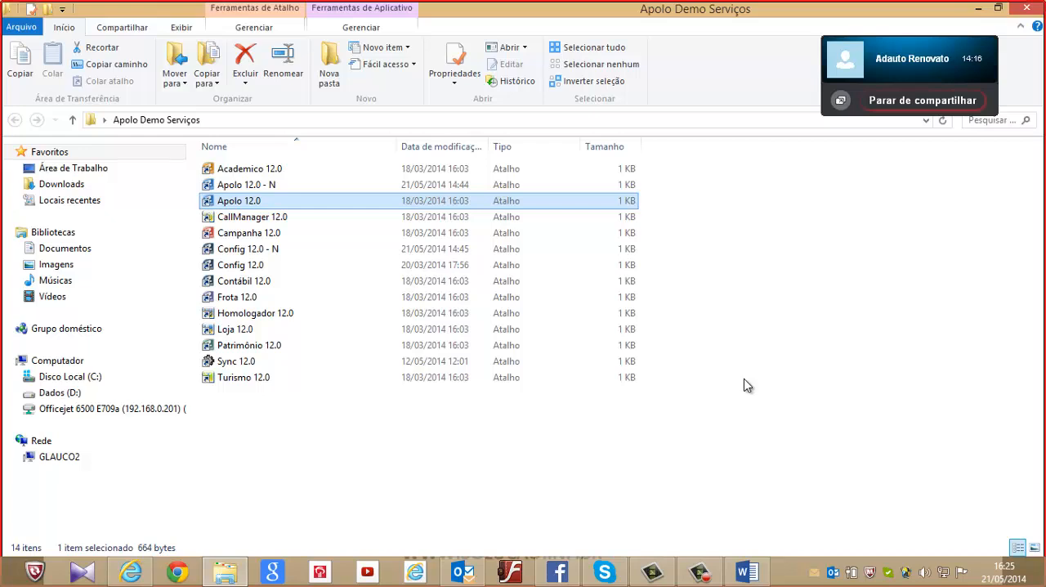
left_click(780, 580)
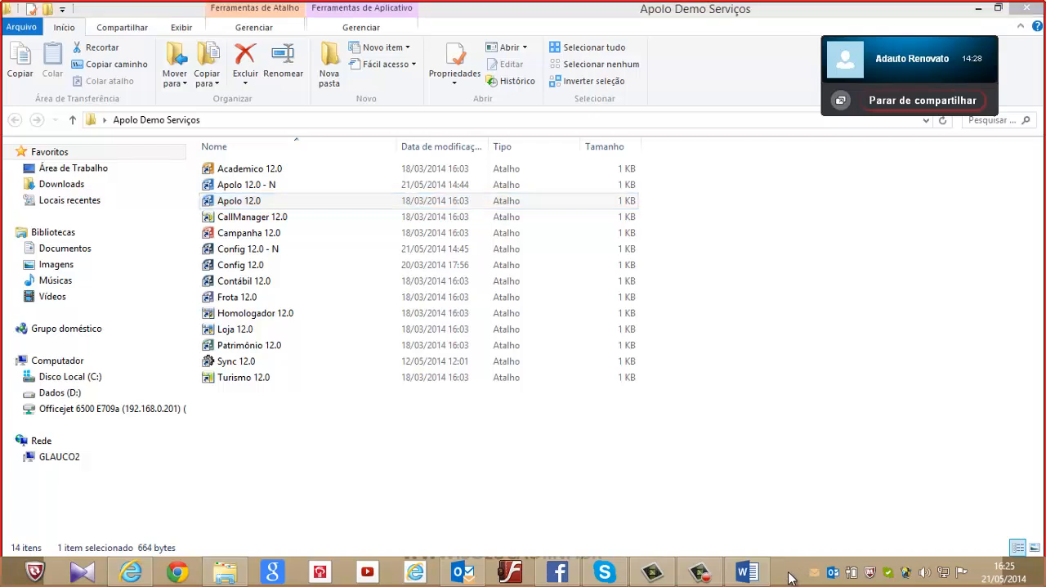
End both running Apolo.exe processes in Windows Task Manager and close it
right_click(788, 574)
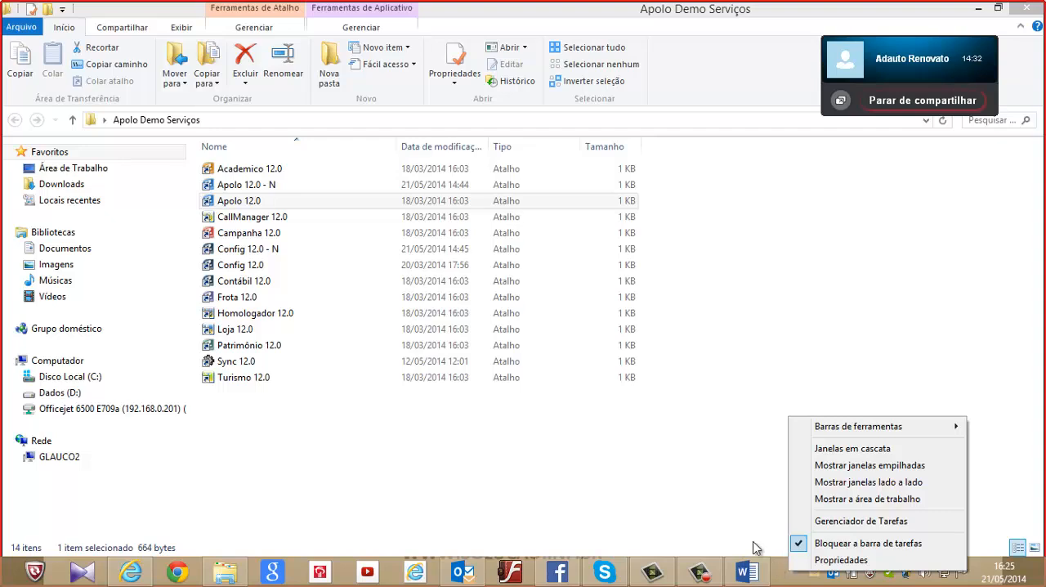
left_click(839, 527)
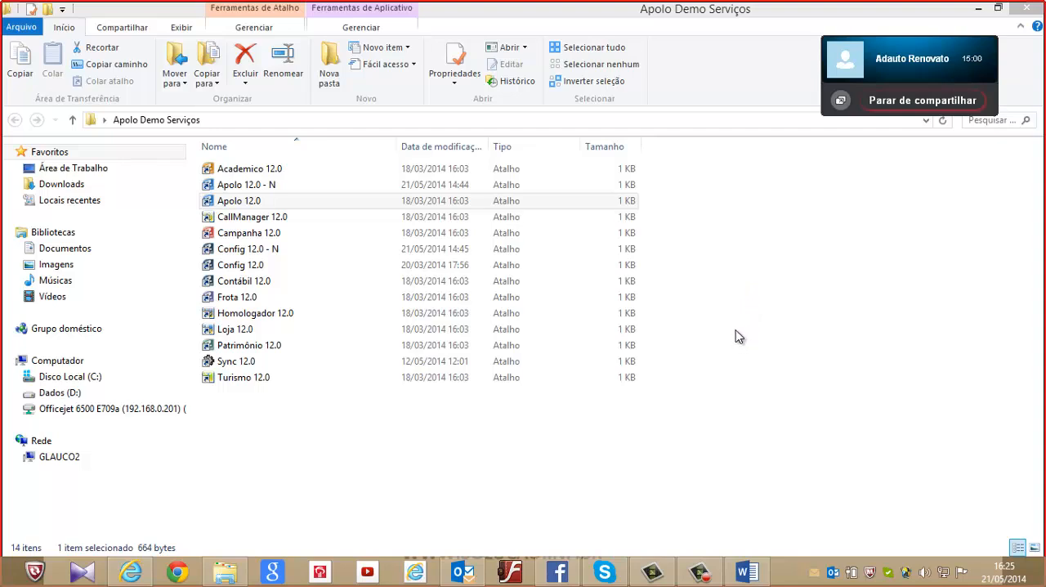
key("ctrl+shift+Escape")
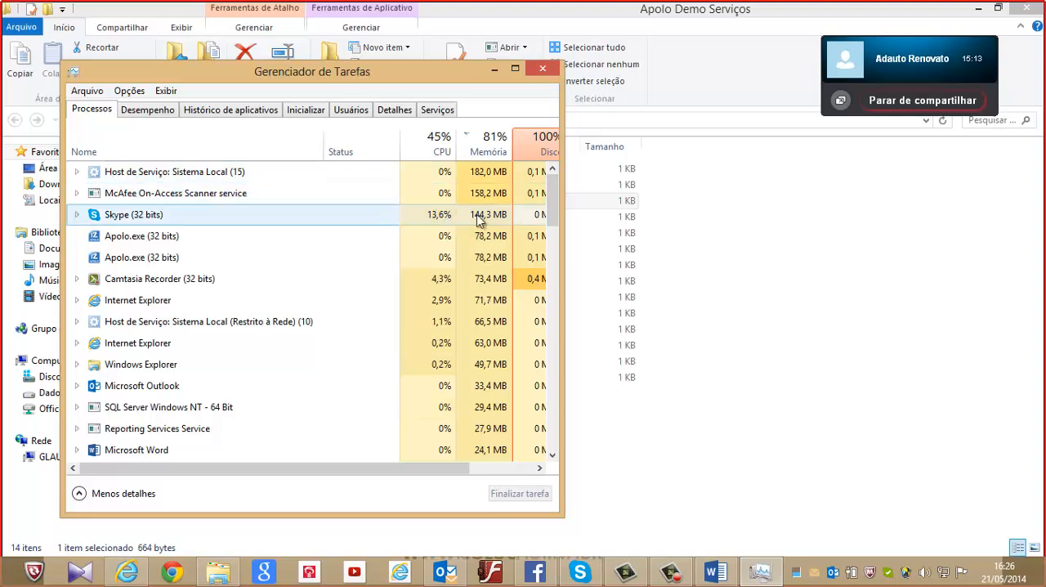
left_click(157, 263)
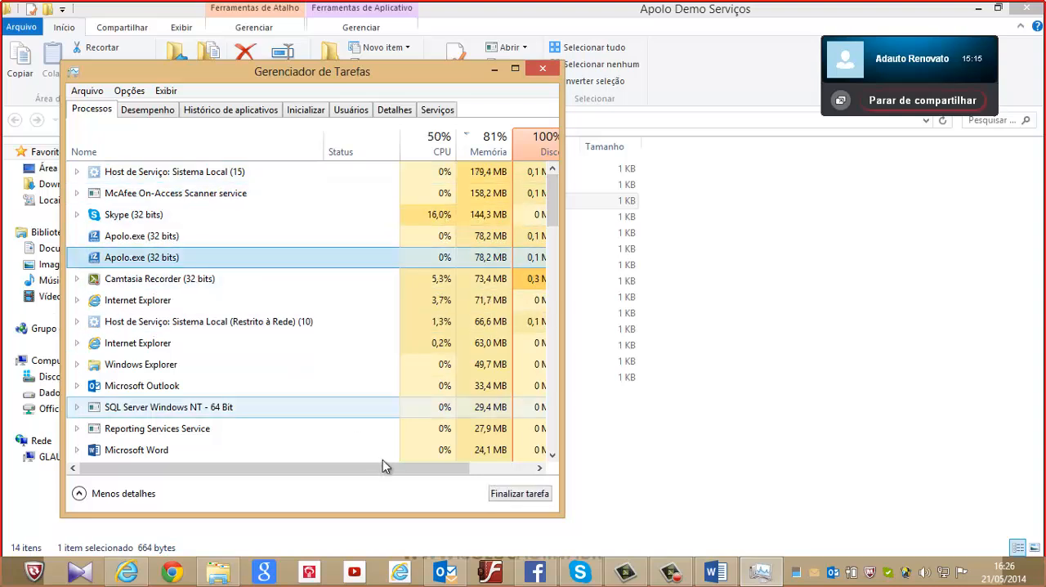
left_click(532, 499)
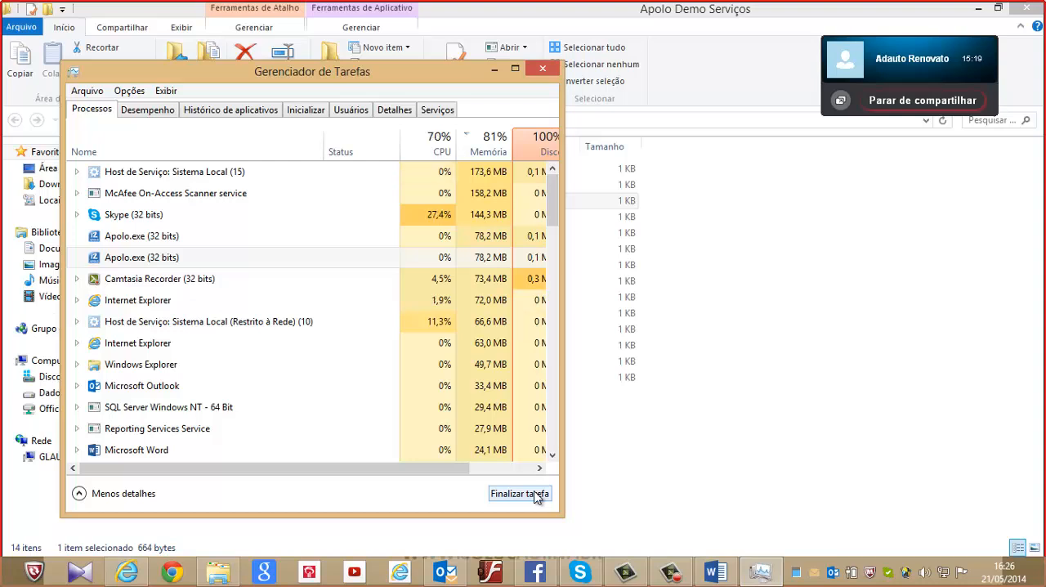
left_click(535, 495)
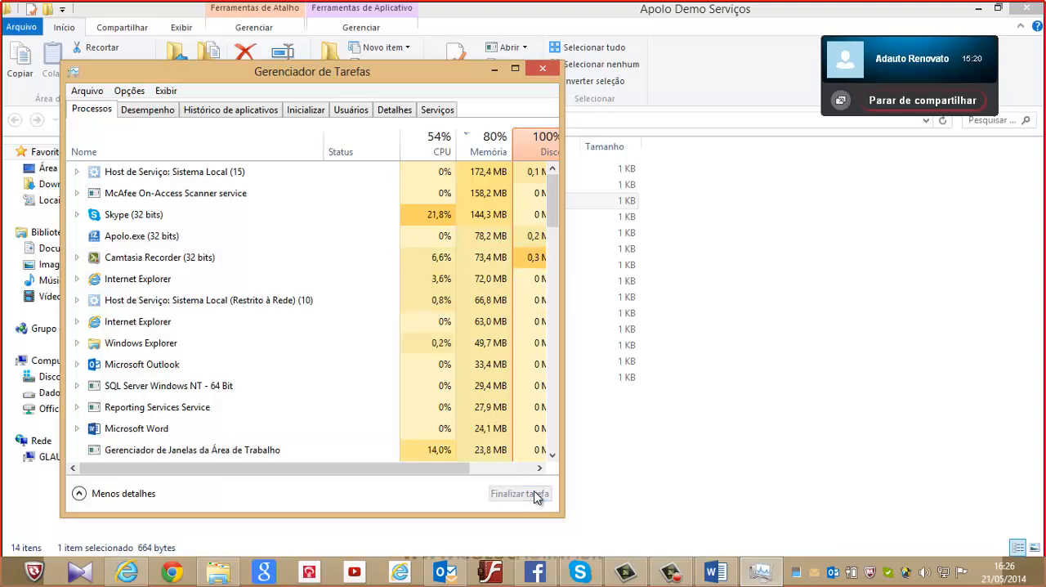
left_click(226, 237)
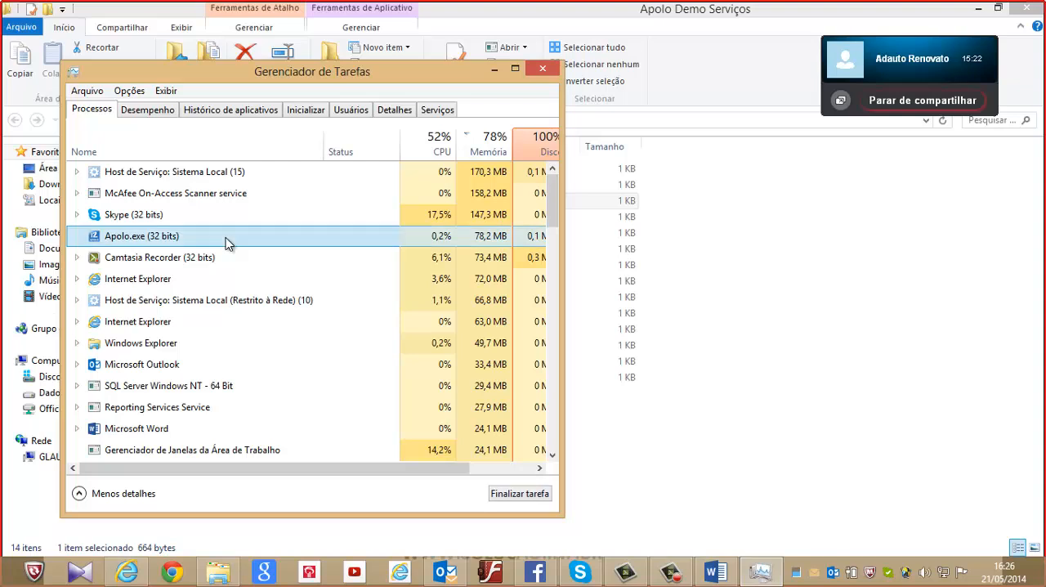
left_click(531, 494)
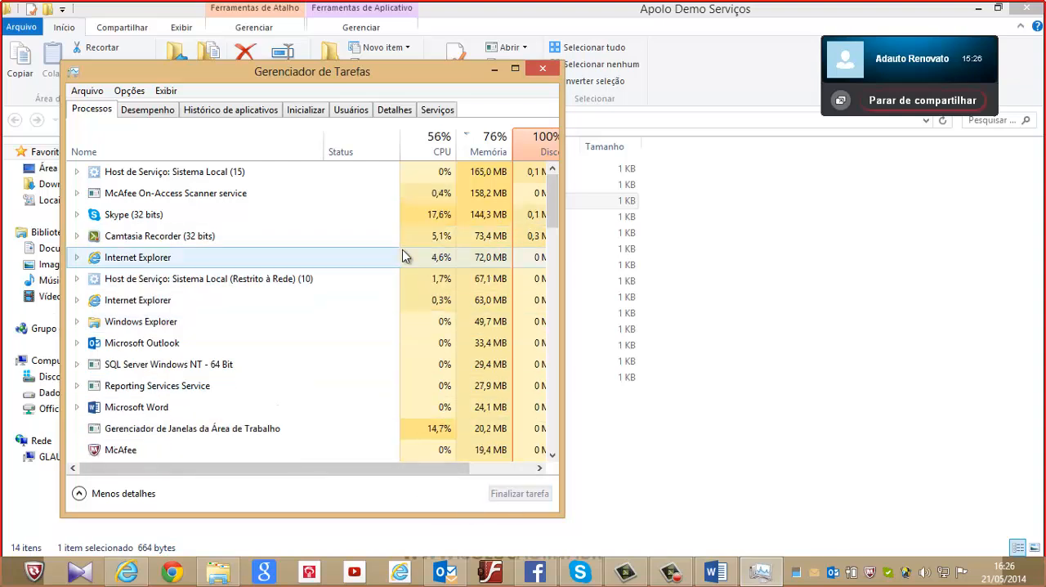
left_click(543, 68)
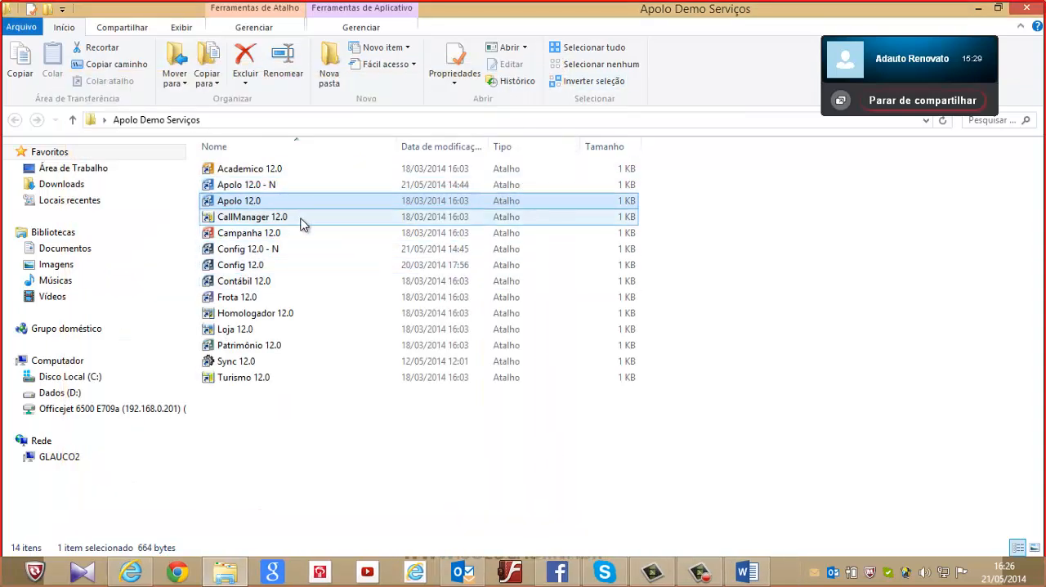
Launch Apolo 12.0 from the Apolo Demo Serviços folder and log in with the access name and account password
double_click(242, 204)
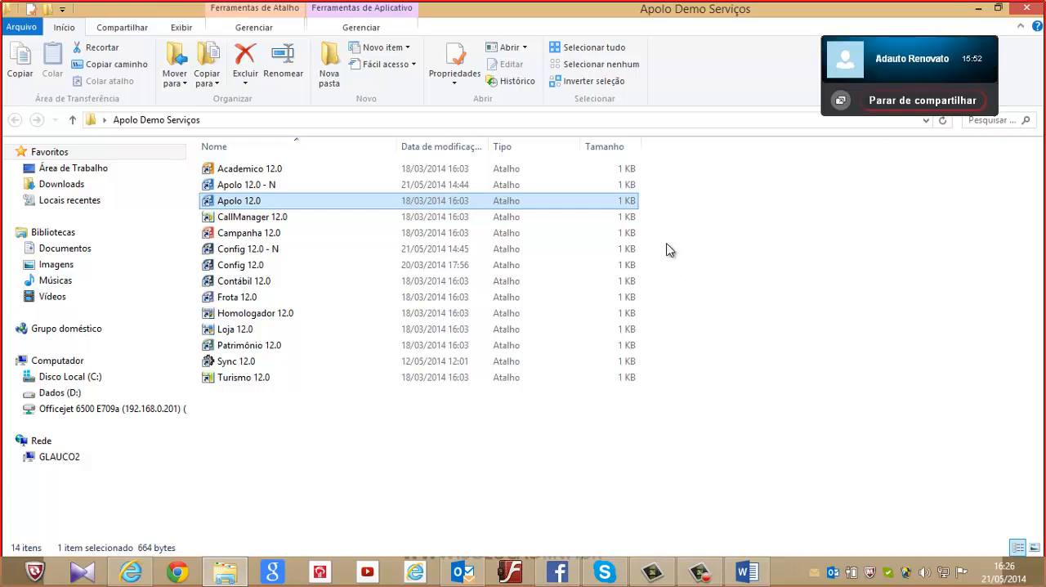
left_click(792, 566)
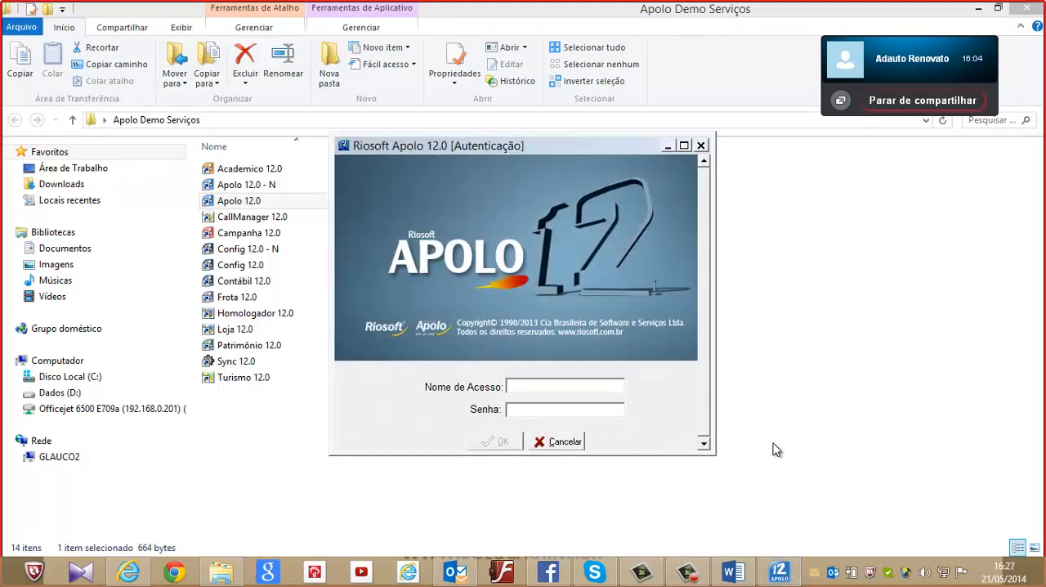
left_click(553, 388)
type("GL")
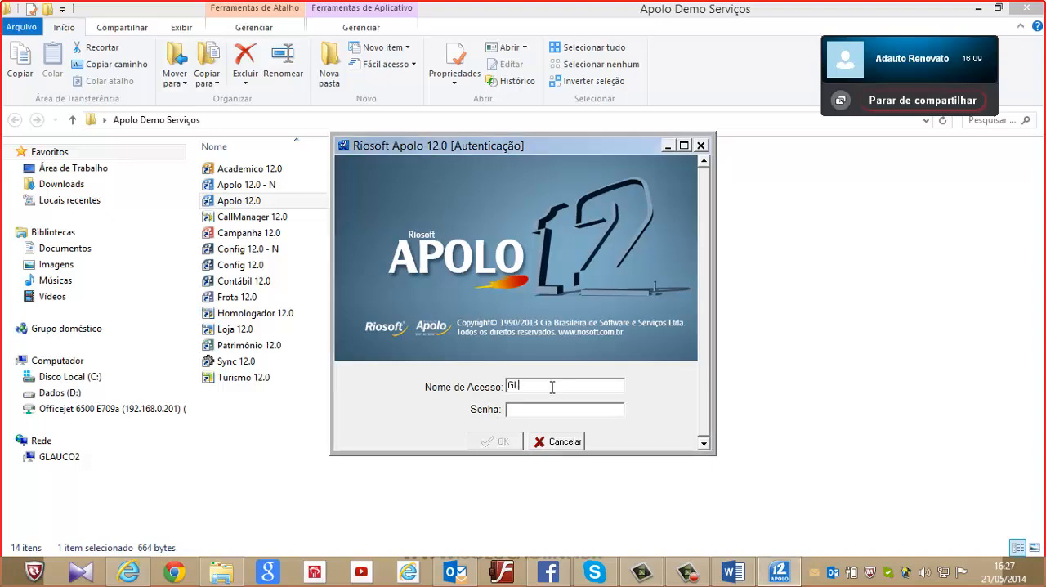
type("AUCO***")
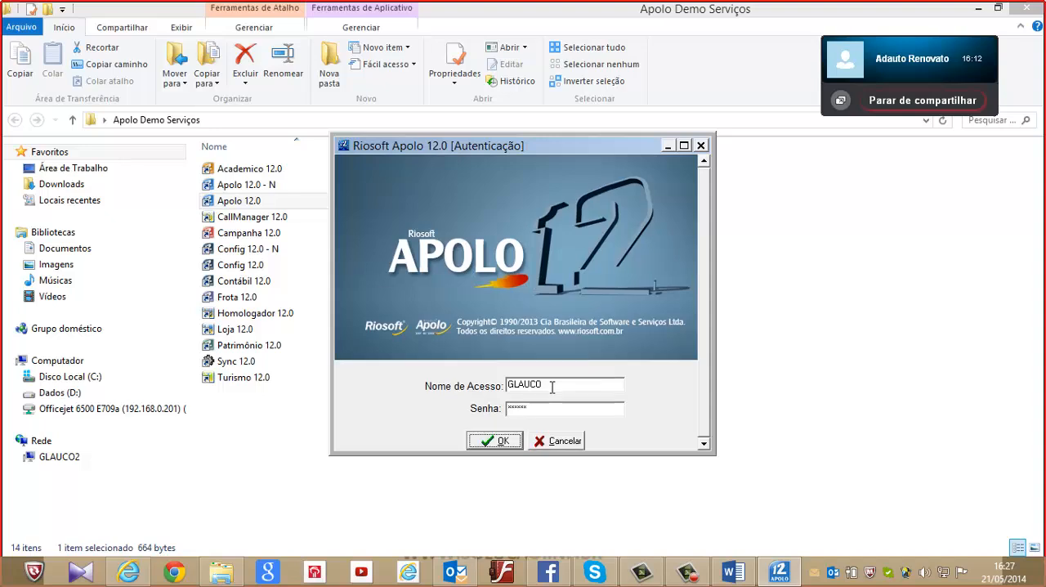
key("Return")
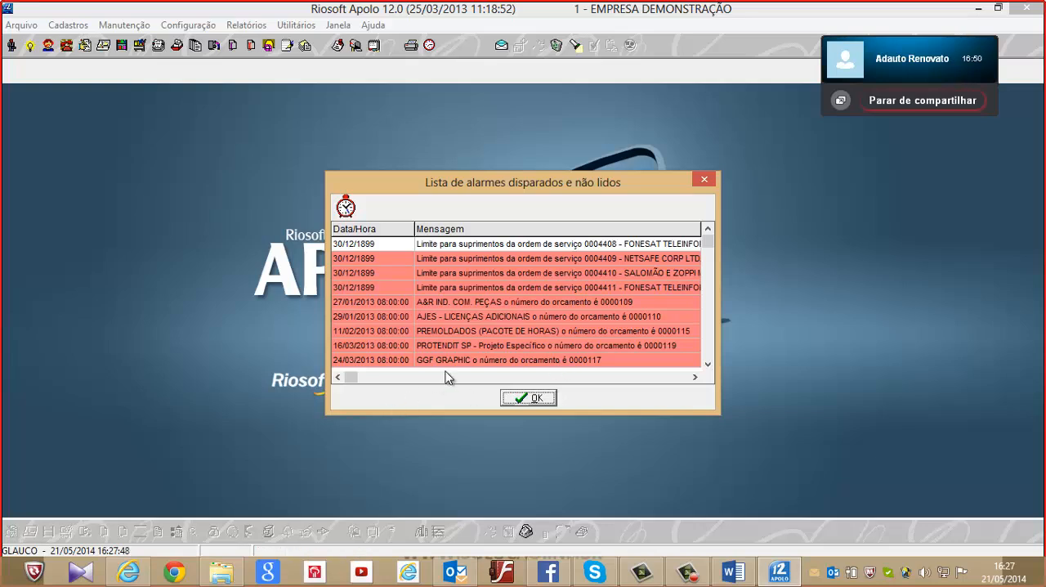
View the read and unread status options for the first unread alarm without applying one, and close the alarm list
right_click(556, 250)
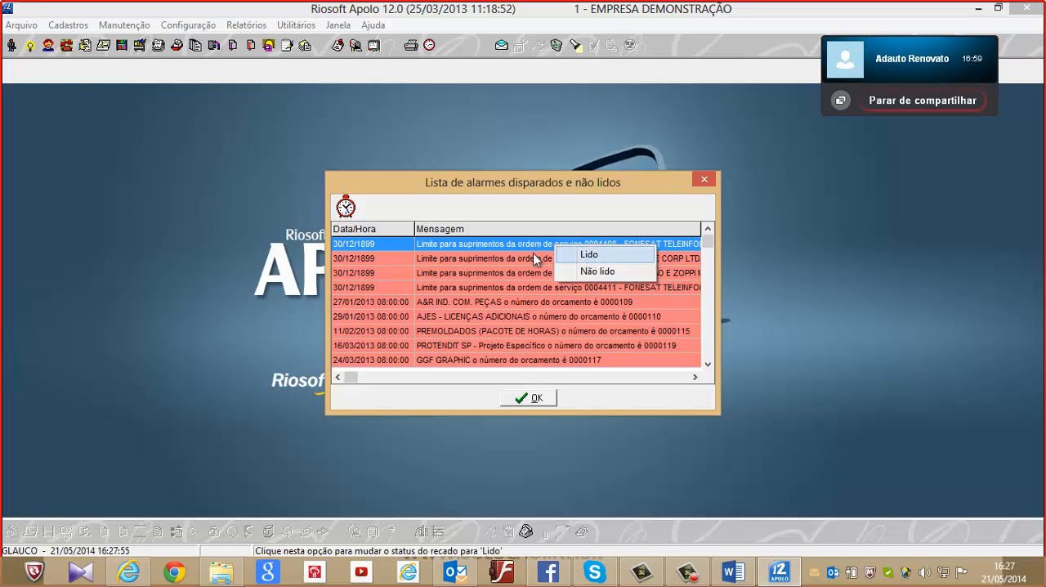
left_click(450, 245)
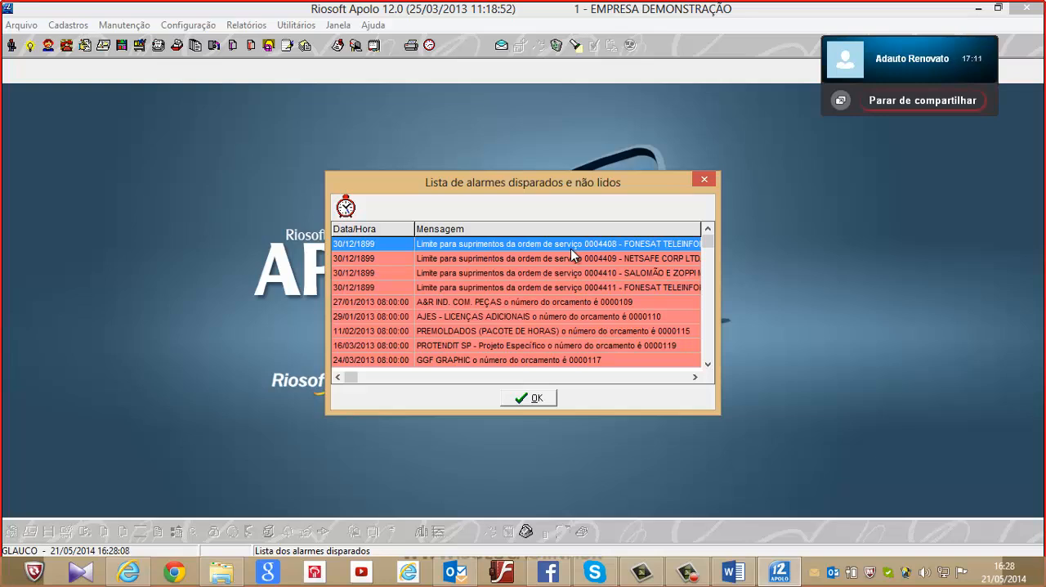
left_click(537, 399)
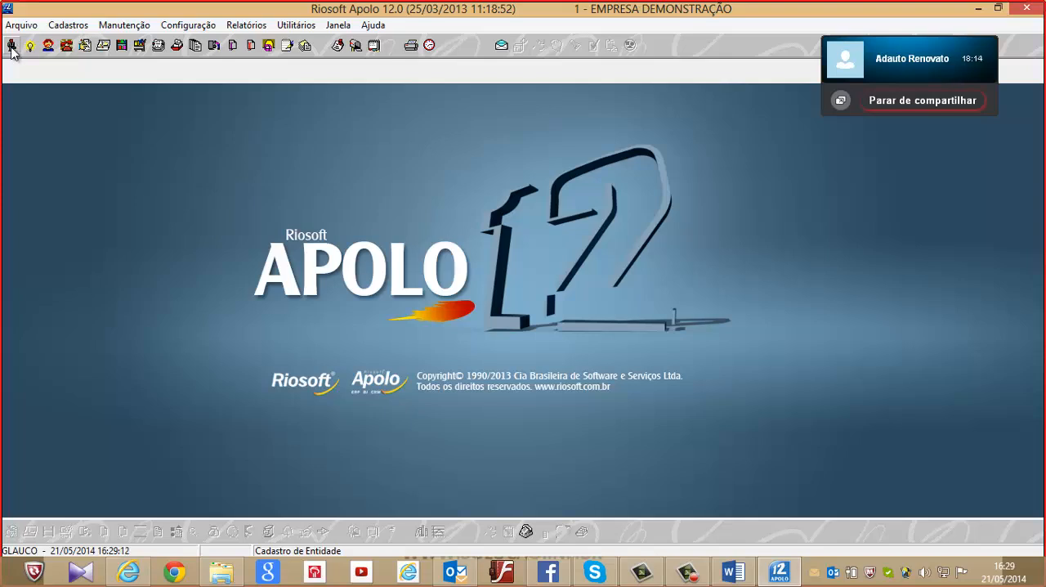
Open the entity list and expand the COMERCIAL - PROSPECT category
left_click(11, 48)
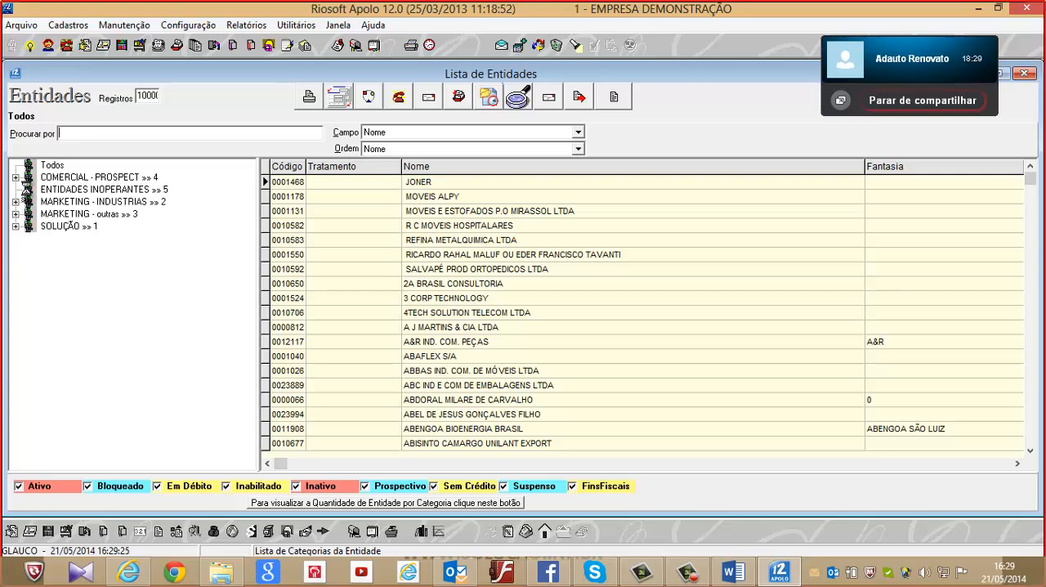
left_click(15, 177)
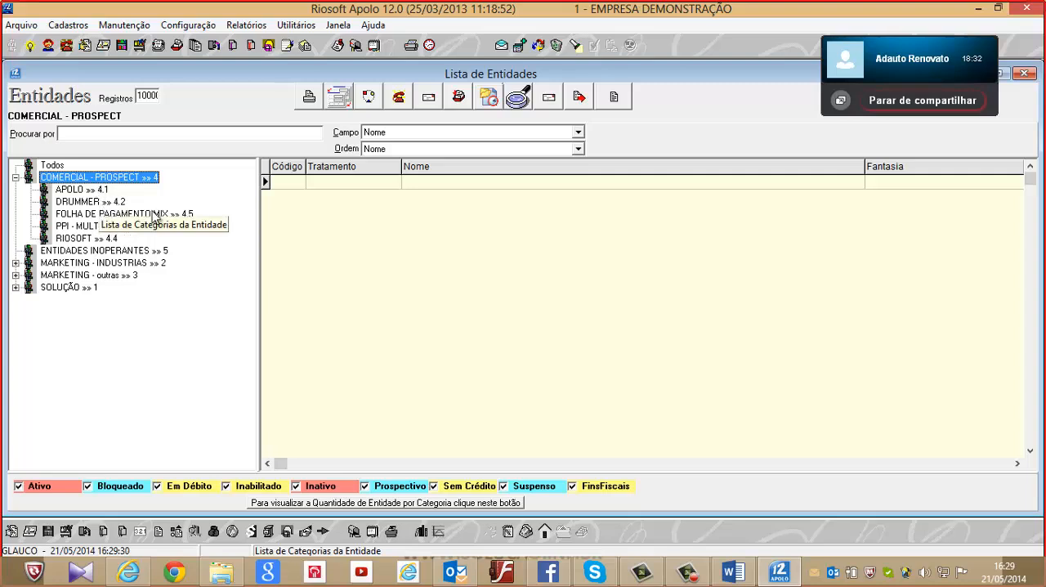
Expand the MARKETING - INDUSTRIAS, SOLUÇÃO and FORNECEDORES categories and list the entities in MANUTENÇÕES
double_click(20, 266)
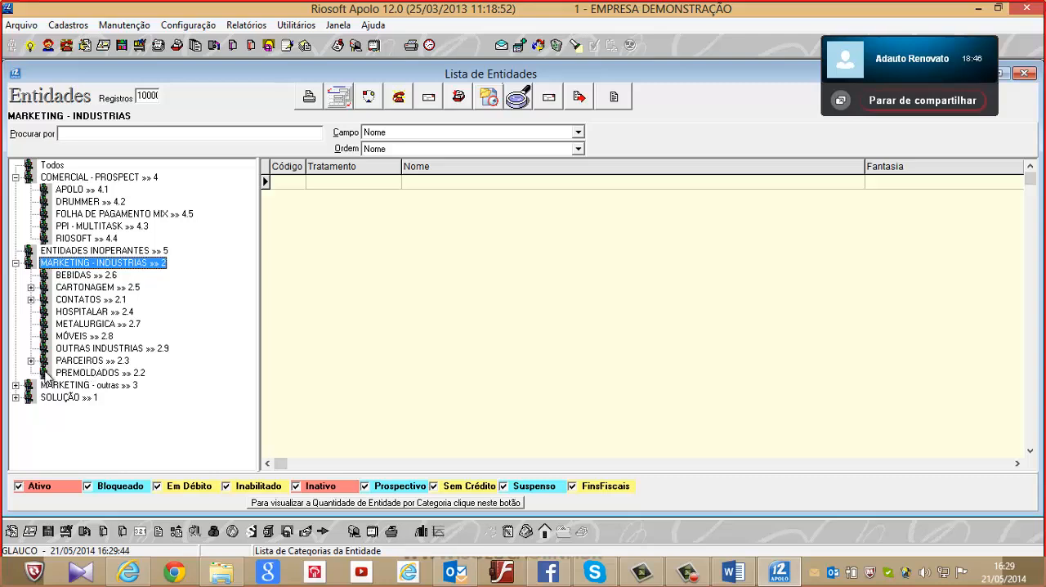
left_click(15, 397)
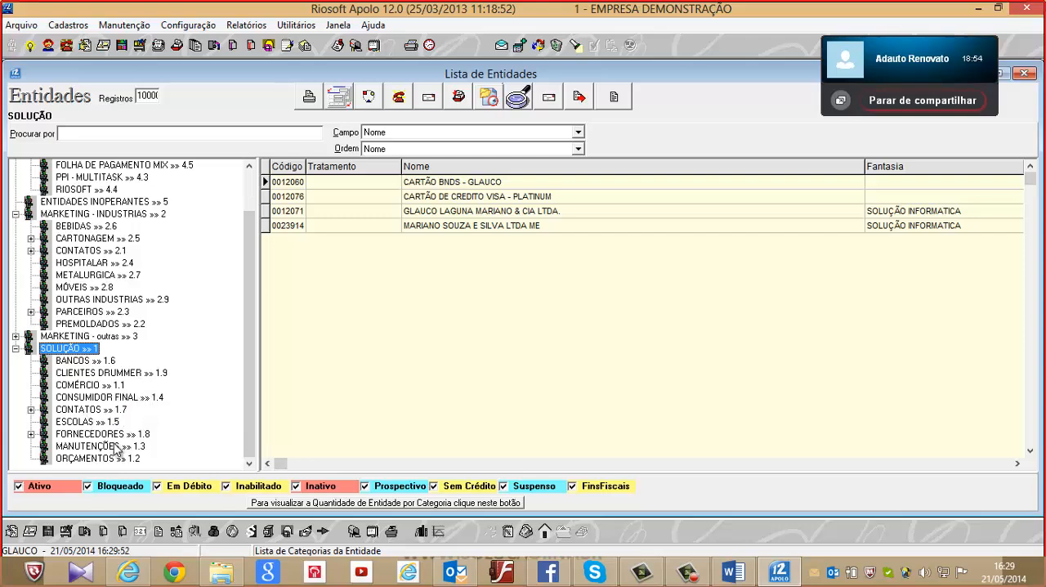
double_click(49, 434)
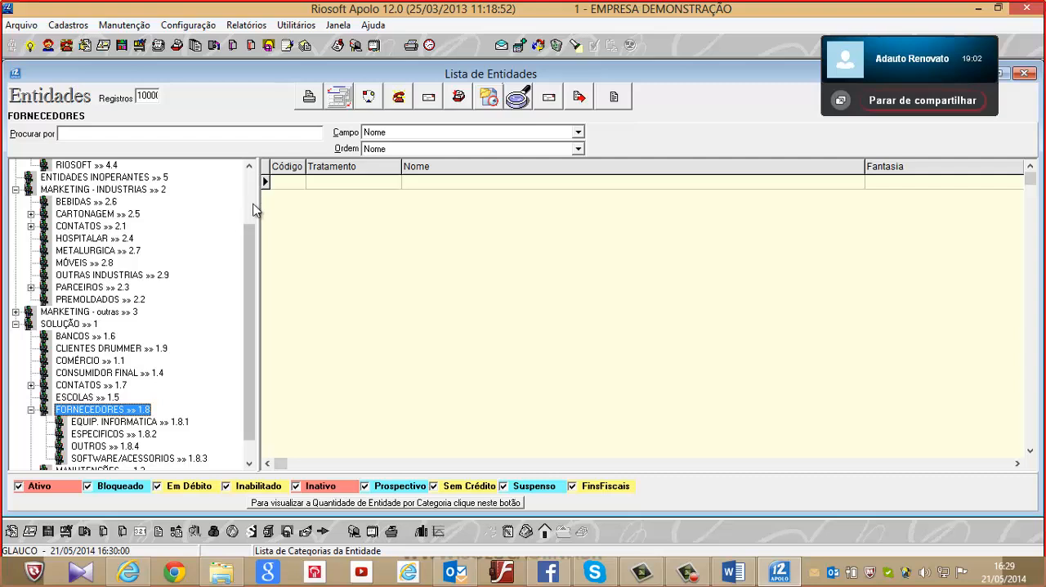
left_click_drag(249, 243, 250, 300)
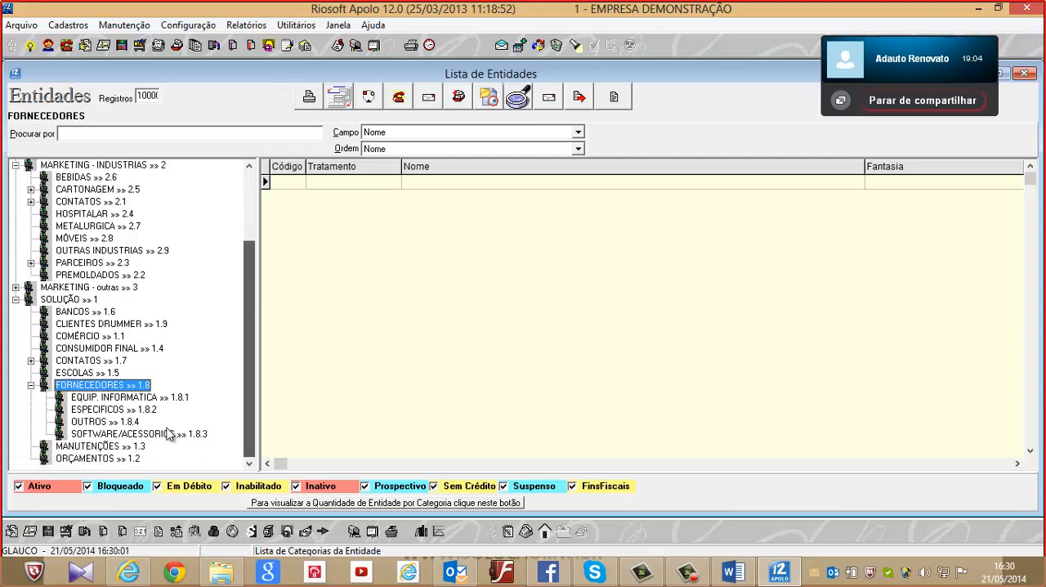
left_click(100, 446)
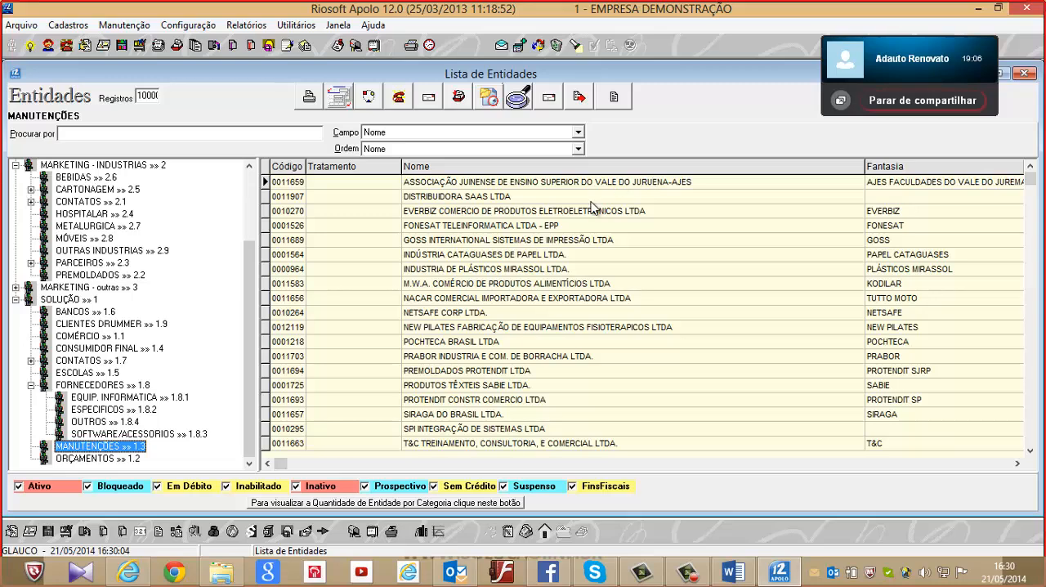
Open the EVERBIZ entity record, toggle its Agropecuarista option on and off, and cancel without saving
left_click(537, 185)
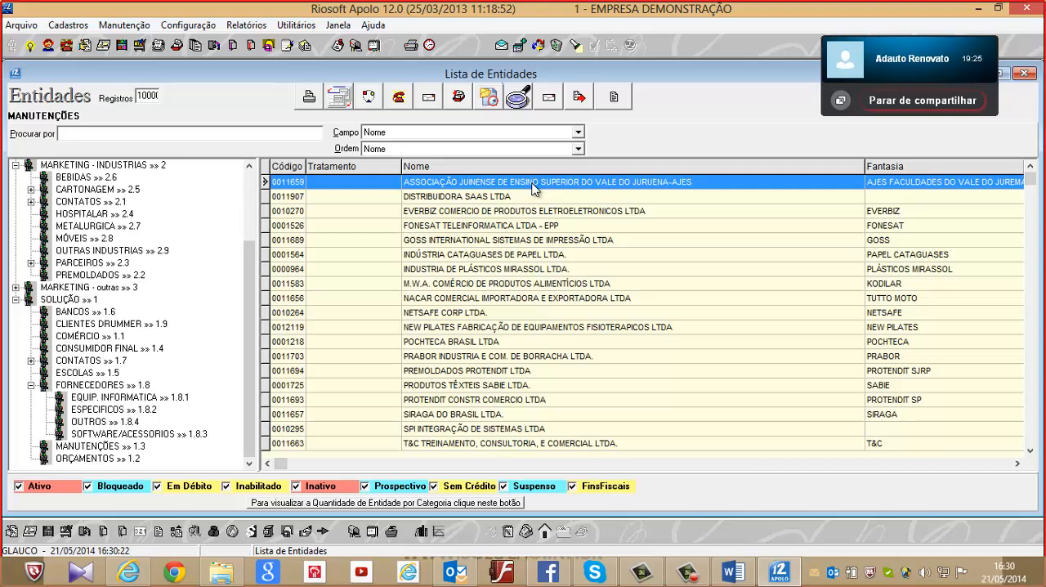
left_click(440, 200)
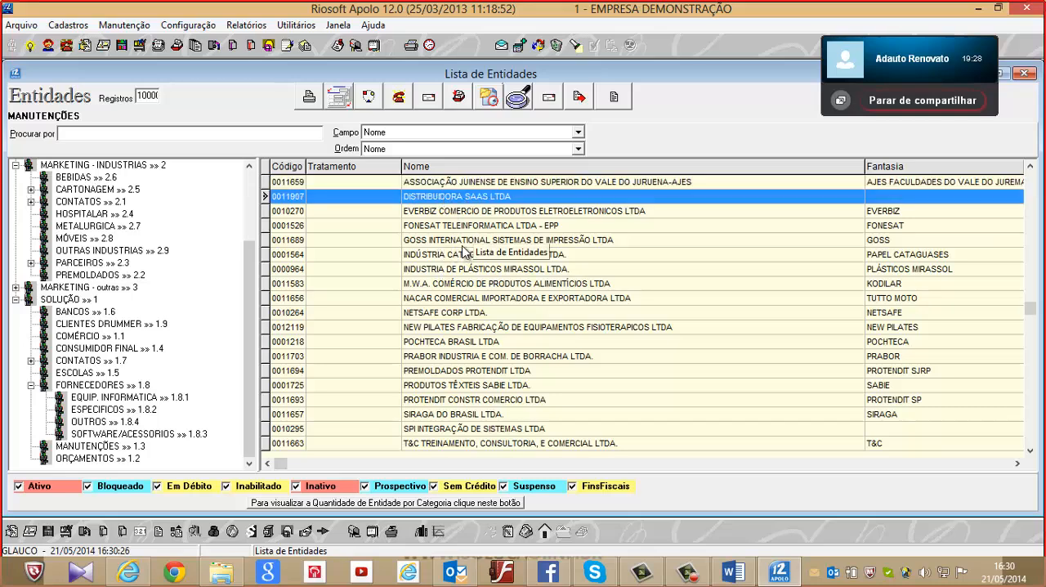
left_click(504, 214)
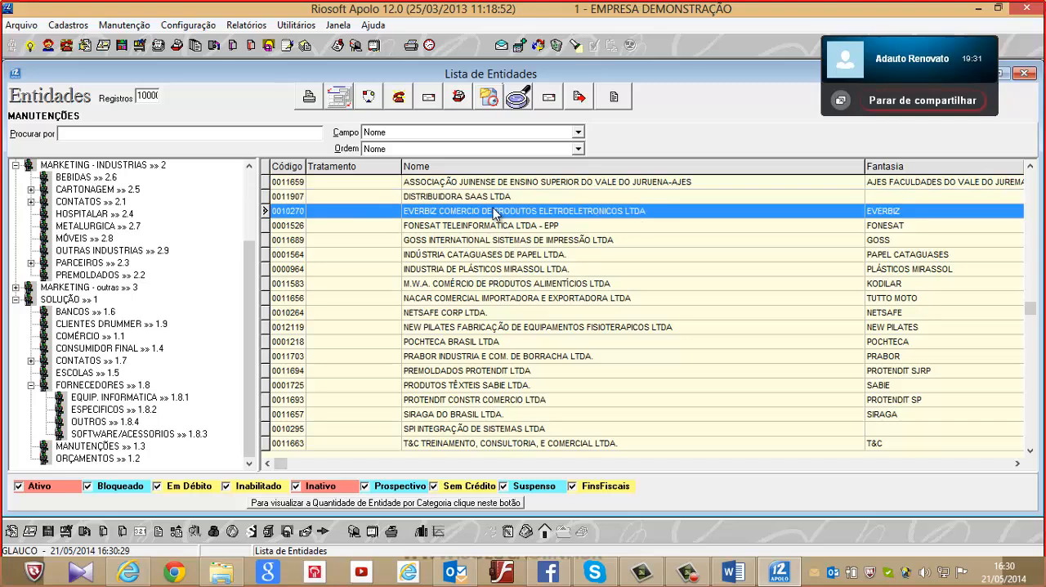
double_click(554, 208)
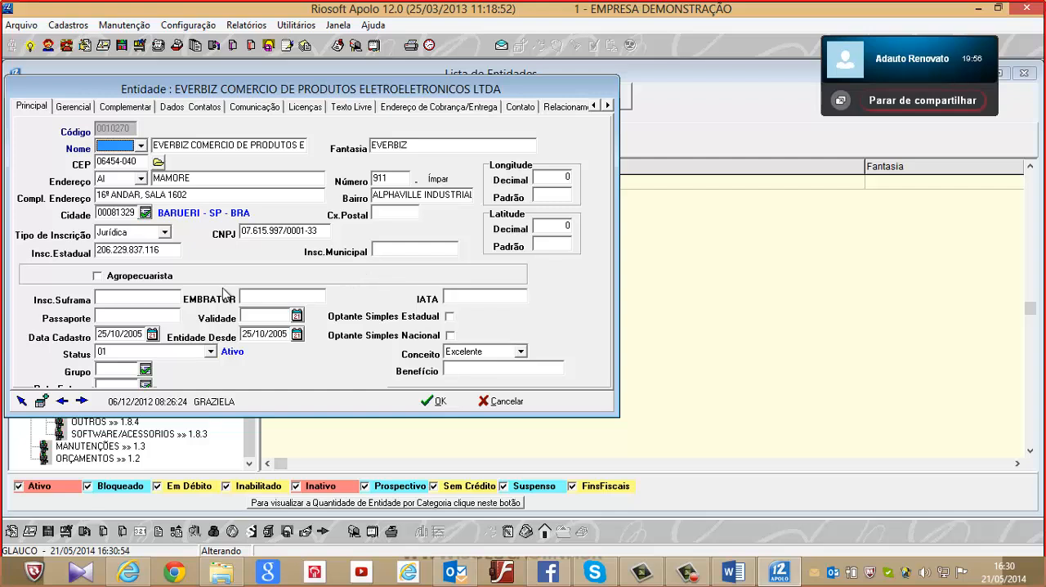
left_click(103, 276)
left_click(103, 276)
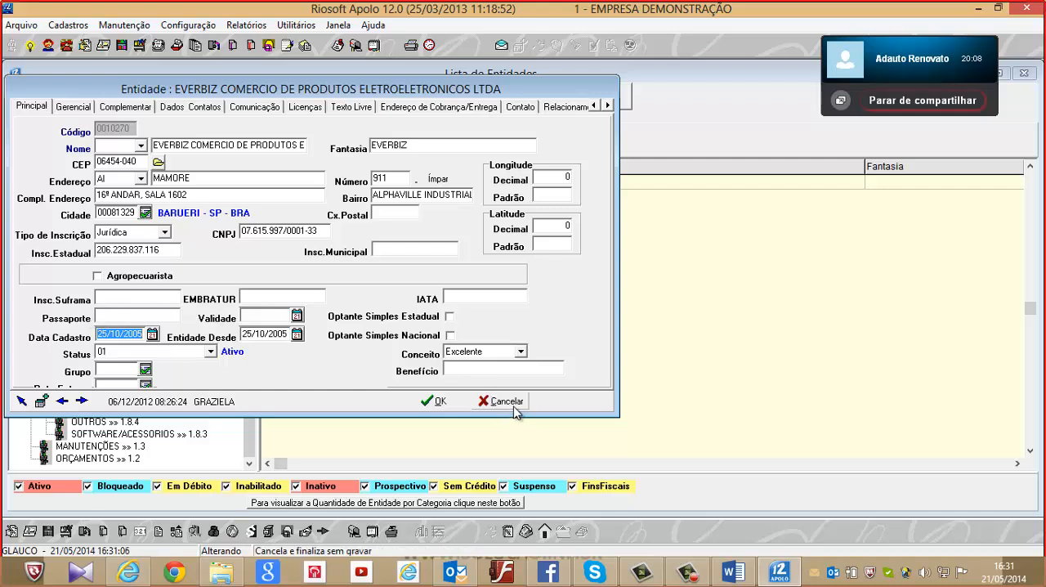
left_click(503, 403)
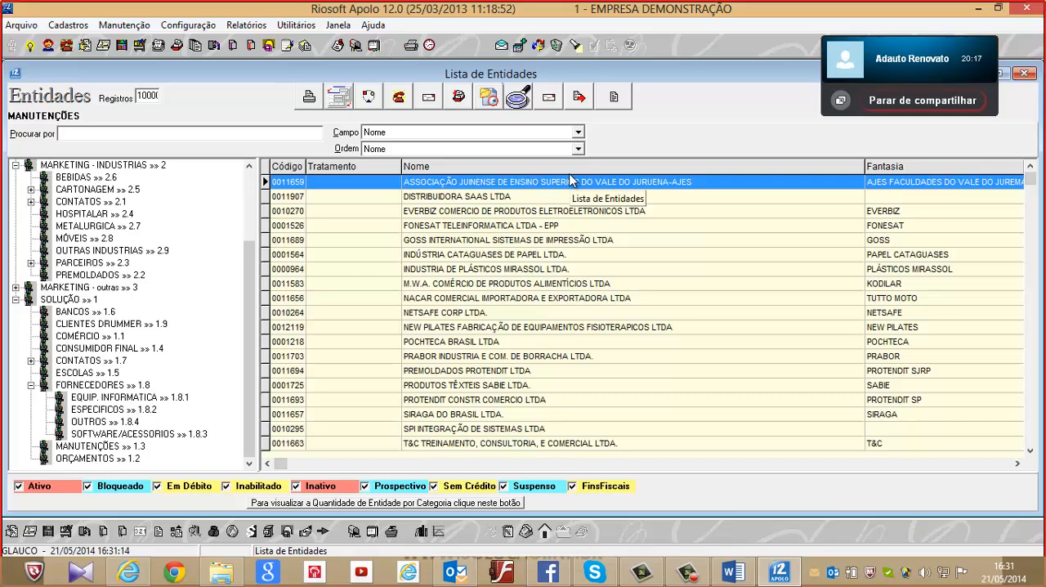
Open the entity form in Apolo Designer with the file name cli.frm in the Frms folder
key("ctrl+d")
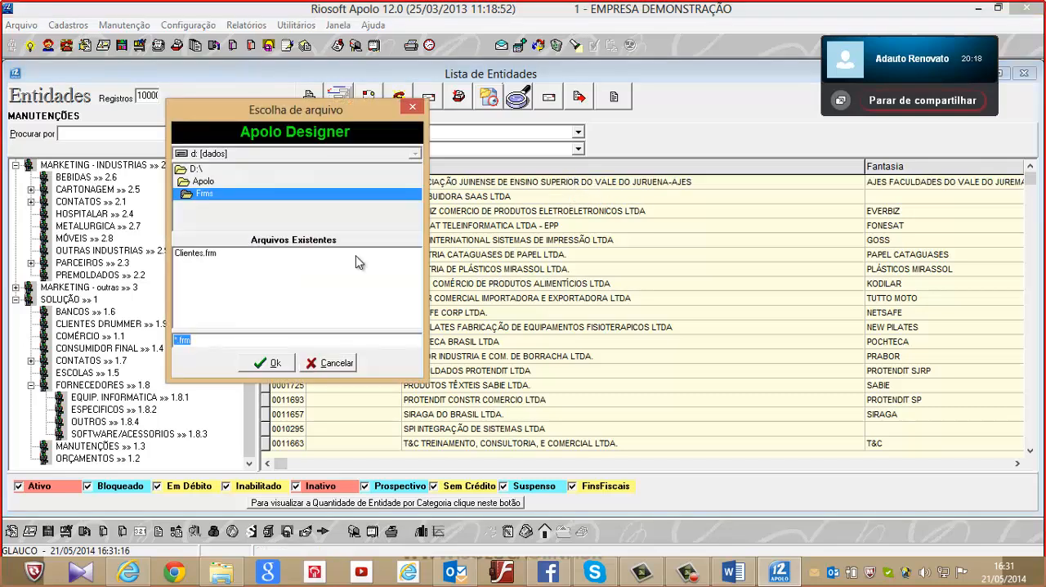
left_click(174, 341)
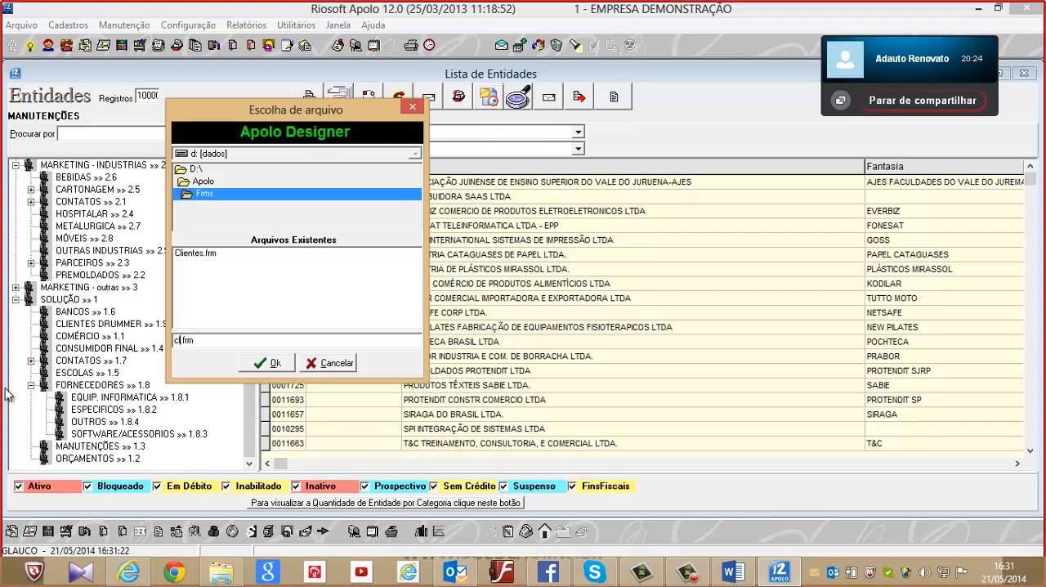
left_click(273, 365)
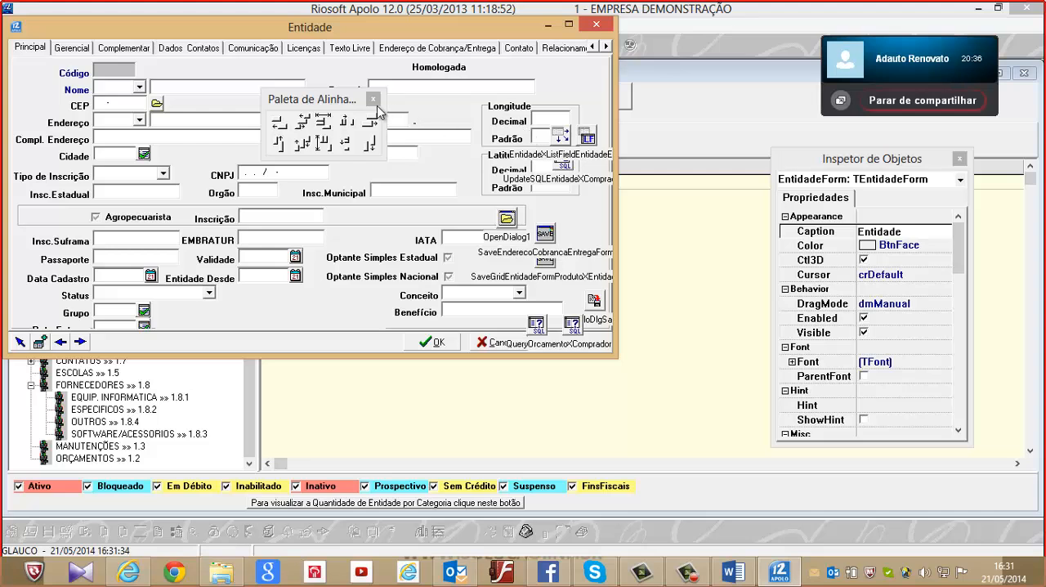
Move the alignment palette off the entity form and delete the Agropecuarista panel from its Principal page
left_click_drag(350, 115, 547, 423)
left_click(69, 223)
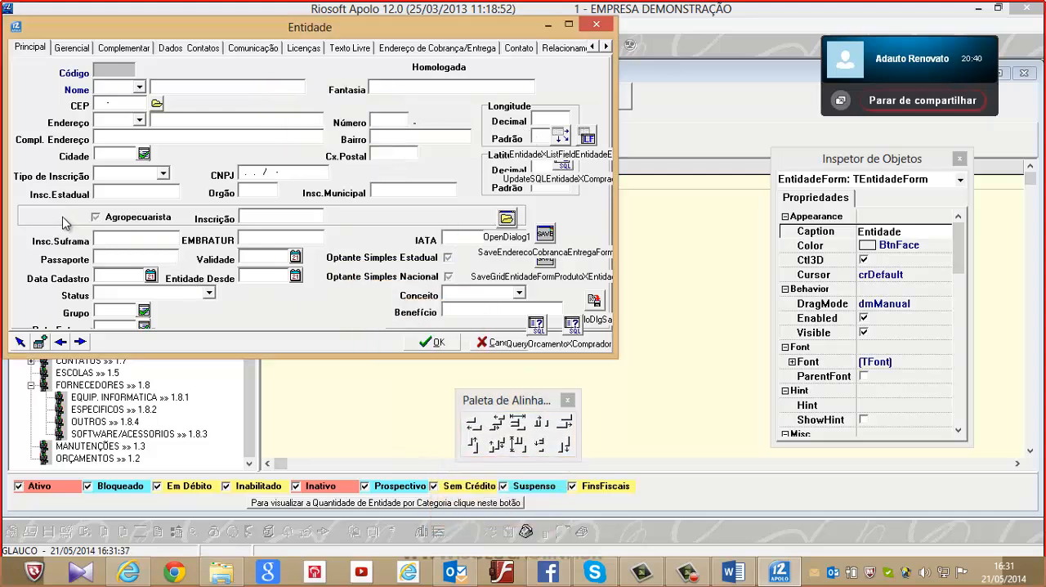
key("Delete")
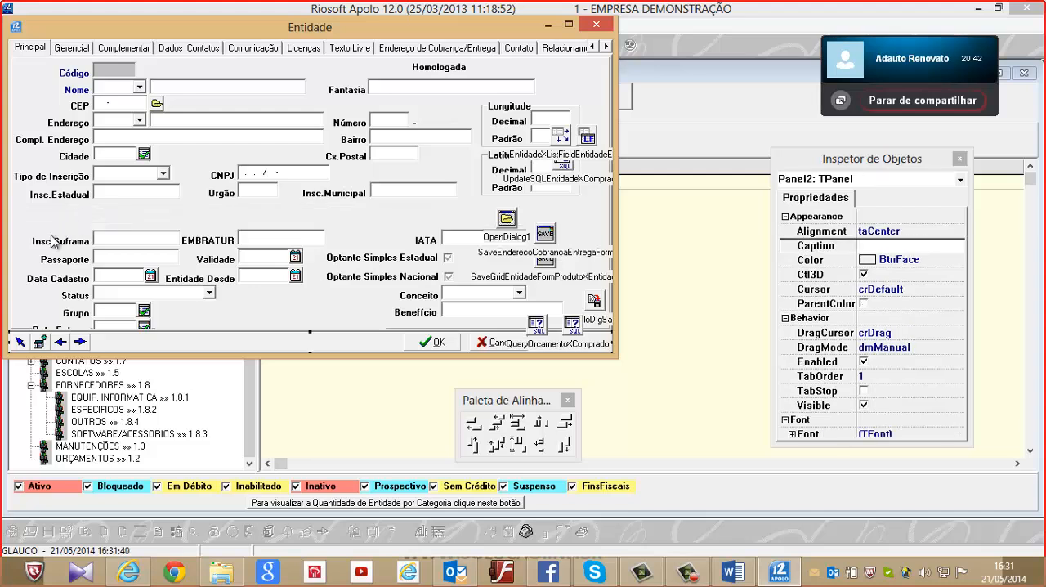
Try selecting the Insc.Suframa, Passaporte and Data Cadastro labels together on the entity form, and close the form designer
left_click(46, 228)
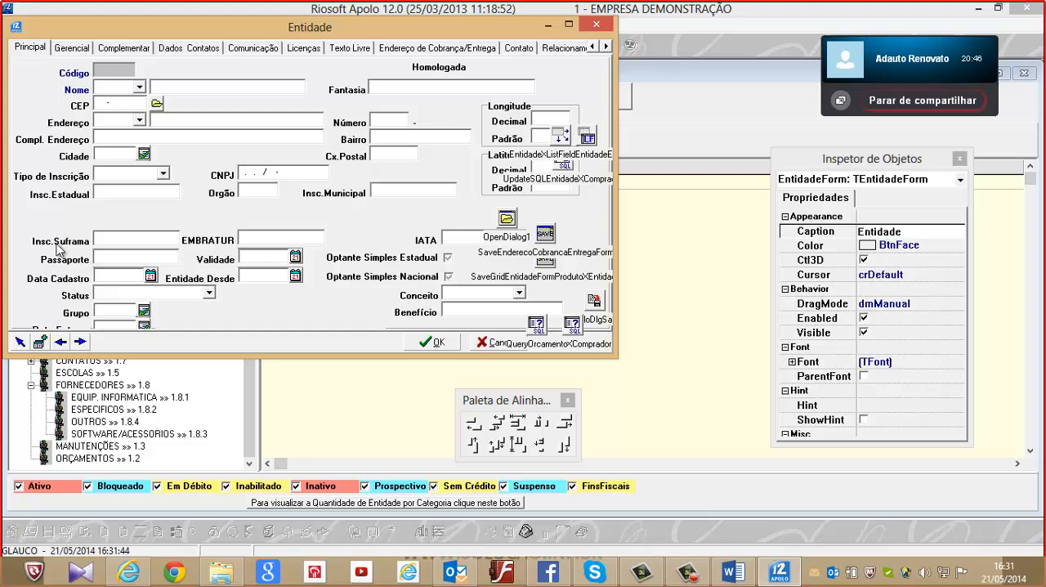
left_click_drag(72, 246, 75, 246)
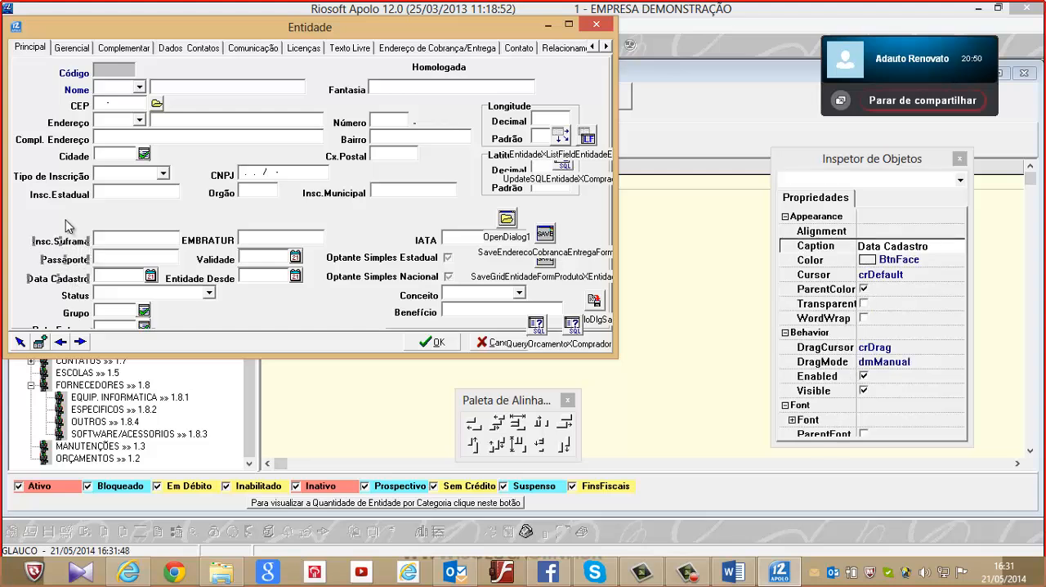
left_click(62, 219)
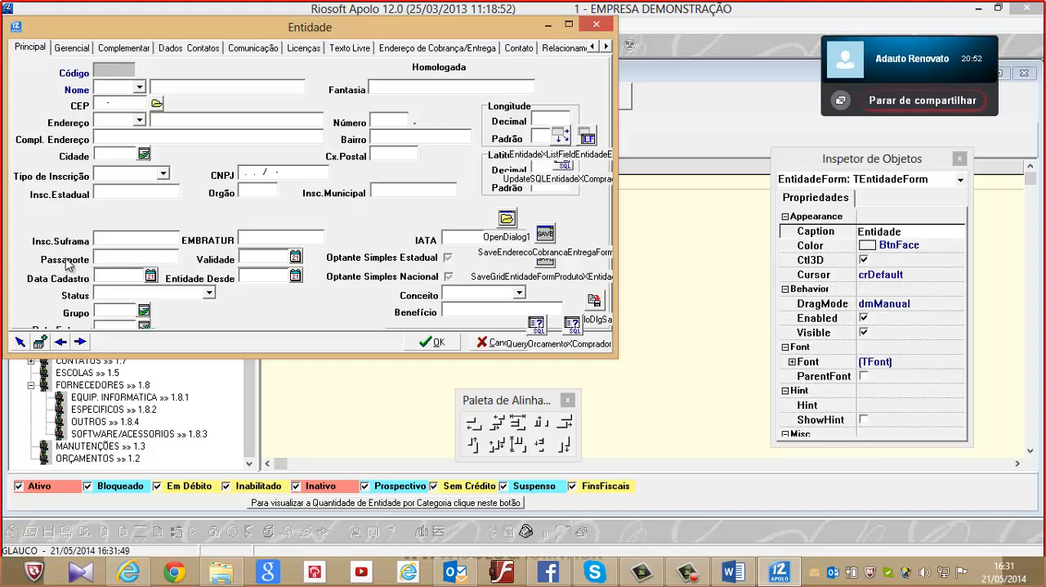
left_click(68, 258, "shift")
left_click(71, 242, "shift")
left_click(70, 226, "shift")
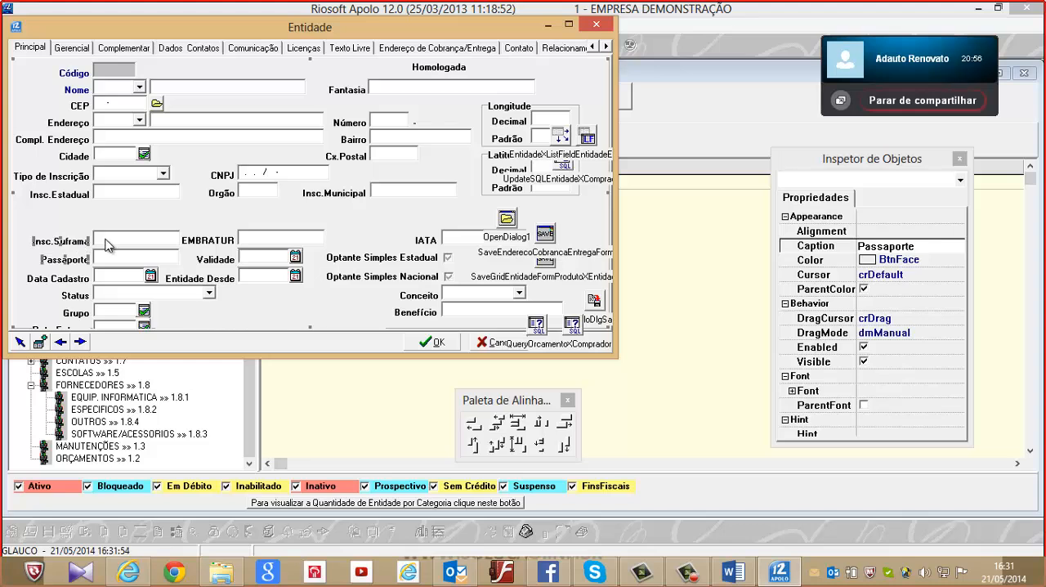
left_click(481, 345)
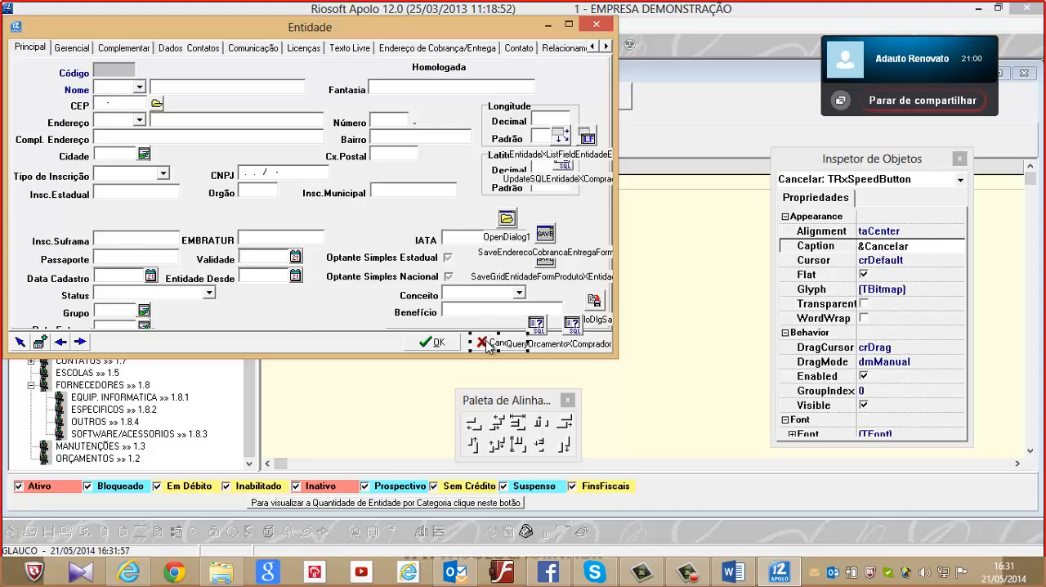
left_click(601, 29)
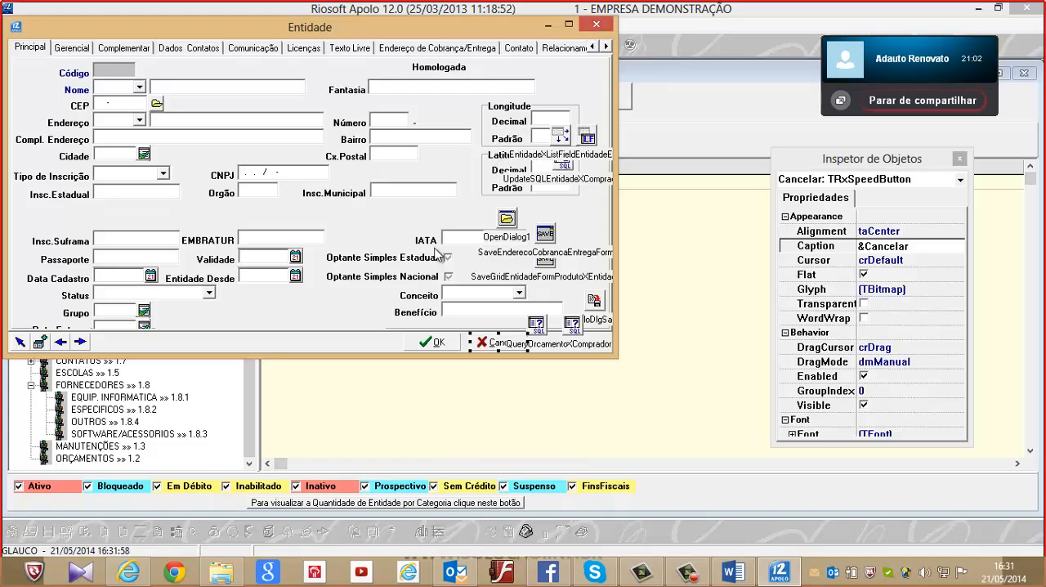
left_click(555, 323)
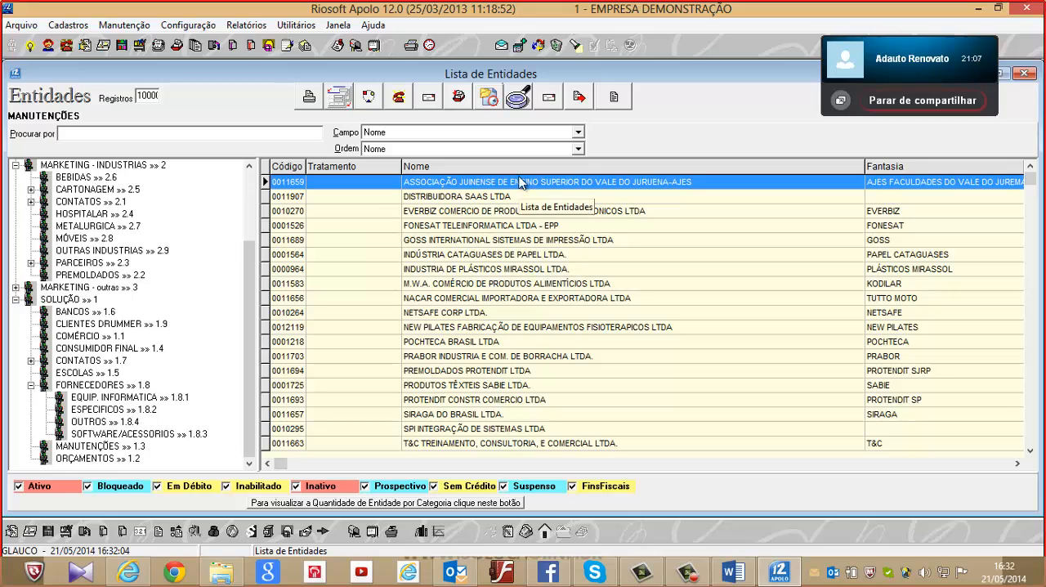
Reopen the EVERBIZ entity record, review its Comunicação and Principal pages, and close the record and the entity list
left_click(442, 213)
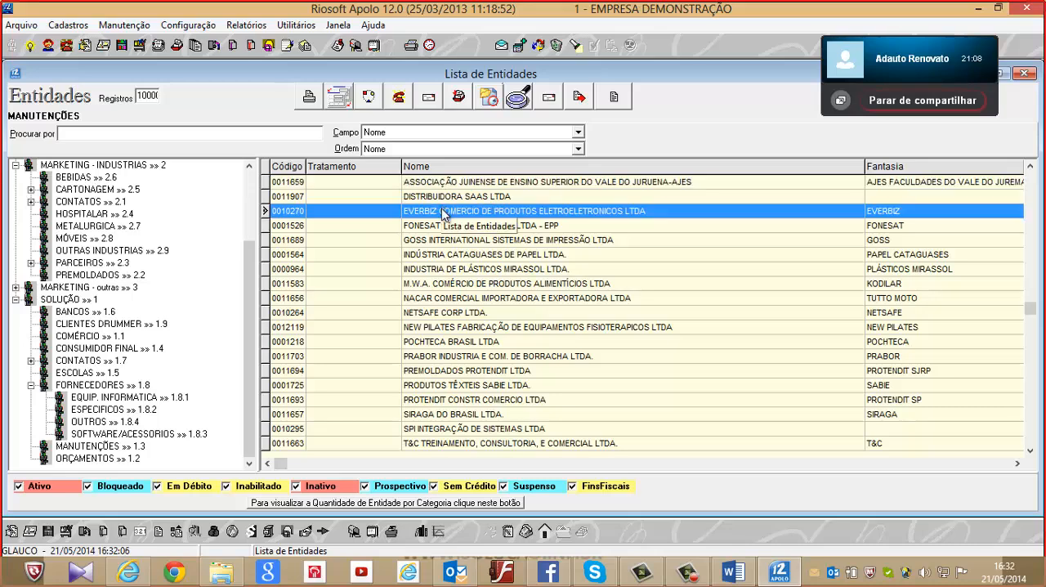
double_click(442, 210)
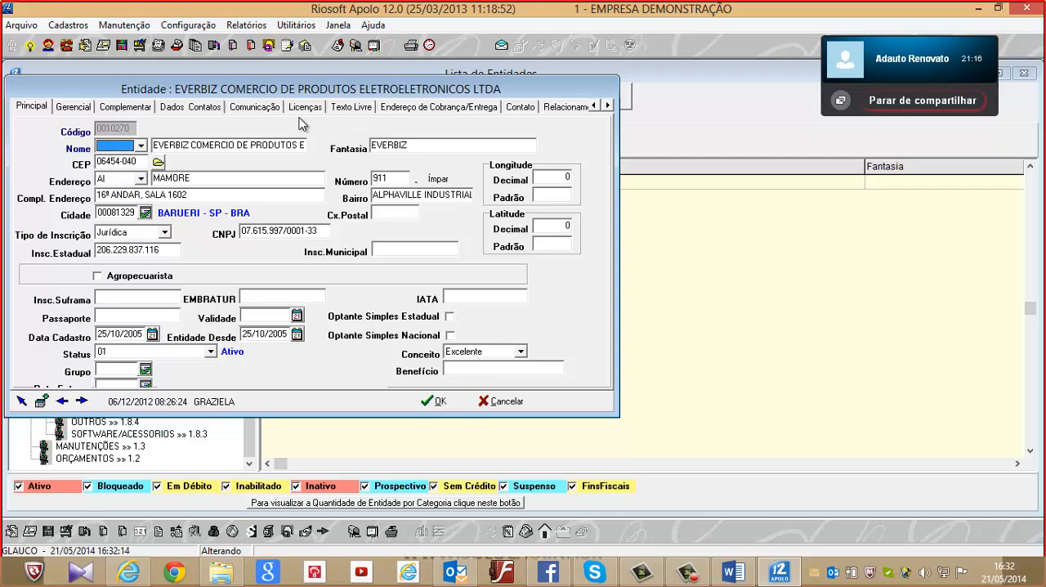
left_click(275, 108)
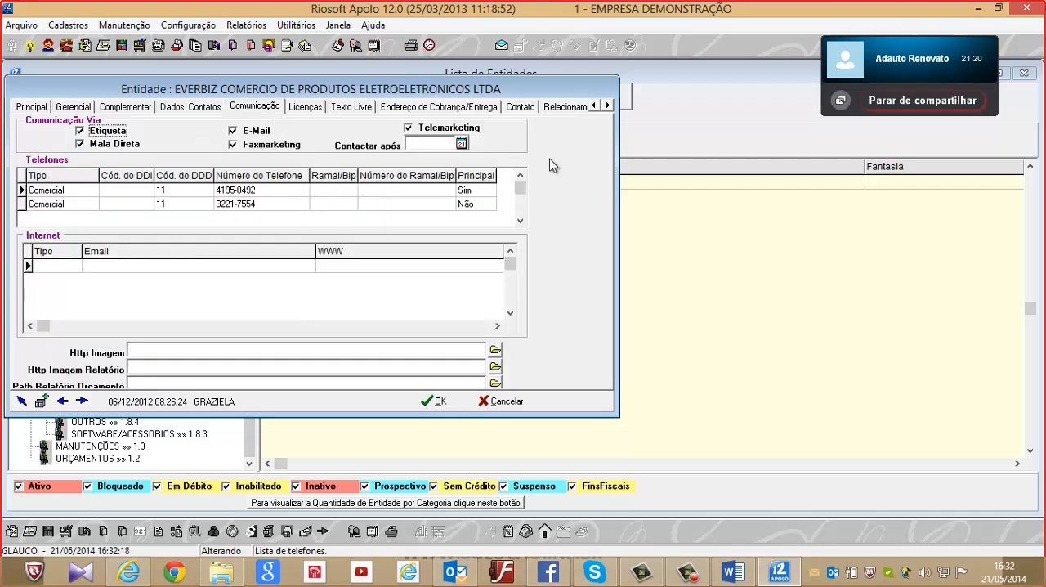
left_click(32, 110)
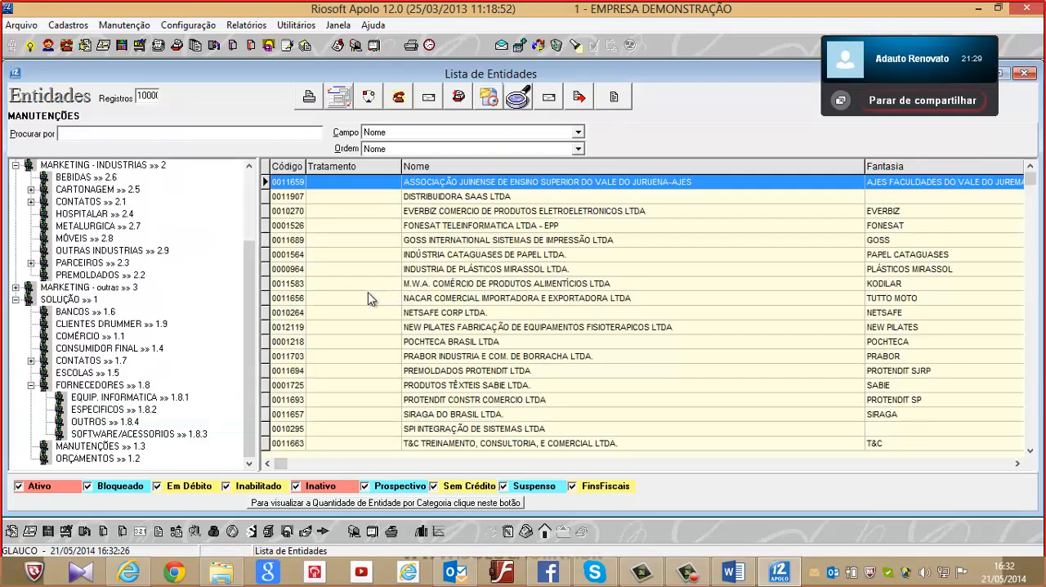
left_click(14, 76)
left_click(29, 82)
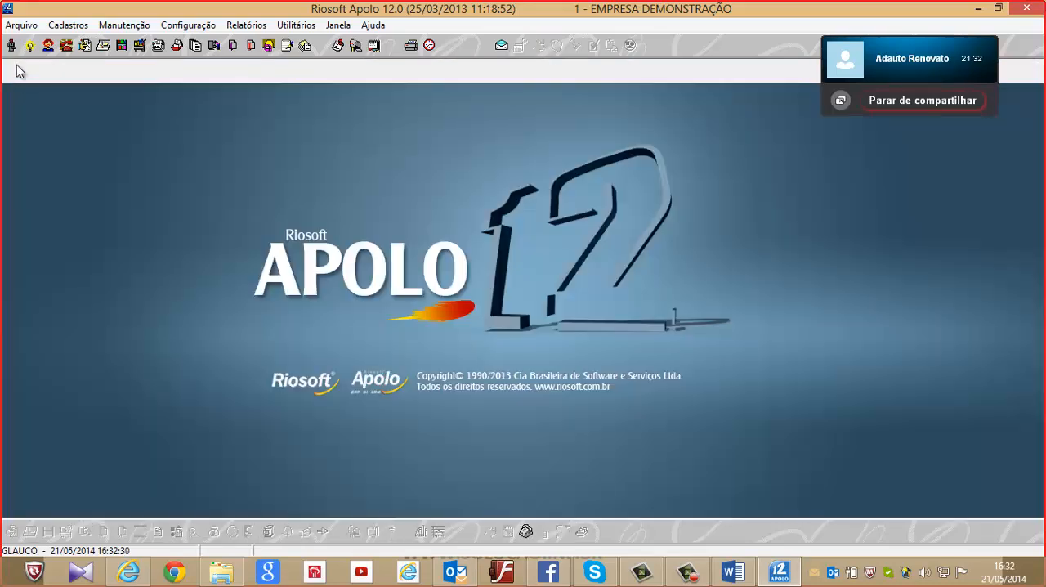
left_click(22, 24)
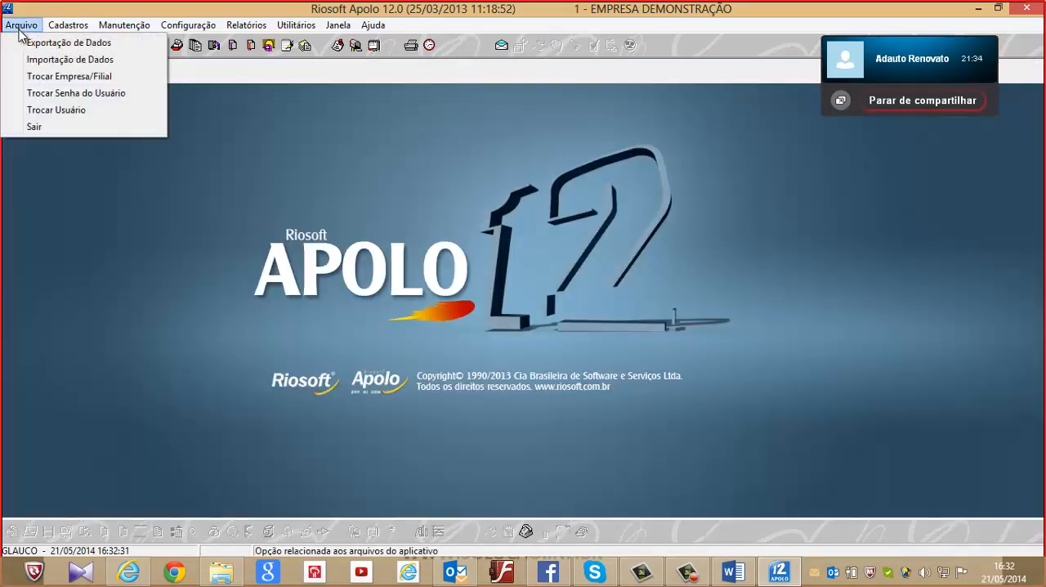
left_click(50, 94)
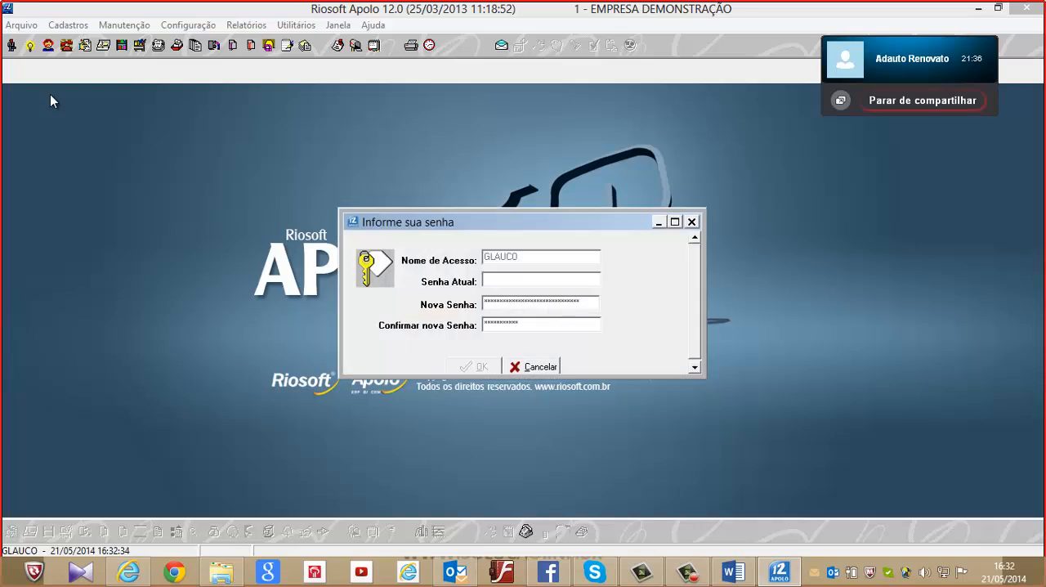
left_click(540, 367)
Switch to another user by entering that user's access name and account password
left_click(17, 26)
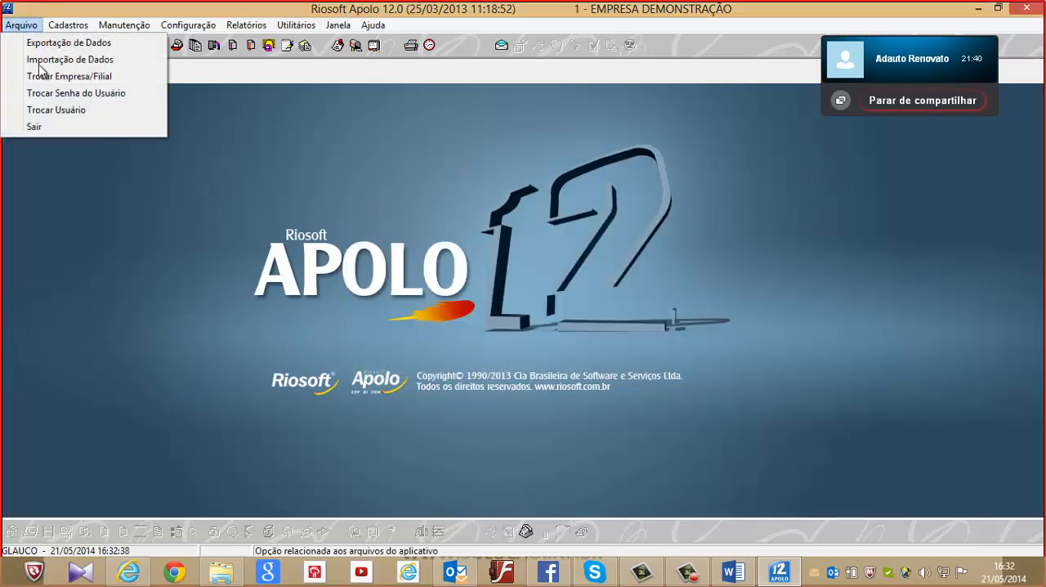
left_click(76, 110)
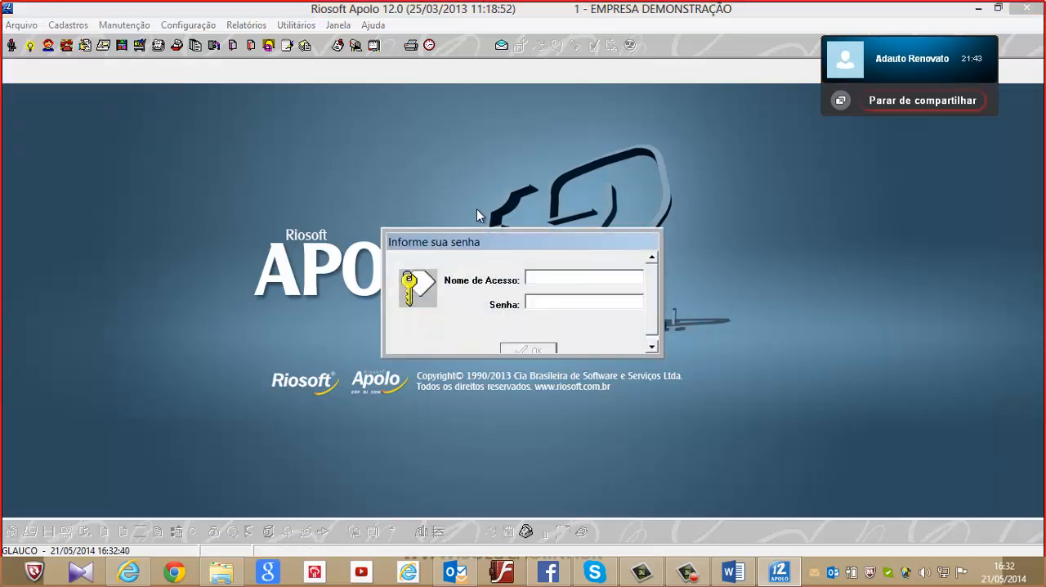
type("EDER***")
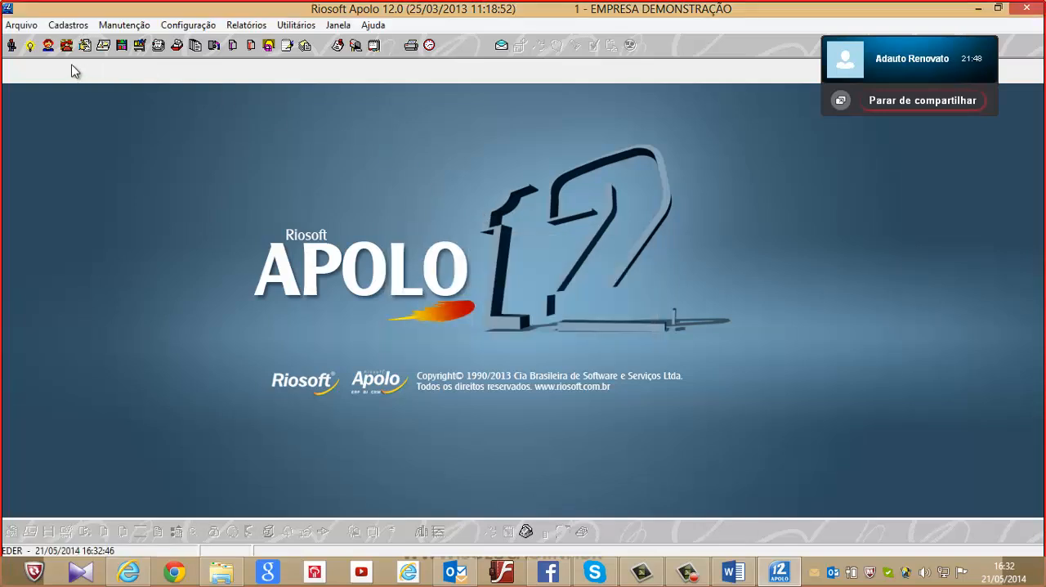
Open the EVERBIZ record from the MANUTENÇÕES category under SOLUÇÃO, review its Principal page, and close the record and entity list
left_click(11, 47)
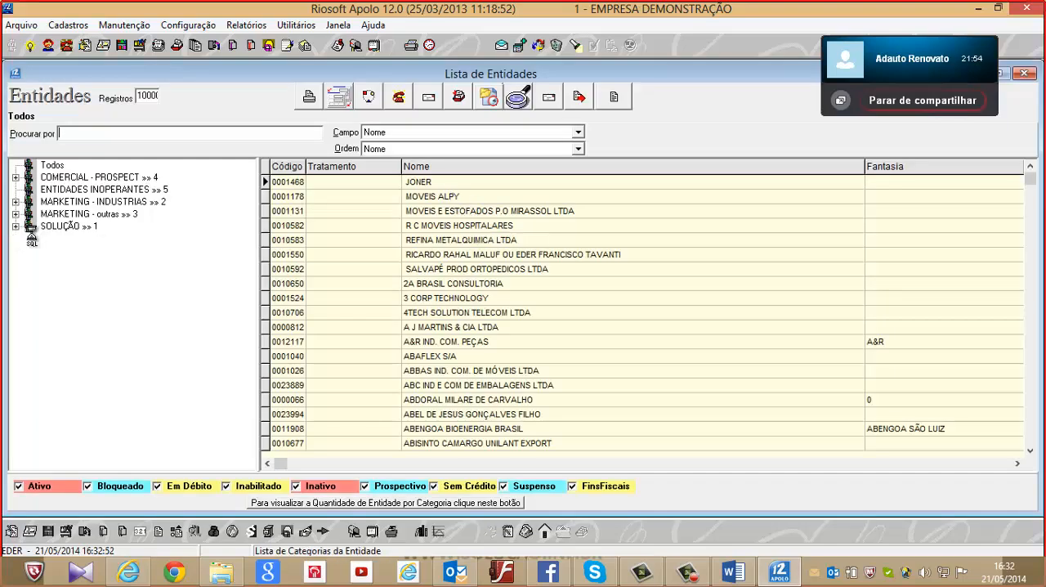
double_click(27, 226)
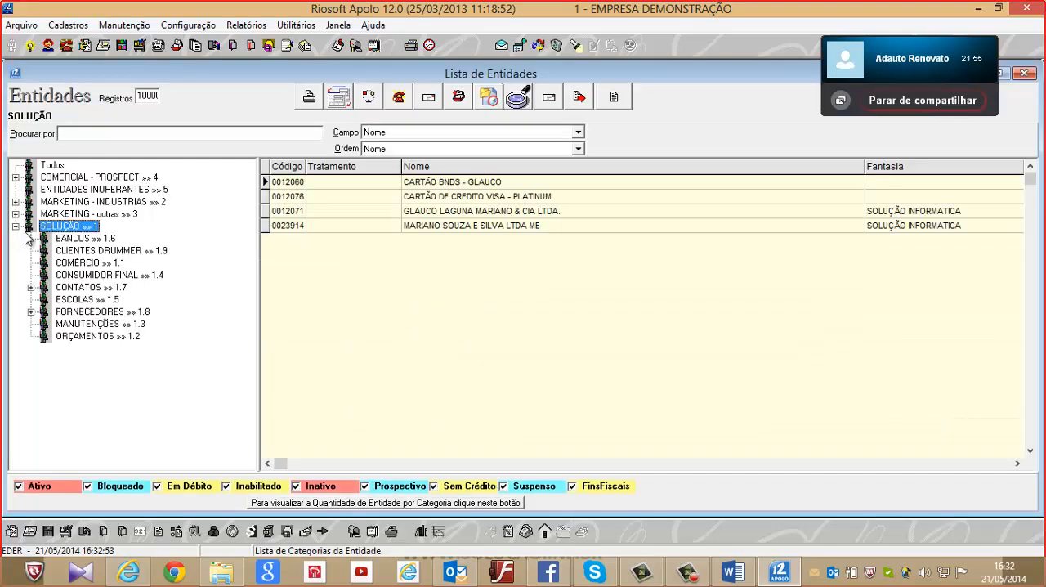
left_click(97, 324)
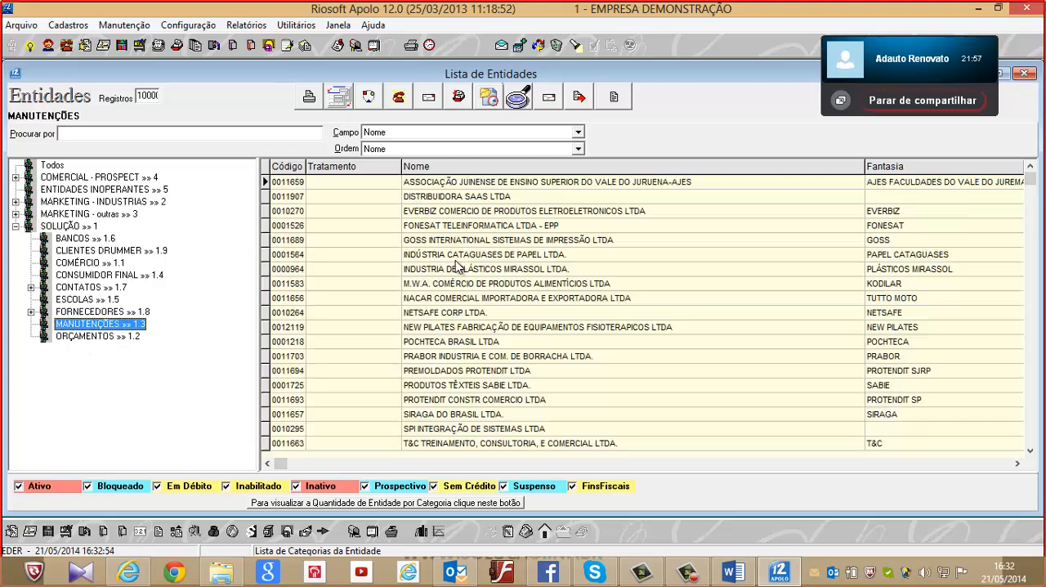
double_click(532, 212)
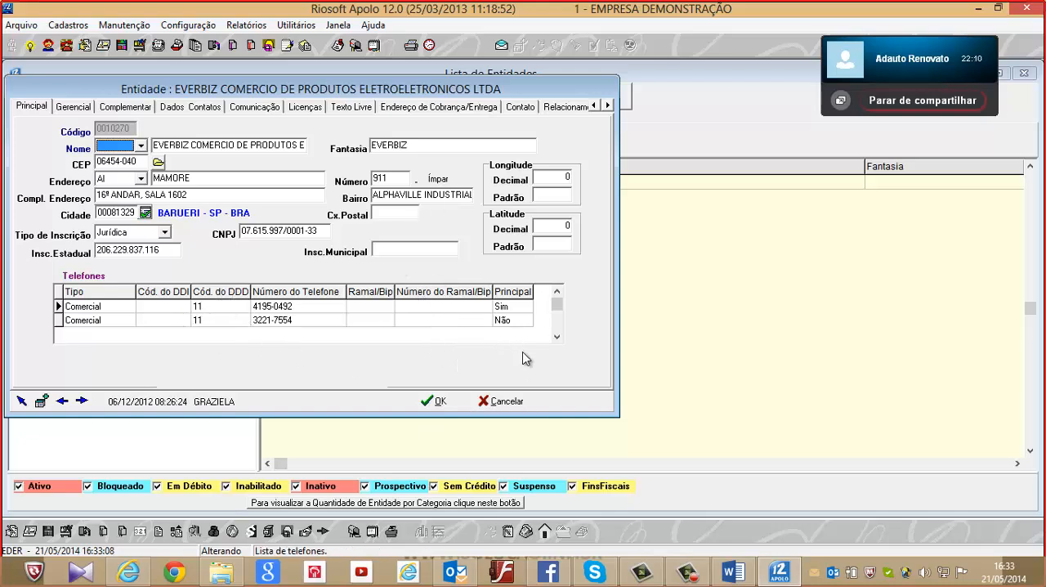
left_click(502, 401)
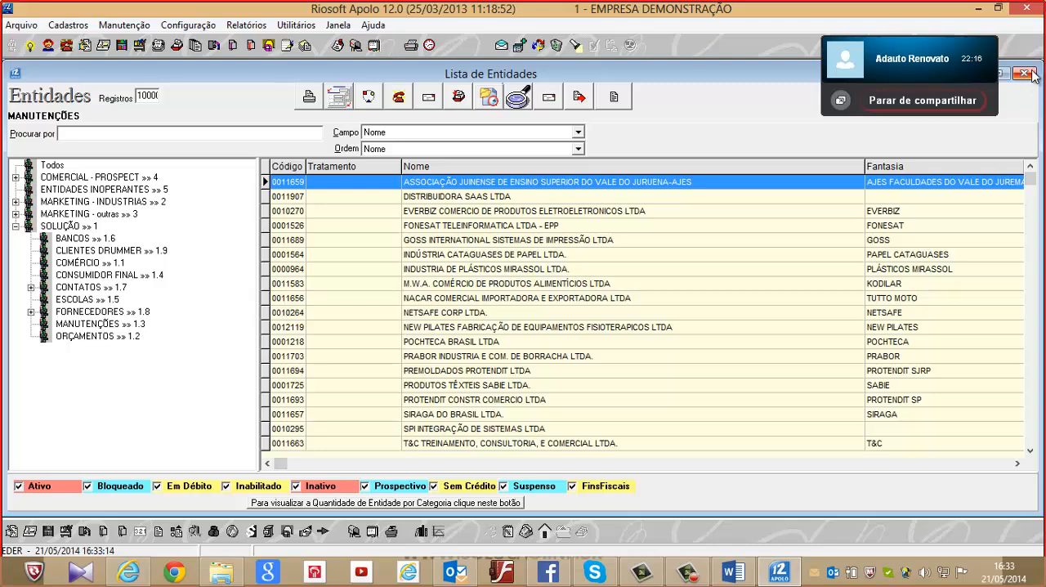
left_click(1030, 74)
Switch to another user by entering that user's access name and account password, and dismiss the list of unread alarms
left_click(22, 25)
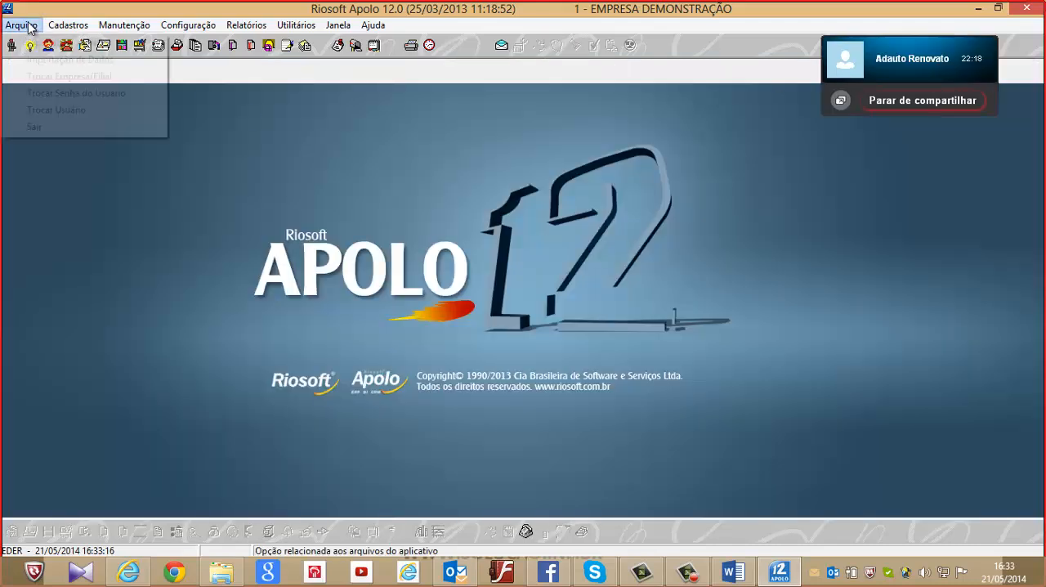
left_click(64, 110)
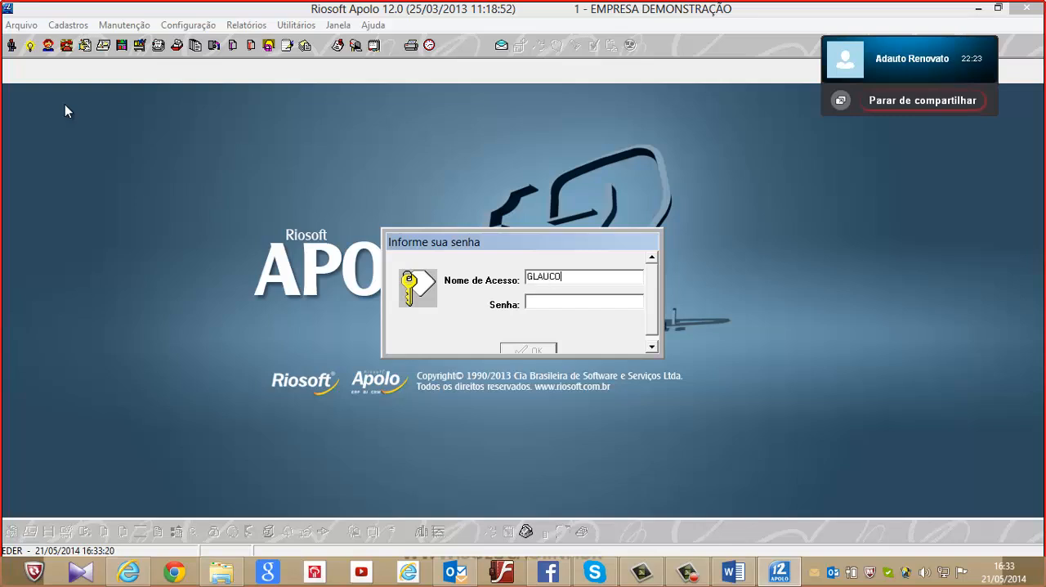
type("*")
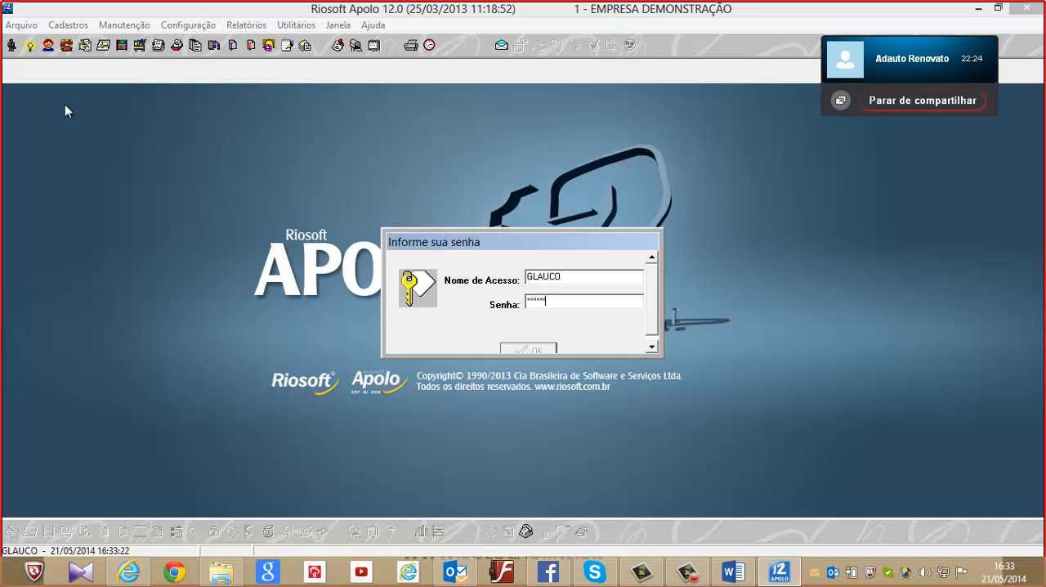
type("*****")
key("Return")
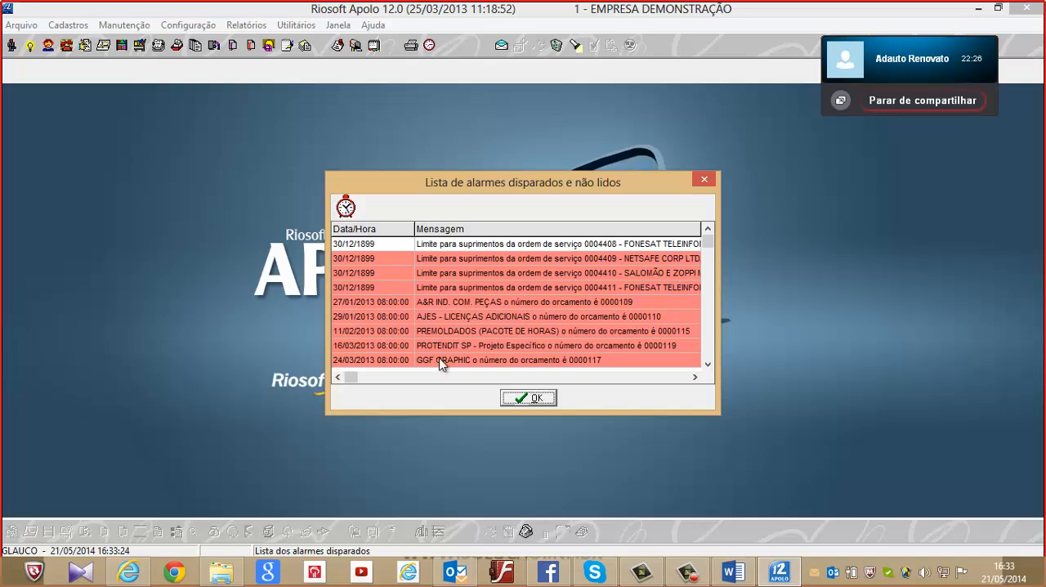
left_click(540, 398)
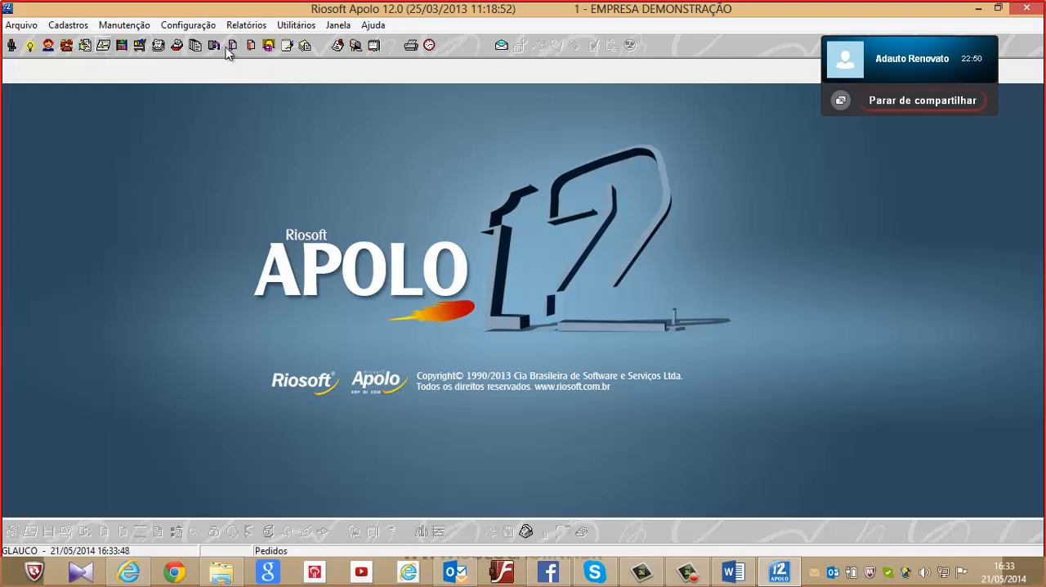
Select the EVERBIZ entity in the MANUTENÇÕES category under SOLUÇÃO and open its list of issued invoices (Notas Fiscais)
left_click(11, 45)
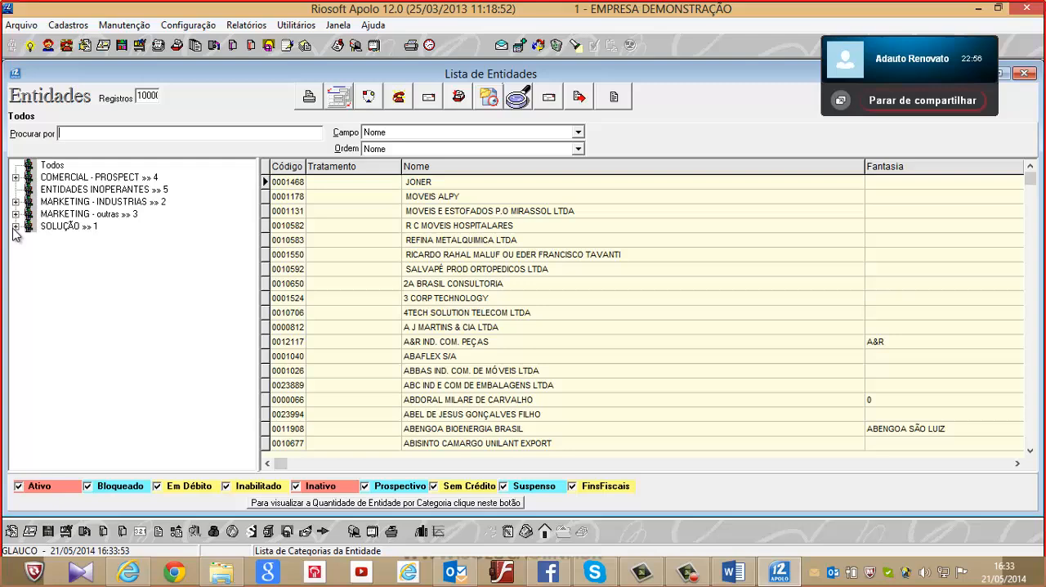
left_click(15, 228)
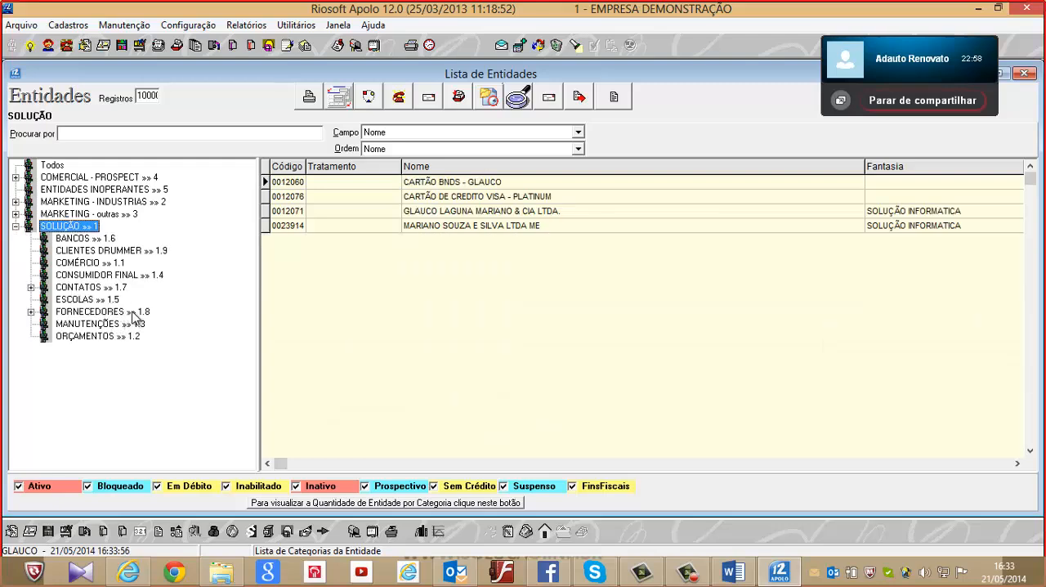
left_click(123, 324)
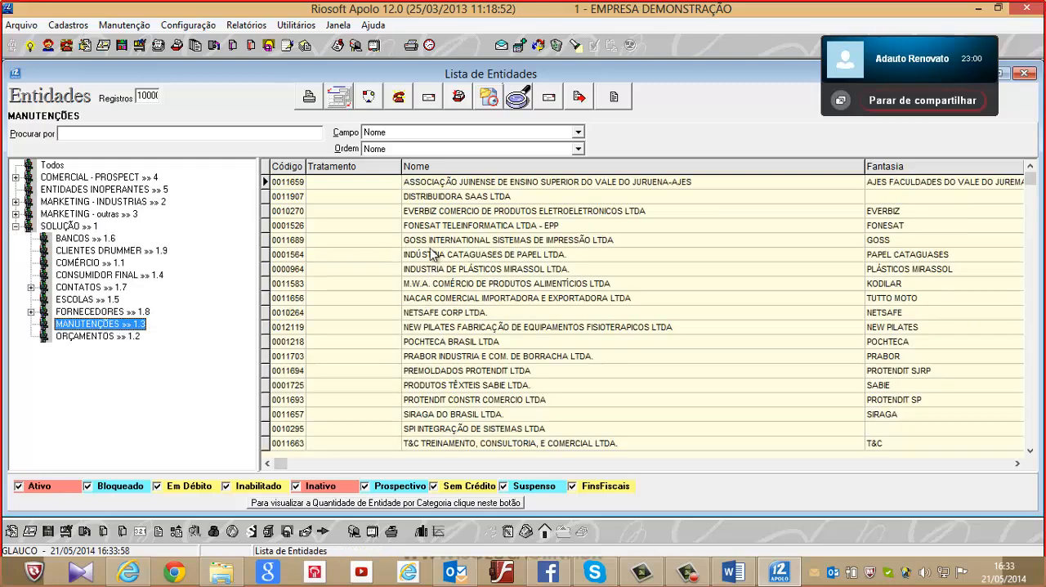
left_click(433, 212)
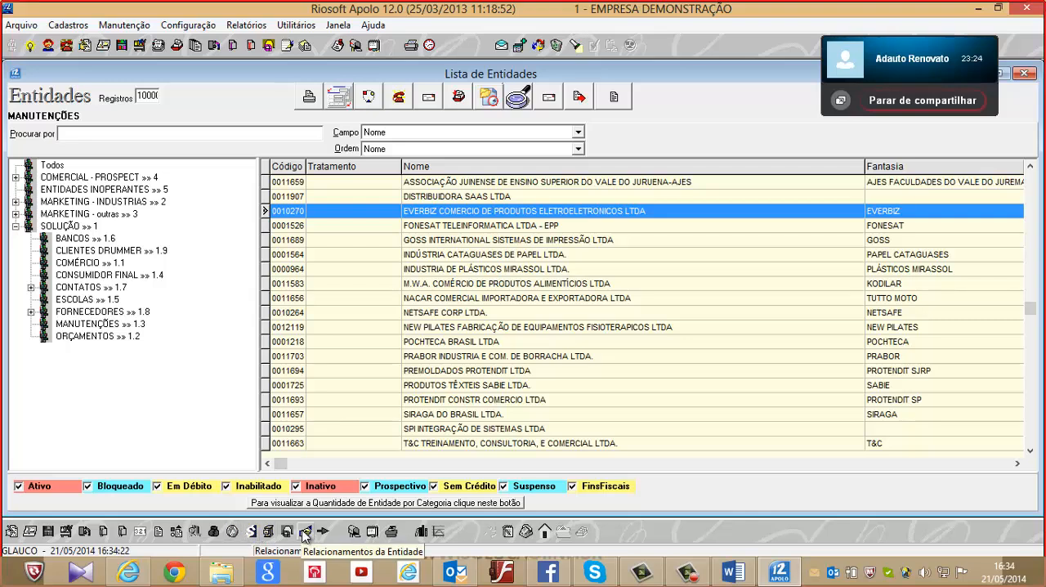
left_click(217, 534)
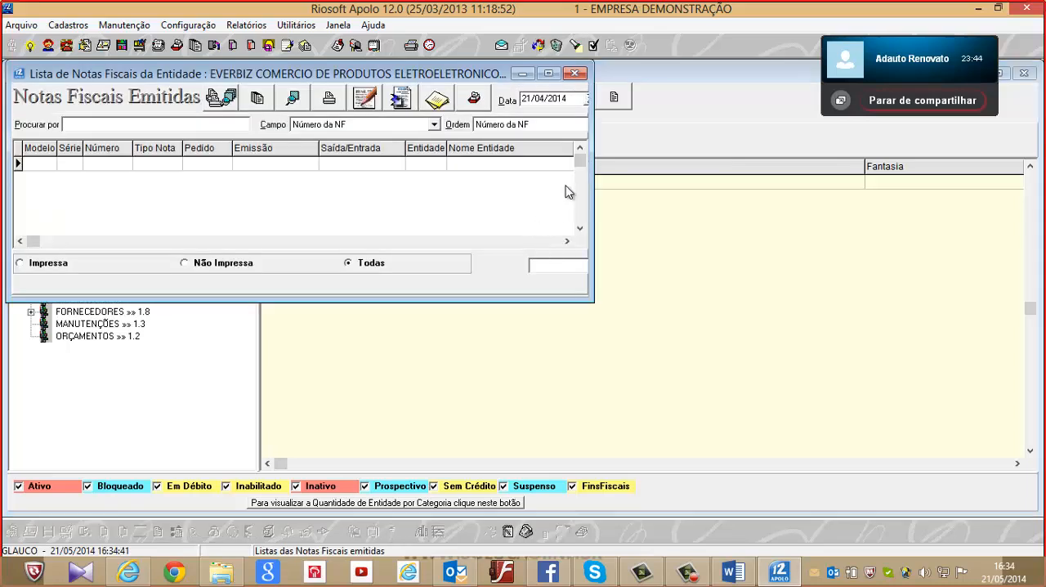
View EVERBIZ's issued invoices in a maximized list with the date 01/04/2013, trying Crescente and then Decrescente order, and close the list
left_click(548, 72)
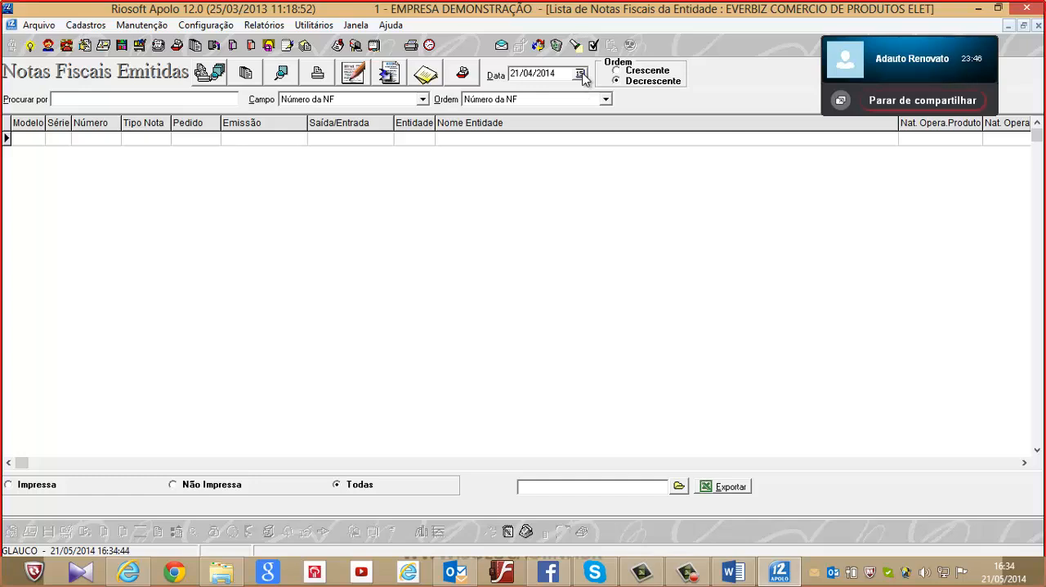
left_click(580, 73)
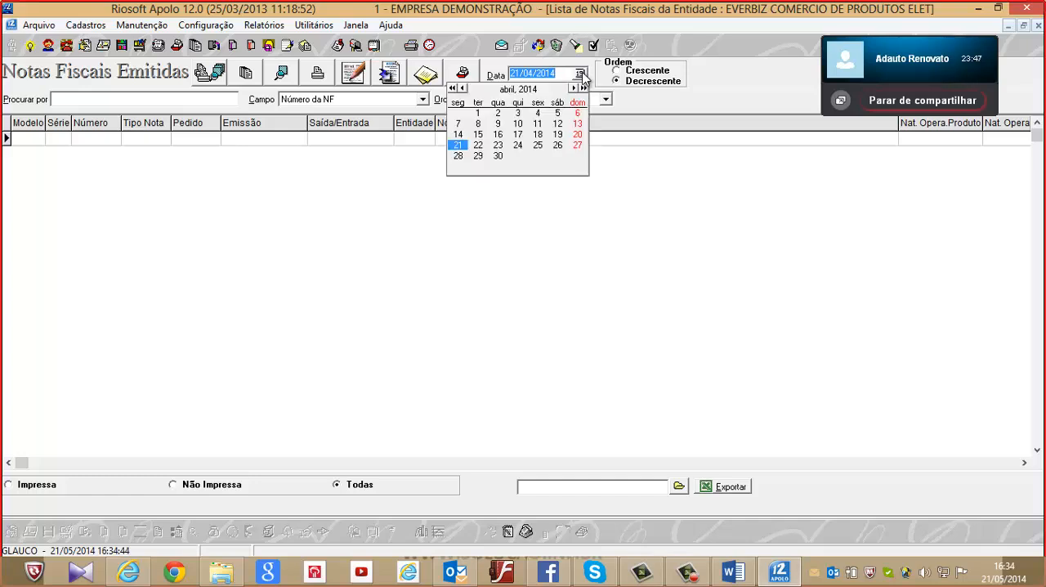
left_click(453, 88)
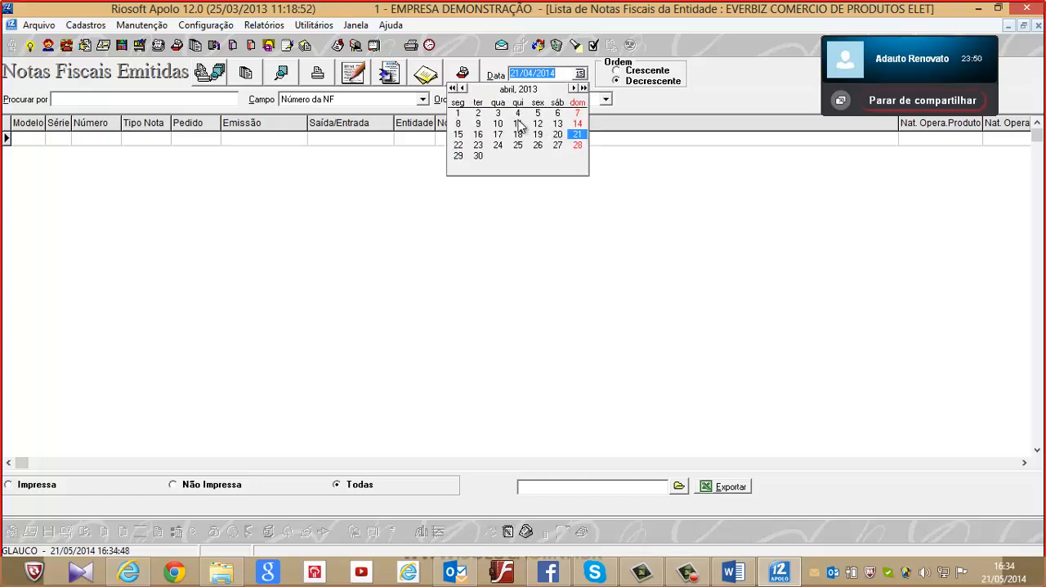
left_click(458, 113)
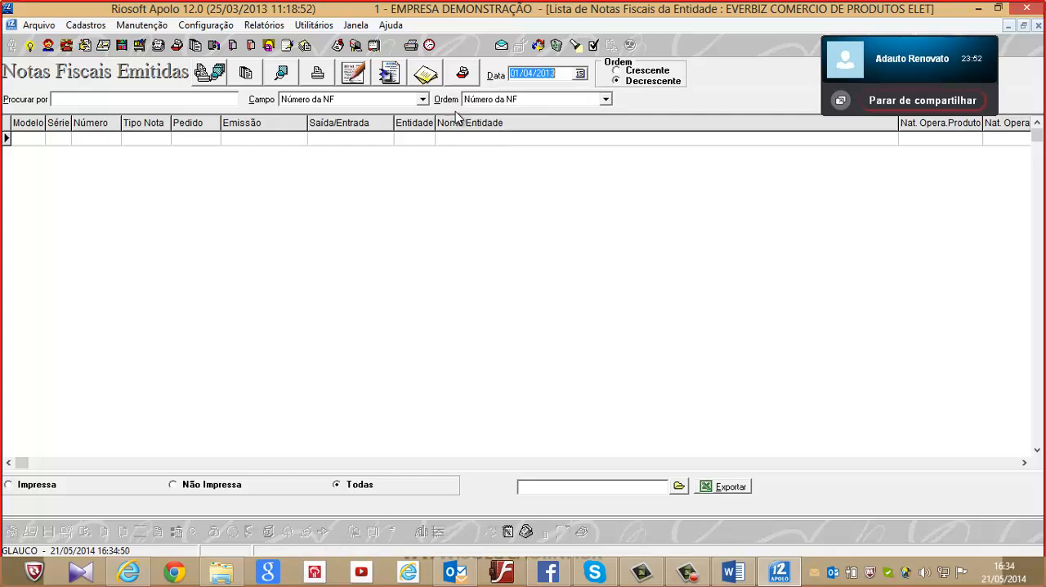
left_click(629, 72)
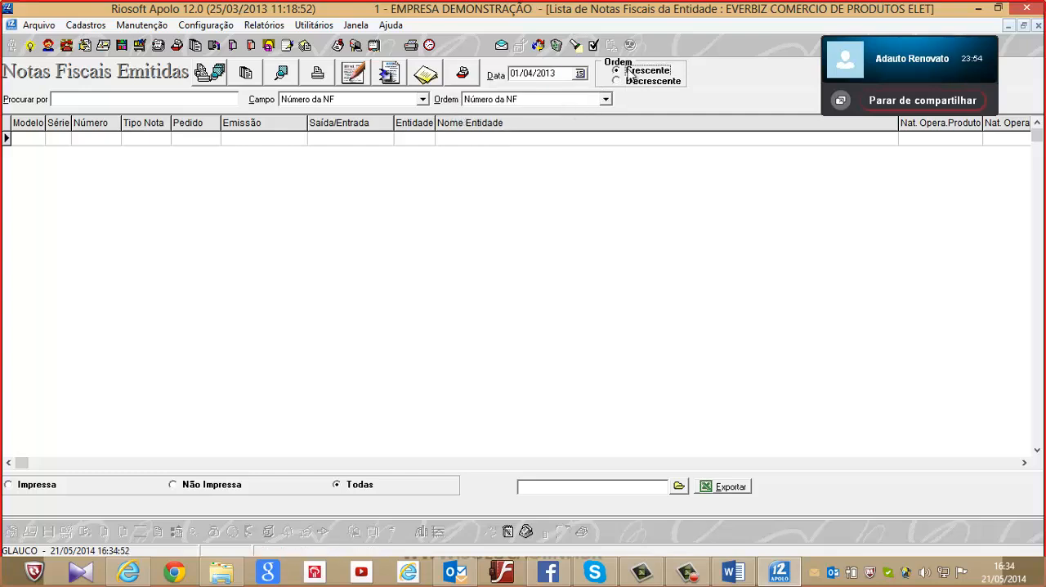
left_click(626, 82)
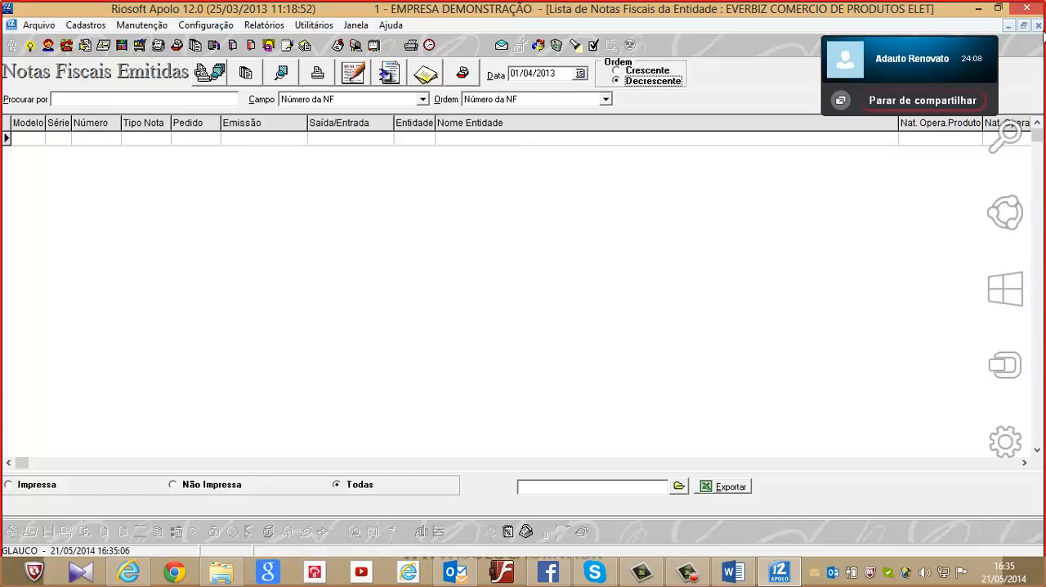
left_click(1039, 25)
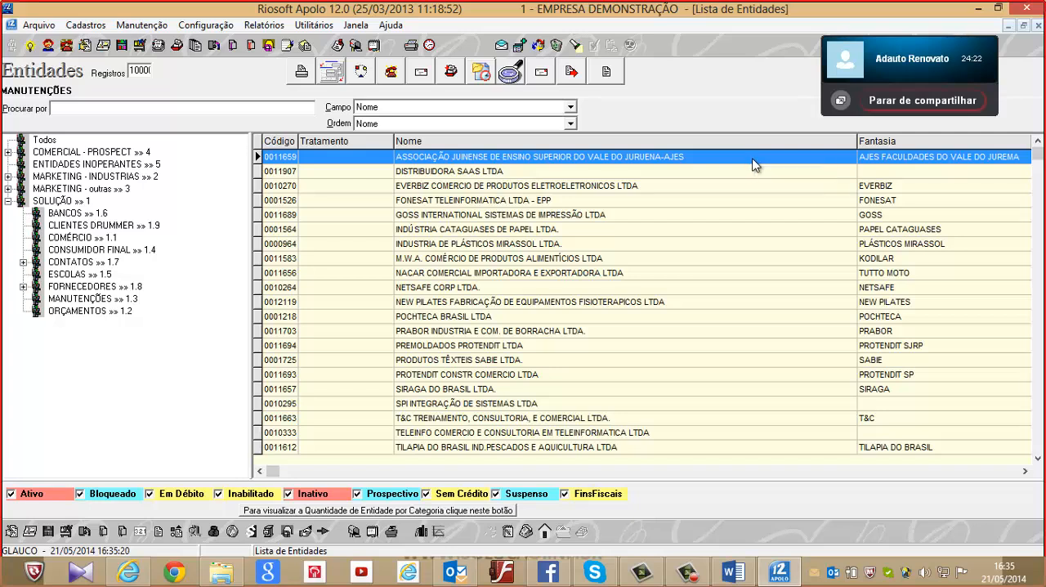
Collapse the SOLUÇÃO category and review the available maintenance modules, from Administração de Contrato to Encerramento de Viagem
left_click(9, 202)
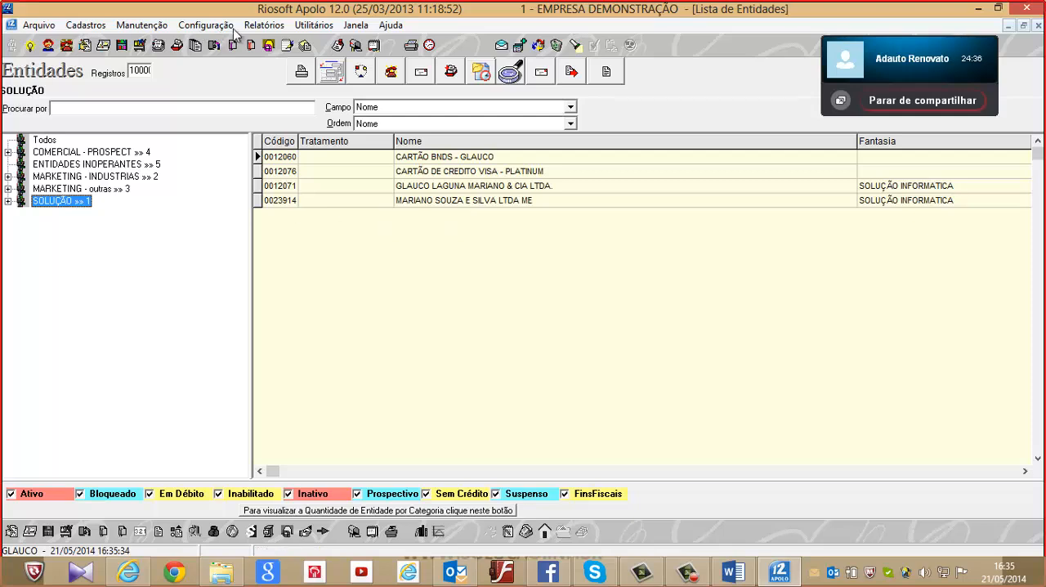
left_click(145, 24)
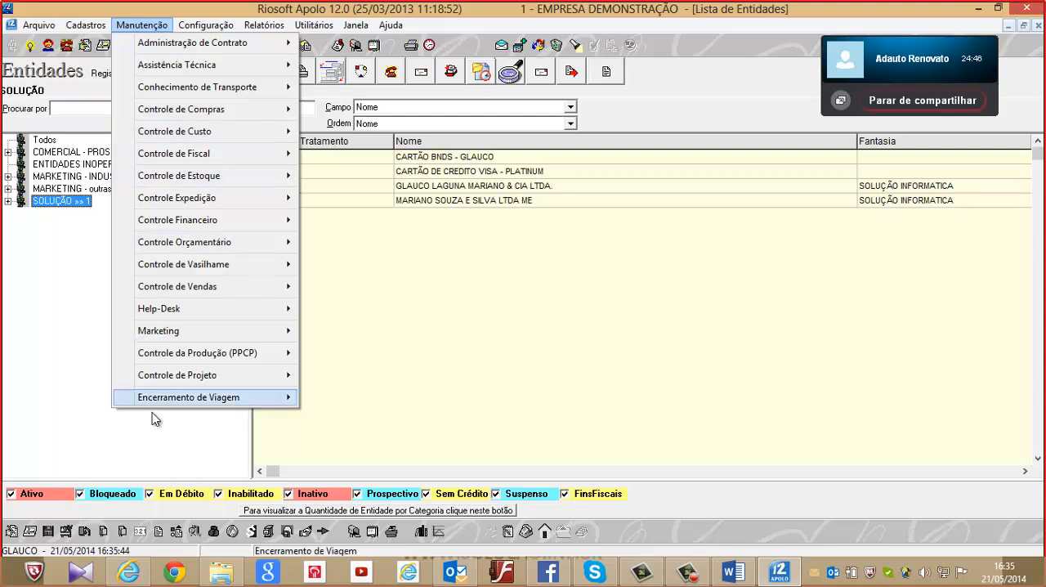
mouse_move(167, 398)
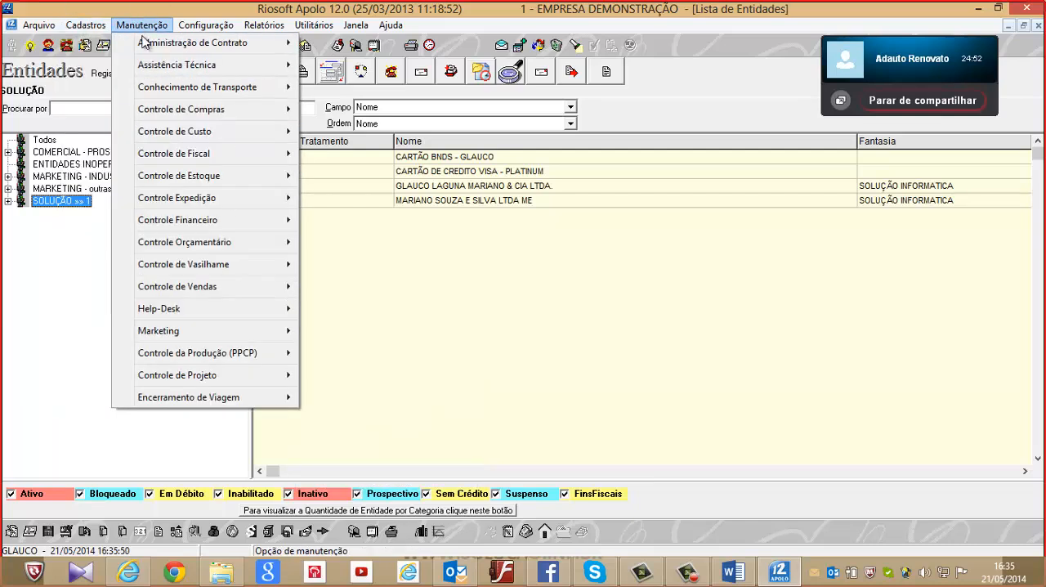
mouse_move(155, 49)
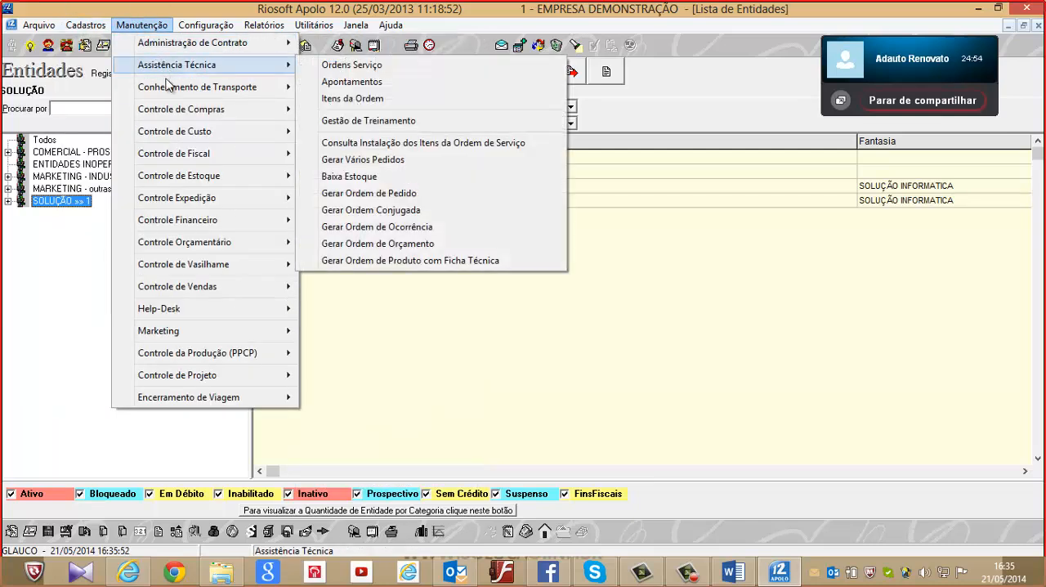
mouse_move(171, 95)
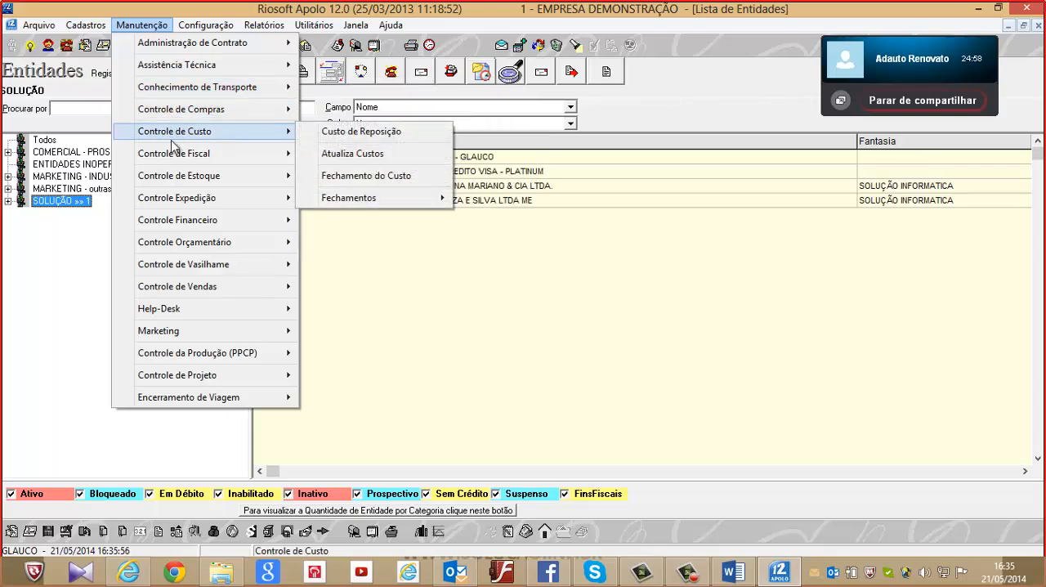
mouse_move(172, 181)
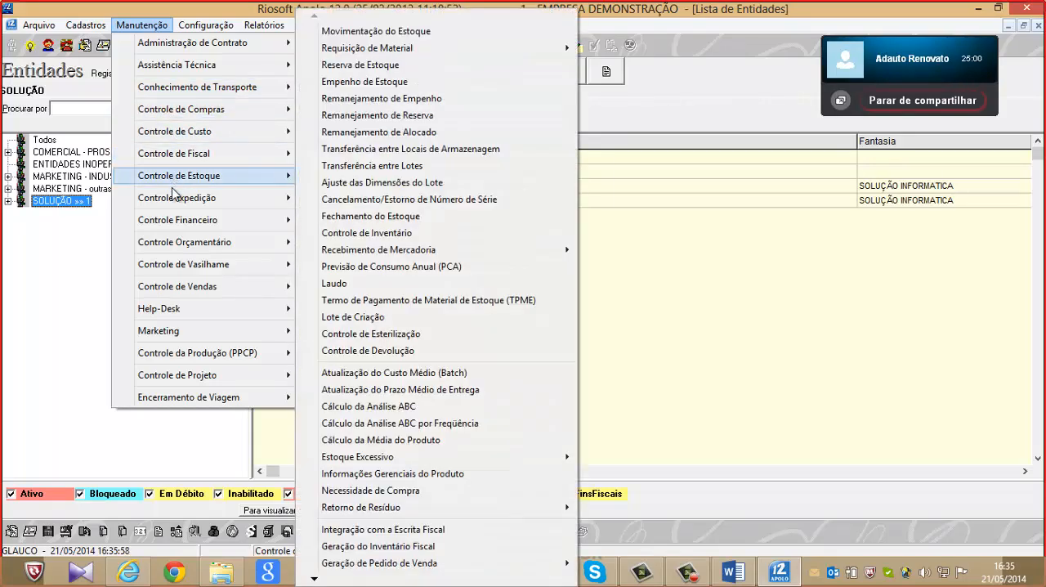
mouse_move(180, 223)
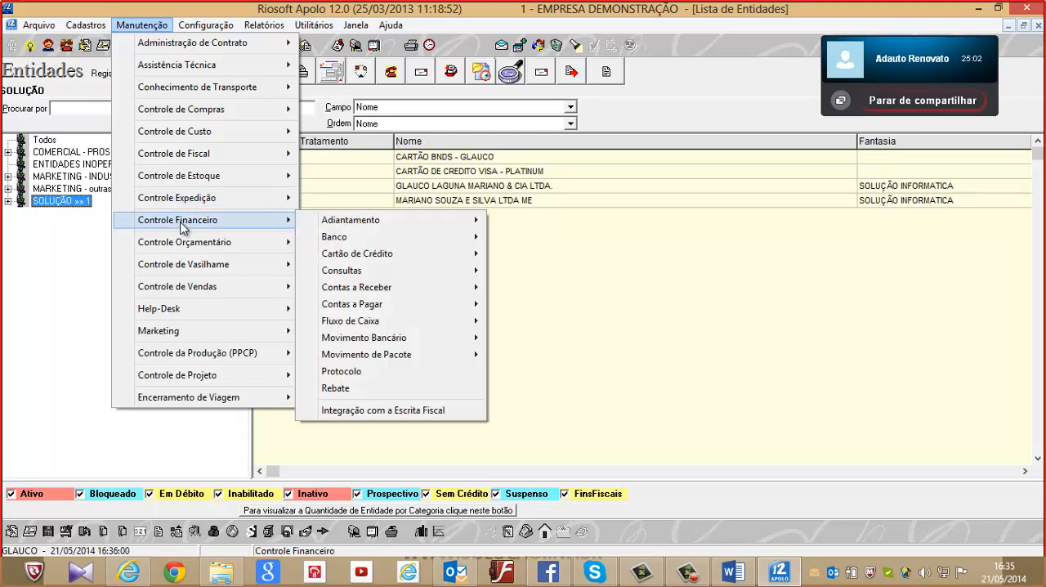
mouse_move(222, 270)
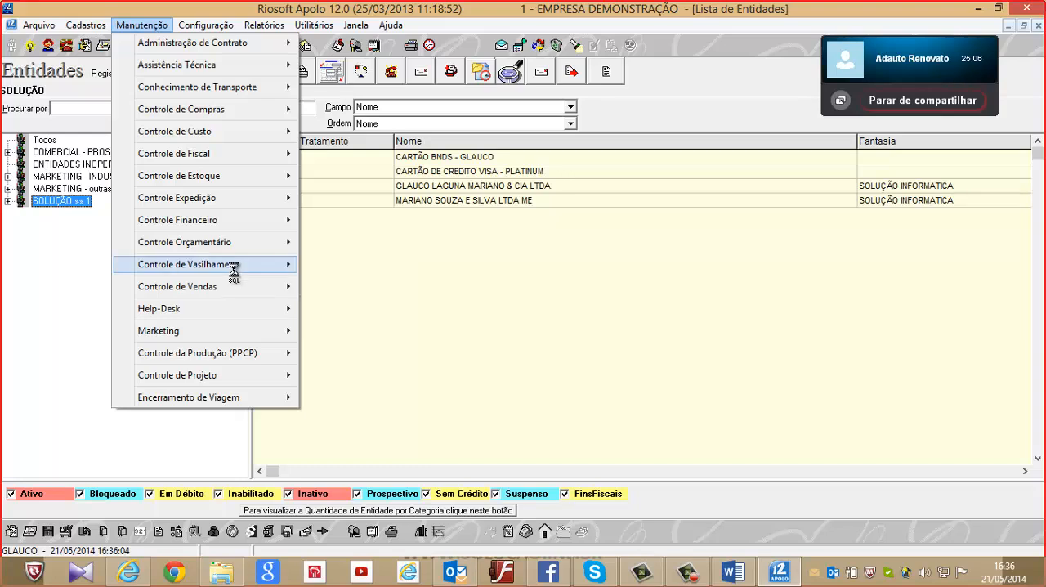
mouse_move(237, 292)
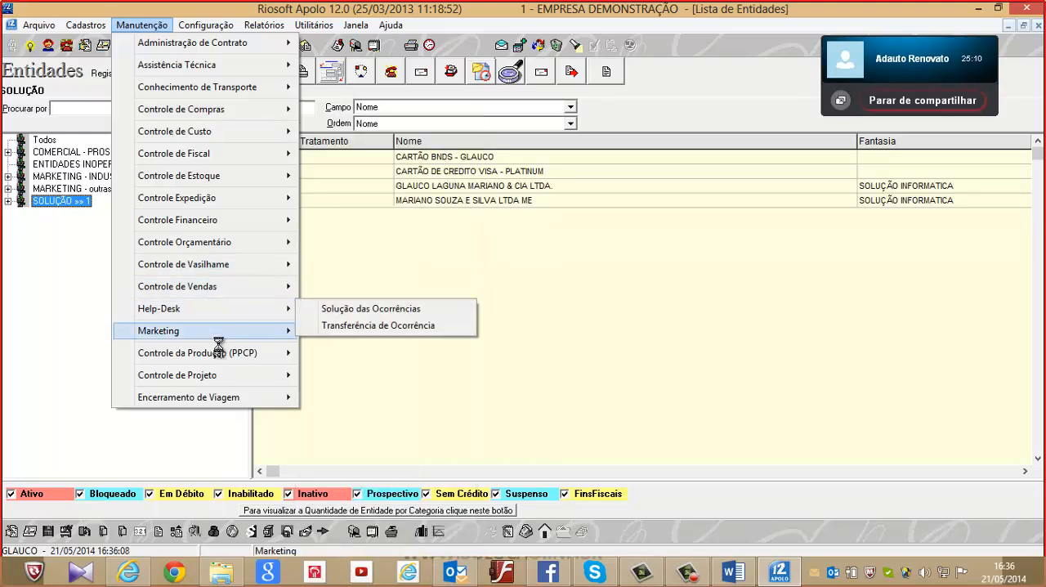
mouse_move(211, 335)
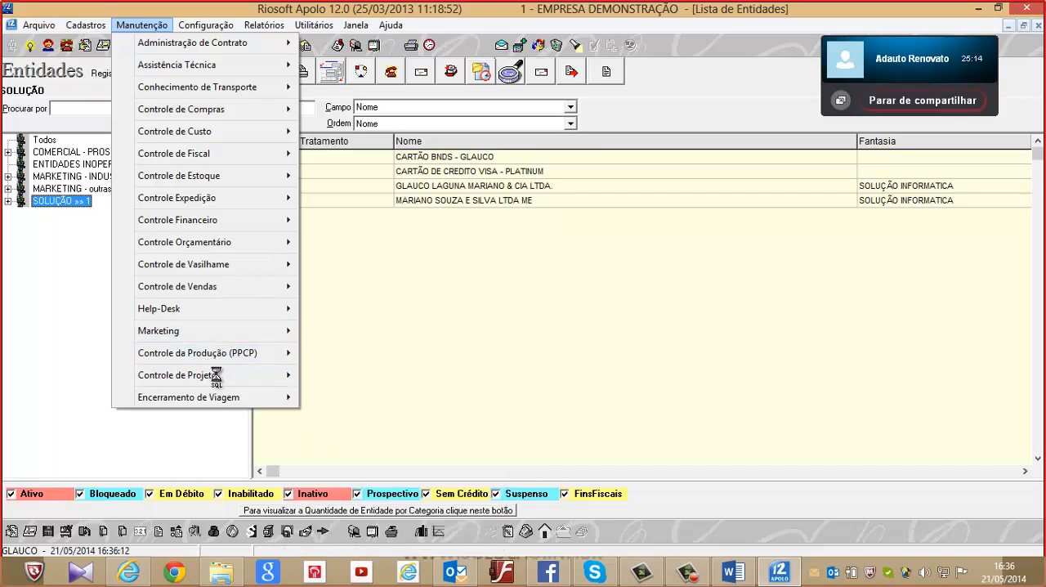
mouse_move(235, 400)
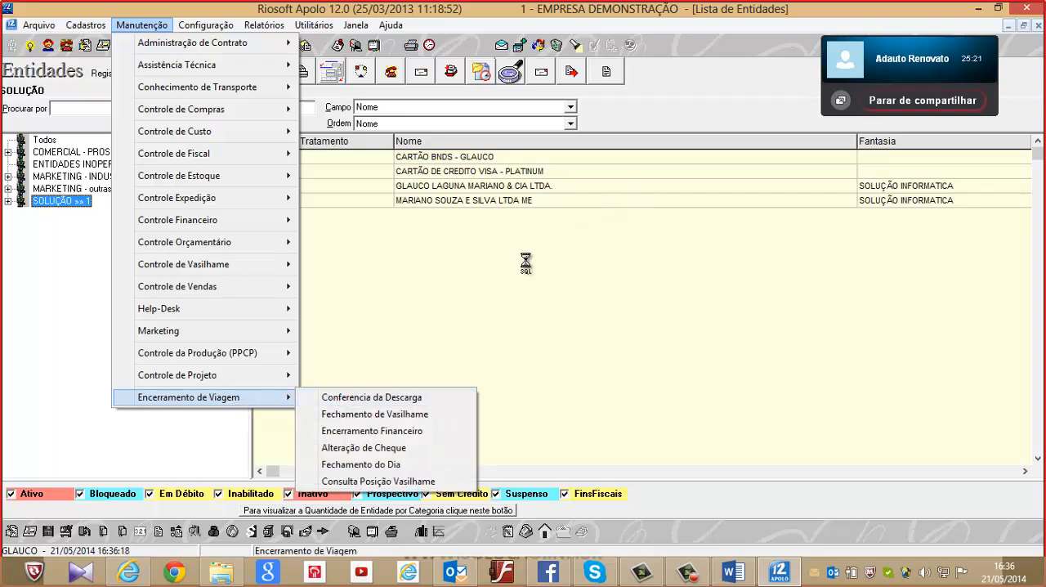
left_click(787, 123)
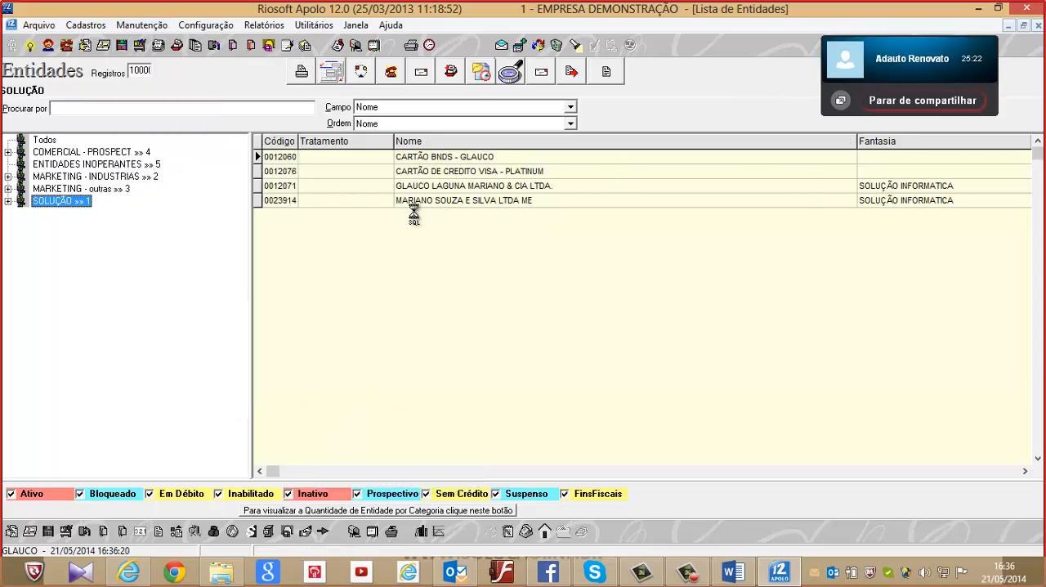
left_click(141, 24)
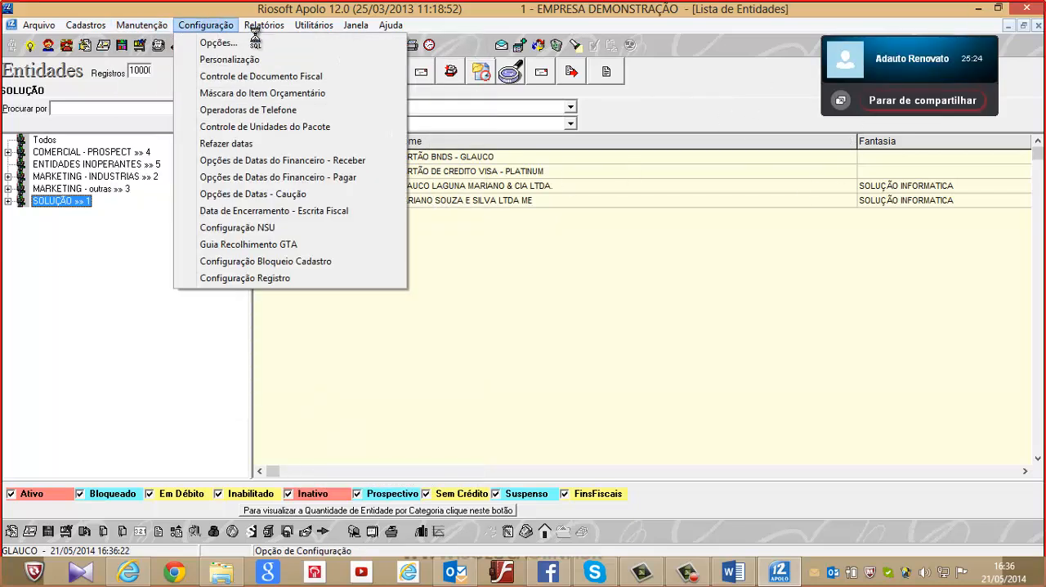
mouse_move(314, 26)
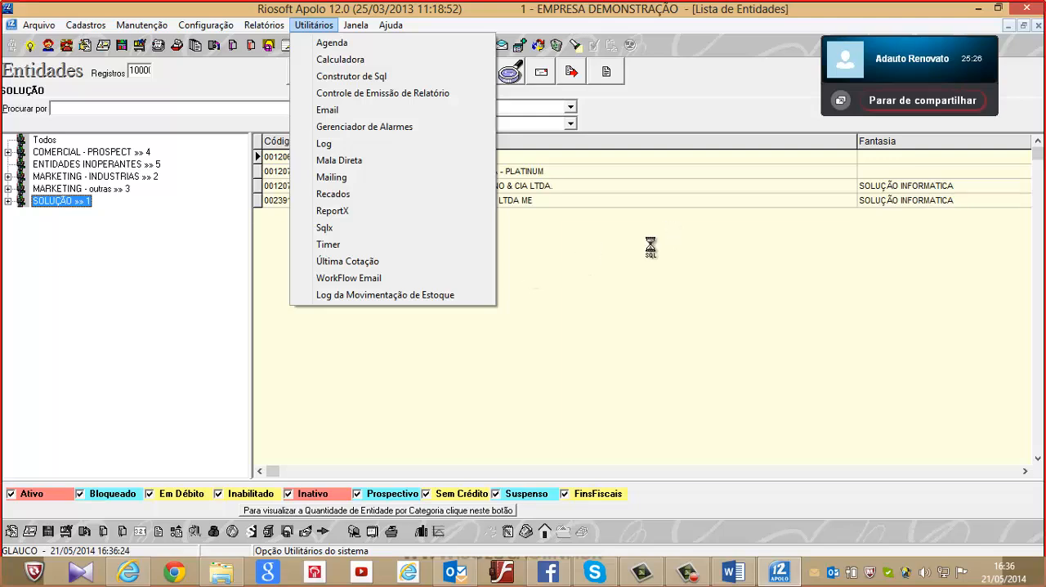
mouse_move(142, 25)
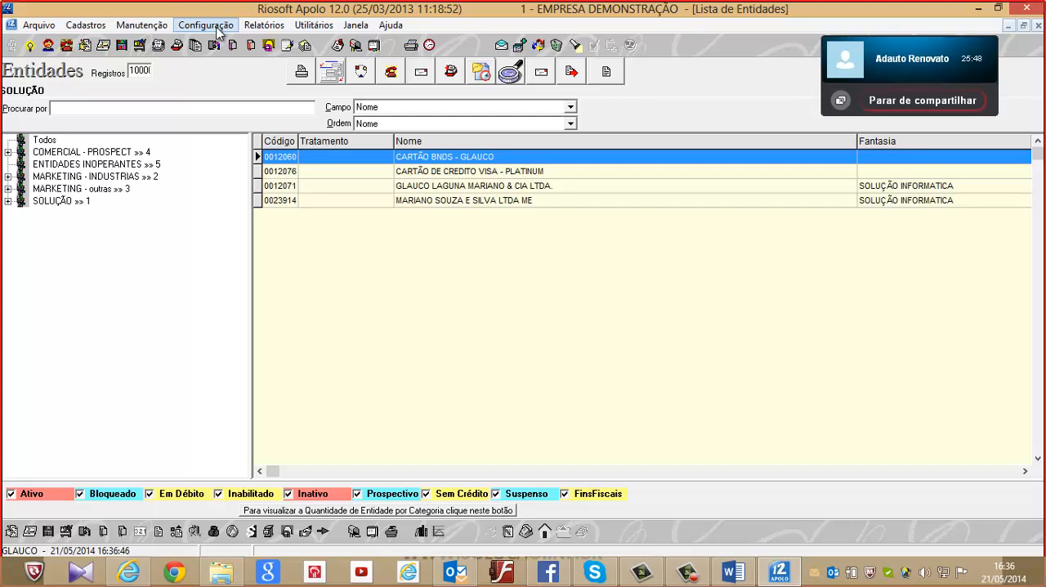
Open the system configuration options, expand Opções, display the Compras settings and enlarge their window
left_click(206, 26)
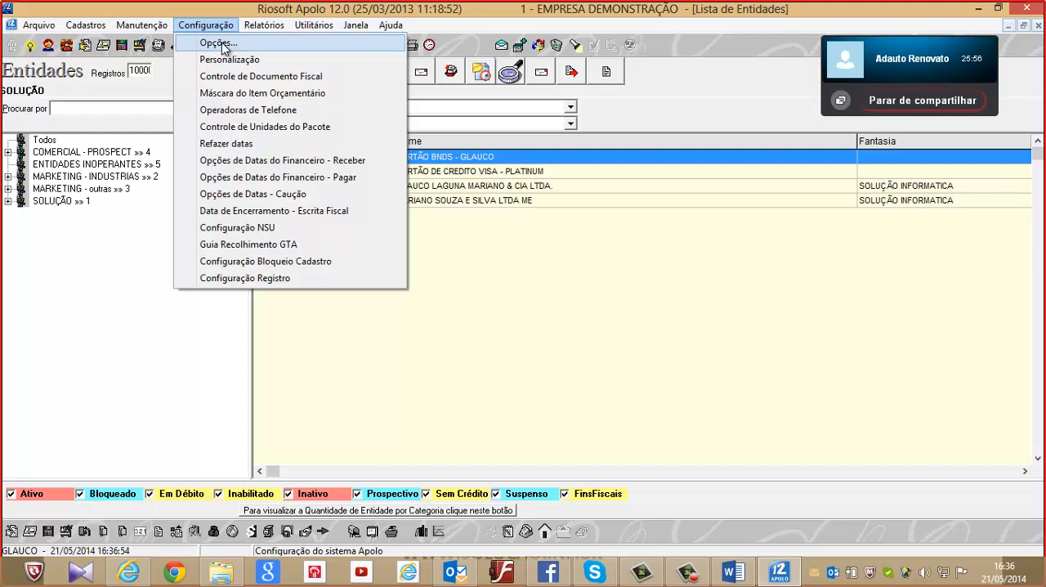
left_click(221, 45)
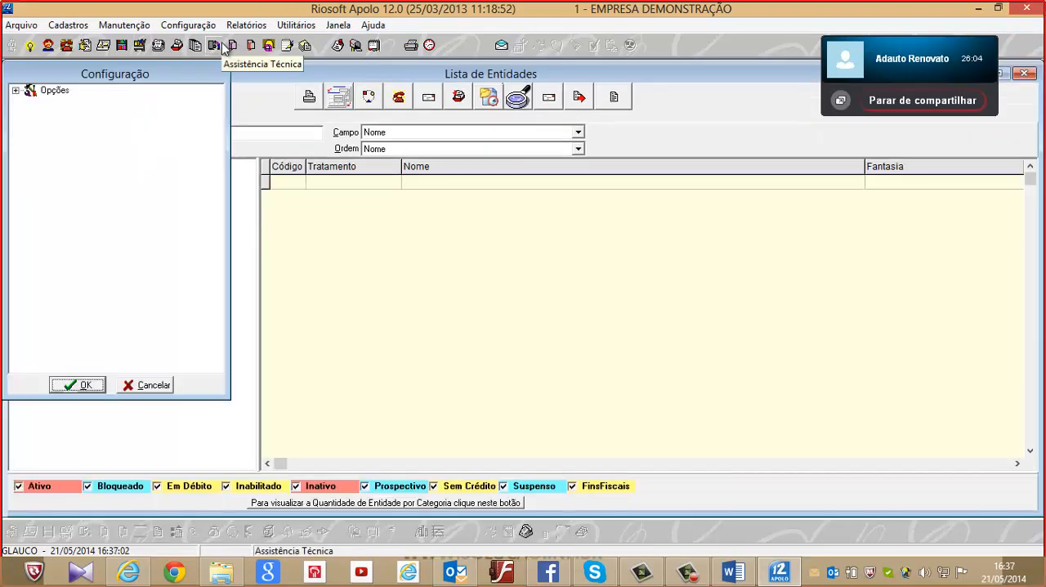
left_click(18, 92)
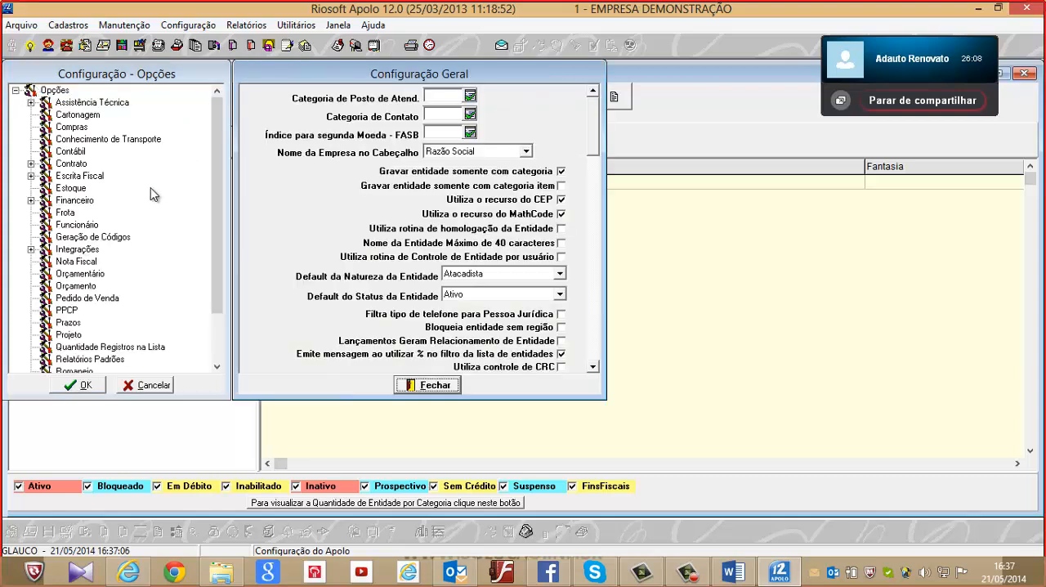
left_click(72, 129)
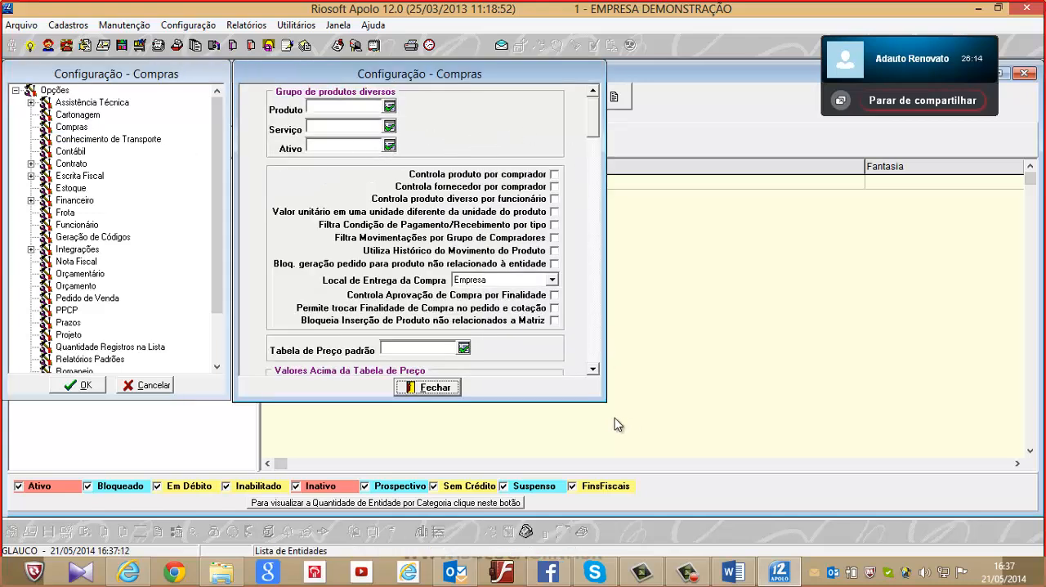
left_click_drag(605, 401, 1027, 480)
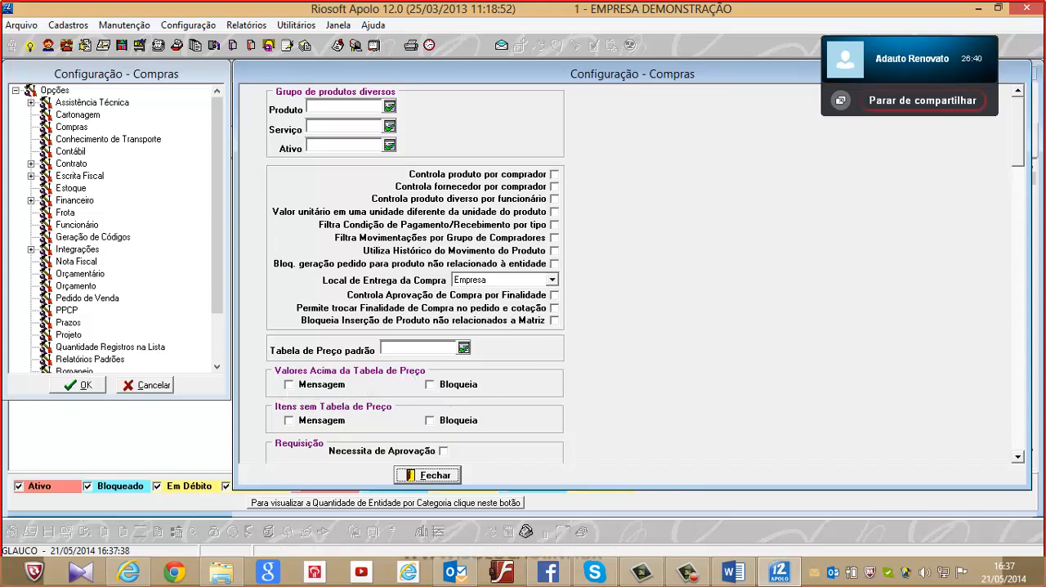
Examine all the Compras settings, from Requisição, Cotação and Pedido down to Comunicação com FTP
left_click_drag(1022, 131, 1035, 142)
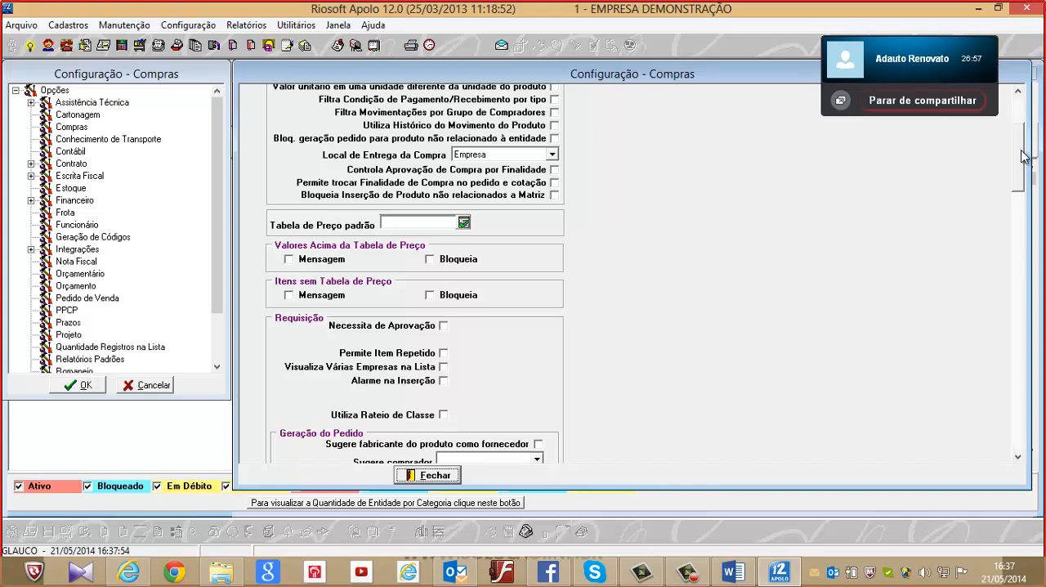
scroll(1032, 181, "down", 5)
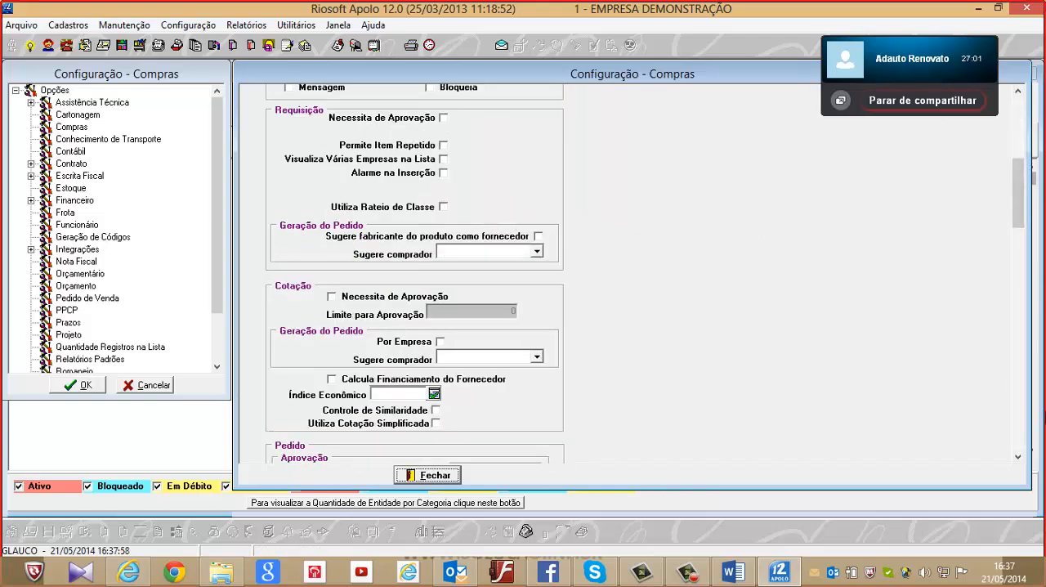
left_click(1018, 457)
left_click(1018, 457)
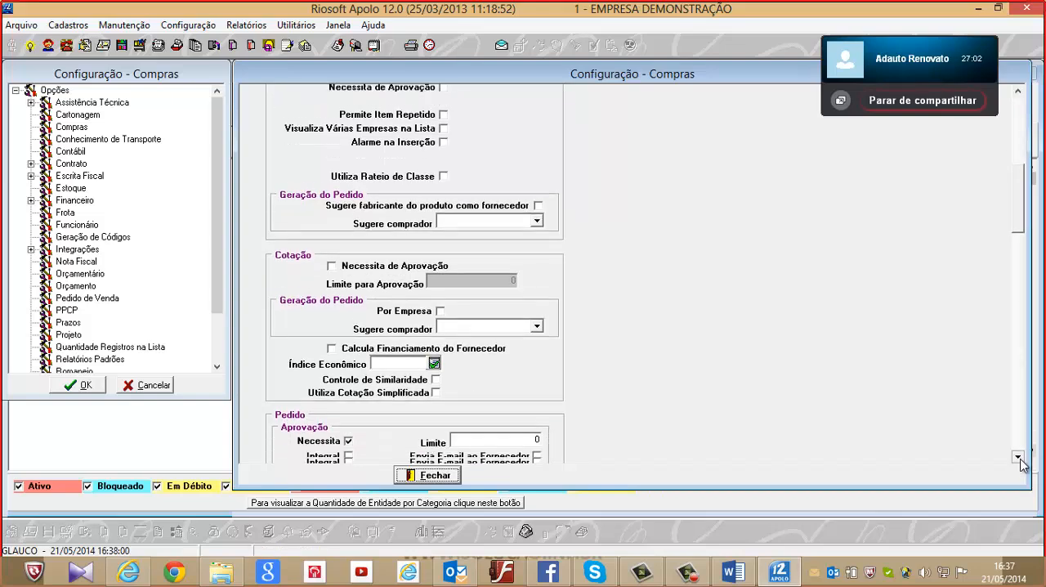
left_click(1019, 459)
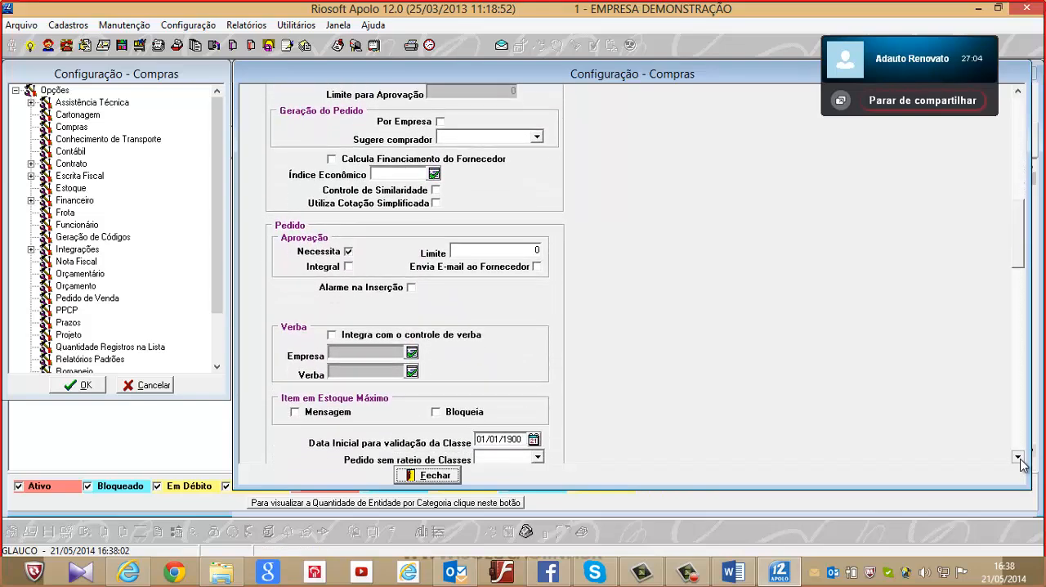
left_click(1018, 457)
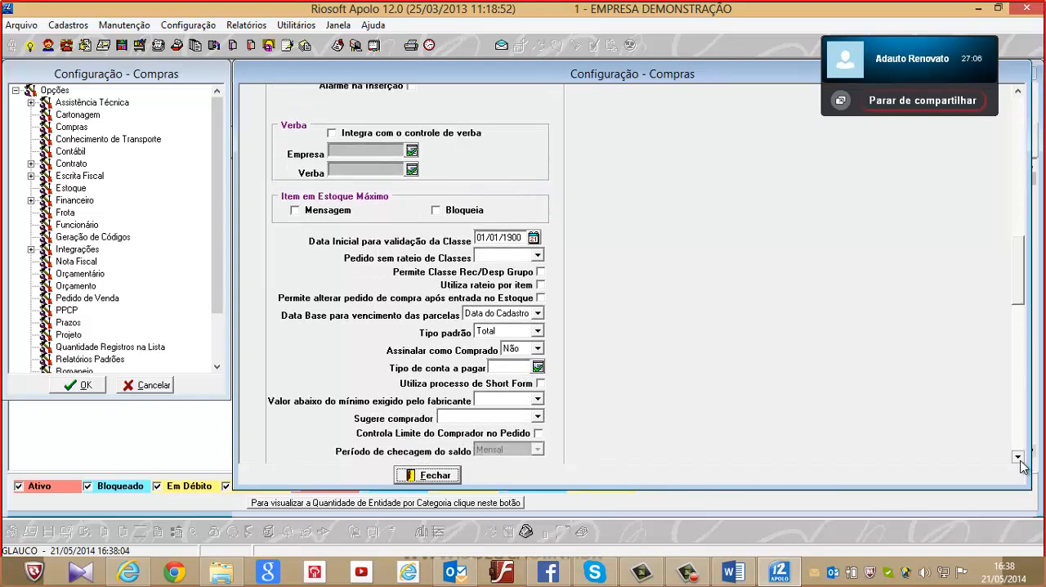
left_click(1018, 458)
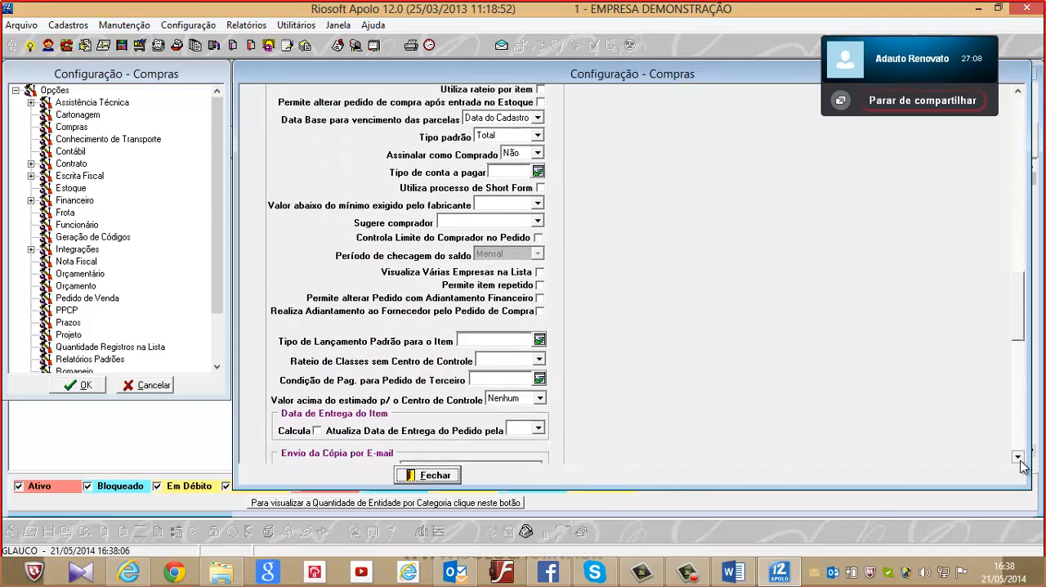
left_click(1019, 459)
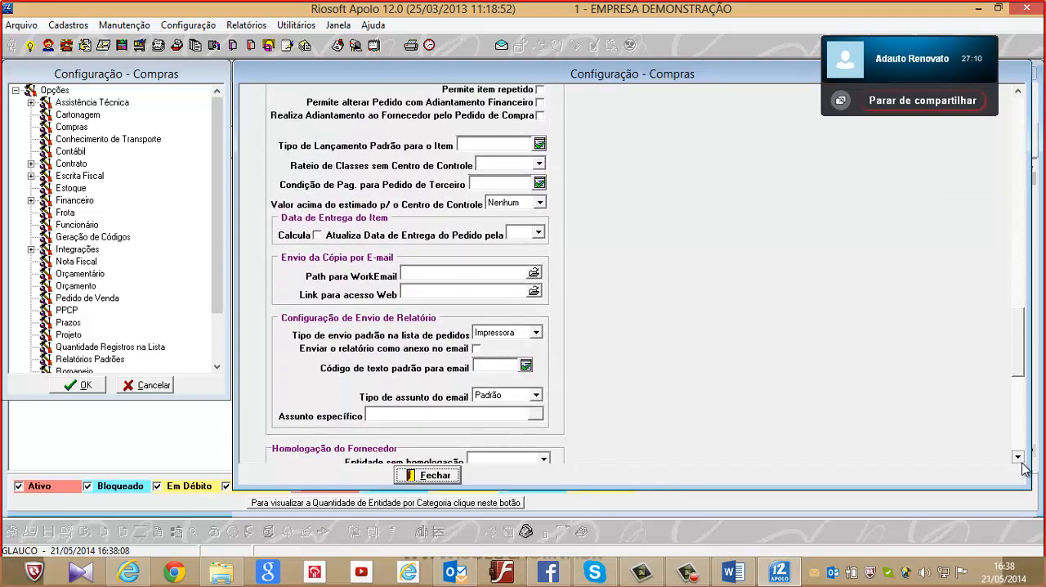
left_click(1018, 458)
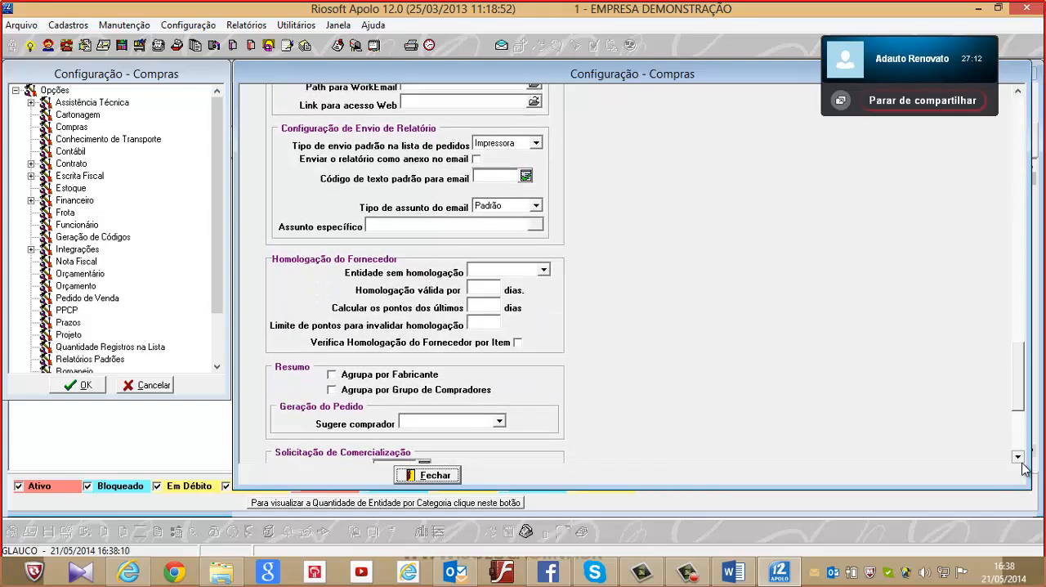
left_click(1019, 459)
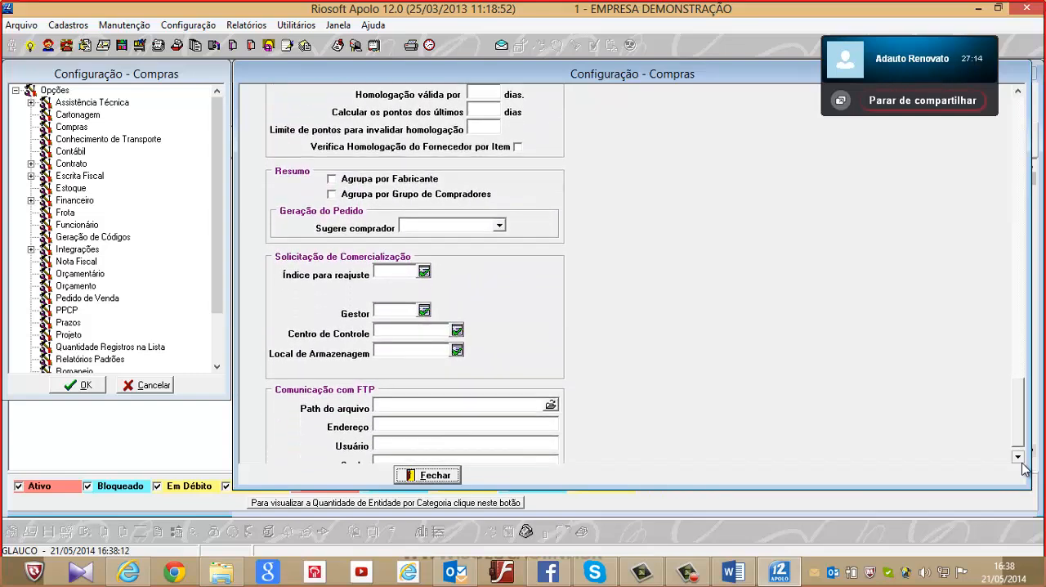
left_click(1019, 458)
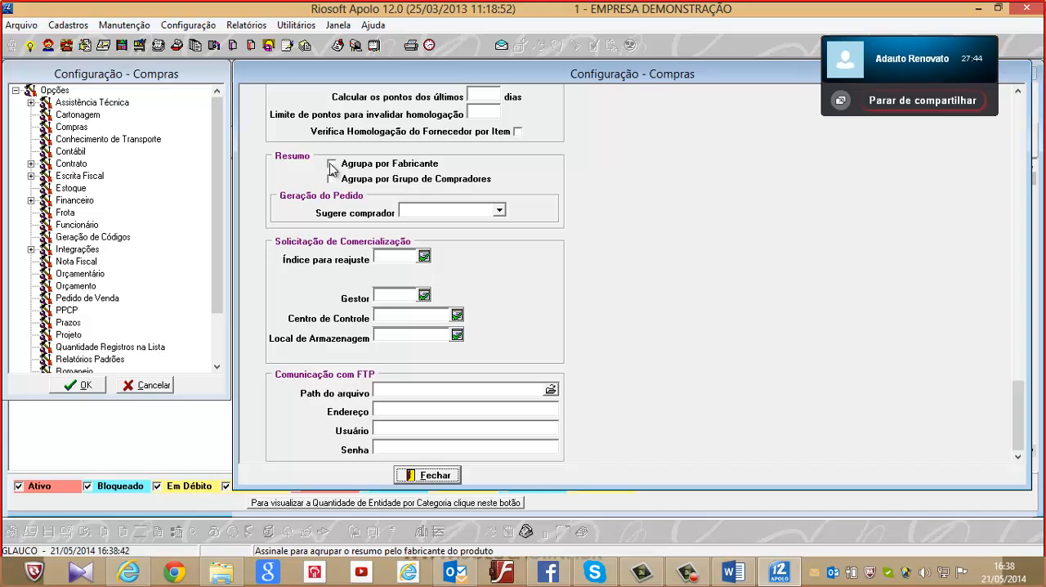
Expand Integrações in the configuration options and review the module integrations, from Apolo com Mix to Vendas com Patrimônio
left_click(31, 250)
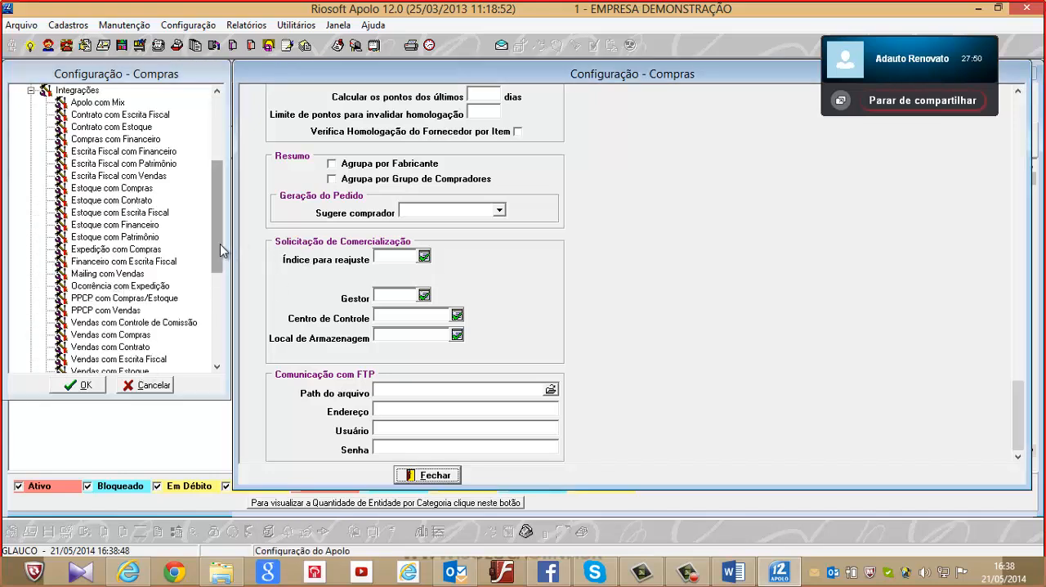
mouse_move(218, 251)
left_mouse_down()
mouse_move(224, 282)
mouse_move(225, 270)
left_mouse_up()
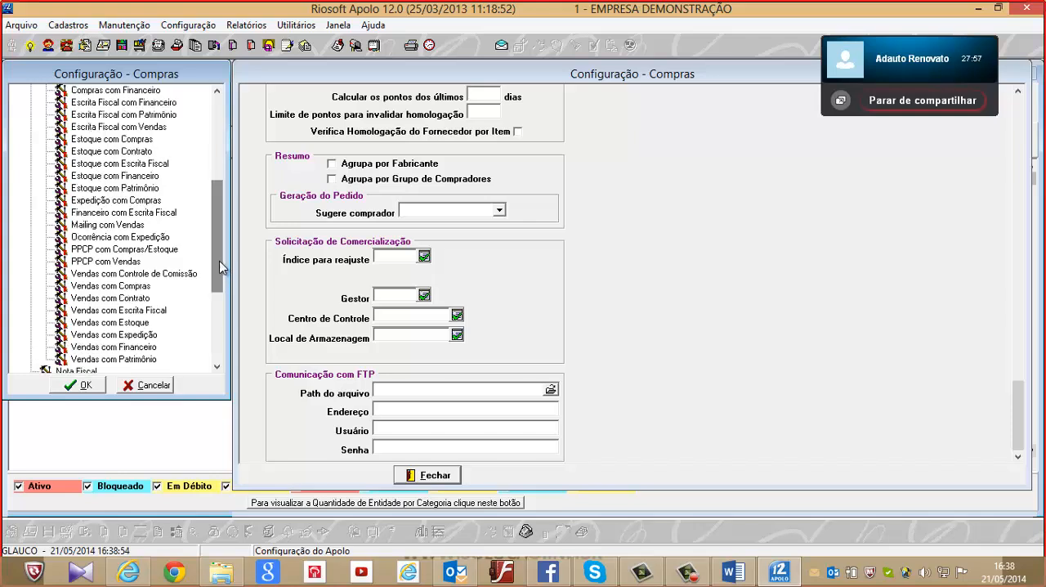
left_click(217, 367)
left_click(216, 366)
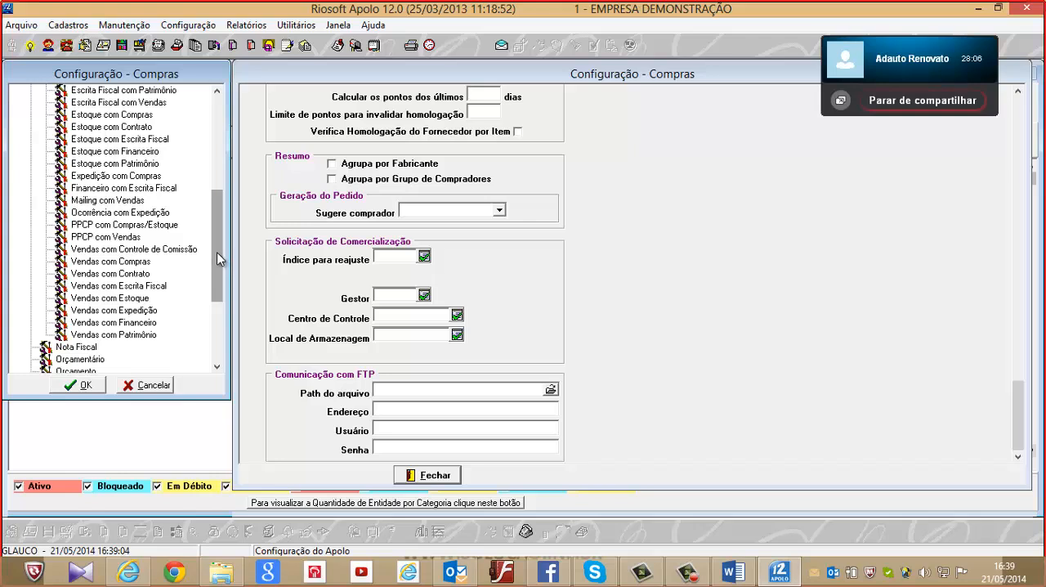
left_click_drag(217, 250, 217, 254)
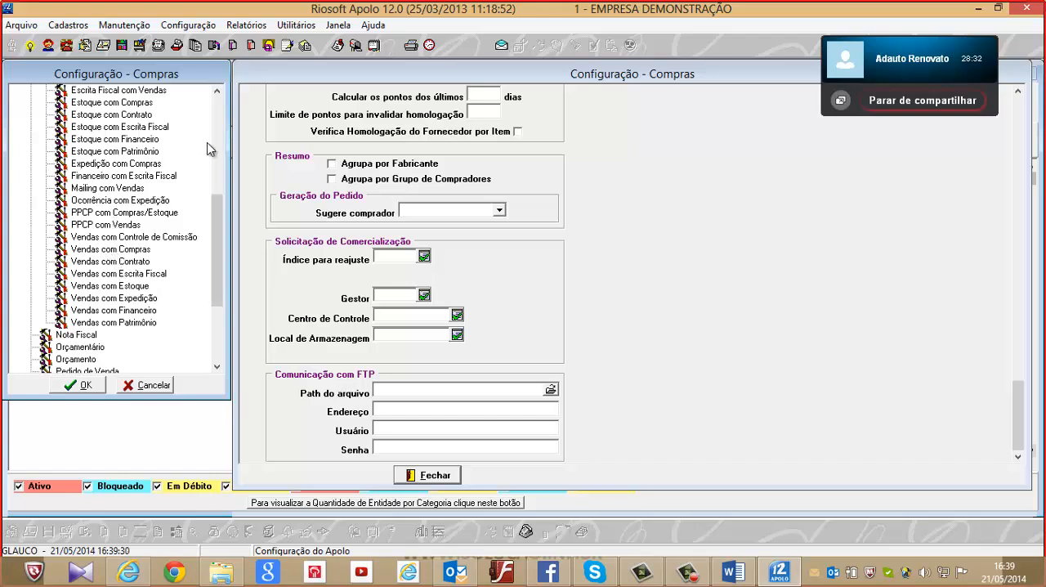
left_click_drag(216, 241, 206, 217)
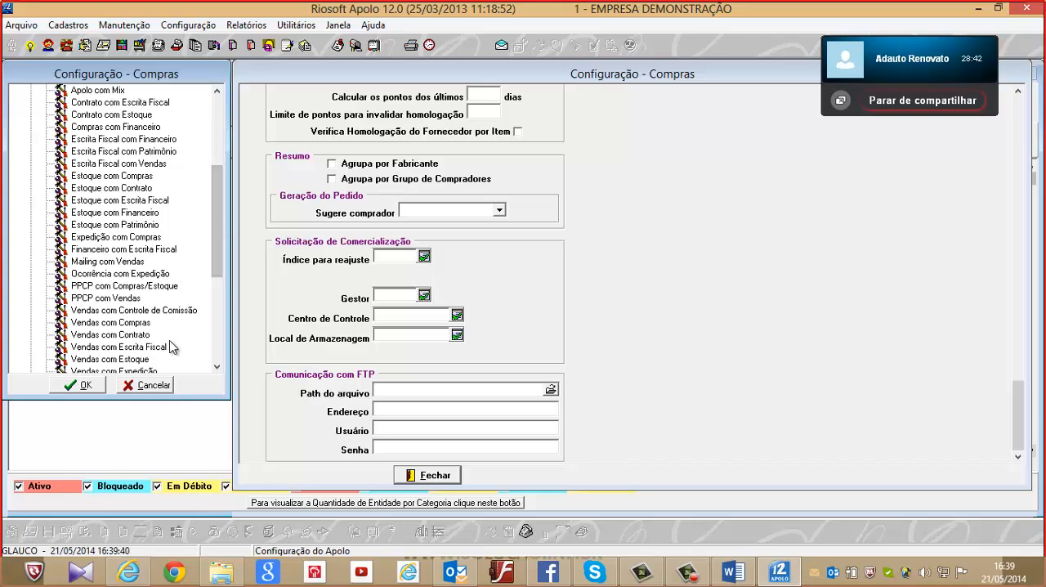
Open the Vendas com Estoque integration settings, examine the choices for Baixa automática por, and close that window
double_click(121, 361)
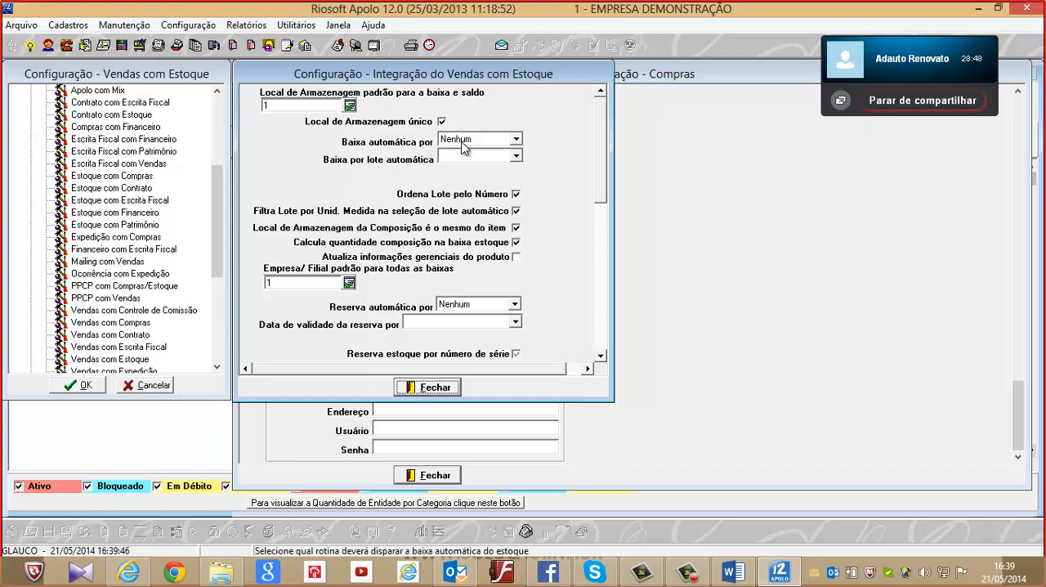
left_click(496, 139)
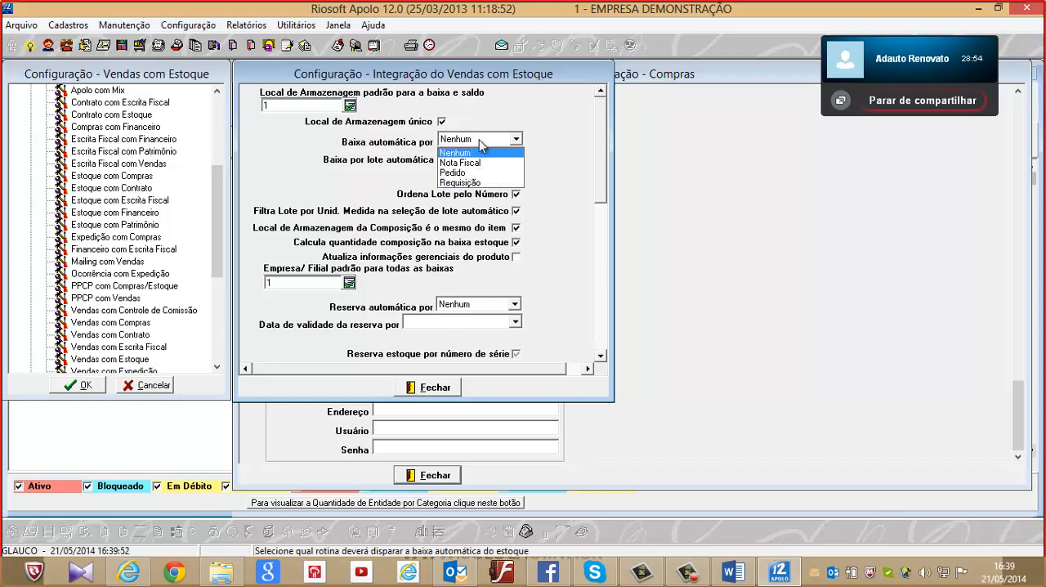
left_click(480, 143)
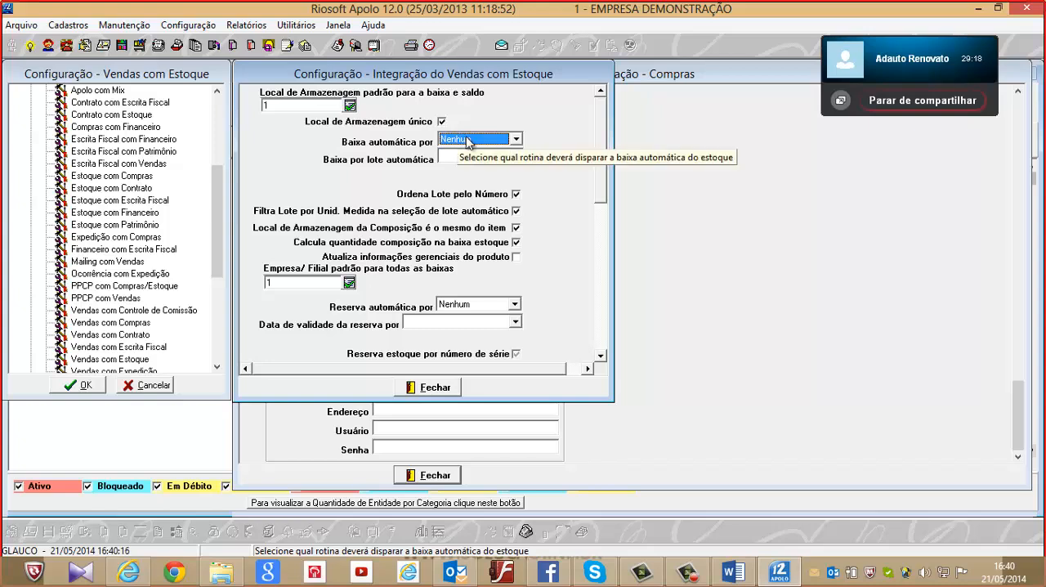
left_click(469, 141)
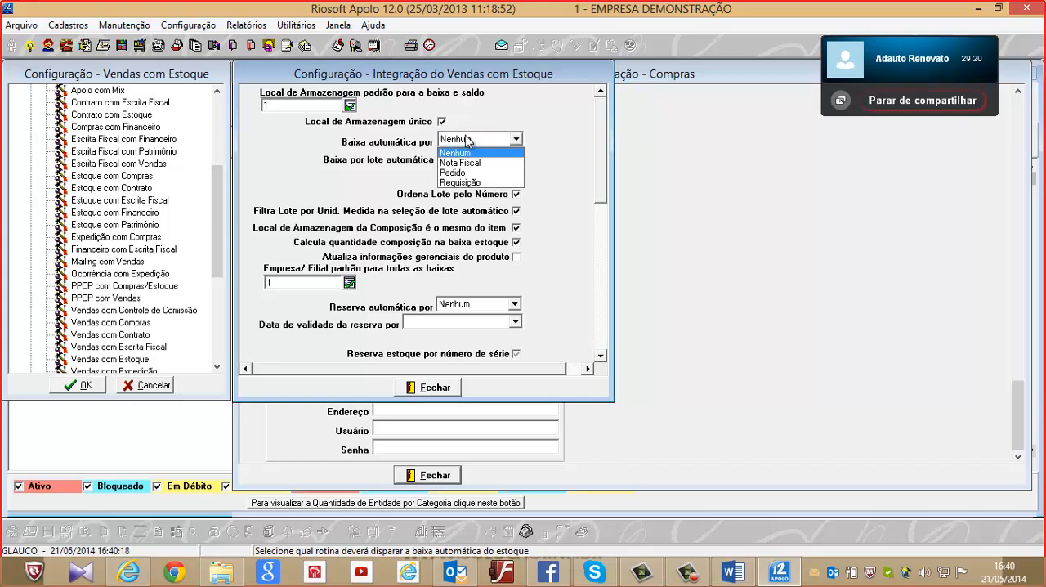
left_click(468, 142)
left_click(454, 389)
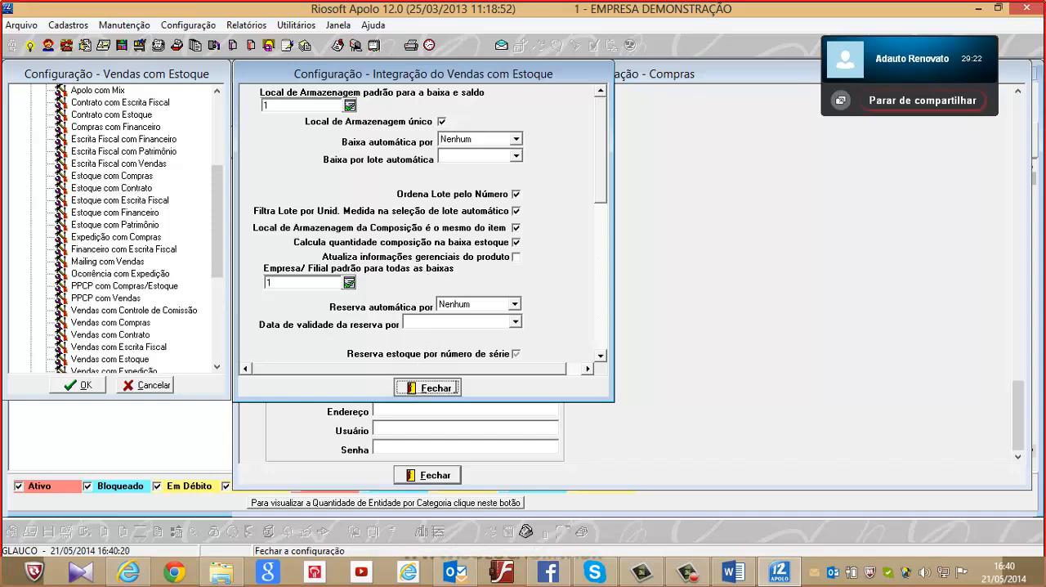
Close the Compras and general configuration windows, cancel the system configuration, and close the entity list
left_click(435, 477)
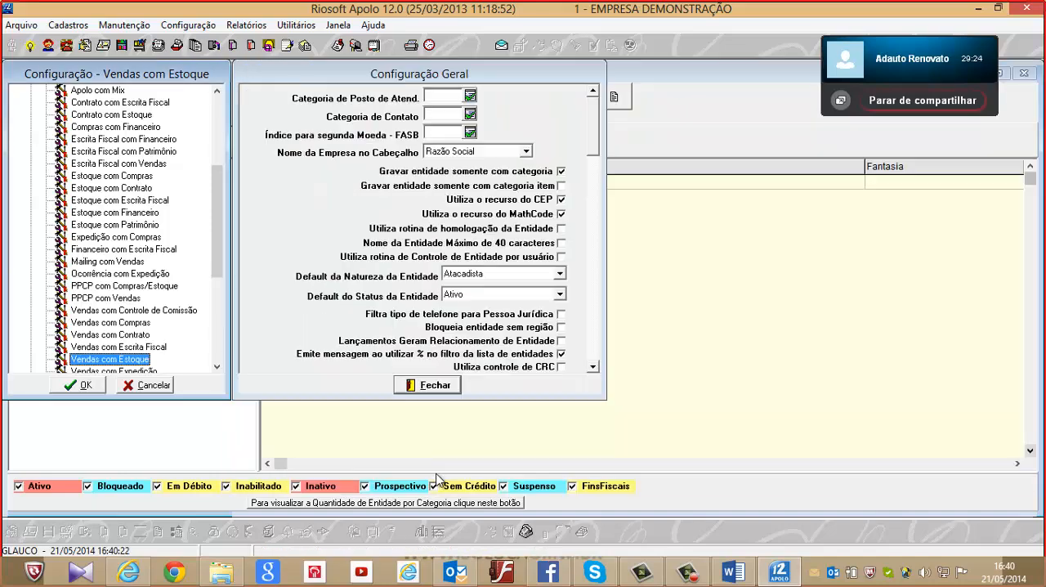
left_click(429, 387)
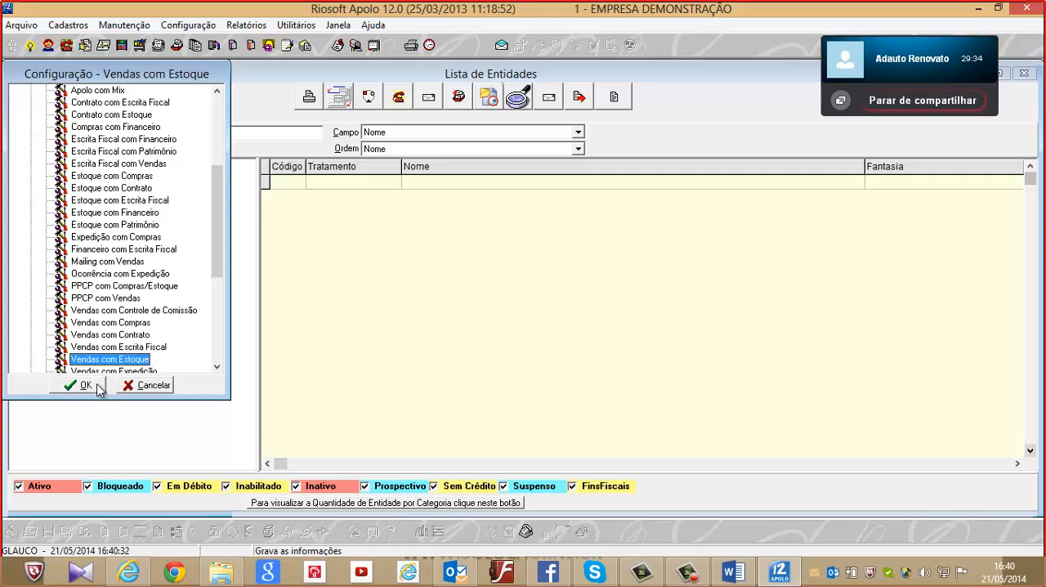
left_click(155, 387)
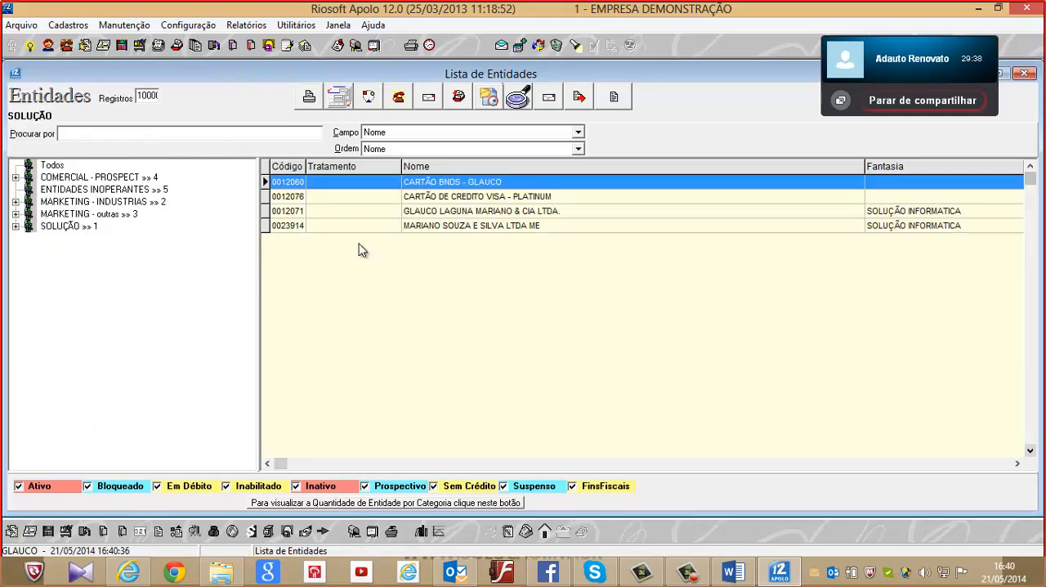
double_click(15, 74)
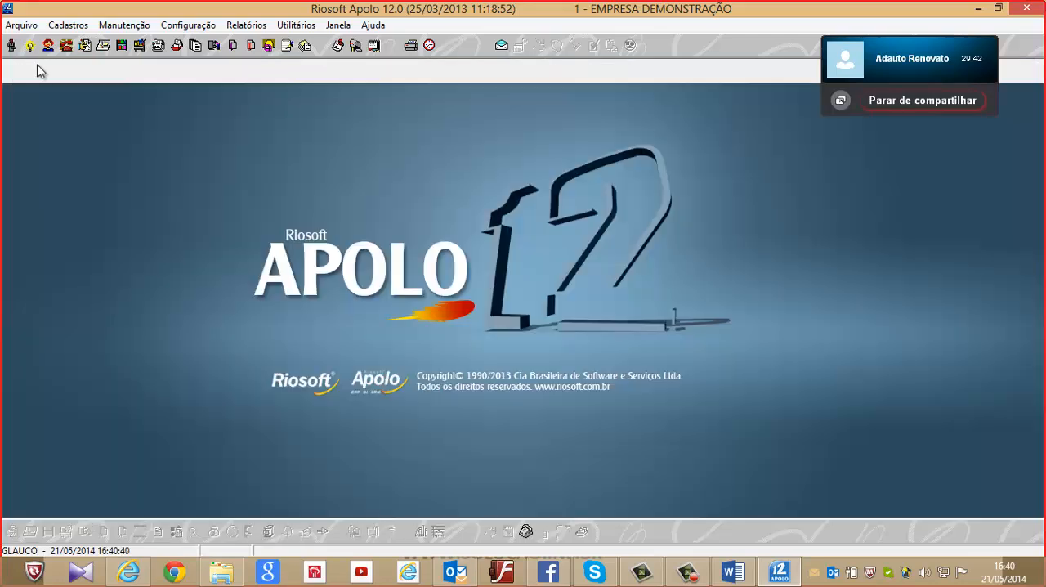
Review the maintenance options under Administração de Contrato and open the contract list
left_click(114, 27)
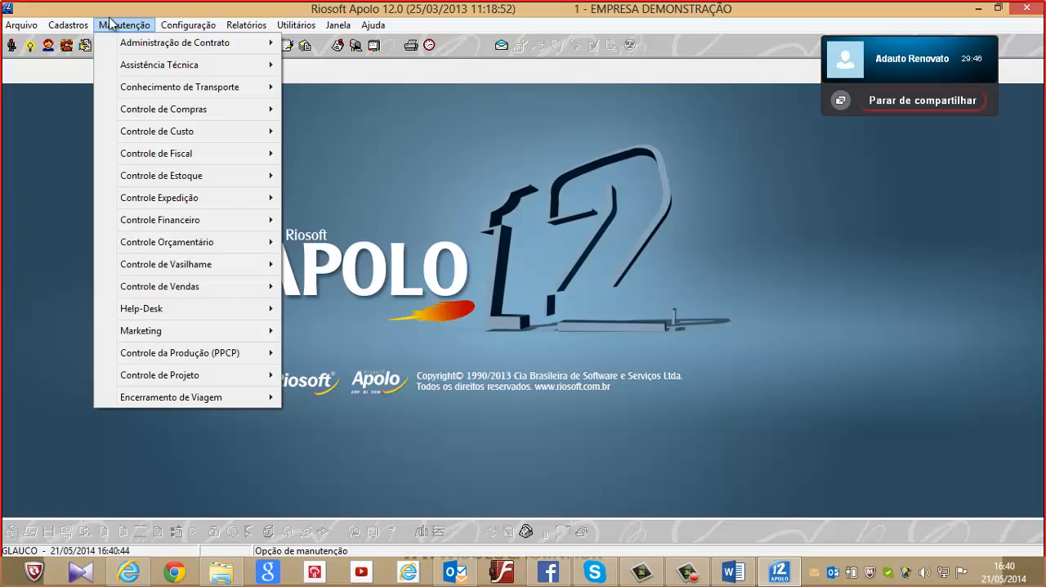
mouse_move(166, 47)
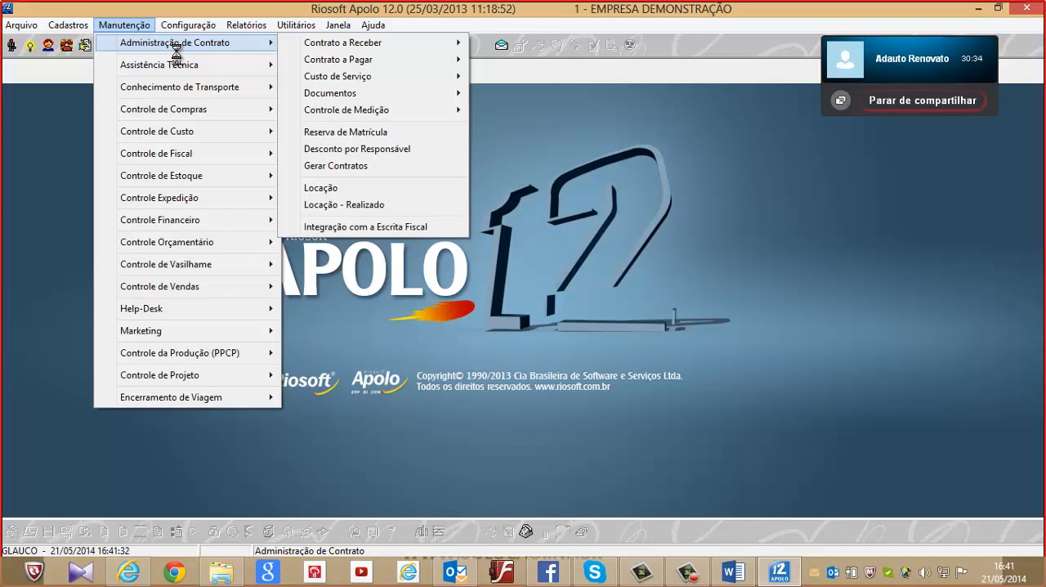
left_click(675, 194)
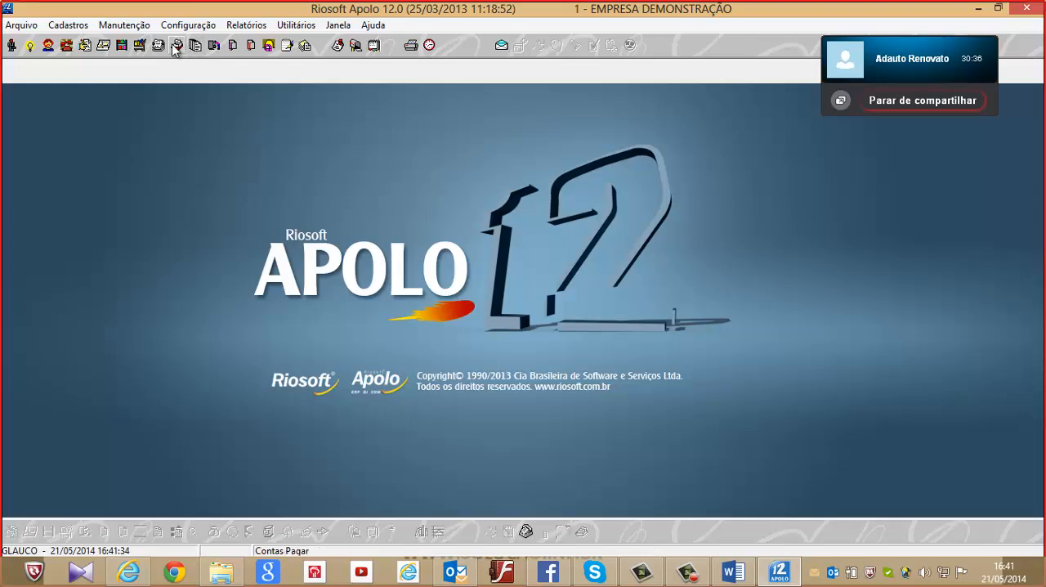
left_click(233, 49)
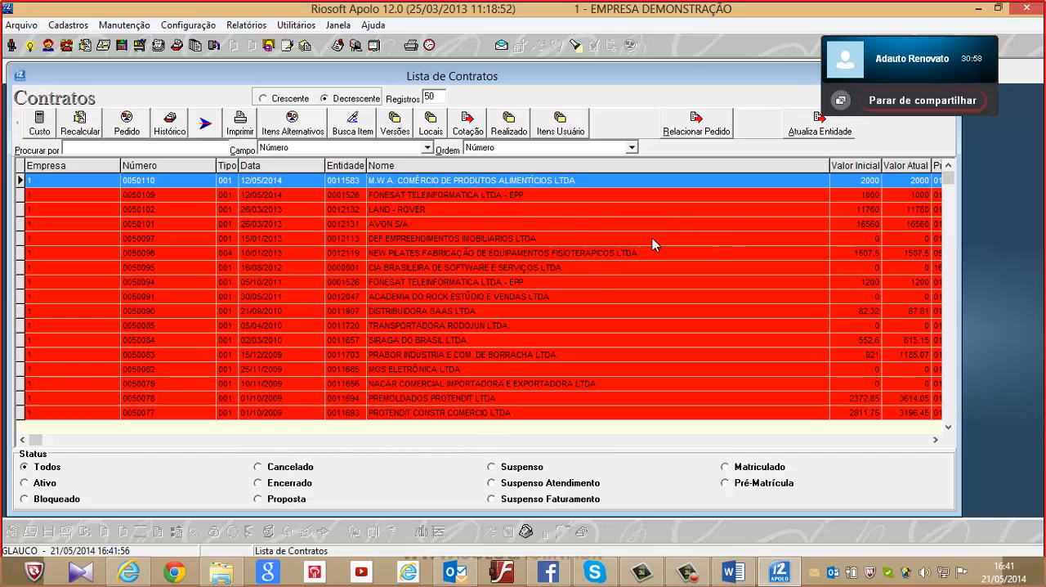
left_click(210, 28)
left_click(204, 43)
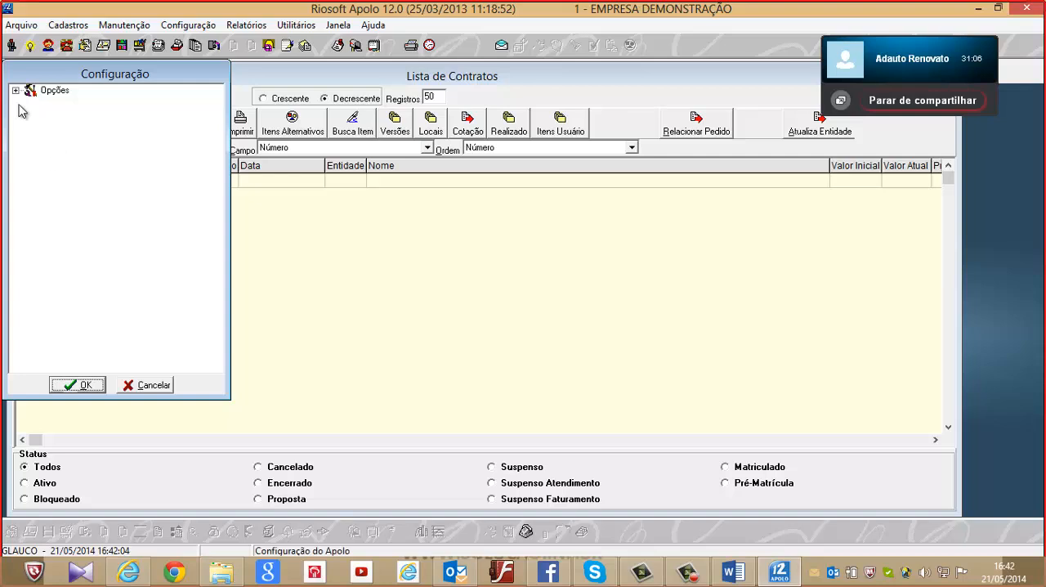
left_click(158, 387)
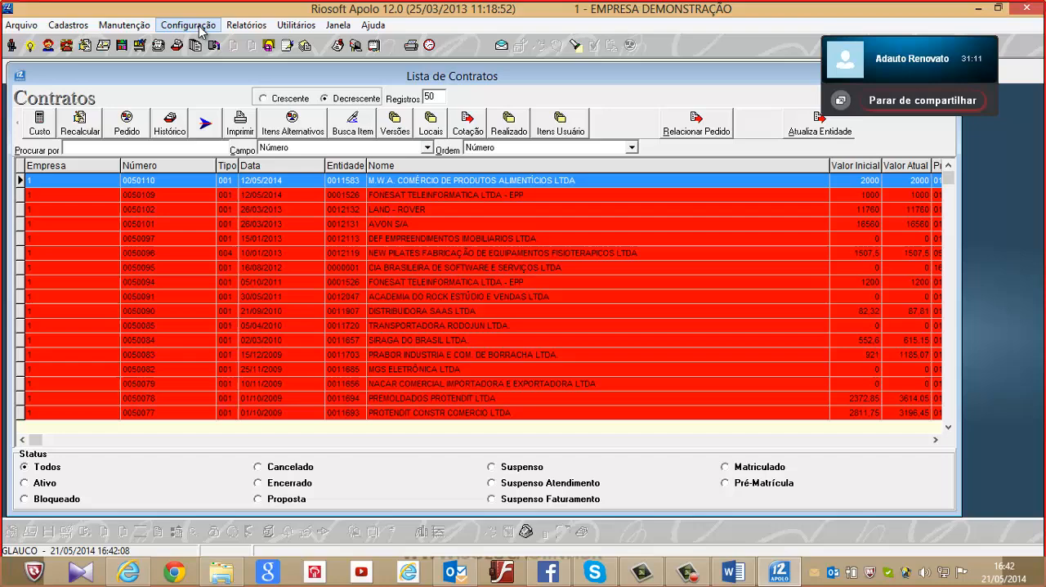
In the Contrato personalization, set the Ativo status colour to bright yellow and save the change
left_click(199, 26)
left_click(203, 89)
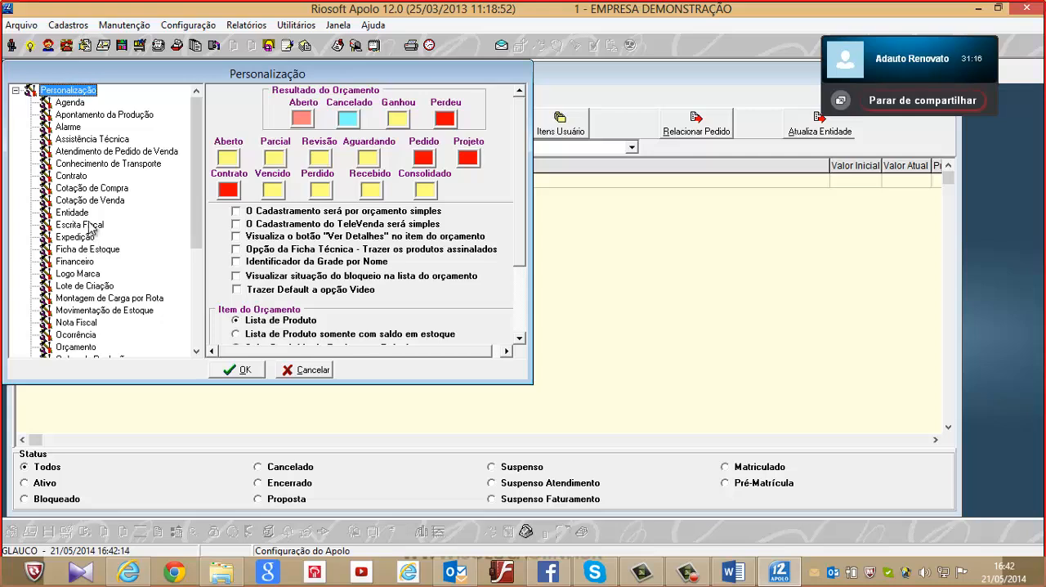
left_click(72, 176)
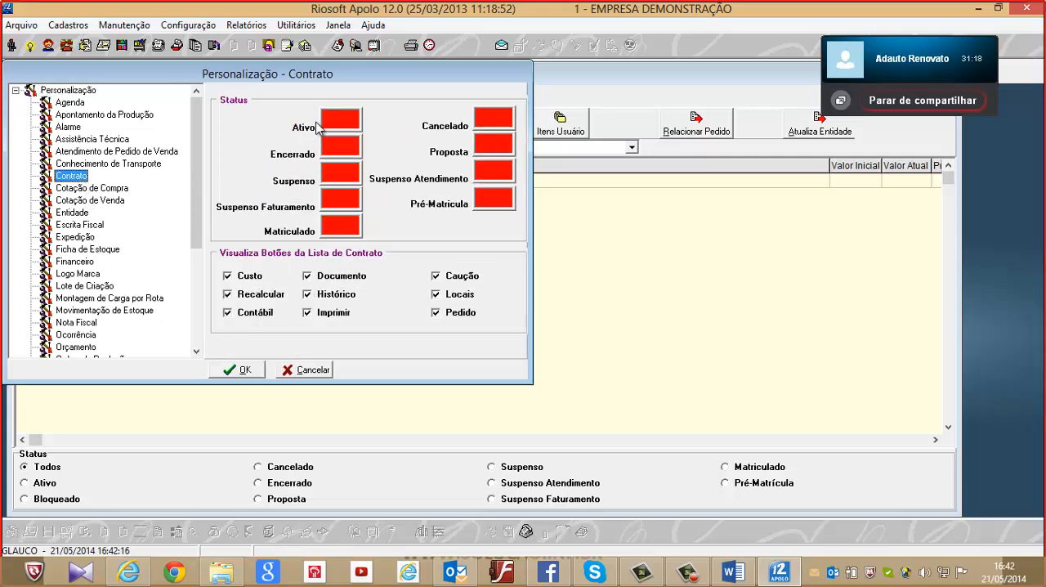
left_click(334, 118)
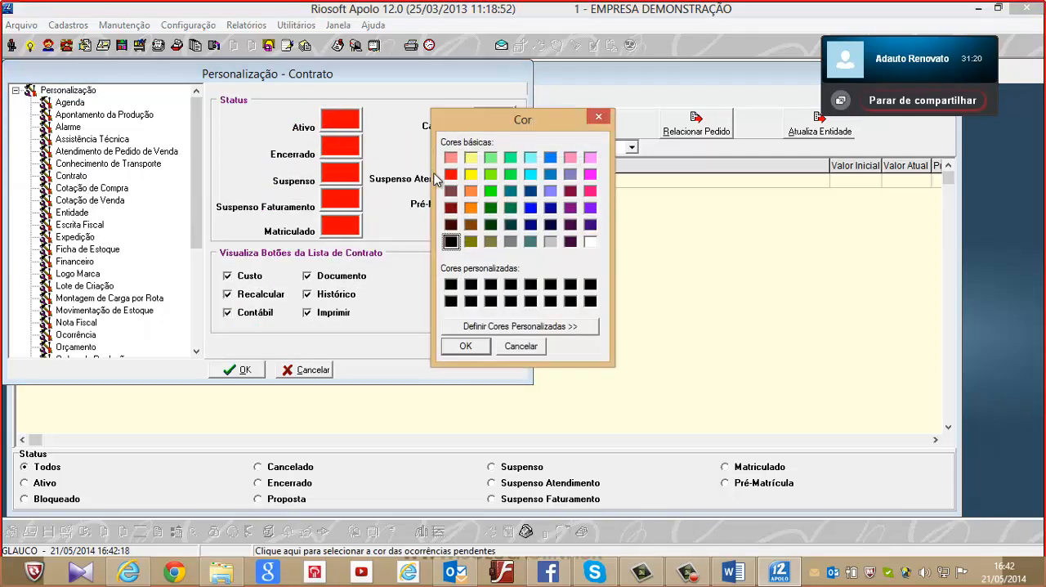
left_click(471, 174)
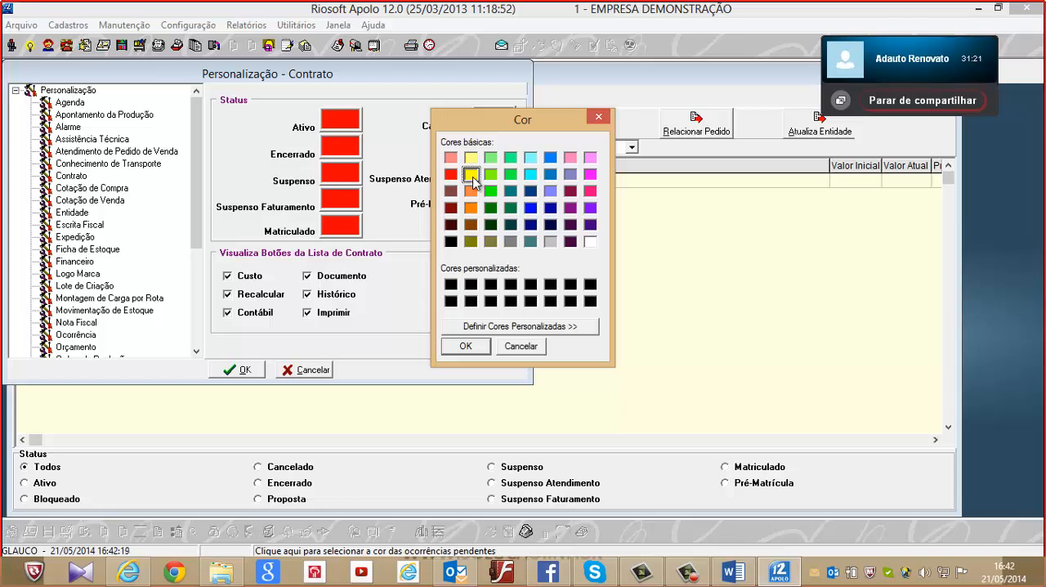
left_click(465, 346)
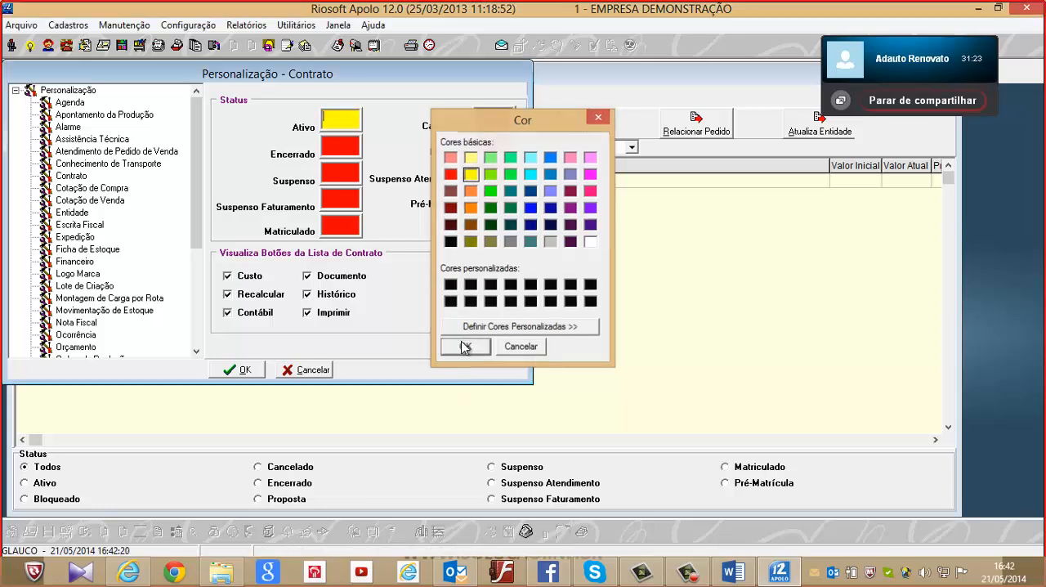
left_click(230, 372)
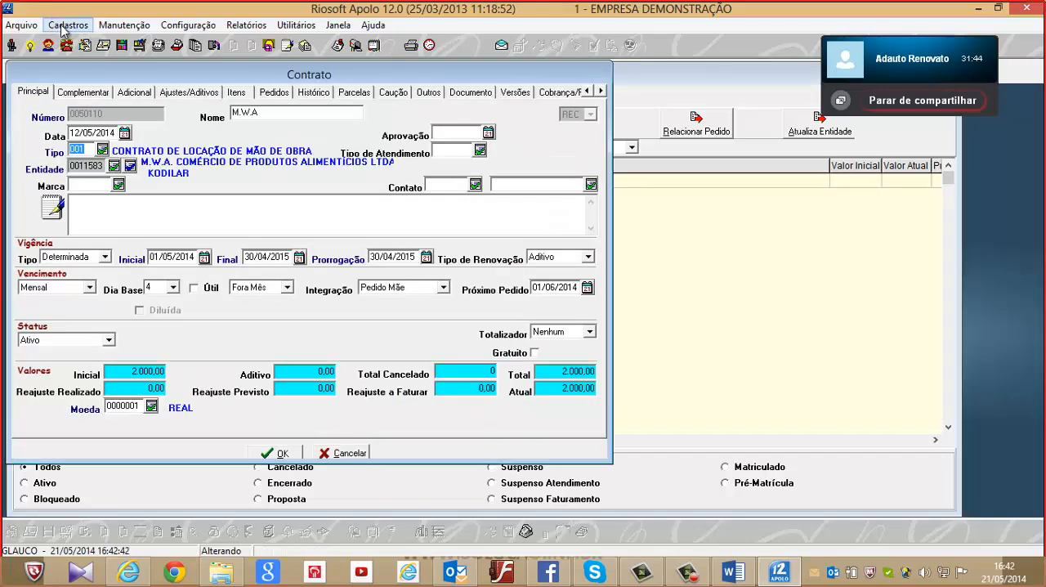
Open the Produtos register from the Materiais records
left_click(65, 25)
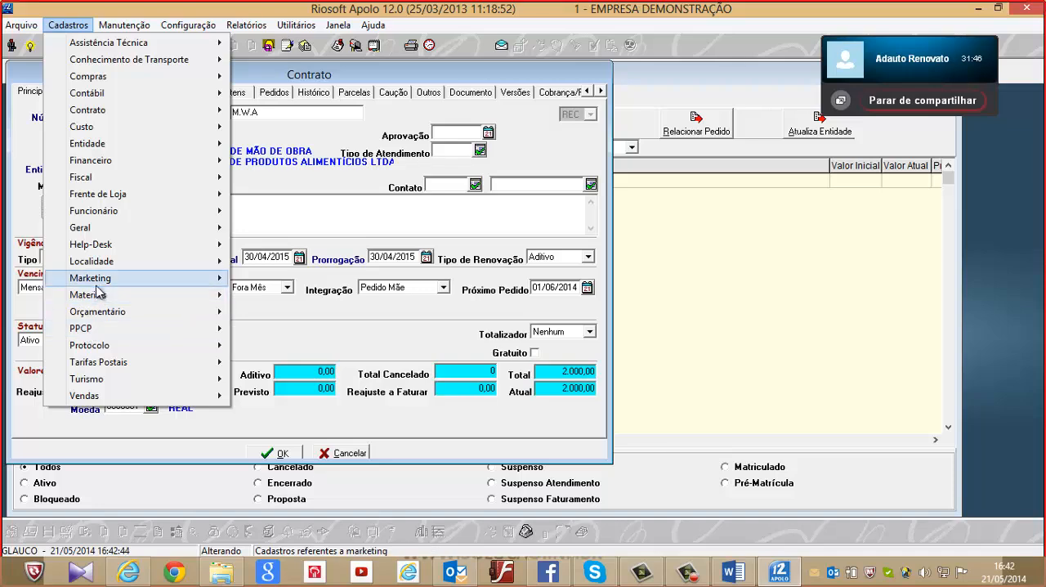
mouse_move(94, 296)
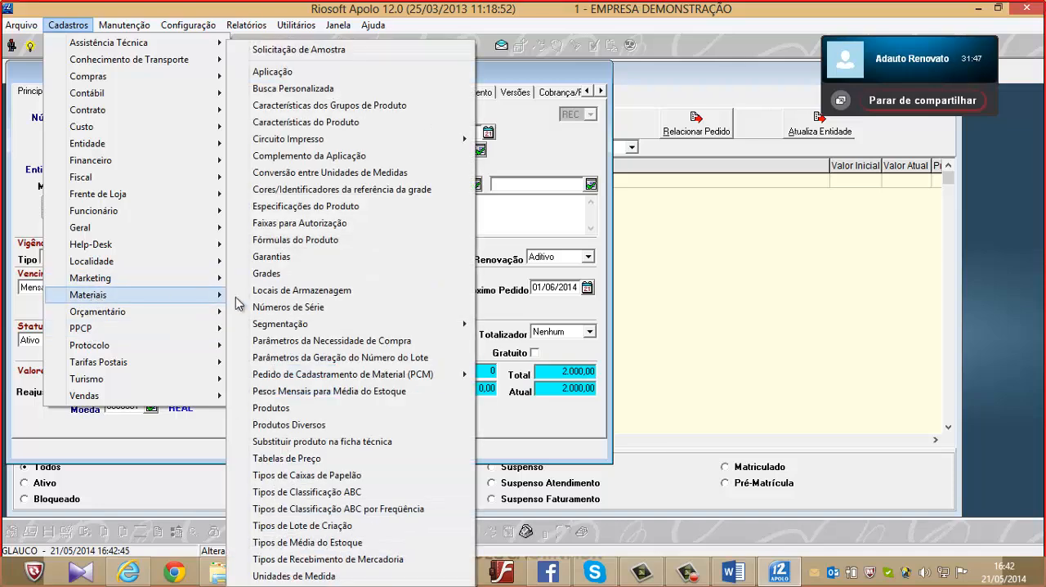
left_click(354, 409)
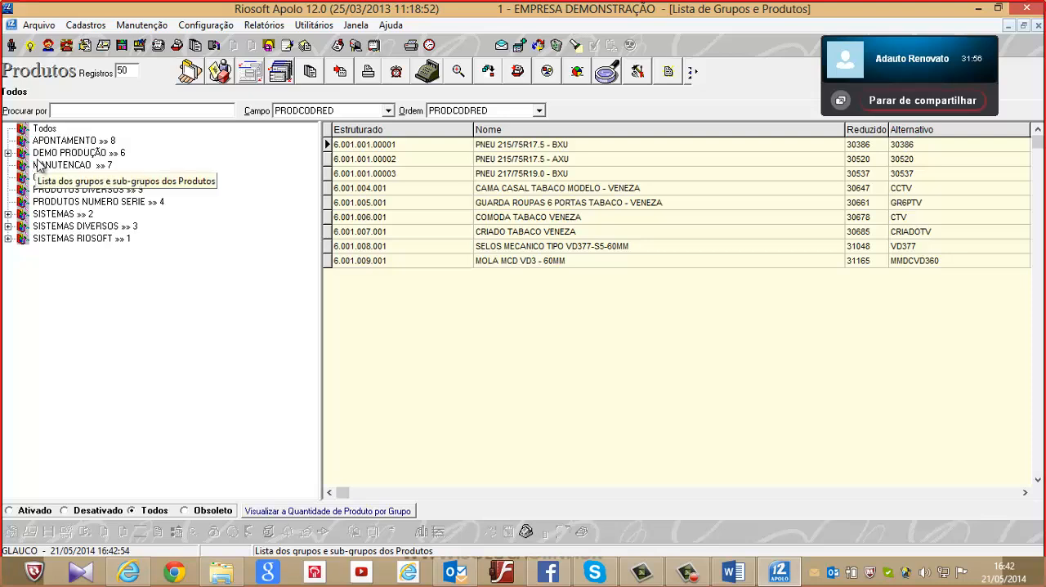
Expand the DEMO PRODUÇÃO product group and view each subgroup's products, from ACABADOS to SEMI-ACABADOS
left_click(8, 154)
left_click(92, 166)
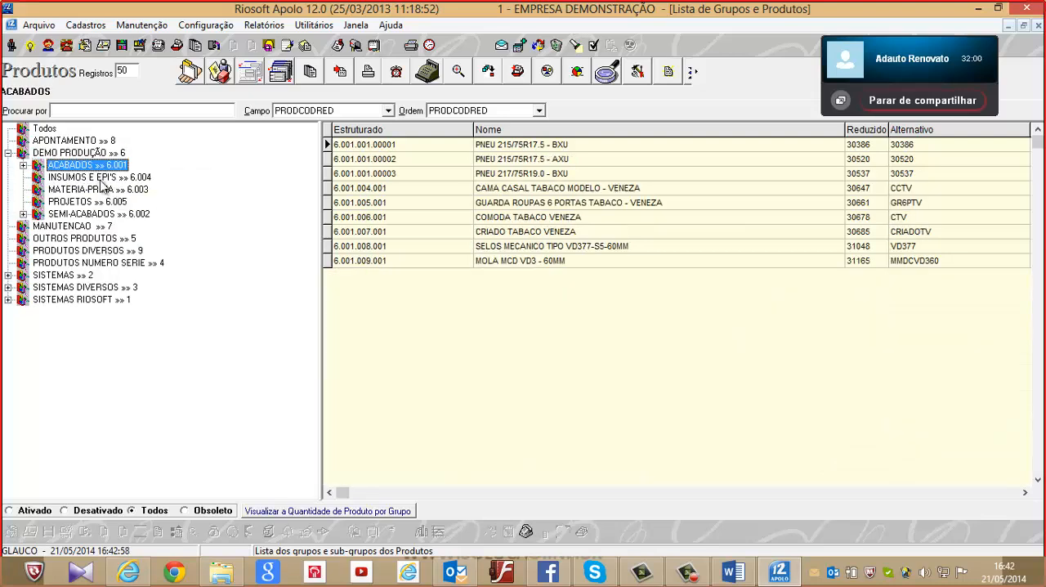
left_click(103, 178)
left_click(106, 190)
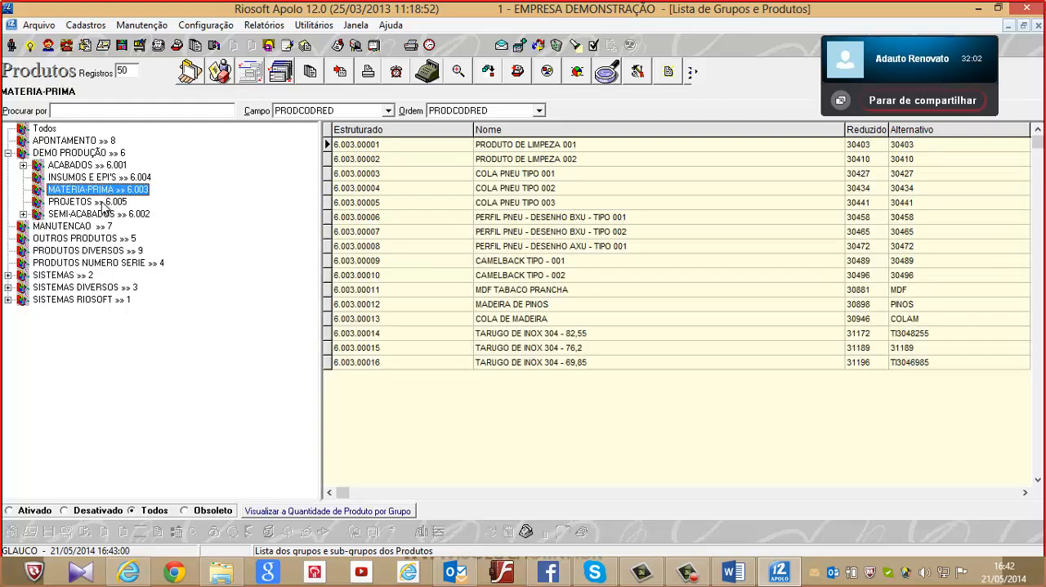
left_click(108, 202)
left_click(107, 214)
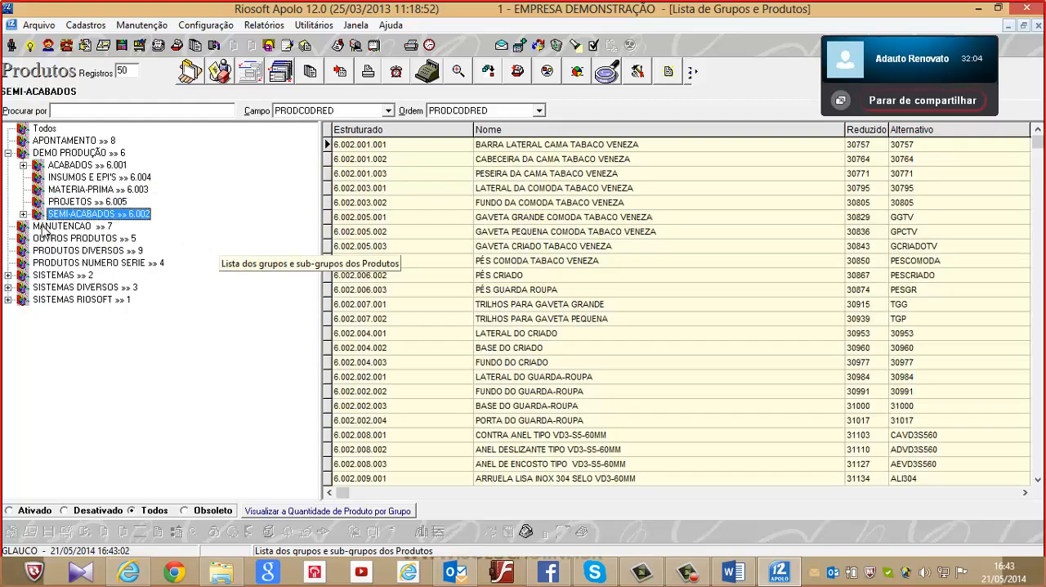
Expand SEMI-ACABADOS, view the products under ANEIS, ARRUELA and CAMA, and collapse DEMO PRODUÇÃO
left_click(23, 214)
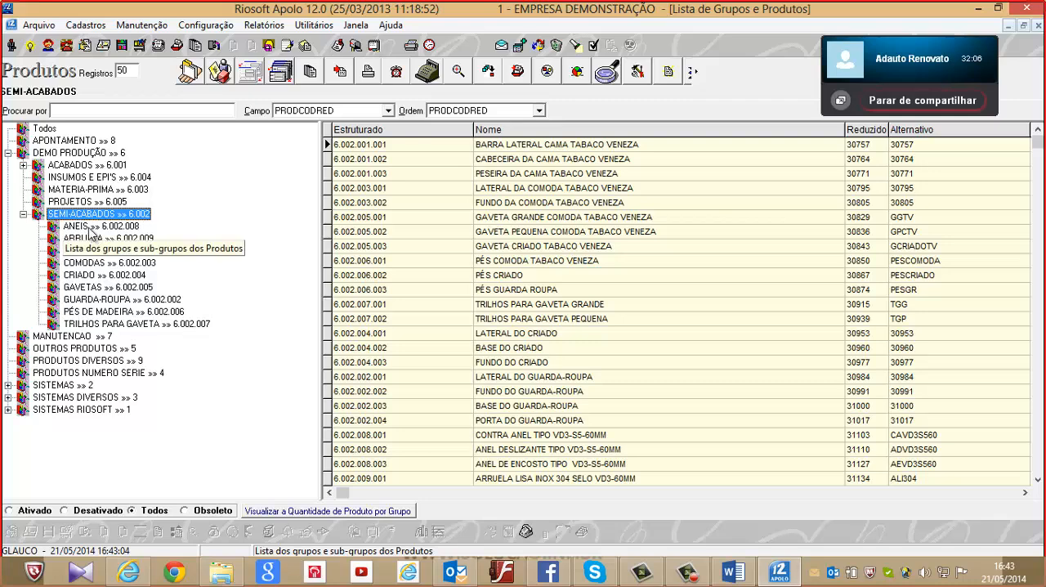
left_click(86, 226)
left_click(92, 239)
left_click(96, 251)
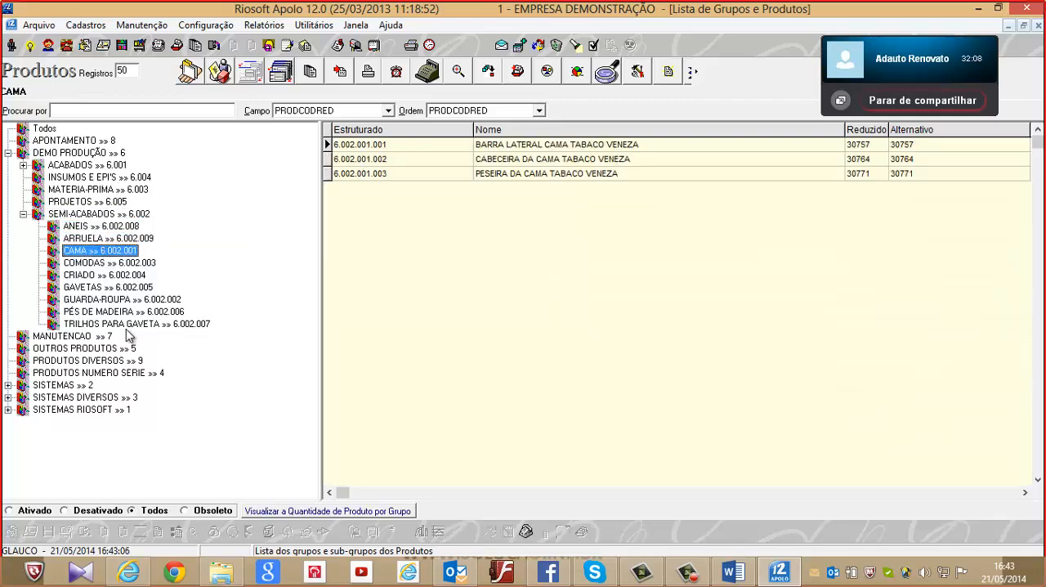
left_click(7, 153)
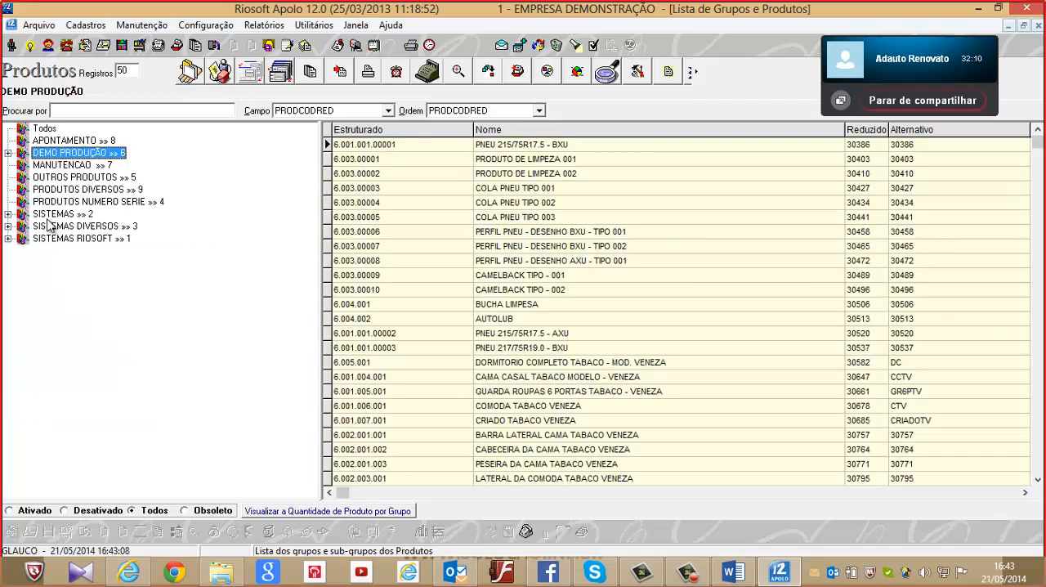
List the products in MANUTENCAO and PRODUTOS NUMERO SERIE, and open the HD 500 GB product record
left_click(73, 166)
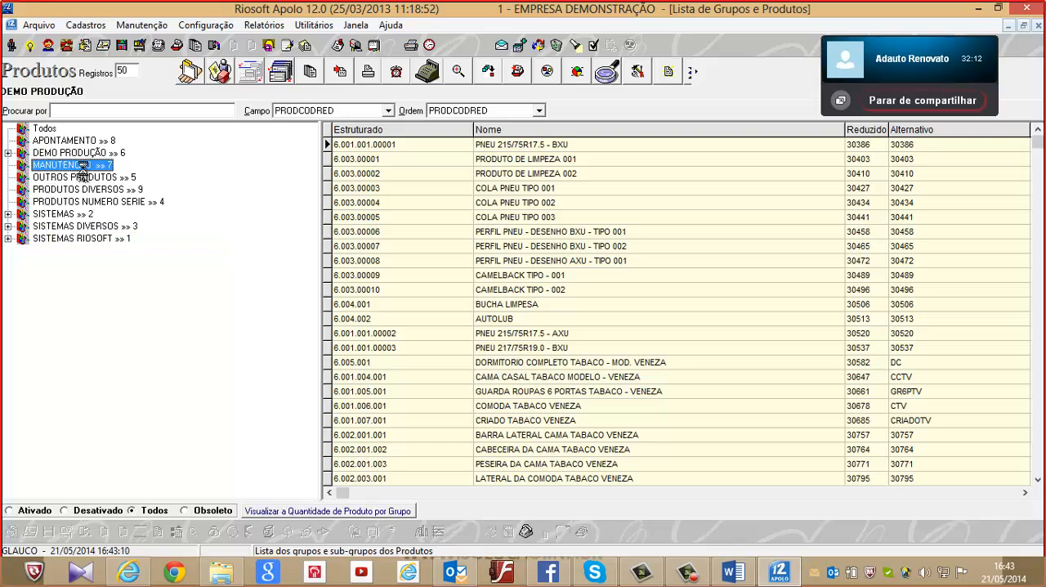
left_click(119, 202)
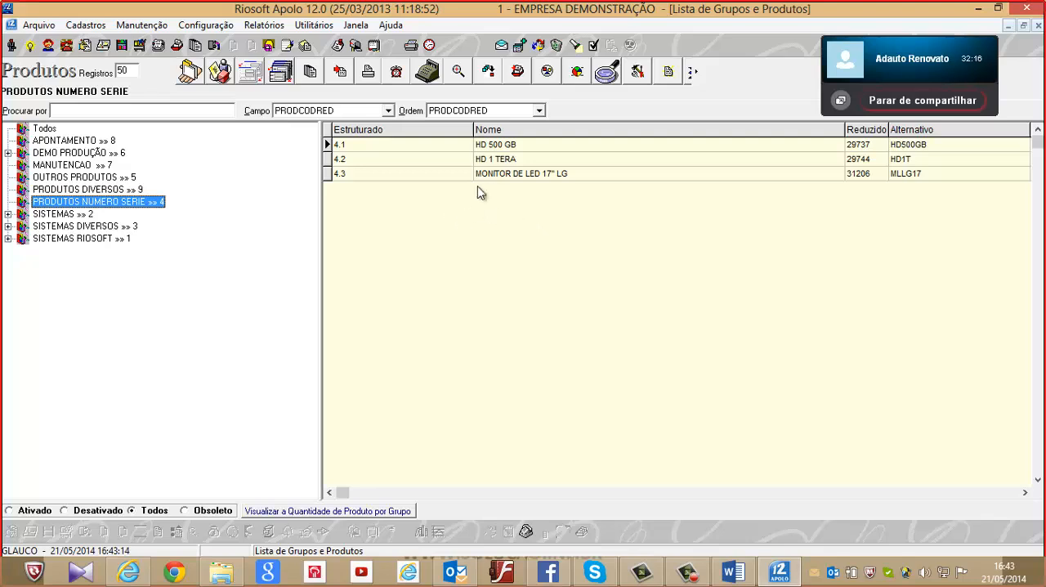
left_click(511, 147)
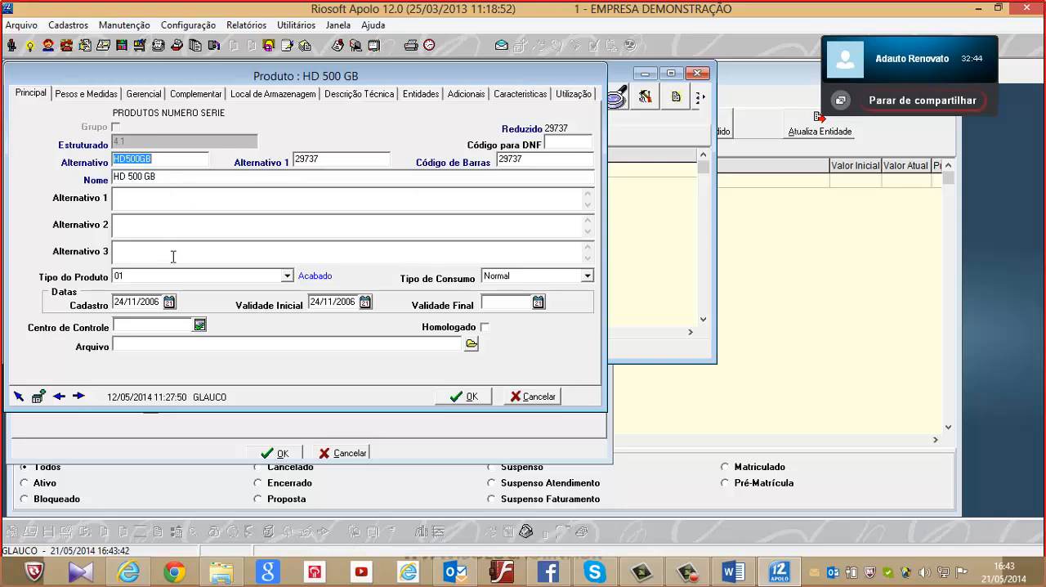
Examine the Alternativo code and Nome fields in the main data of the HD 500 GB product
left_click(173, 158)
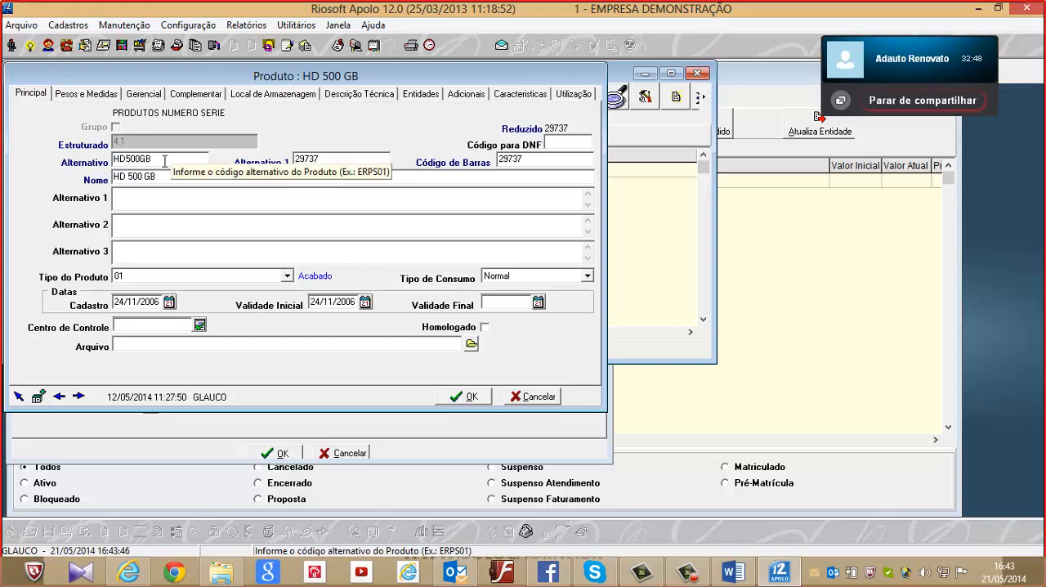
double_click(164, 161)
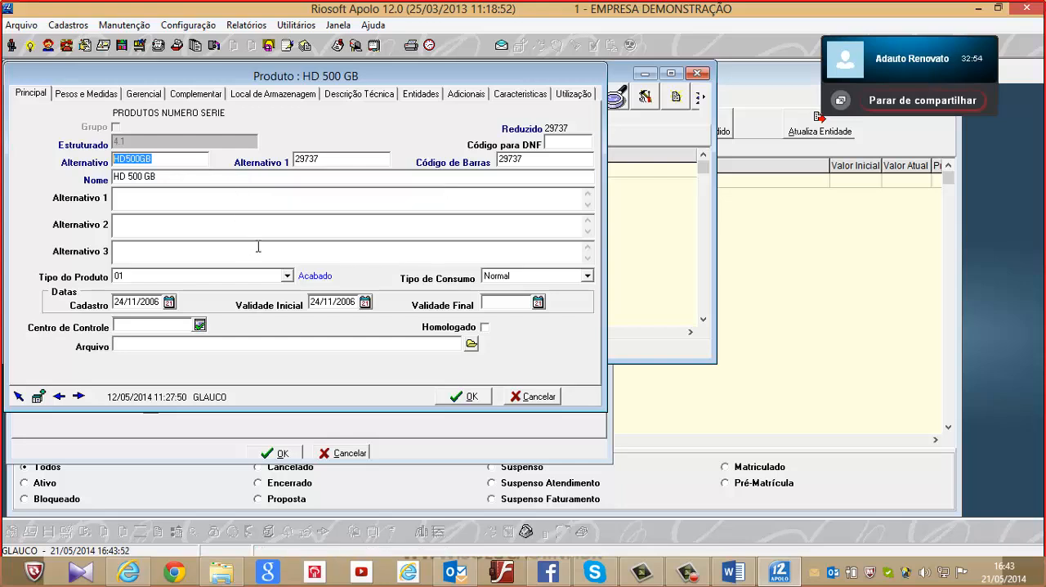
left_click(180, 176)
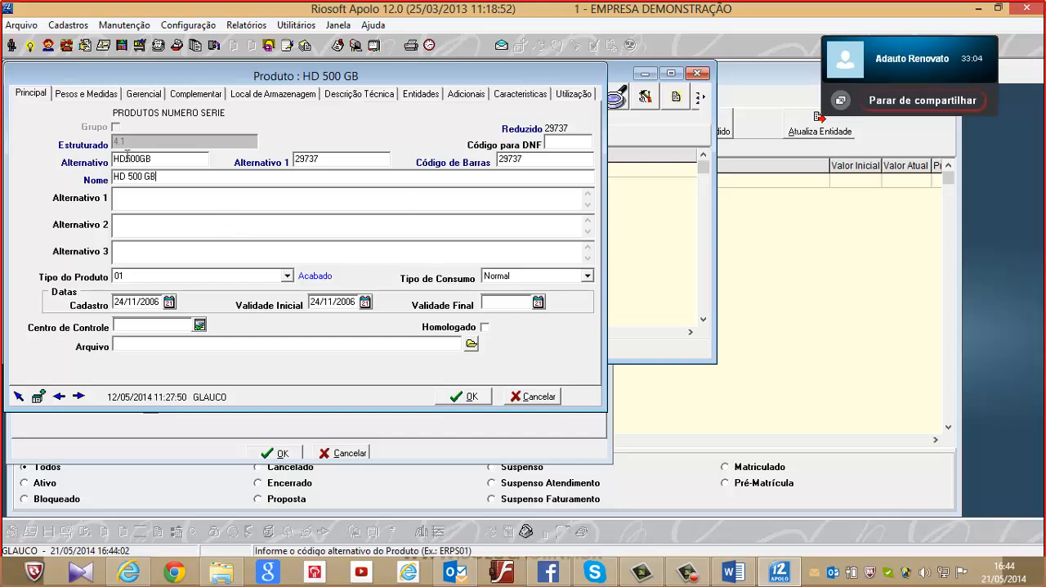
Review the HD 500 GB product's Pesos e Medidas and its Gerencial settings for Compras, Estoque, Expedição and Geral
left_click(87, 97)
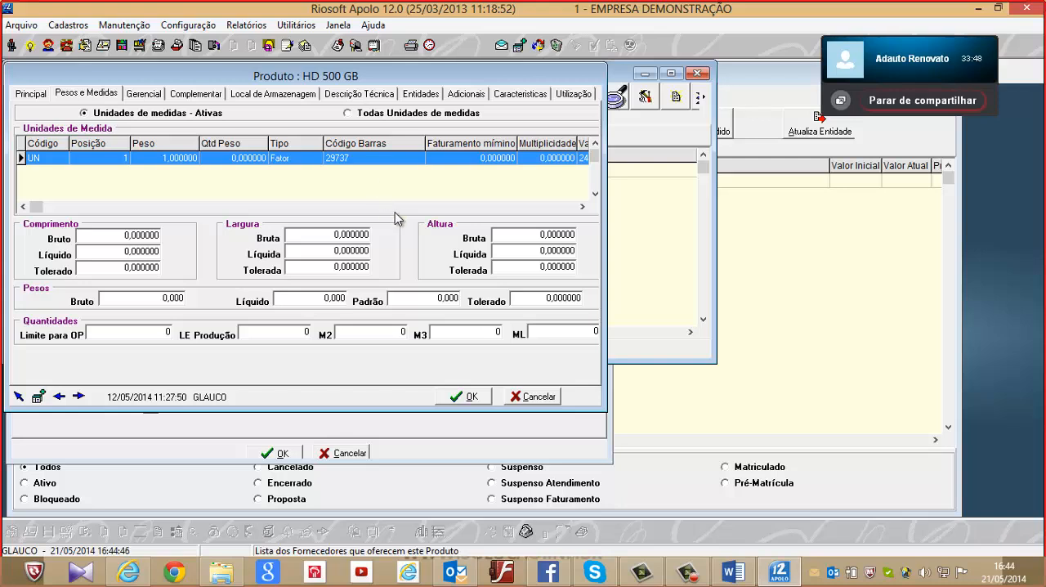
left_click(152, 97)
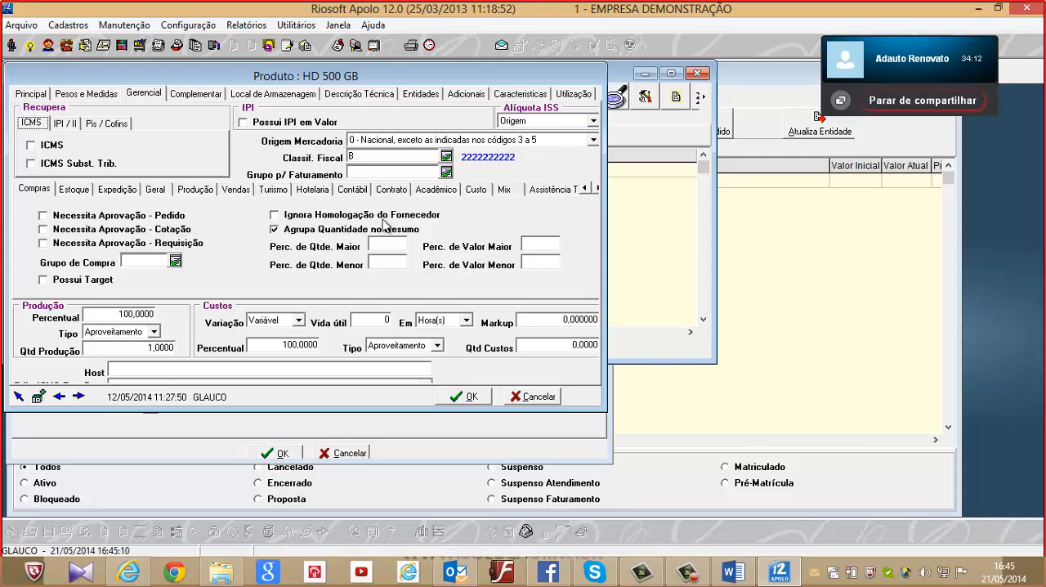
left_click(62, 190)
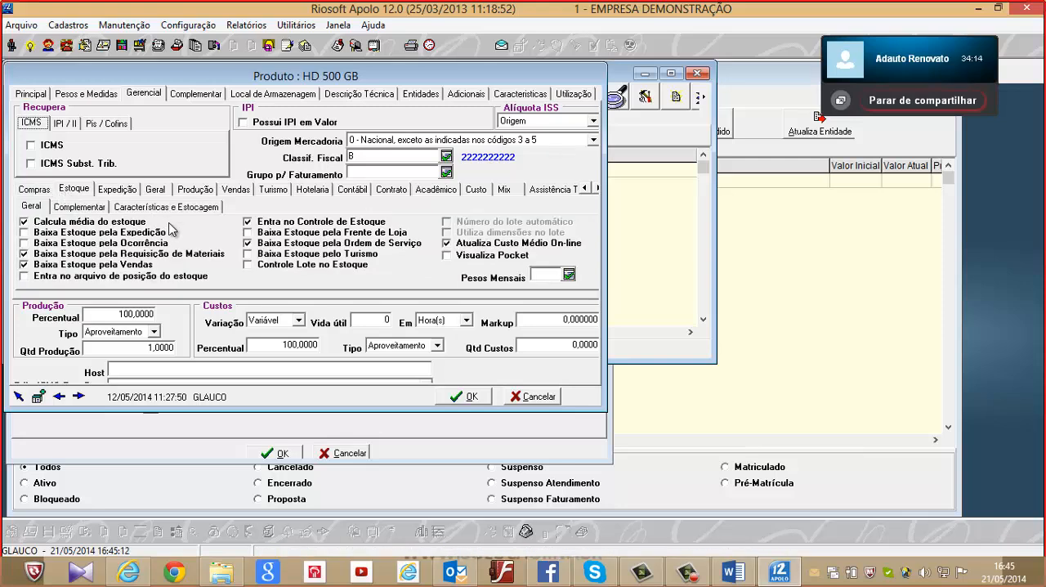
left_click(119, 192)
left_click(155, 190)
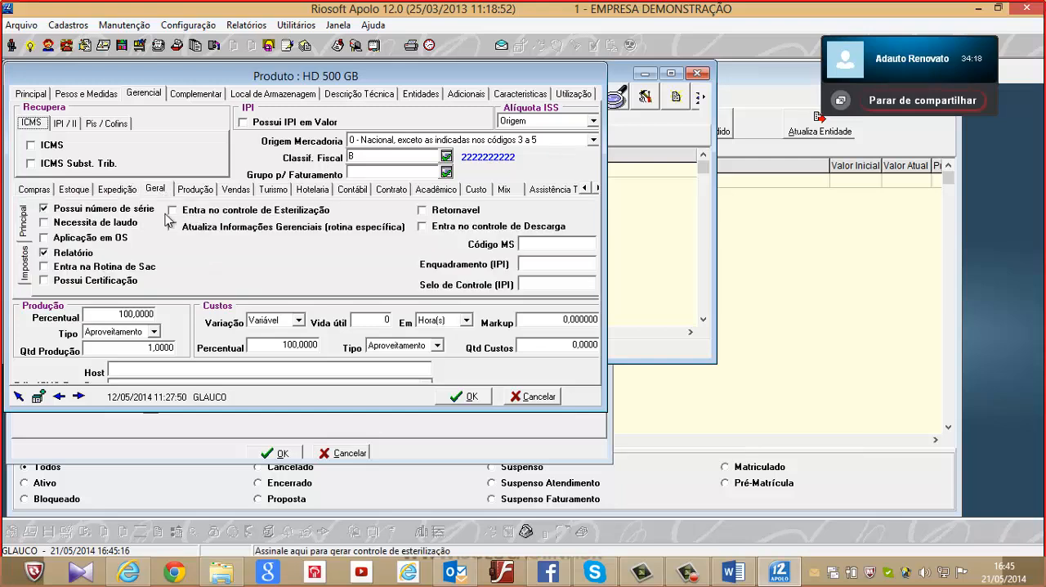
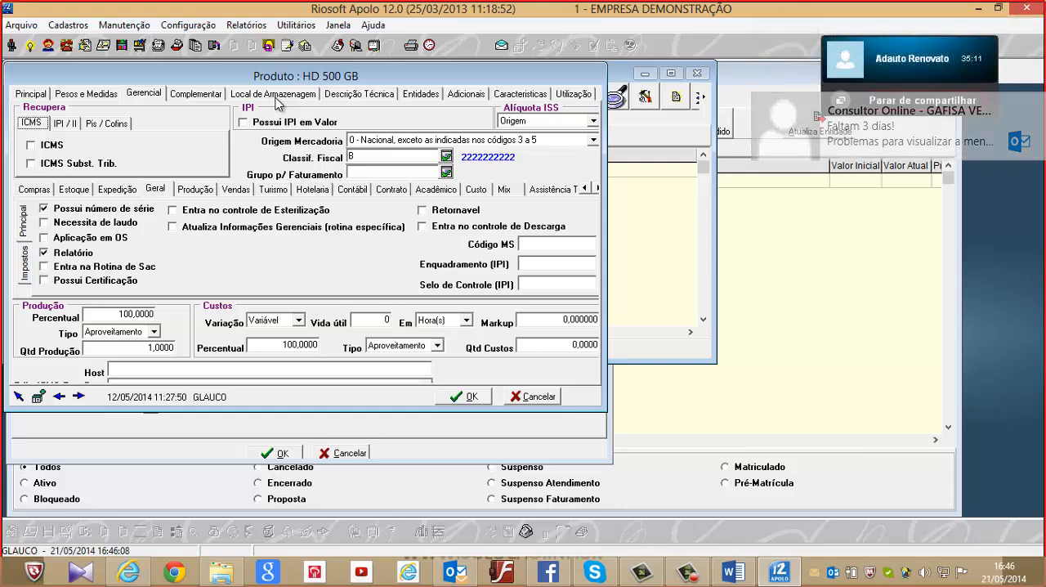
View the HD 500 GB product's Local de Armazenagem, and close the record without saving along with the product list
left_click(277, 95)
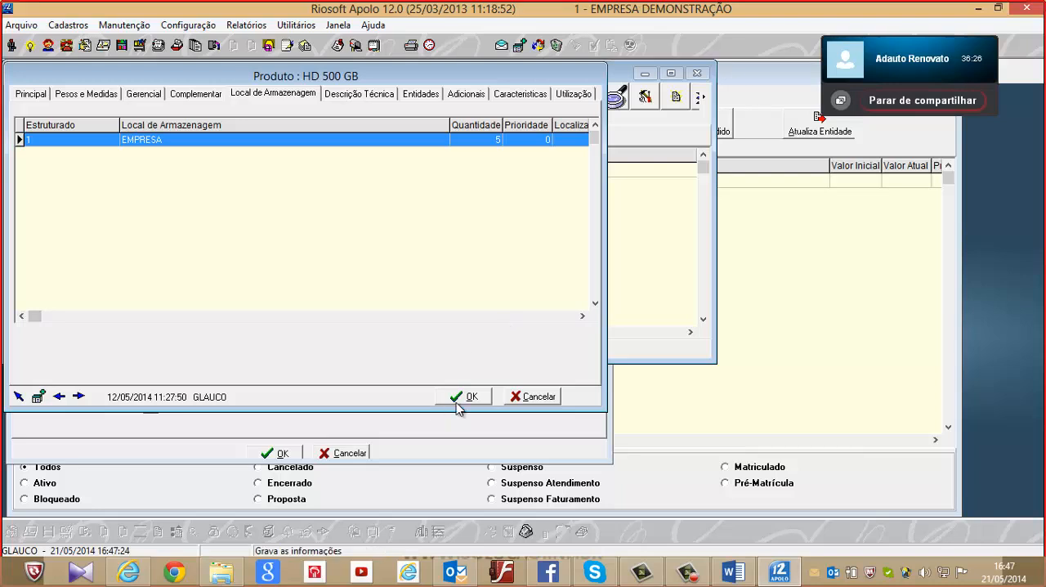
left_click(543, 398)
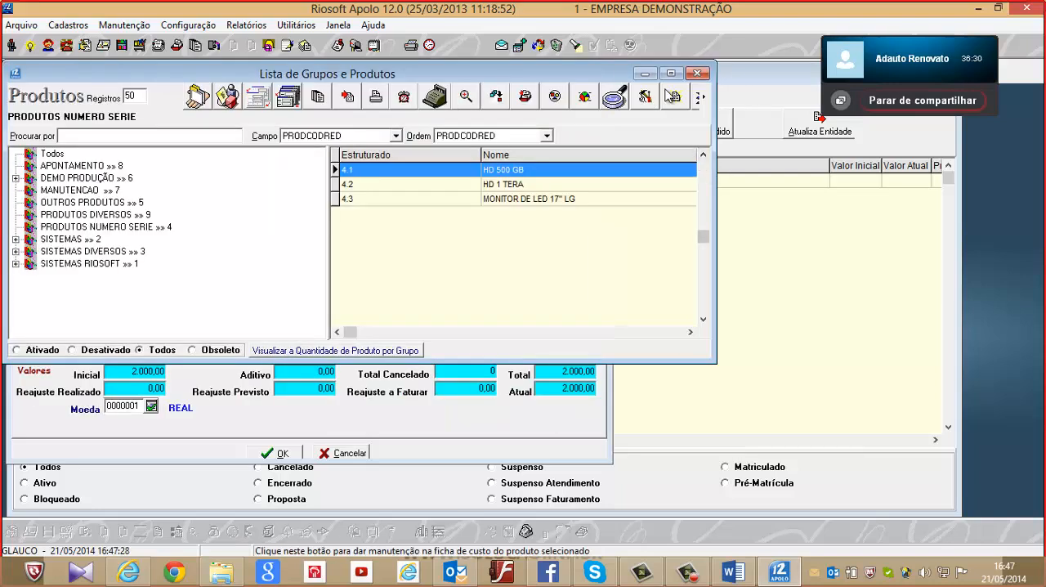
left_click(671, 73)
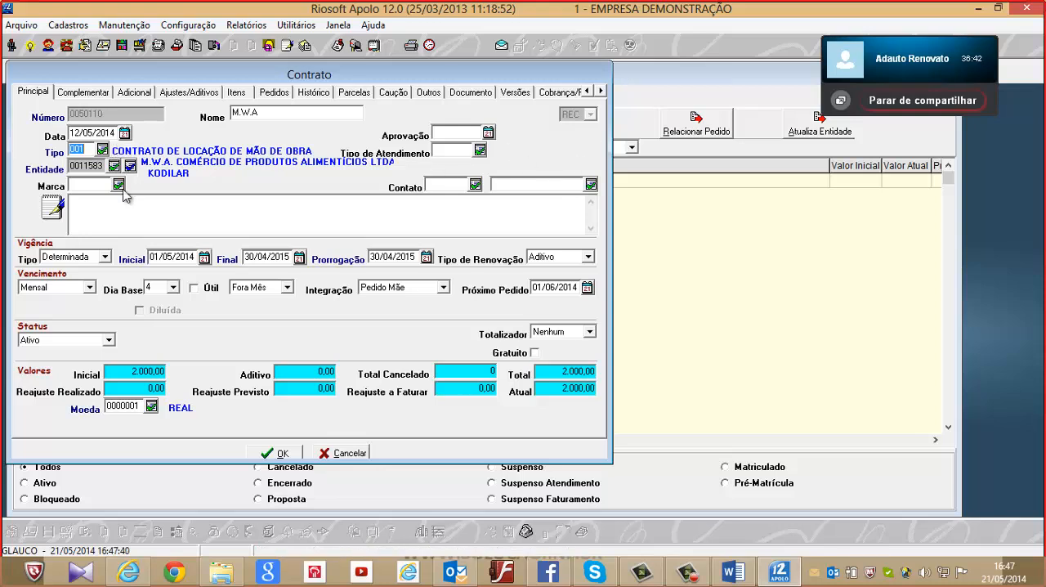
Look up the available contract types for the contract's Tipo field, and close the list without choosing another type
left_click(103, 149)
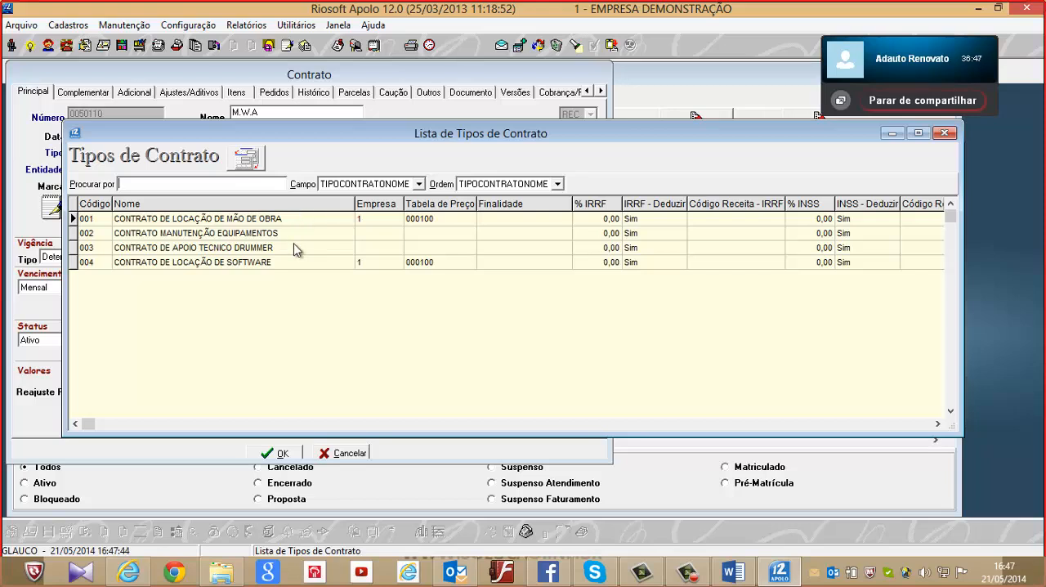
left_click(945, 132)
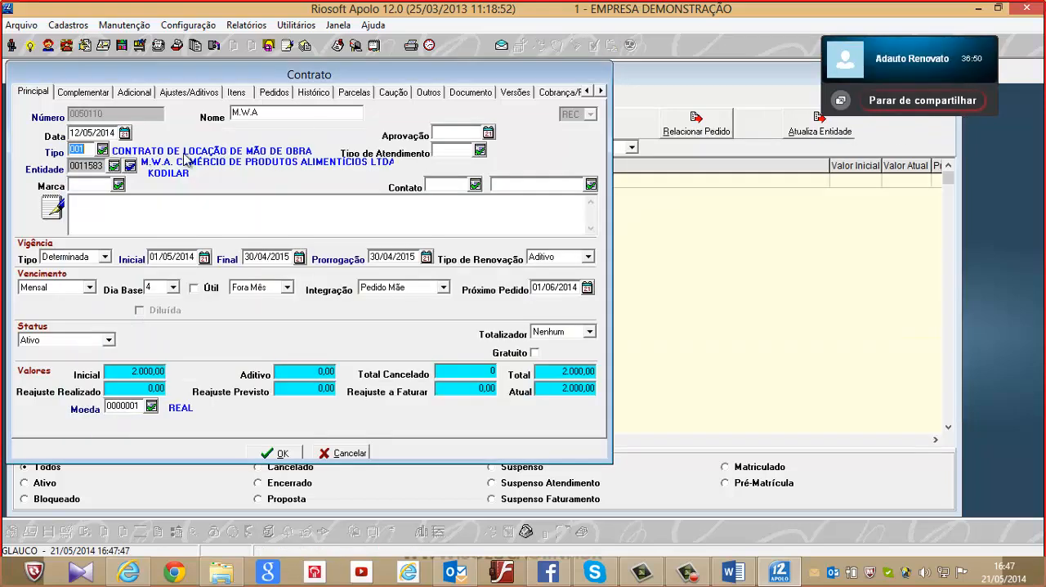
left_click(102, 149)
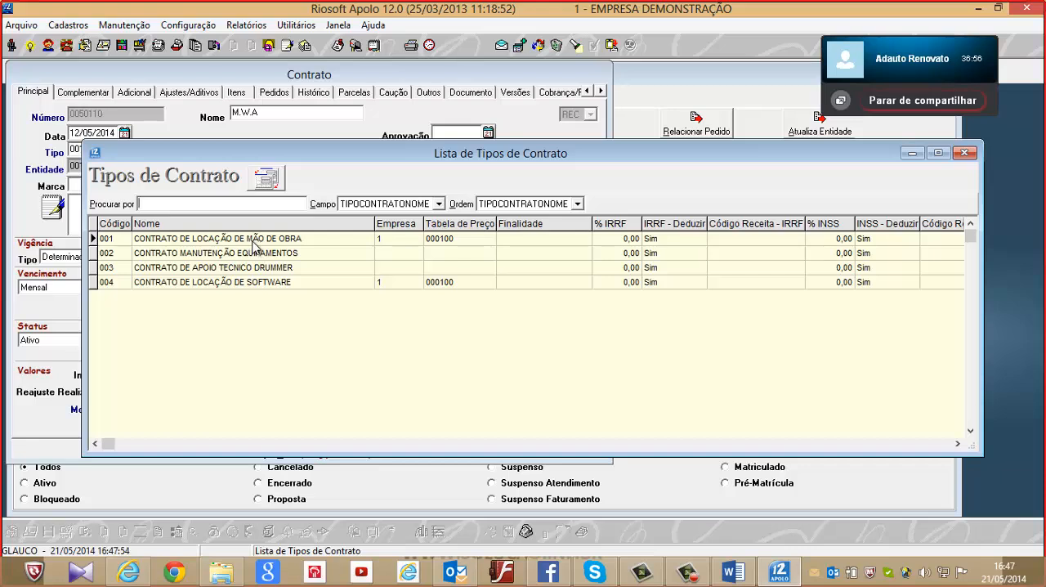
left_click(965, 153)
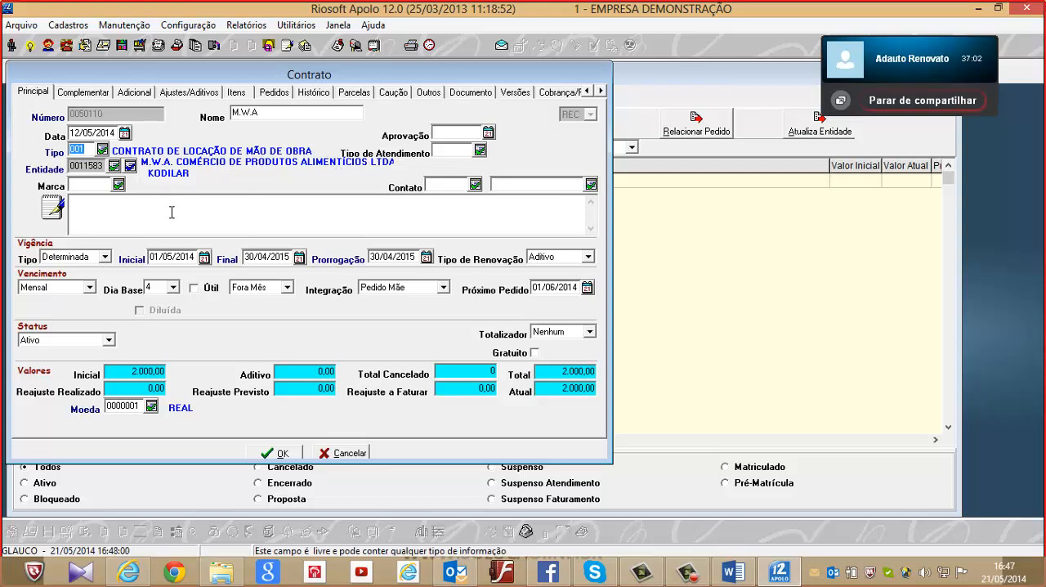
Review the contract's Vigência options for Tipo and Tipo de Renovação, keeping Determinada and Aditivo
left_click(105, 257)
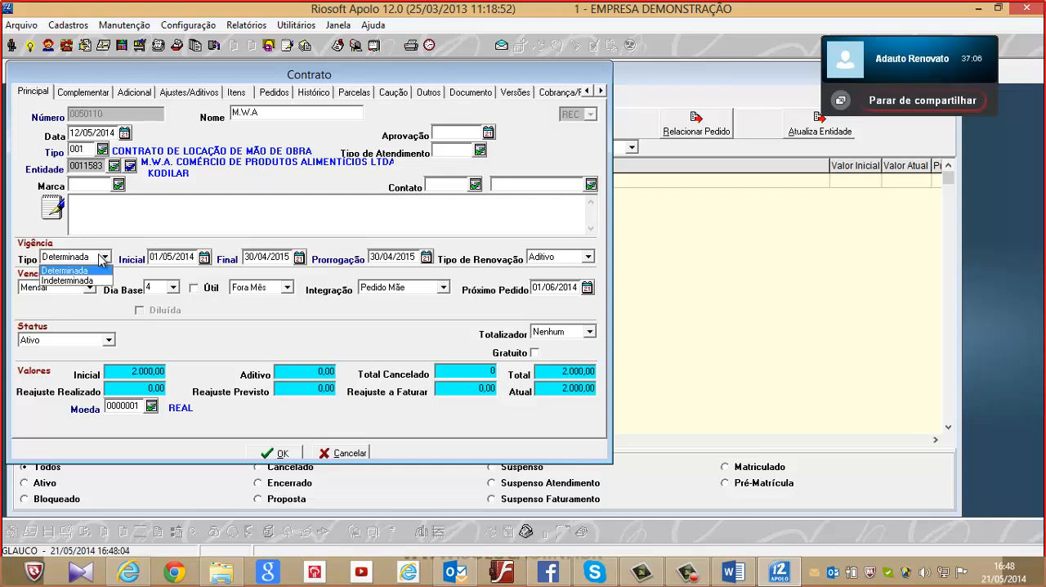
left_click(104, 258)
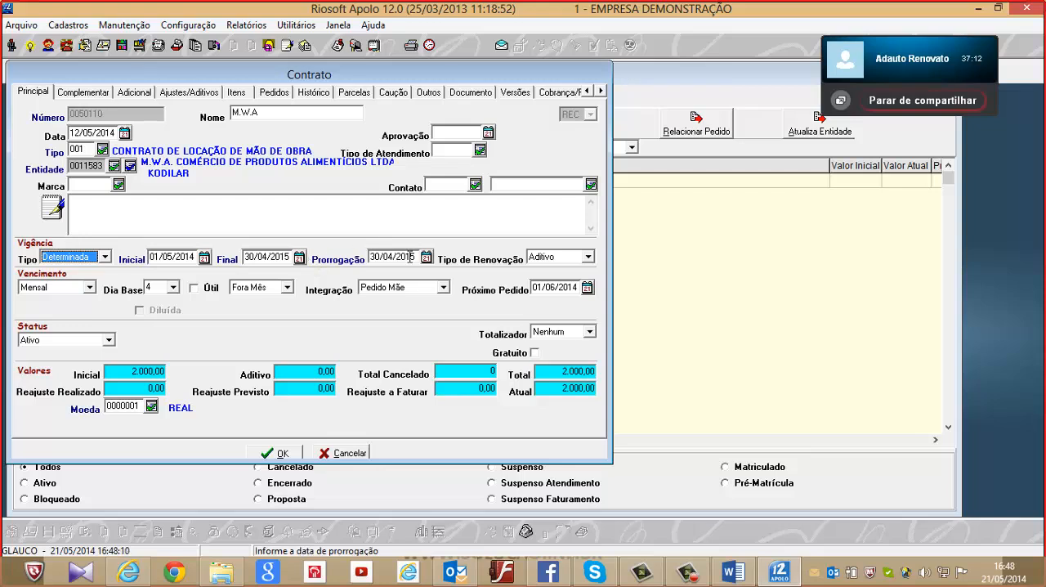
left_click(595, 260)
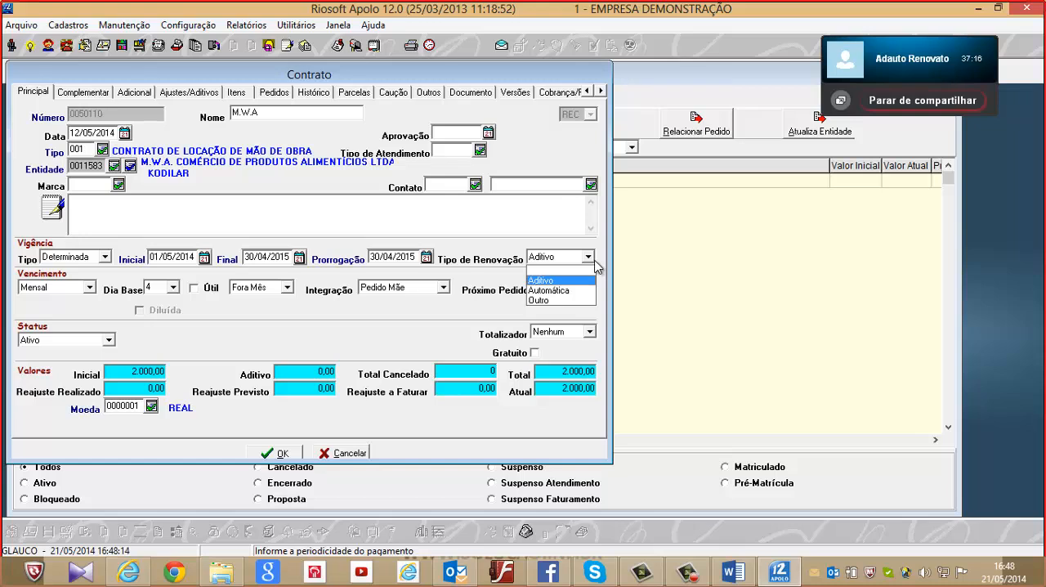
left_click(595, 266)
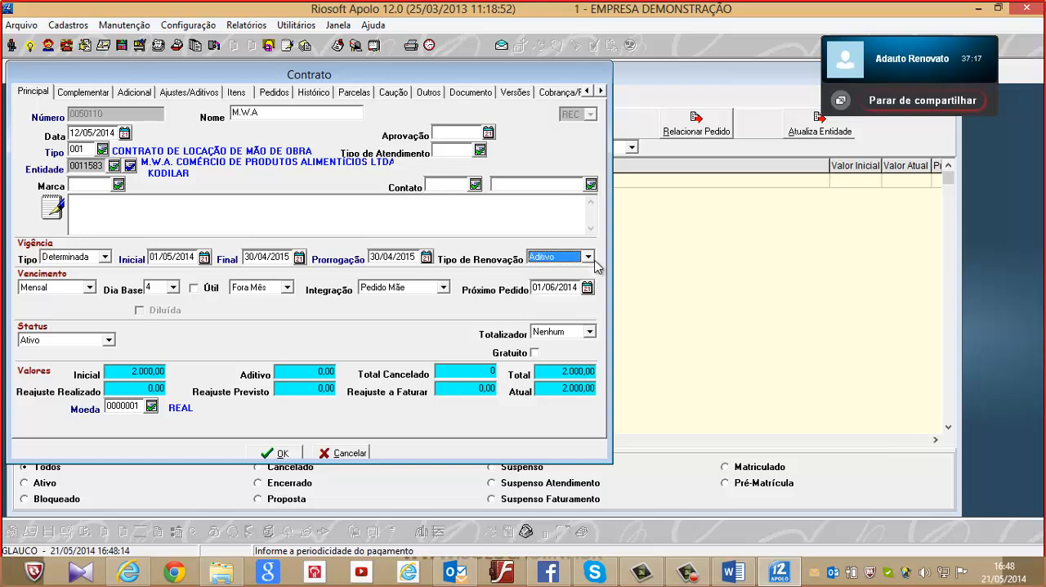
Review the contract's Vencimento options for periodicity, Dia Base and Integração, keeping Mensal, 4 and Pedido Mãe
left_click(83, 290)
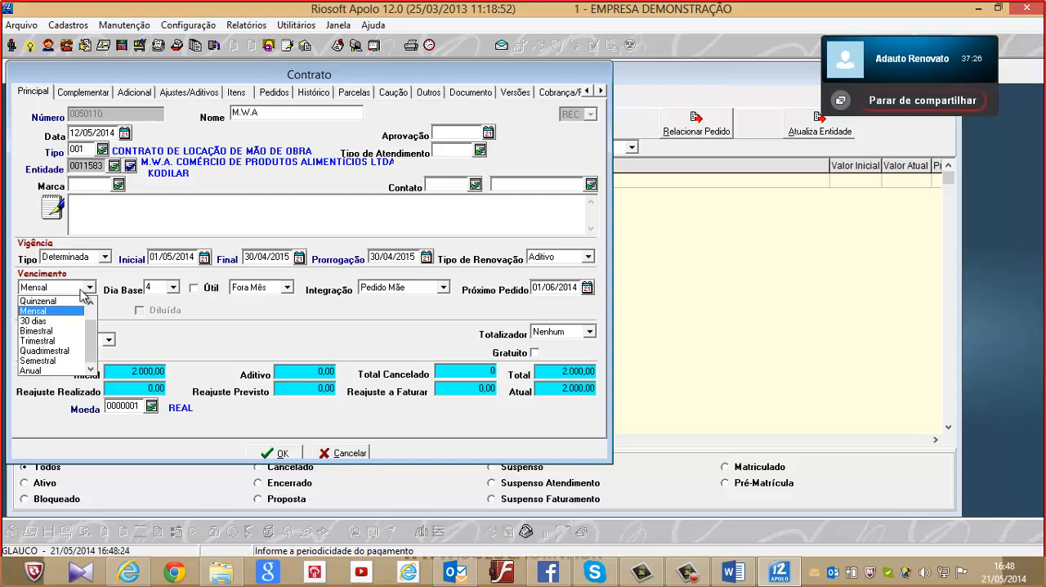
left_click(82, 291)
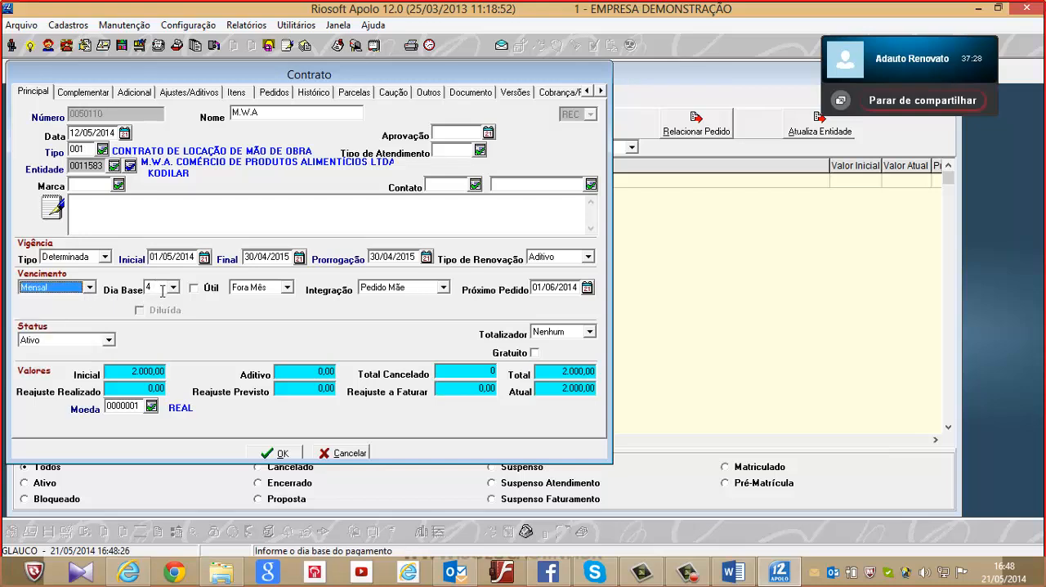
left_click(173, 289)
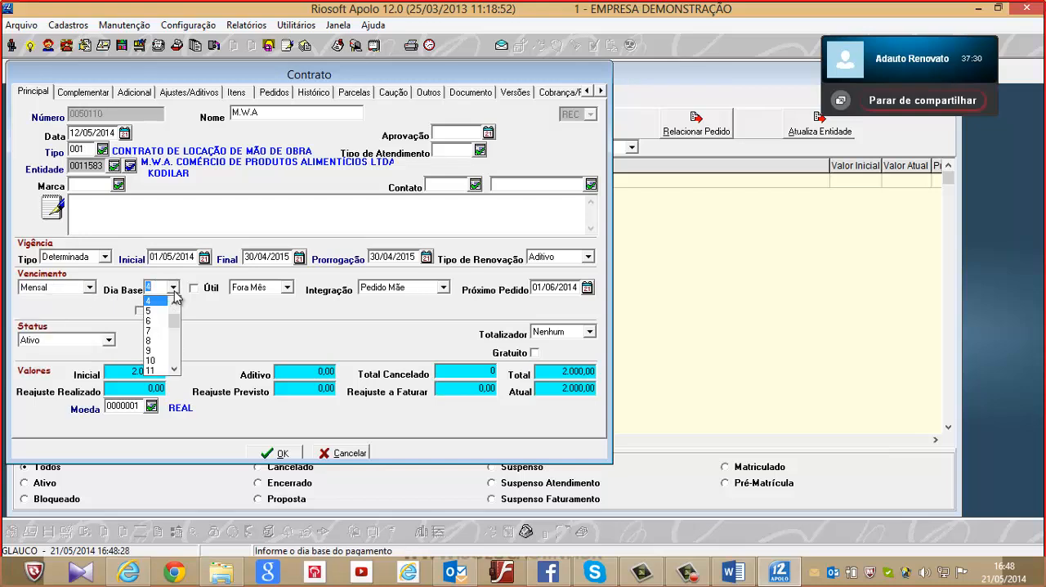
left_click(174, 292)
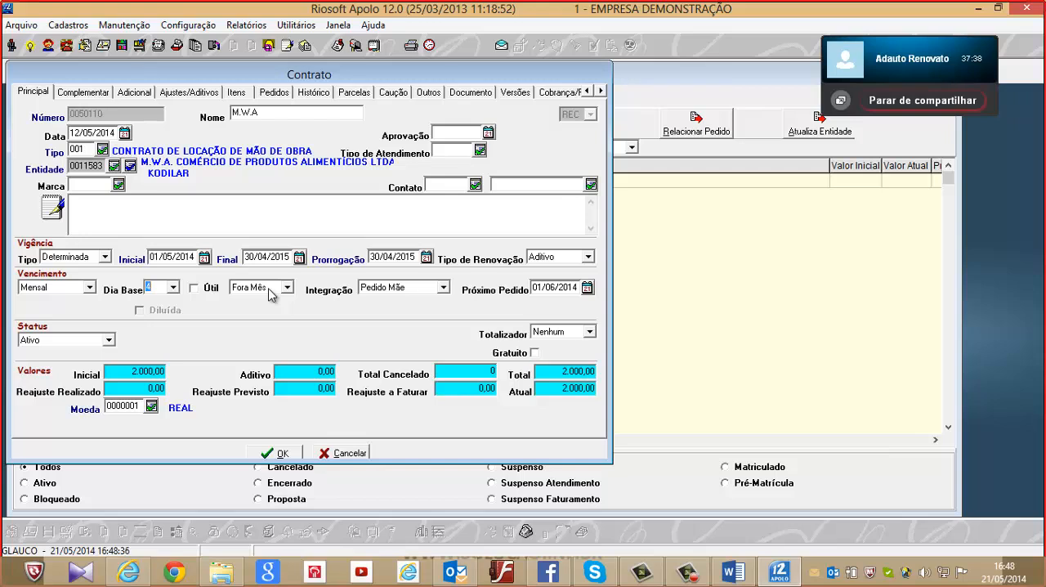
left_click(418, 295)
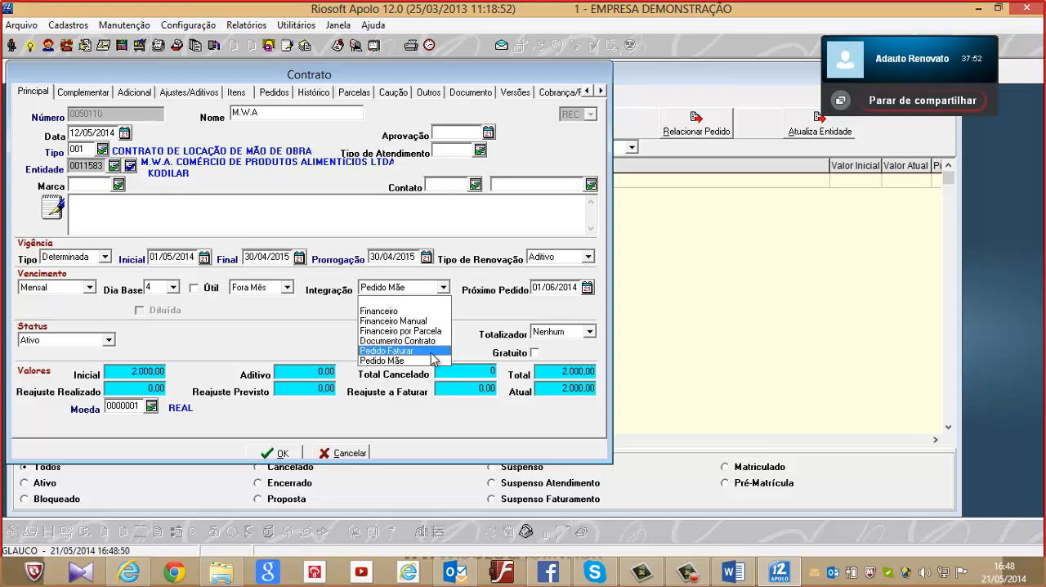
left_click(421, 363)
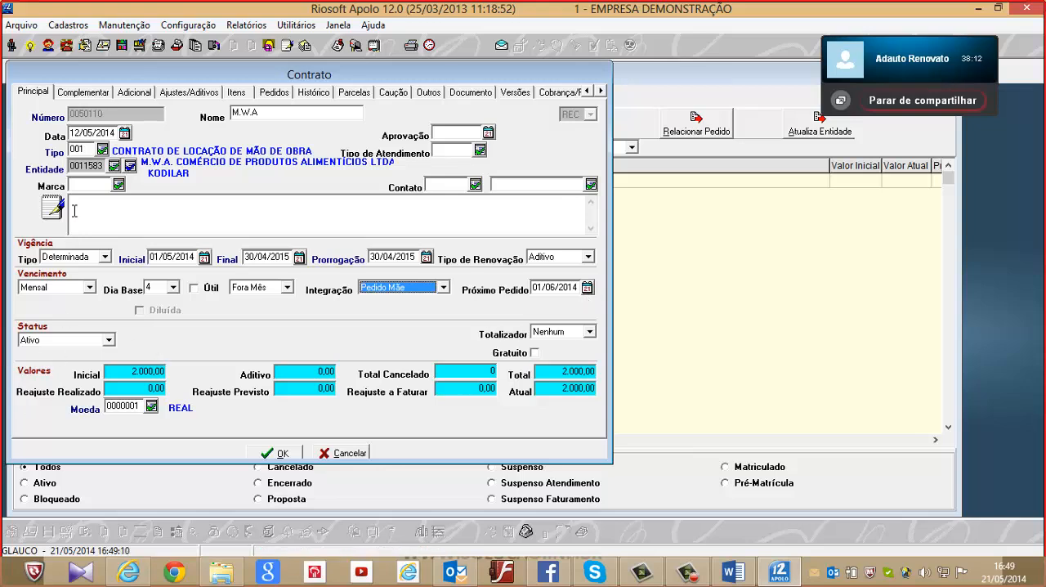
Review the contract's Complementar, Adicional and Ajustes/Aditivos data, checking the adjustment Tipo options and keeping Índice
left_click(91, 93)
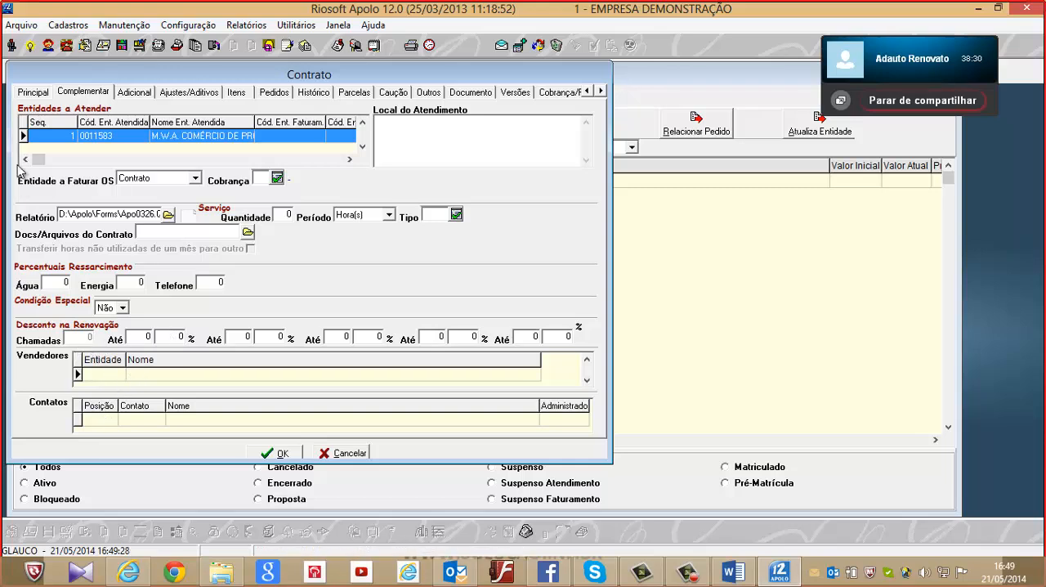
left_click(136, 92)
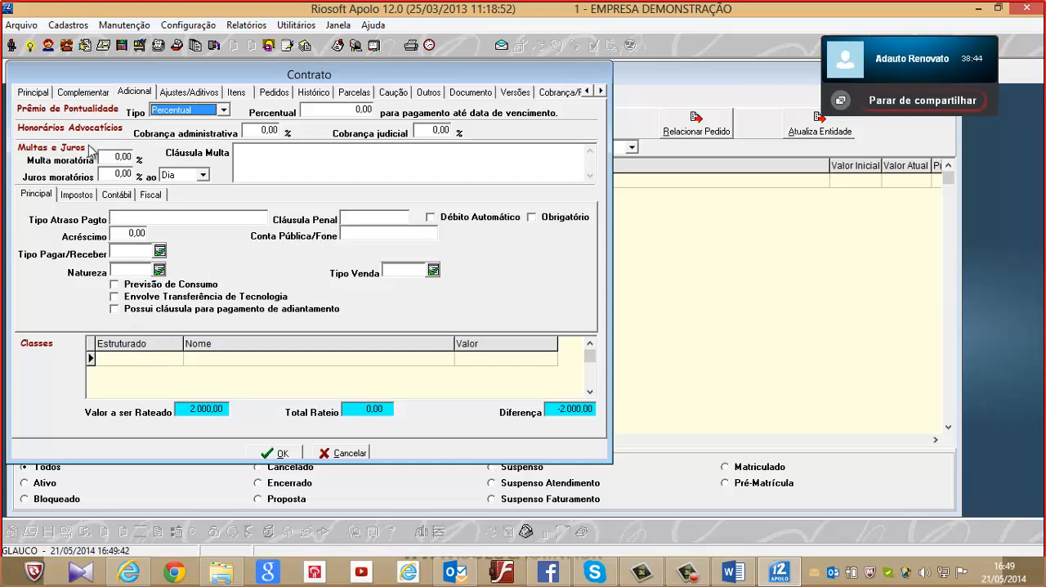
left_click(182, 92)
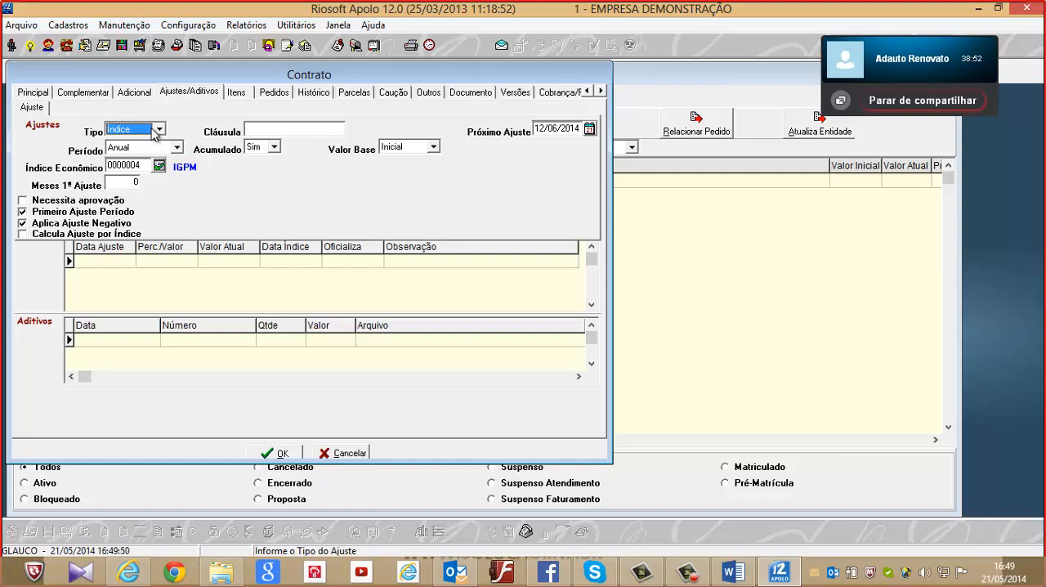
left_click(157, 129)
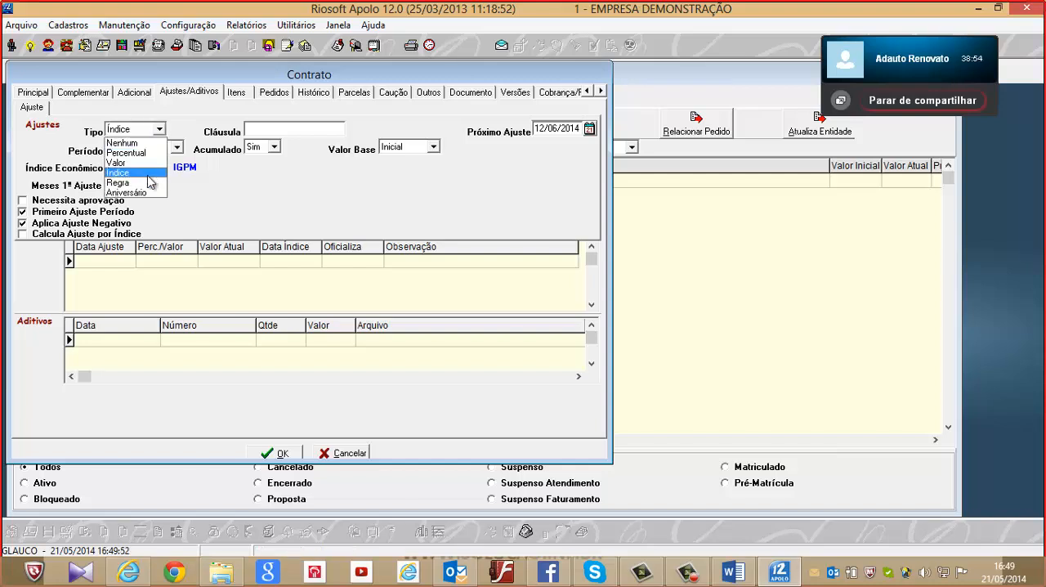
left_click(155, 173)
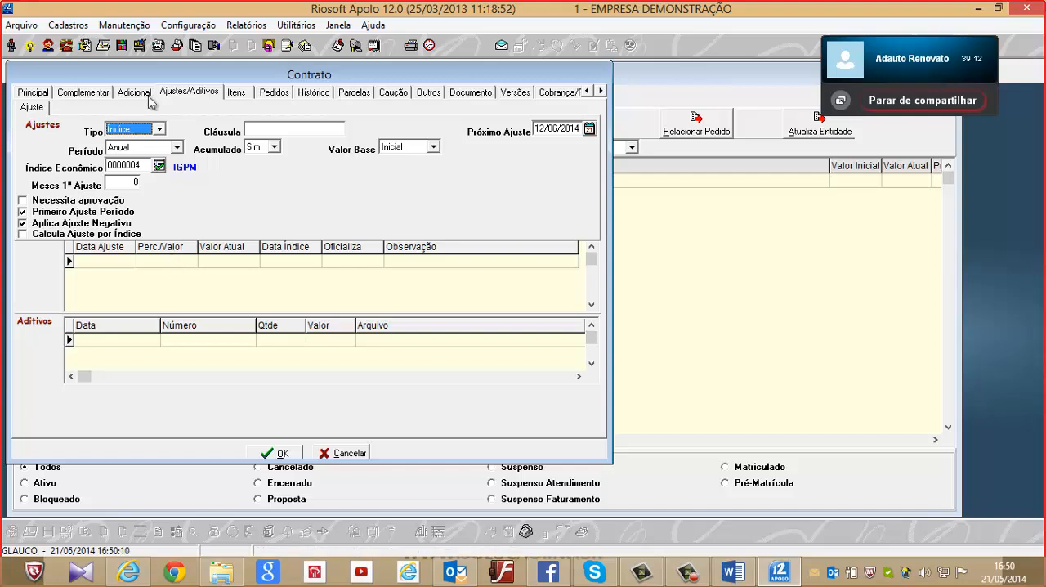
Open the HD 500 GB item among the contract's Itens, view the unused serial numbers, and close the item without saving
left_click(234, 94)
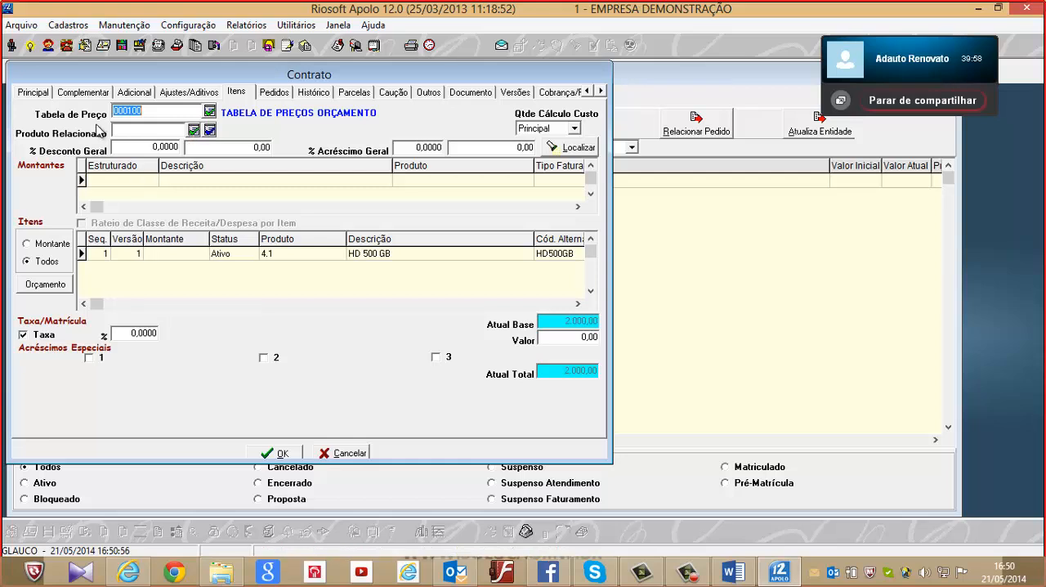
double_click(373, 260)
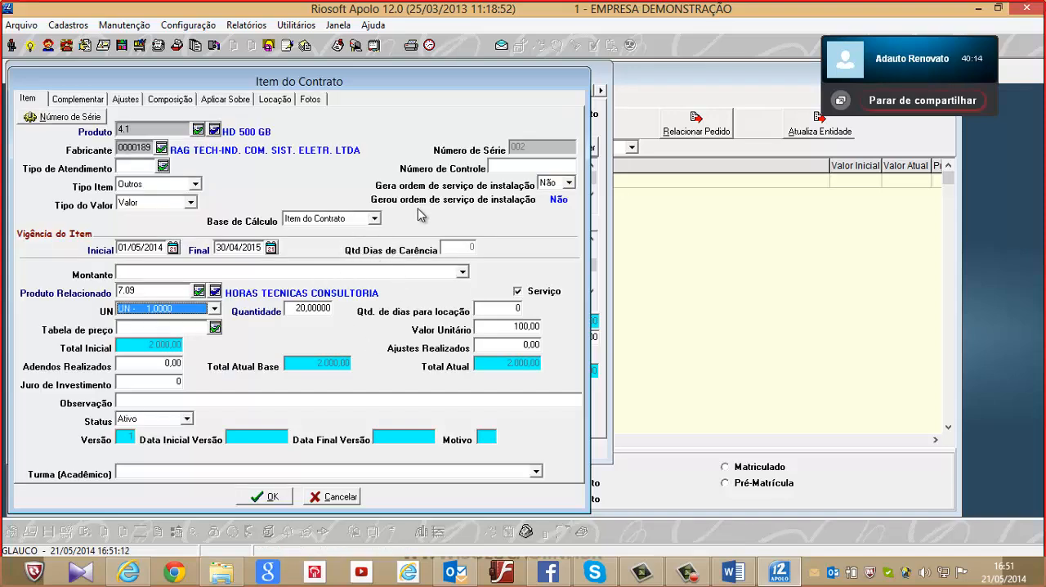
left_click(63, 117)
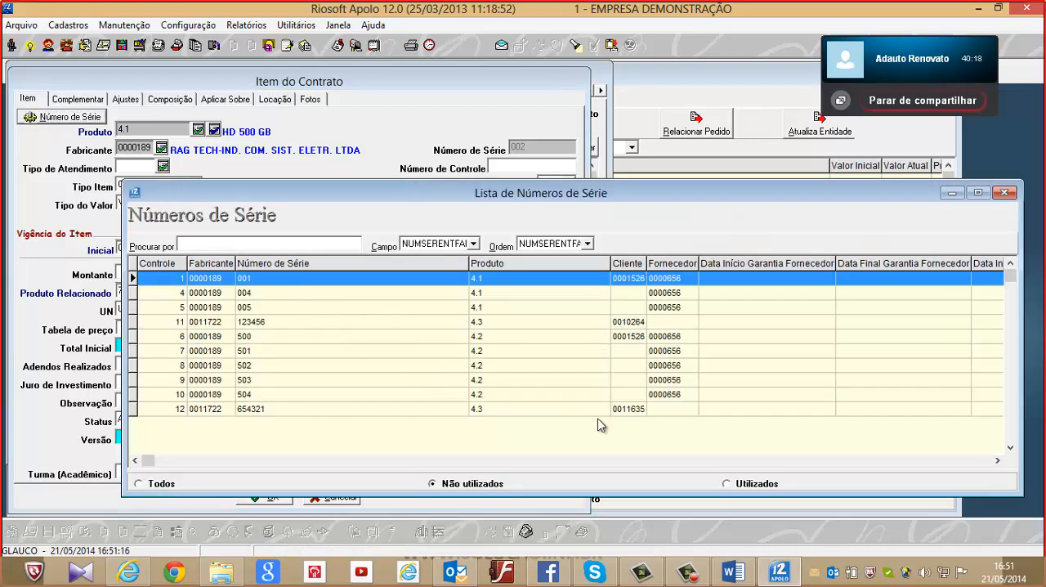
left_click(1005, 193)
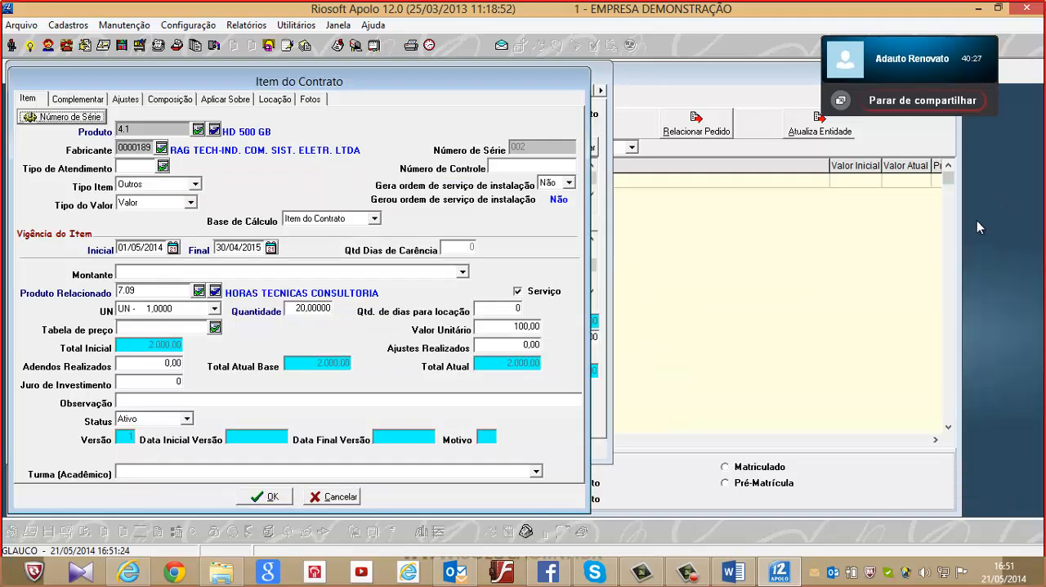
left_click(334, 497)
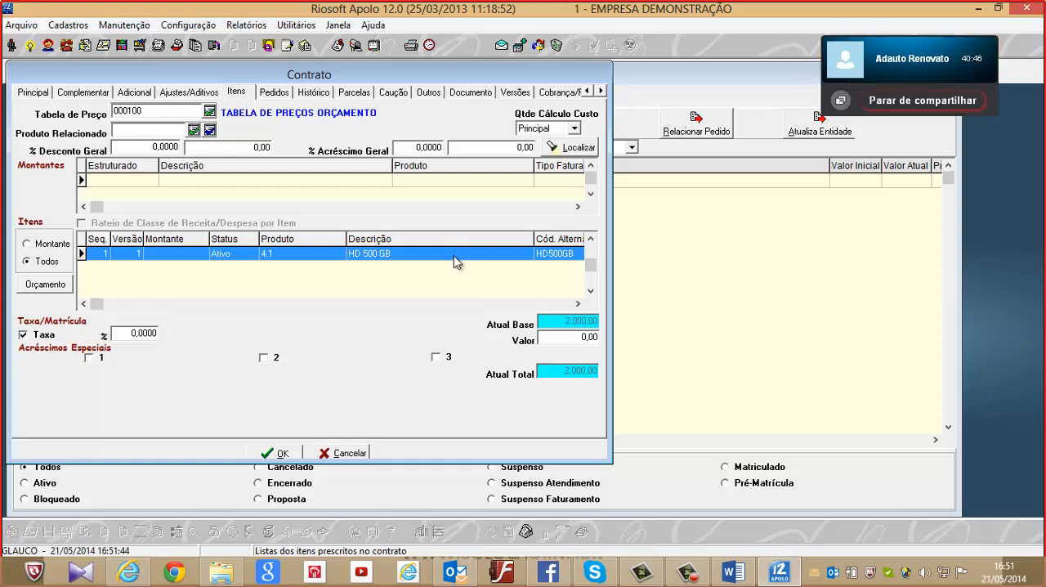
Revisit the contract's Adicional data and the HD 500 GB item's details, and leave the item without saving
left_click(132, 95)
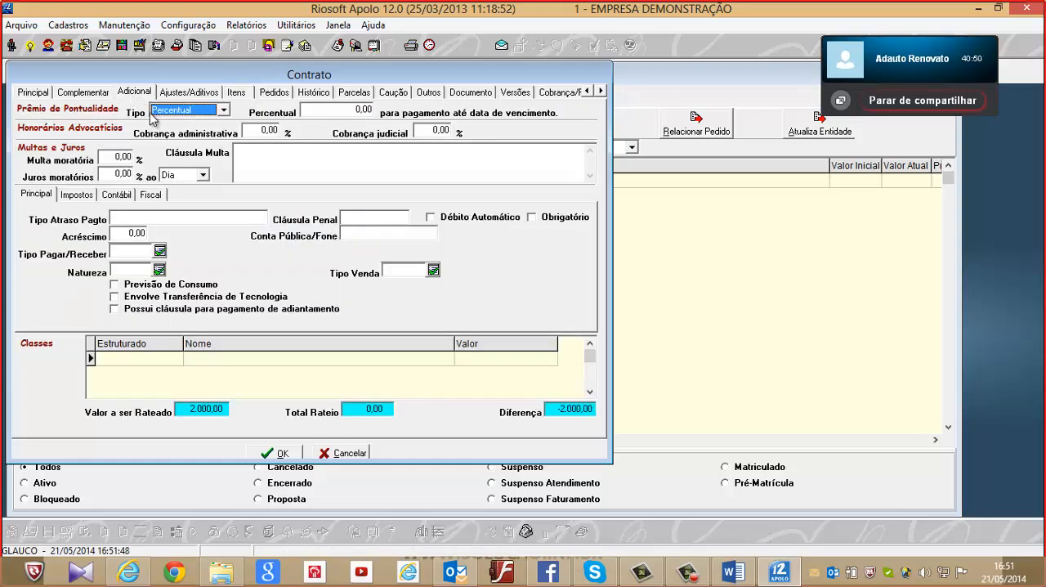
left_click(238, 94)
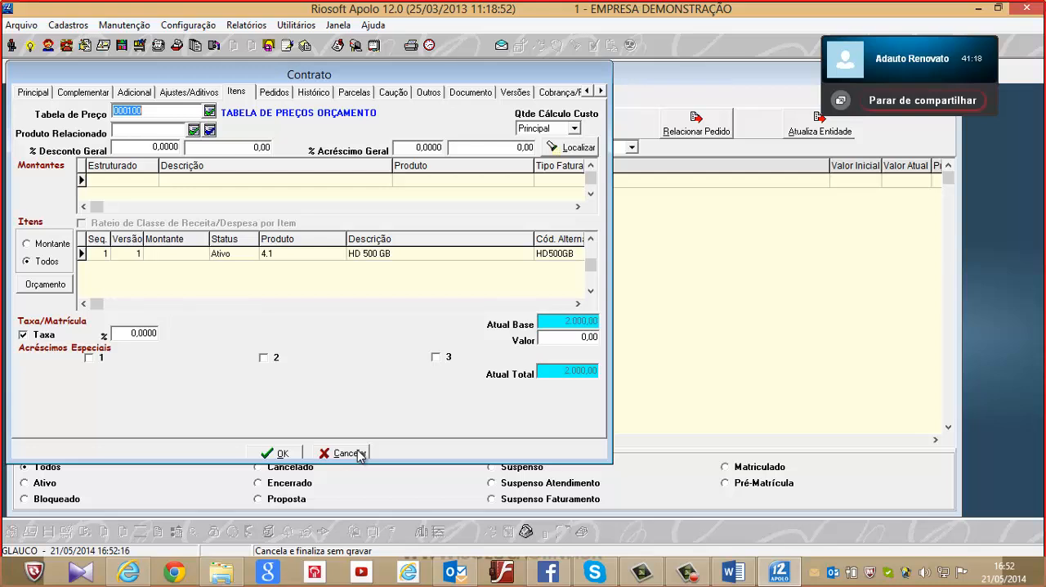
double_click(335, 255)
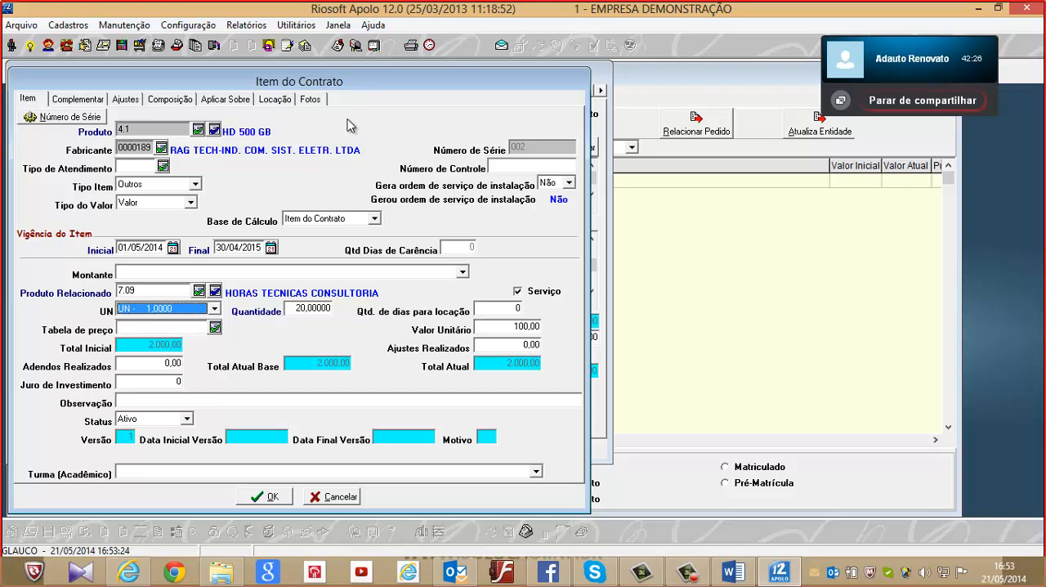
left_click(340, 498)
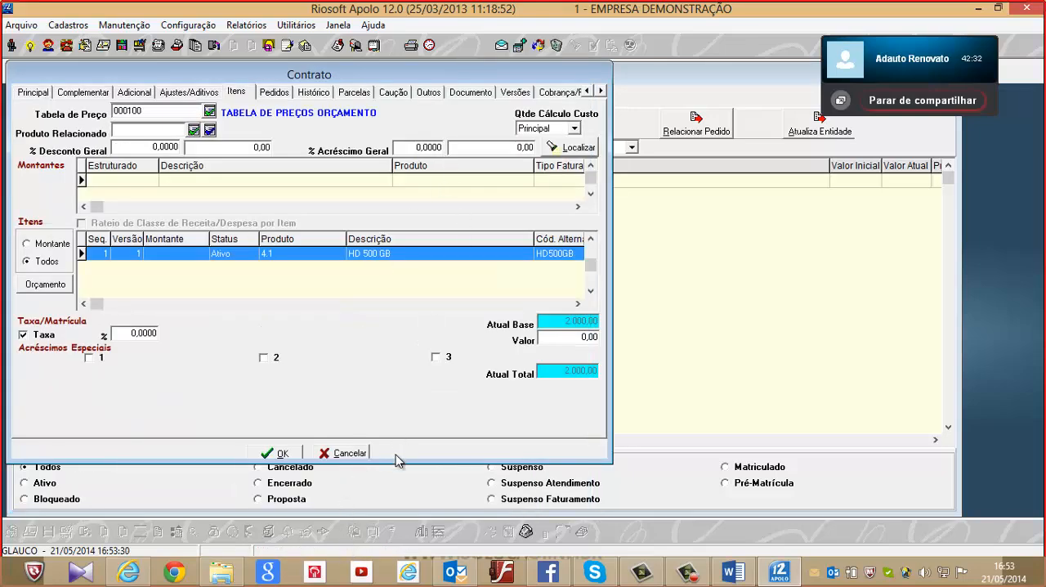
Close the contract without saving, confirm the cancellation, and close the Lista de Contratos
left_click(352, 455)
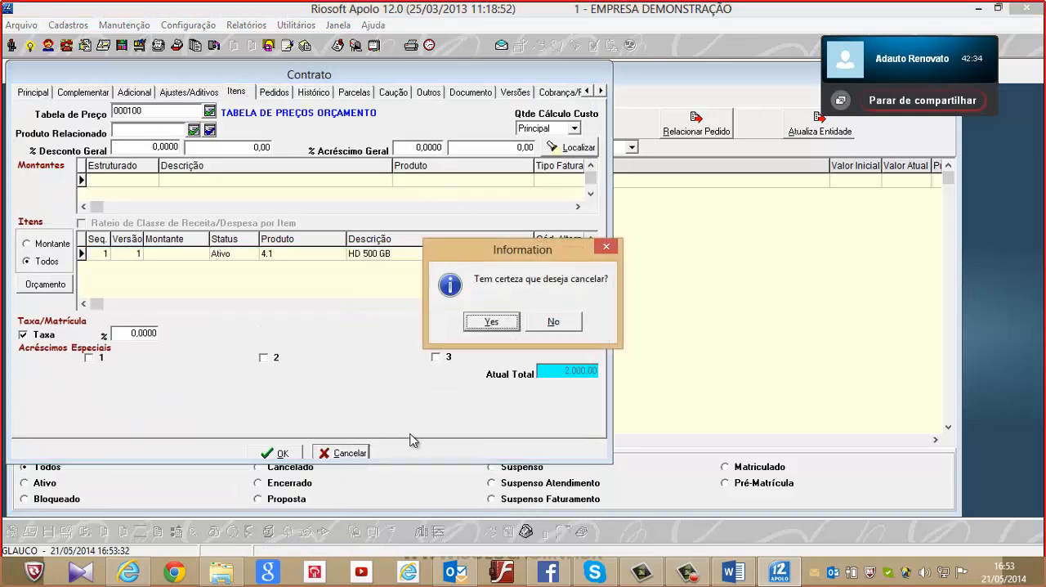
left_click(504, 322)
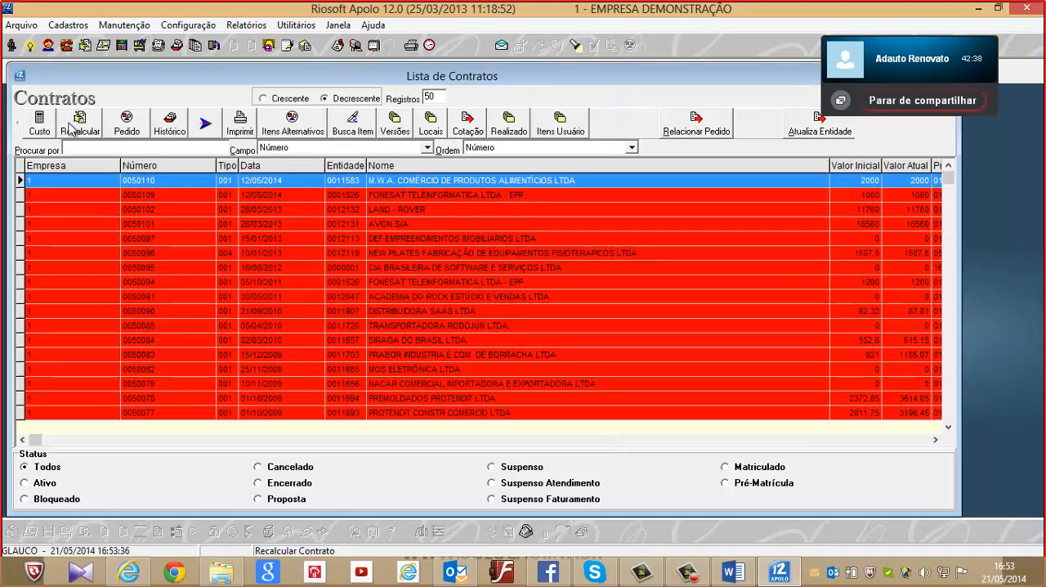
double_click(21, 75)
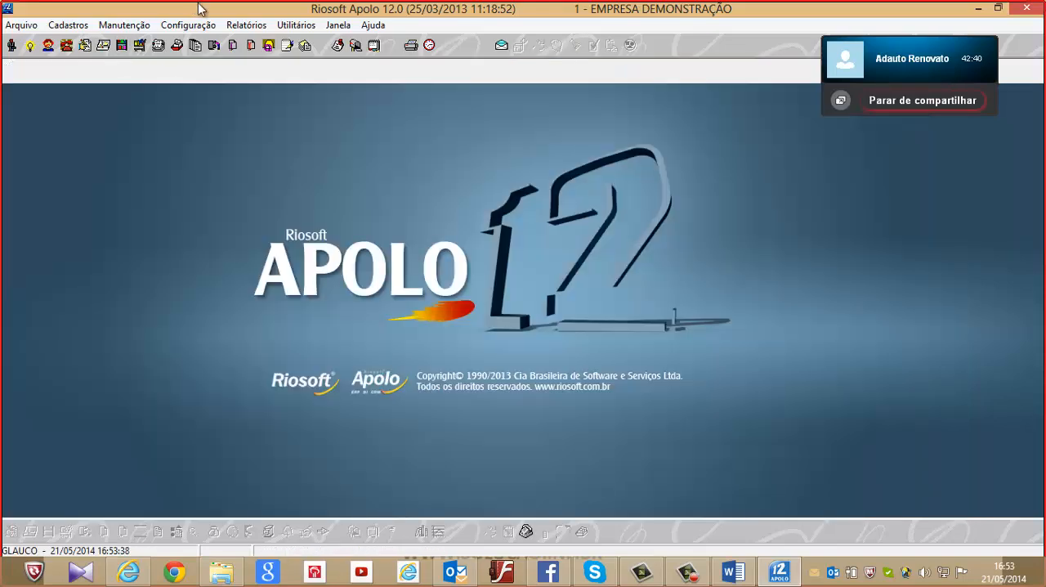
Open Gerar Pedido de Contrato for Contrato a Receber and set the period from 01/07/2013 to 31/07/2013
left_click(119, 25)
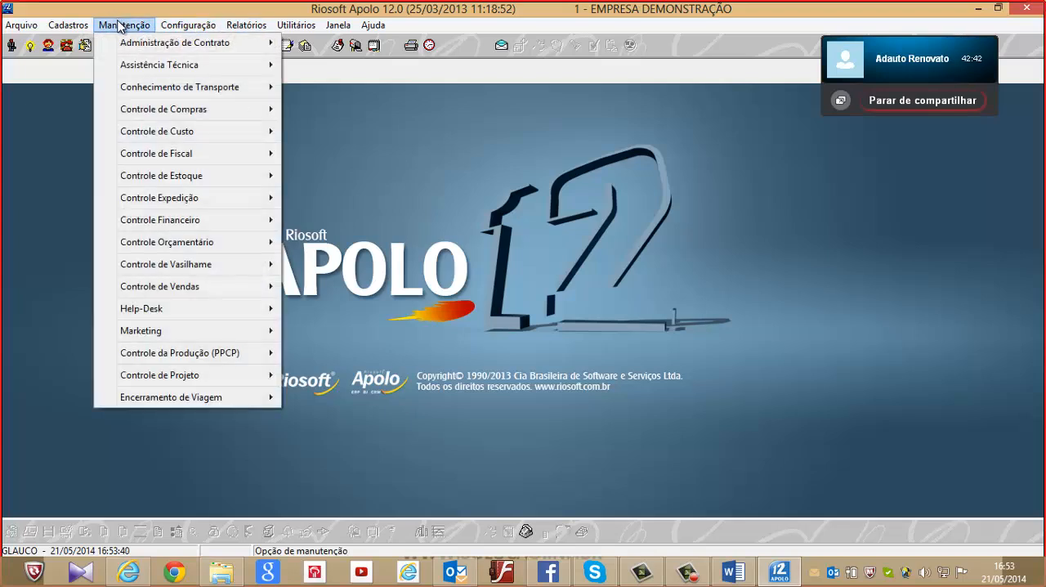
mouse_move(139, 52)
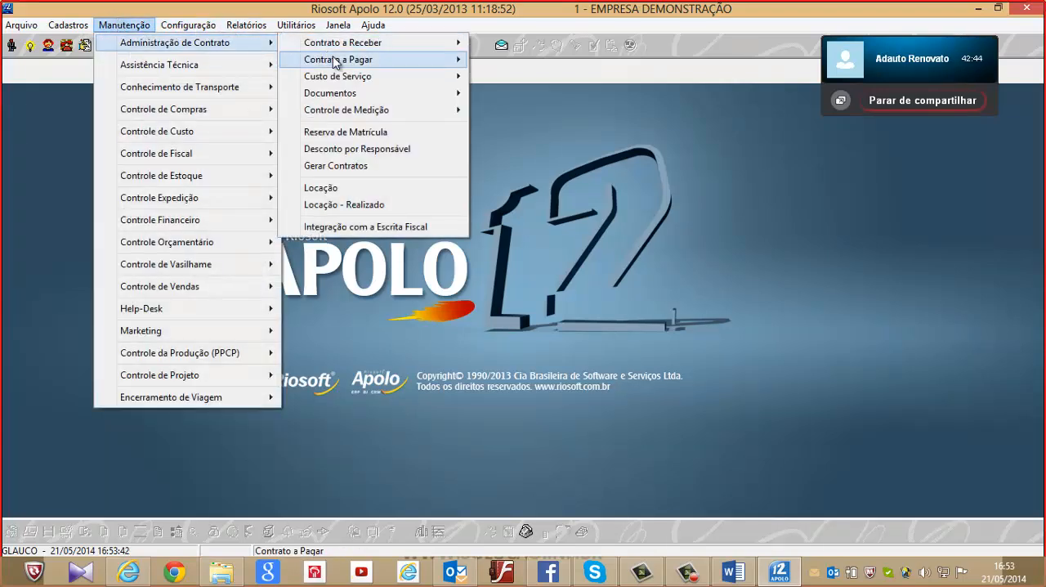
mouse_move(349, 47)
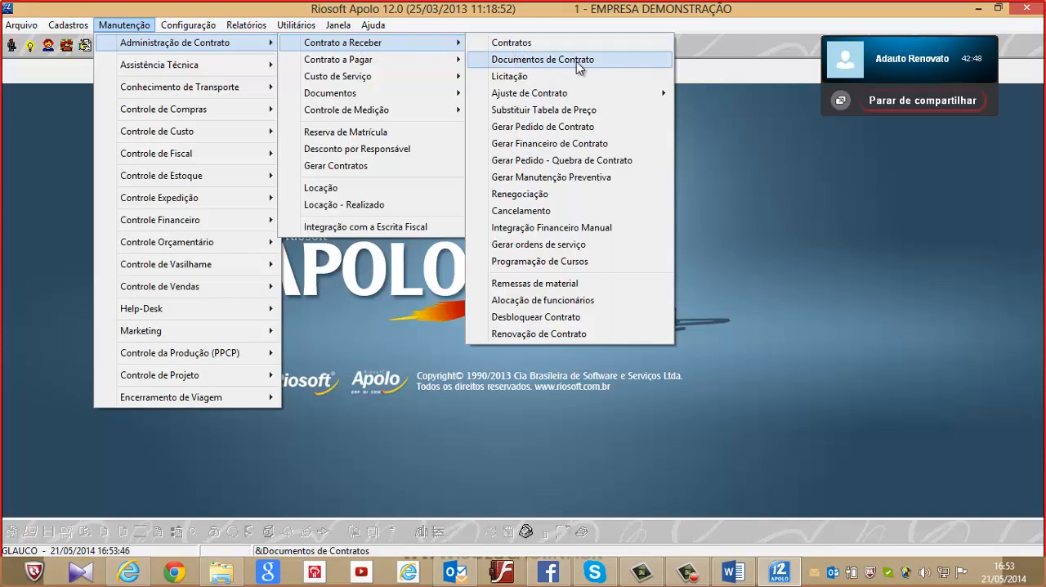
left_click(609, 131)
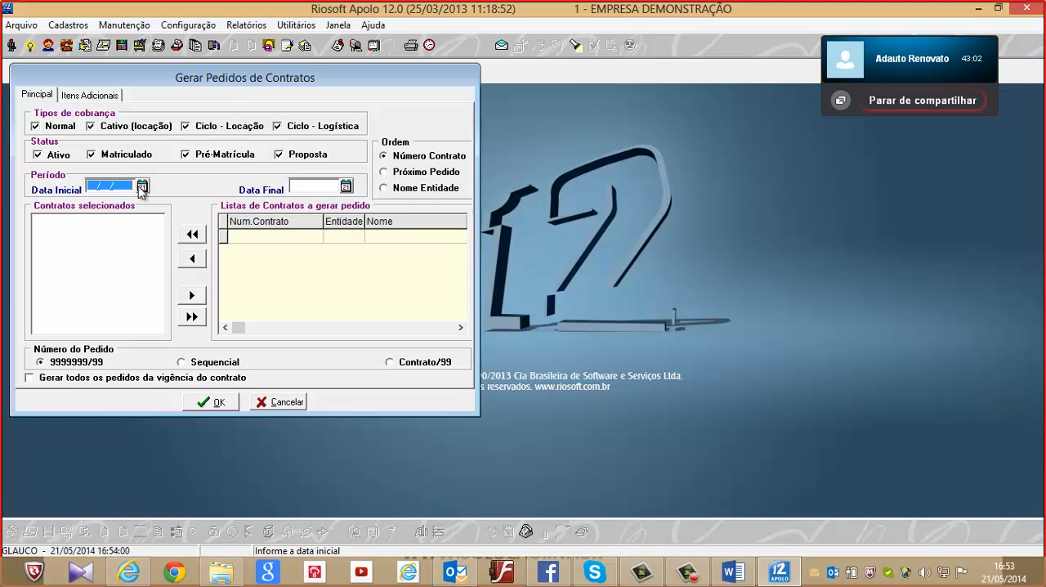
left_click(142, 187)
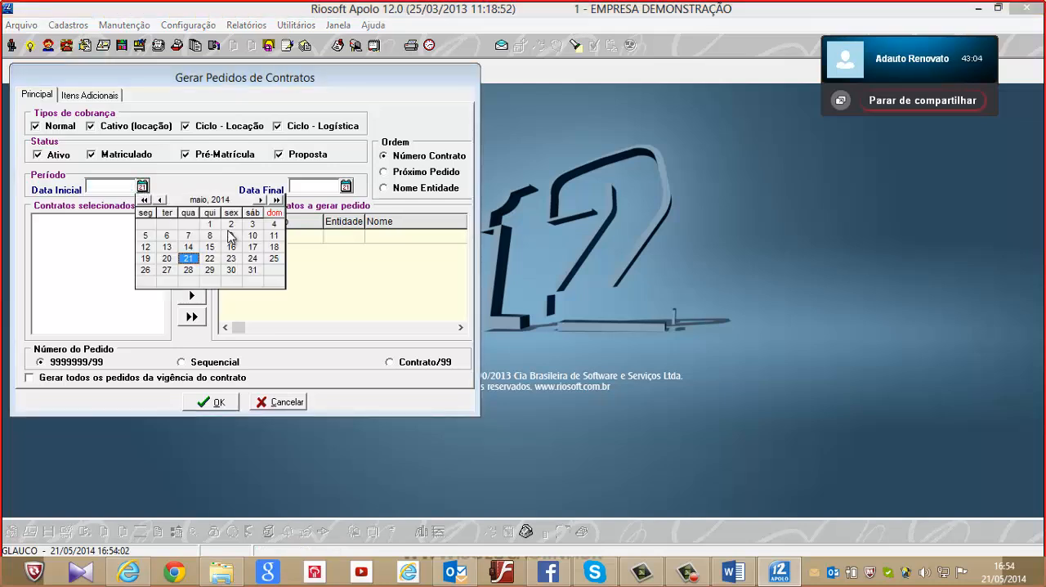
left_click(161, 201)
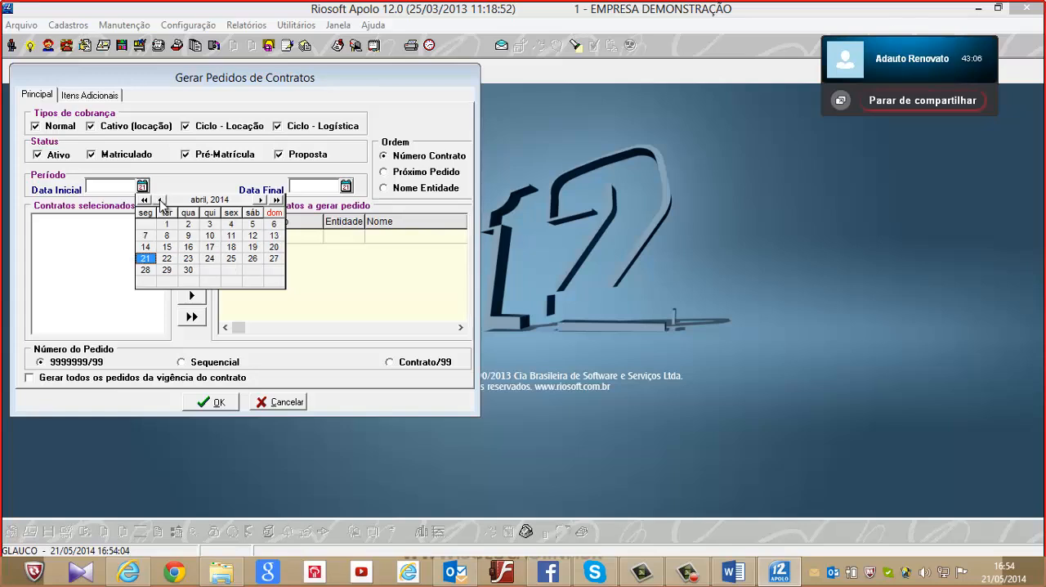
left_click(161, 201)
left_click(161, 201)
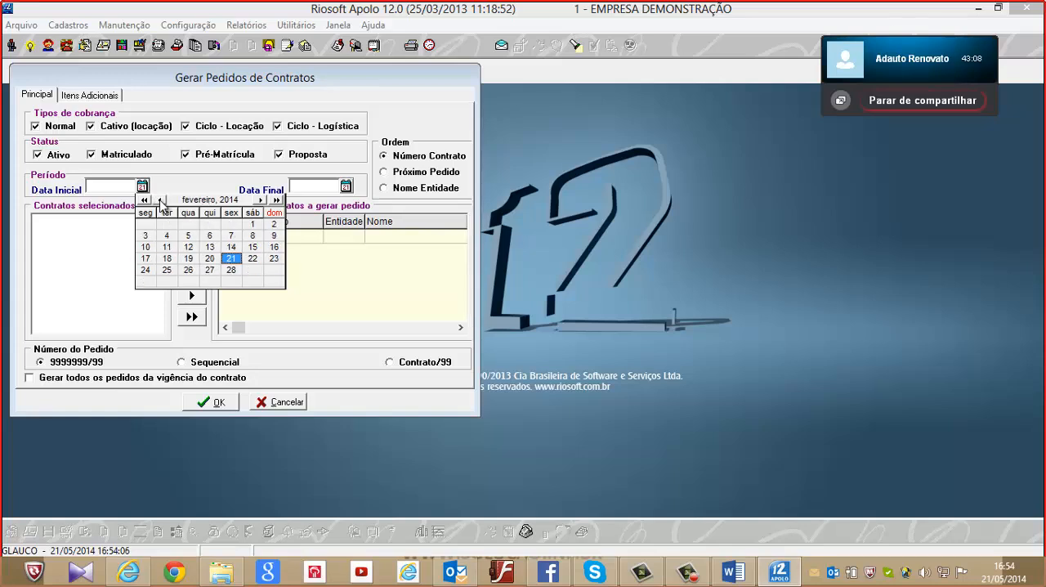
left_click(161, 201)
left_click(161, 201)
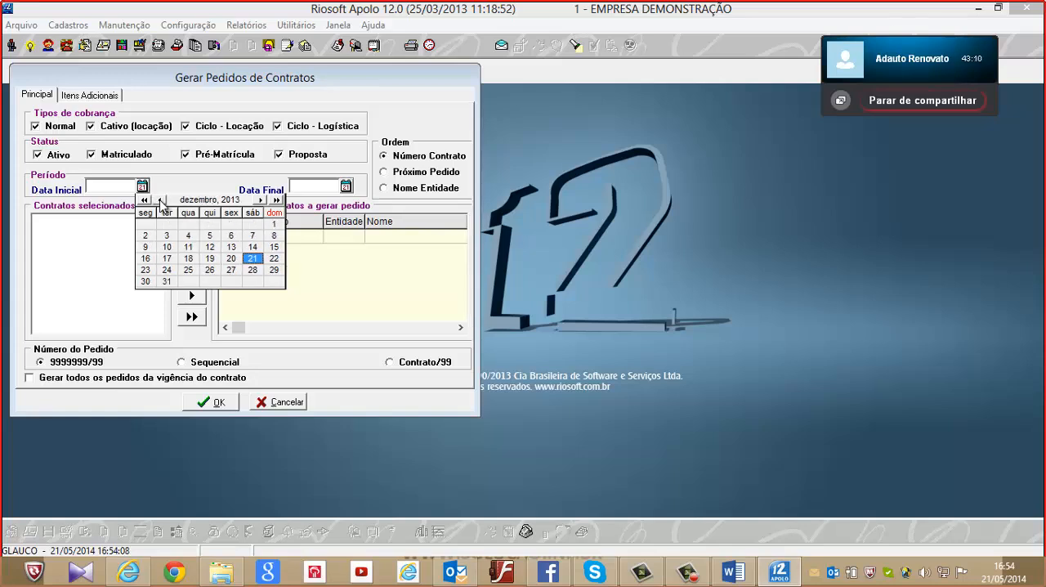
left_click(162, 201)
left_click(161, 201)
left_click(161, 201)
left_click(161, 201)
left_click(161, 201)
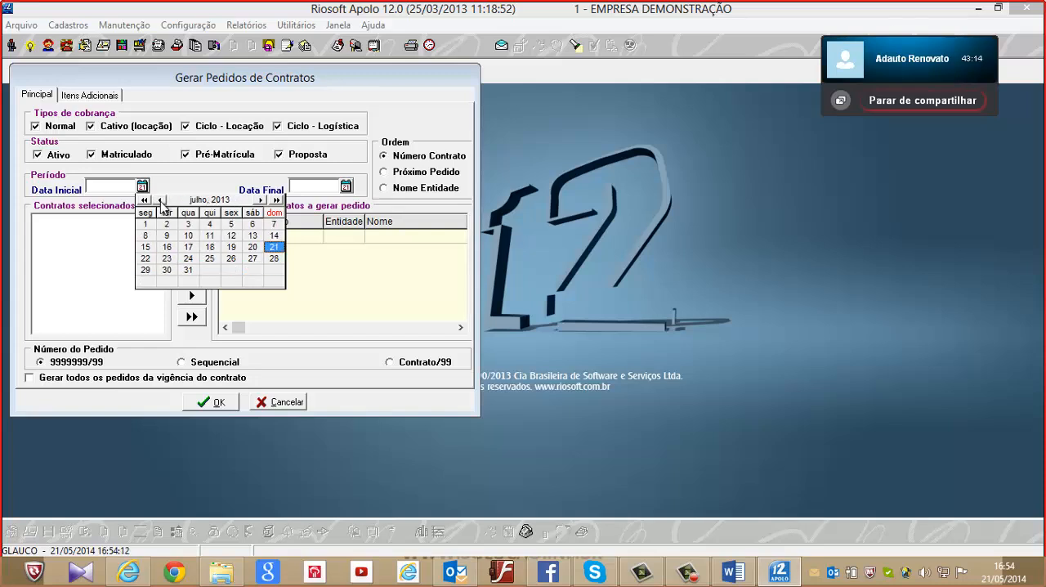
left_click(148, 225)
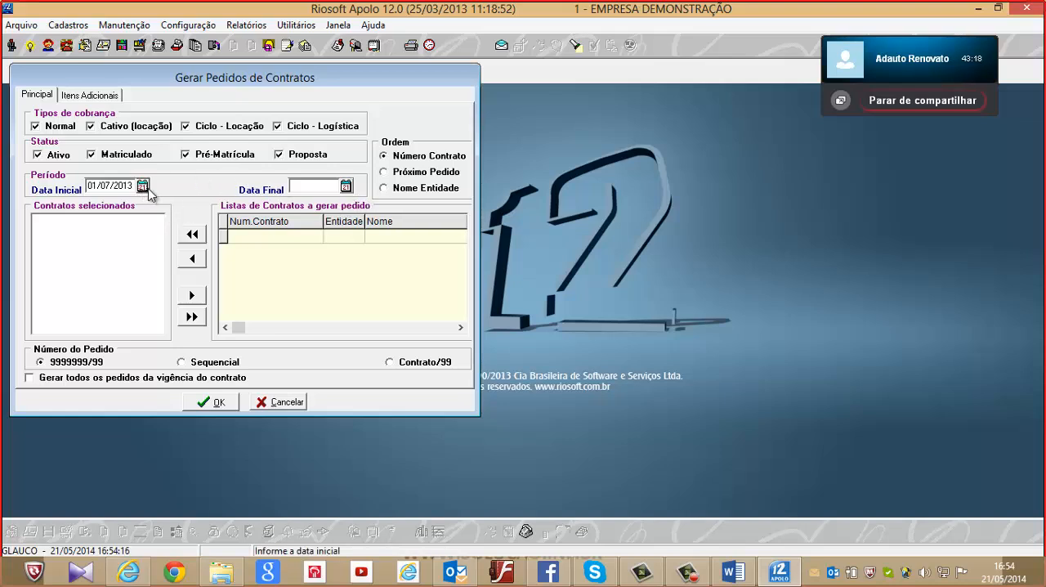
key("Tab")
key("Tab")
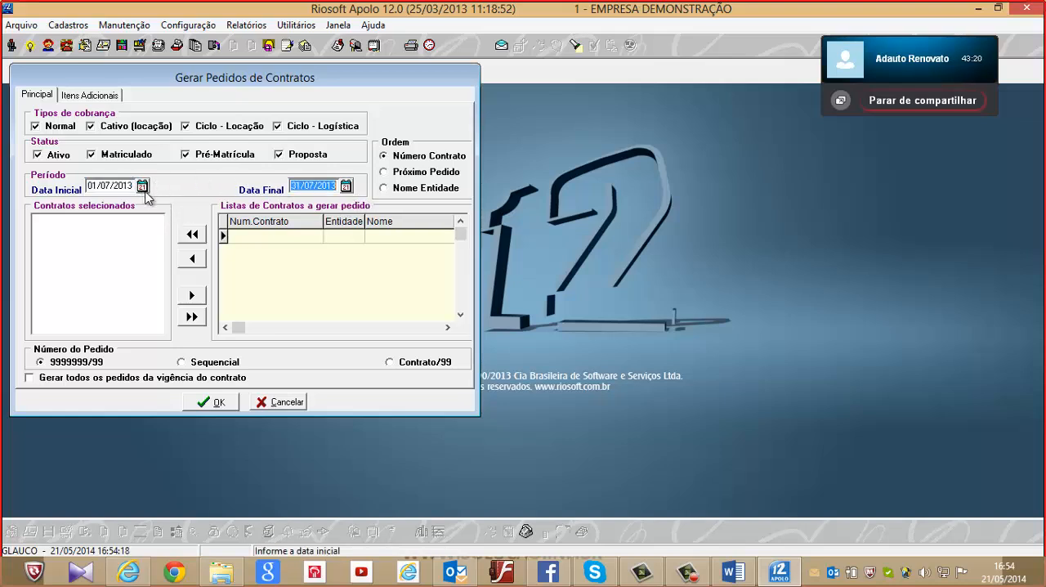
Reopen the Data Inicial calendar and cancel the contract order generation
left_click(142, 186)
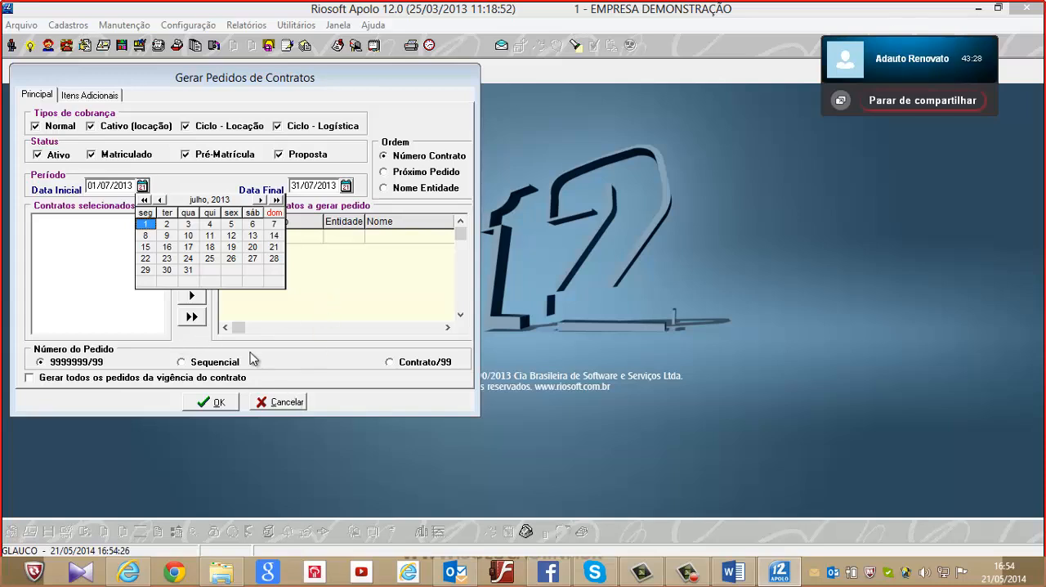
left_click(309, 407)
left_click(311, 411)
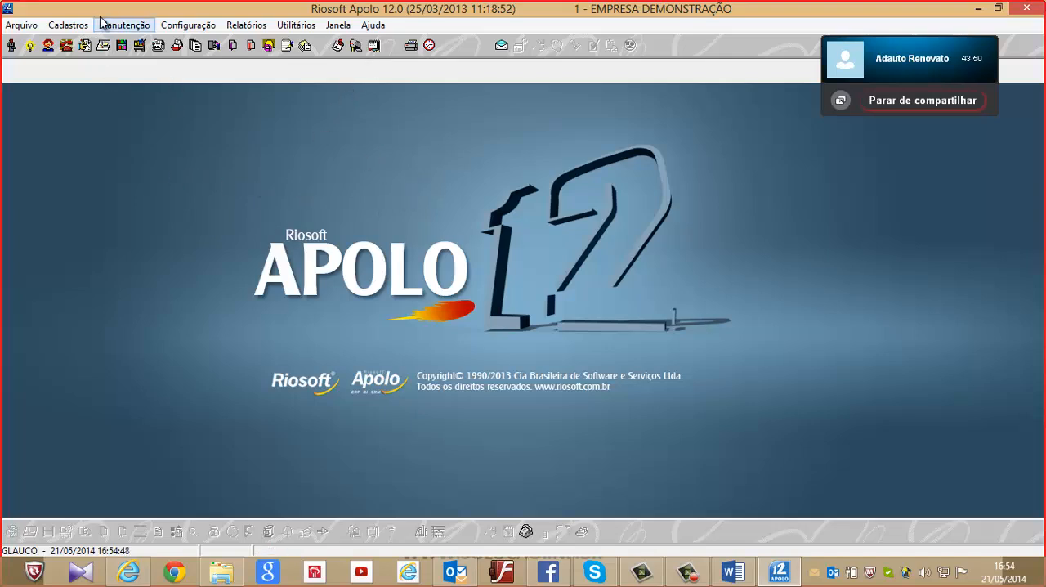
Start Sync 12.0 from the desktop's Apolo Demo Serviços folder, minimize it, and switch back to Riosoft Apolo
mouse_move(979, 64)
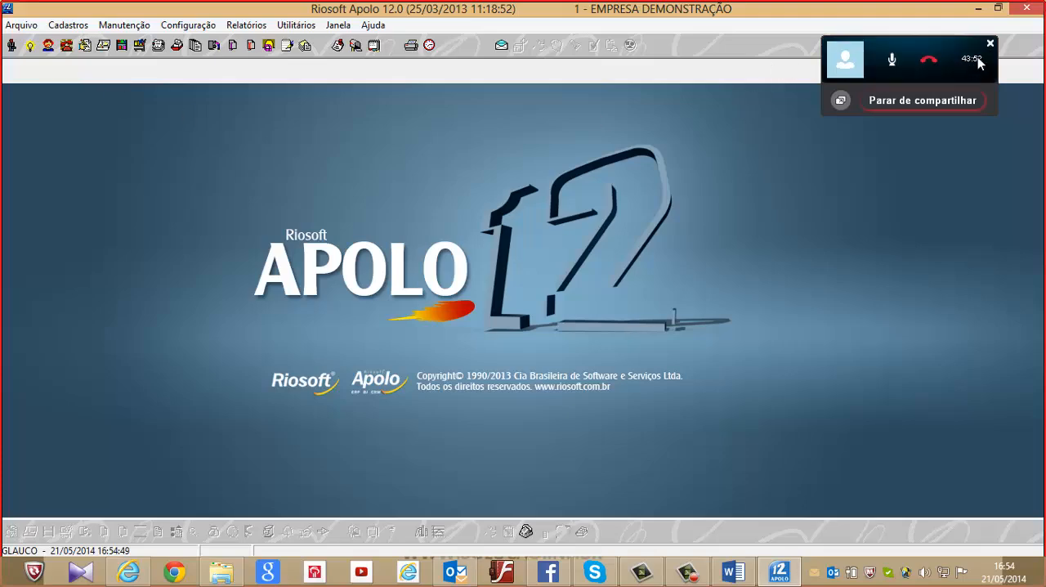
left_click(980, 9)
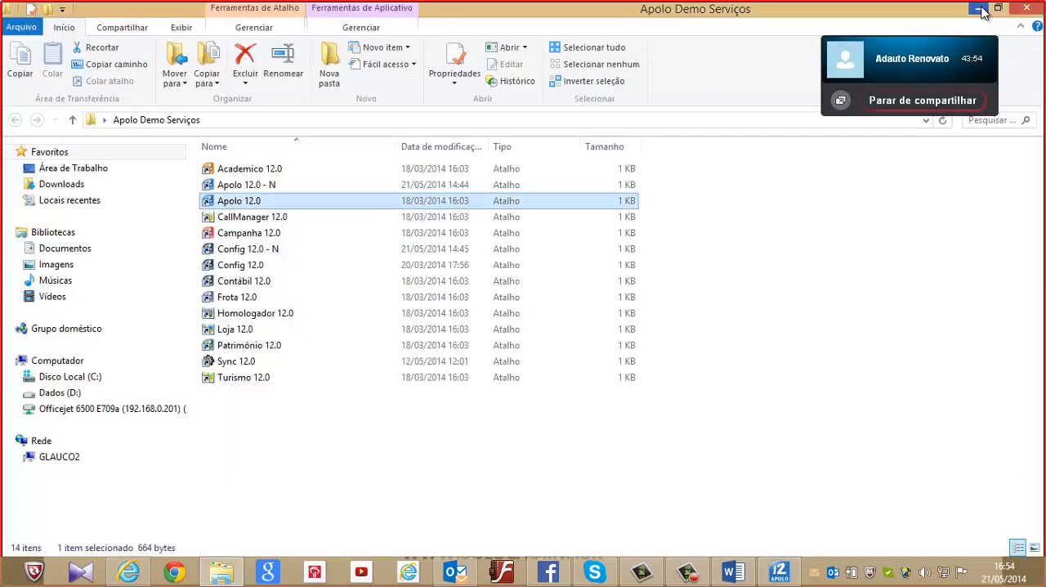
left_click(981, 9)
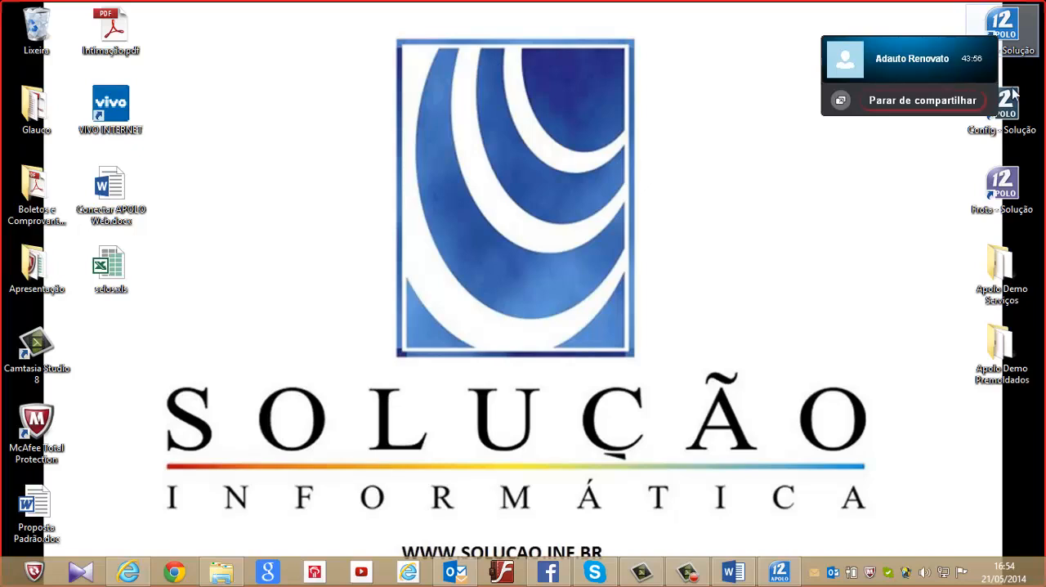
double_click(1007, 285)
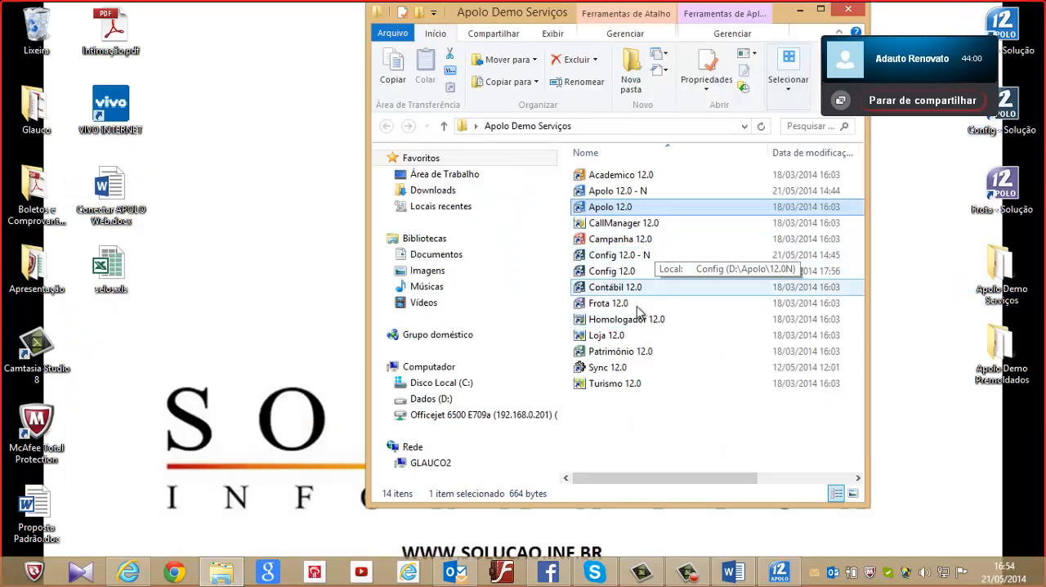
double_click(623, 375)
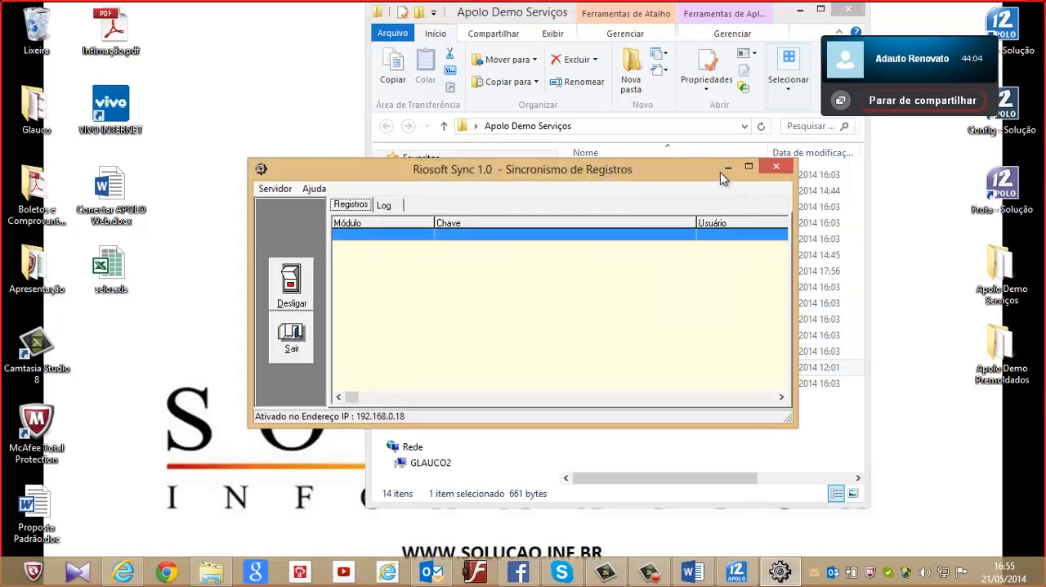
left_click(728, 166)
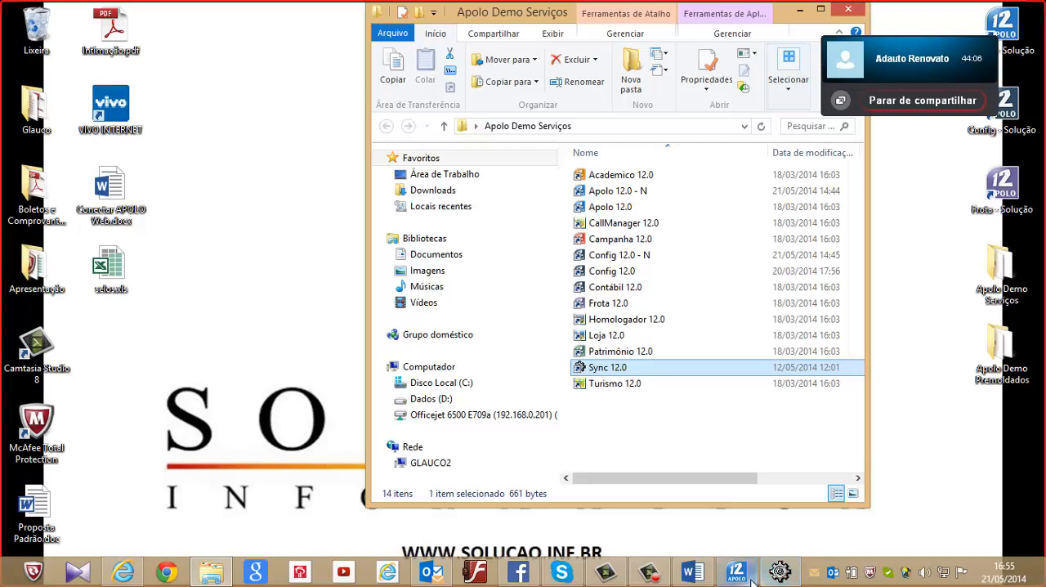
left_click(736, 570)
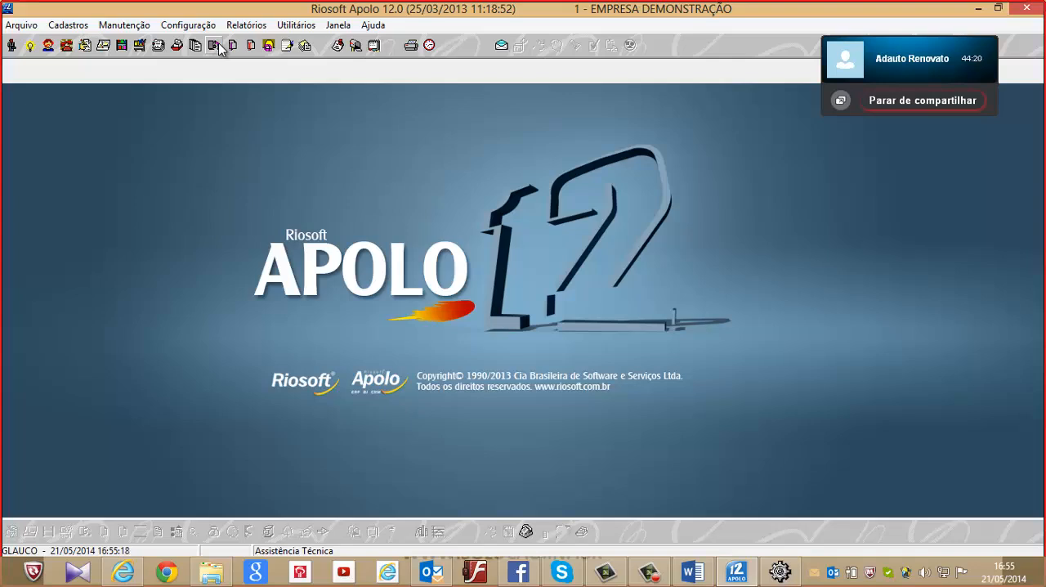
Open the general Tipos de Etapa register and go through the CONTRATO stages from ABRIR A ORDEM to FINALIZAR A ORDEM DE SERVIÇO
left_click(63, 29)
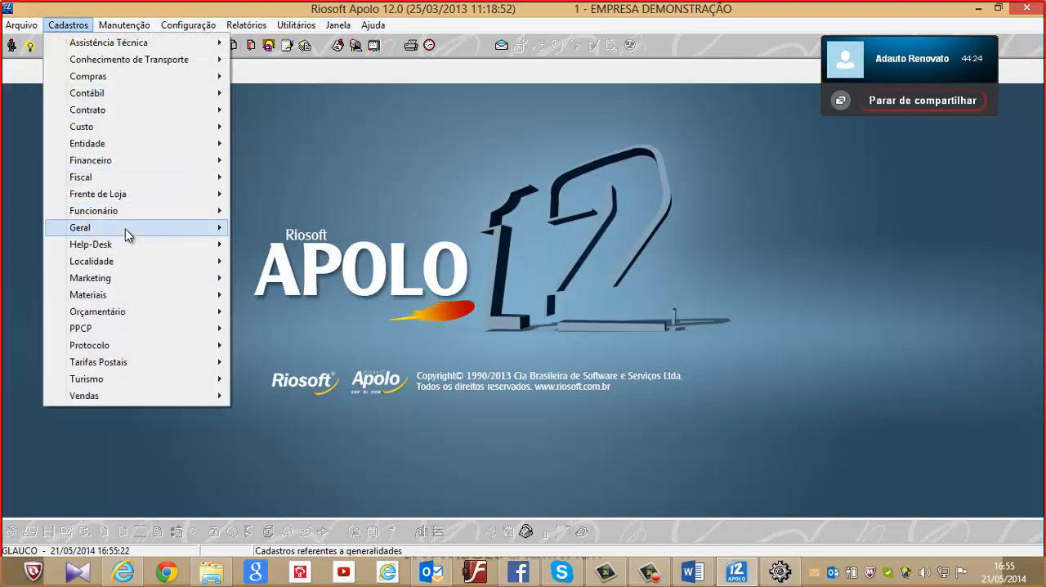
mouse_move(127, 233)
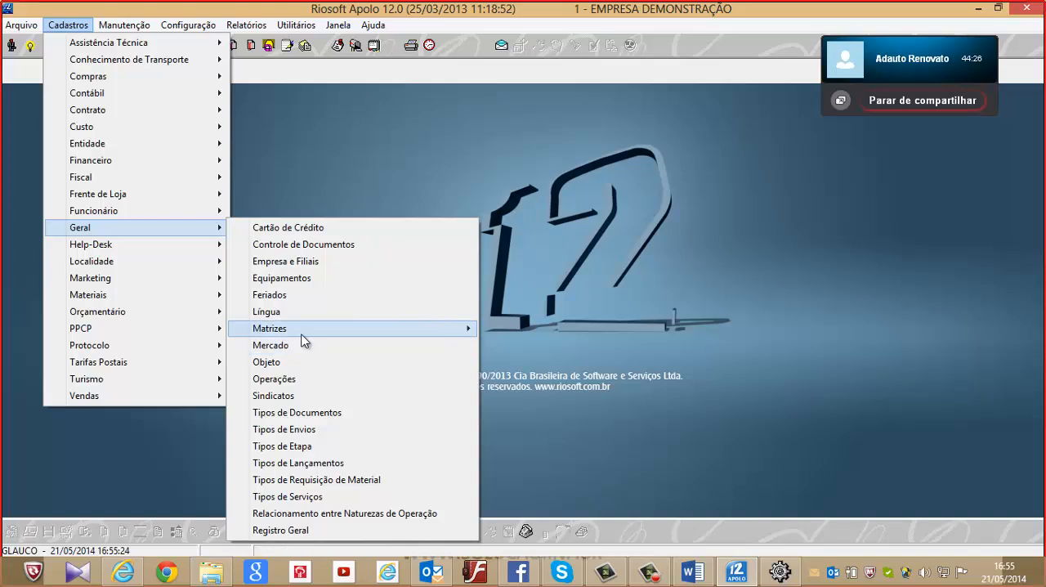
mouse_move(304, 337)
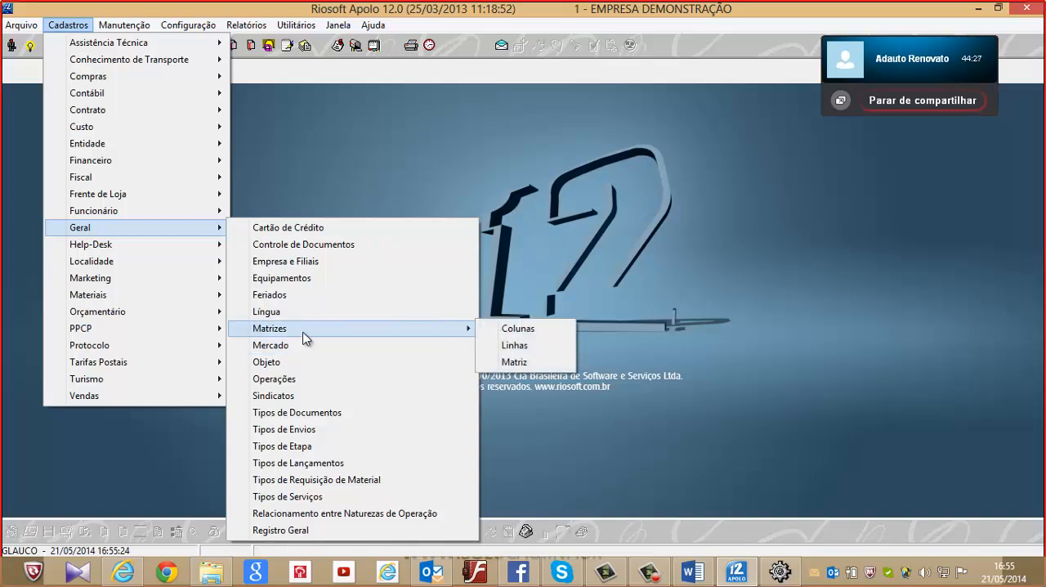
left_click(308, 451)
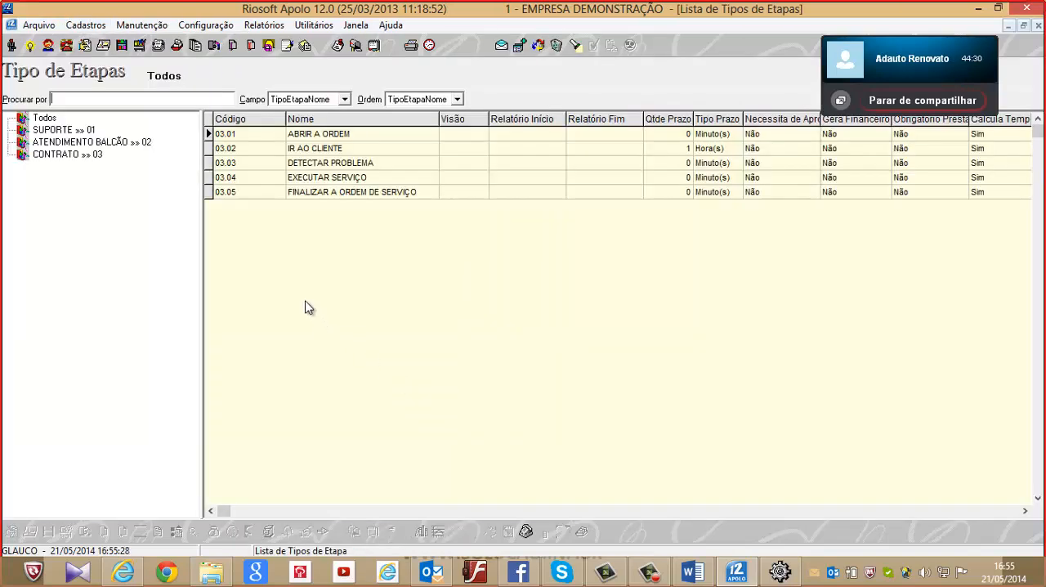
left_click(50, 155)
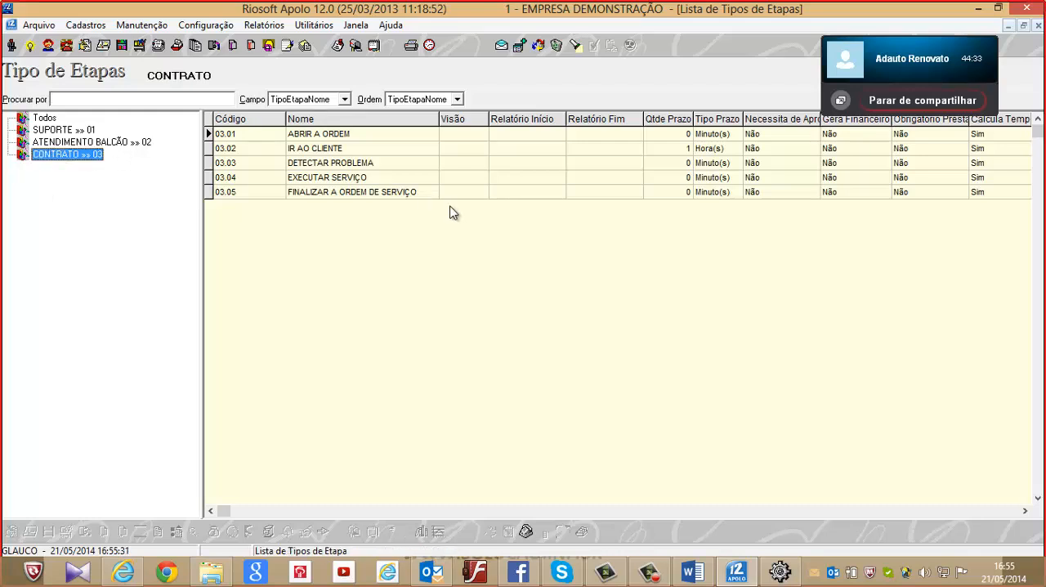
left_click(370, 135)
left_click(402, 152)
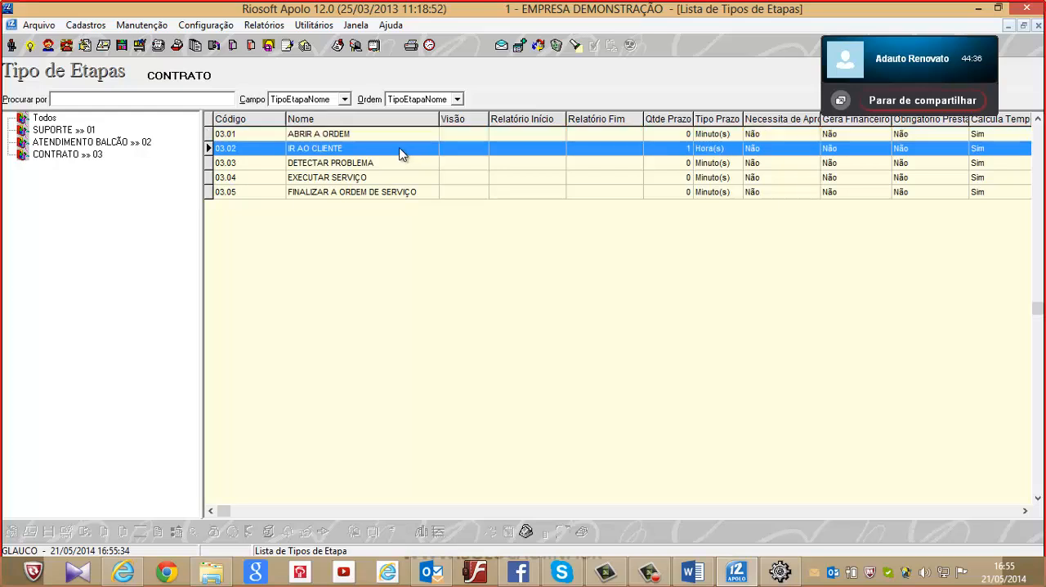
left_click(391, 167)
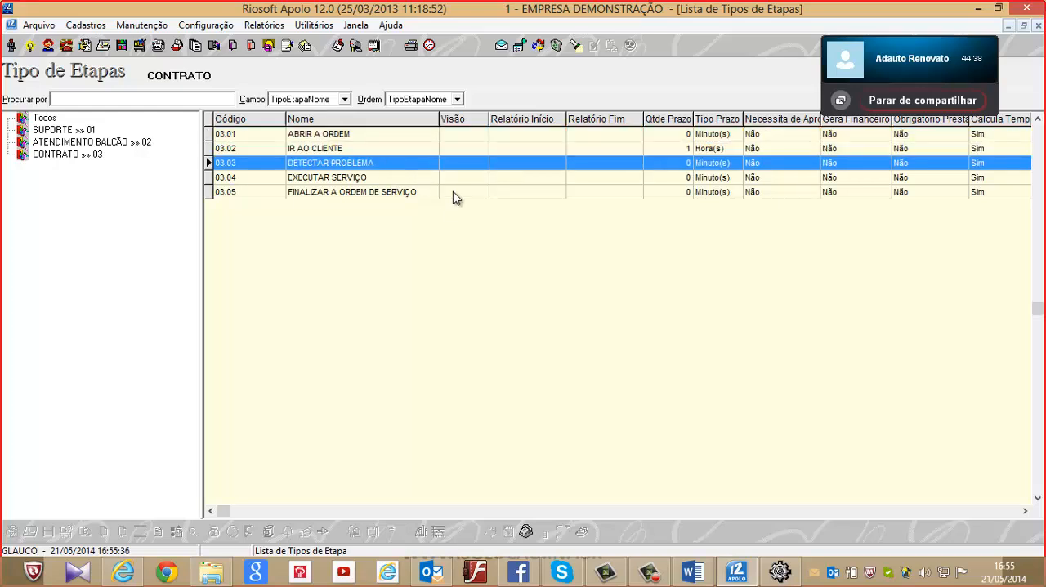
left_click(380, 178)
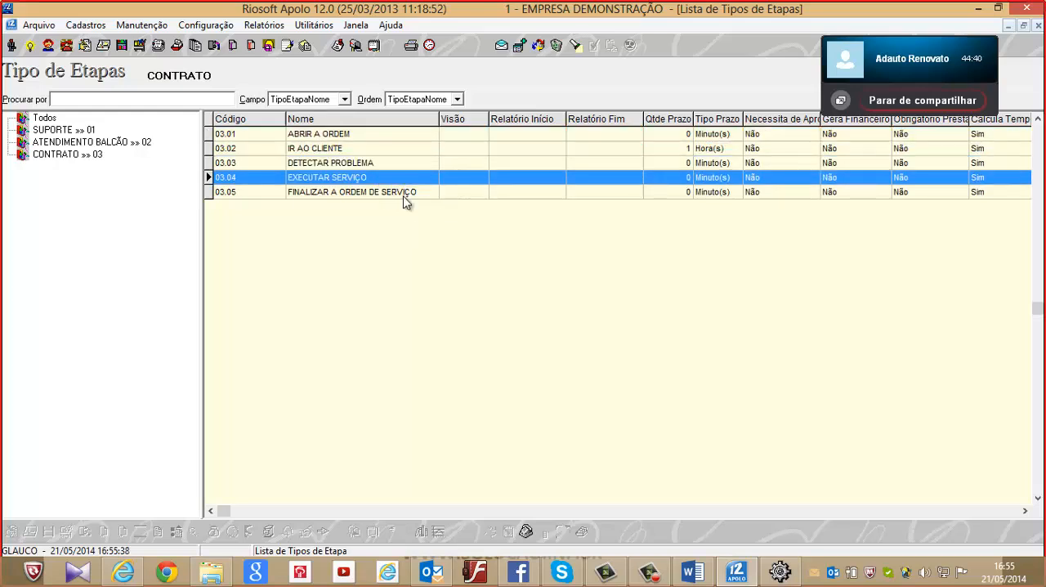
left_click(404, 193)
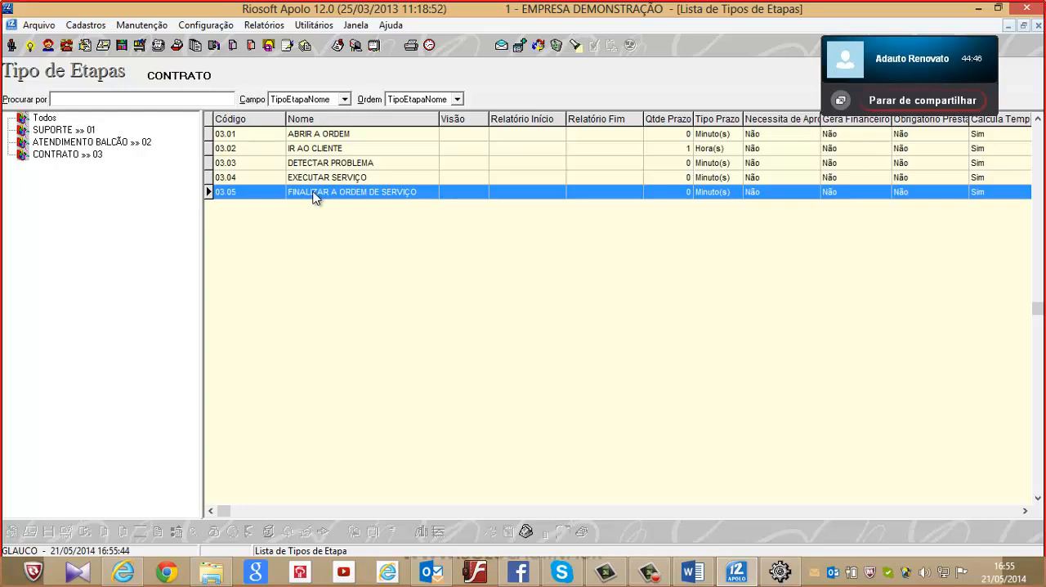
Go through the stages of the ATENDIMENTO BALCÃO group, from PRÉ-ORÇAMENTO to the finalization of the service order
left_click(55, 143)
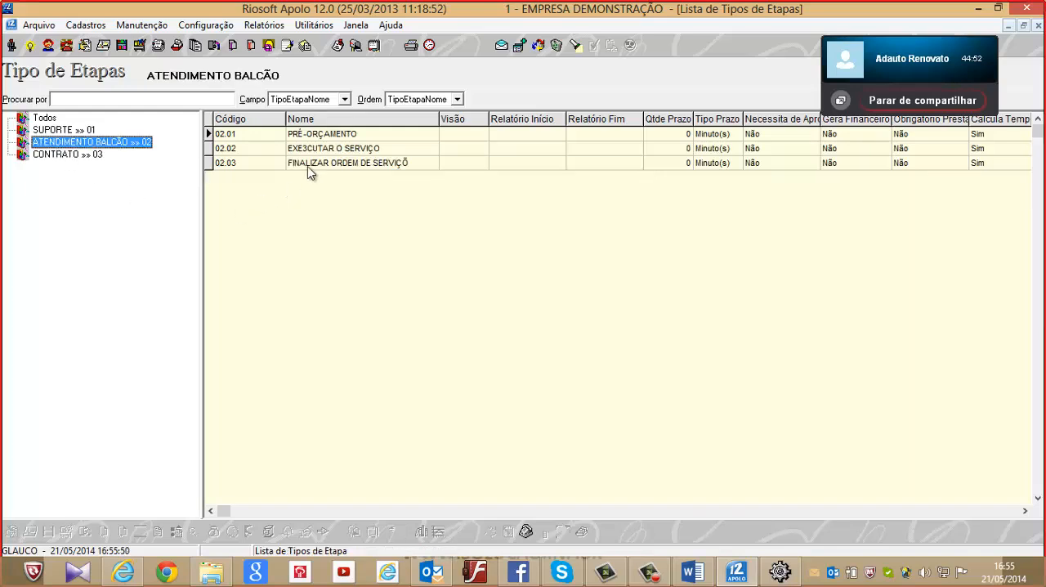
left_click(342, 137)
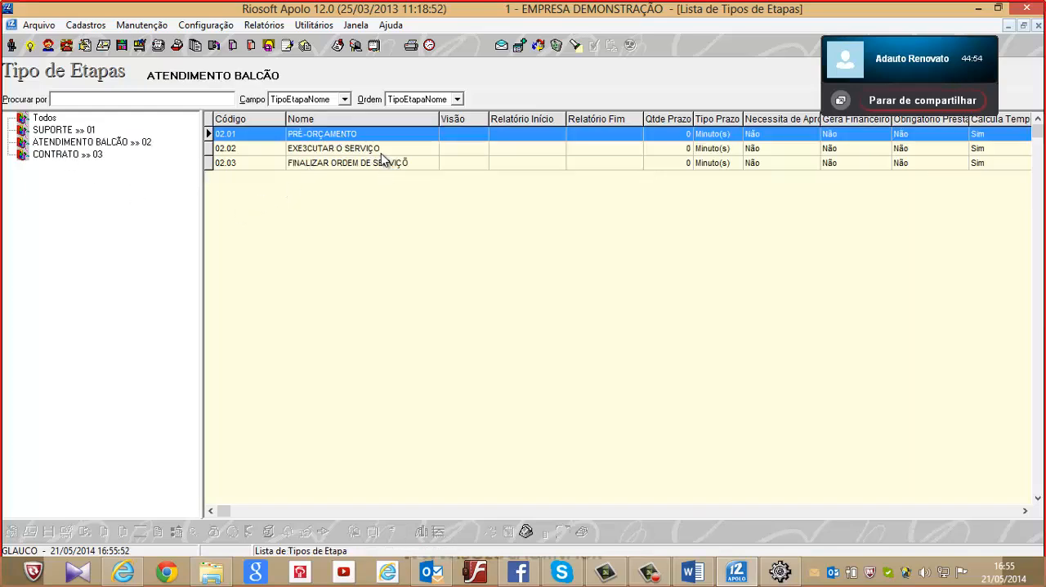
left_click(379, 149)
left_click(399, 169)
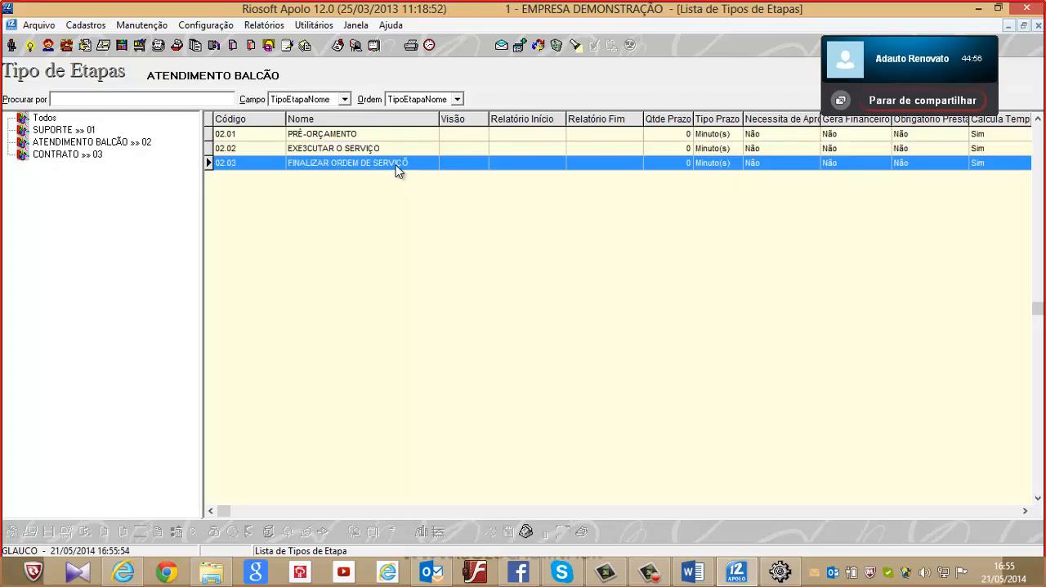
Open the PRÉ-ORÇAMENTO stage type of ATENDIMENTO BALCÃO and view its Próxima Etapa settings
left_click(388, 135)
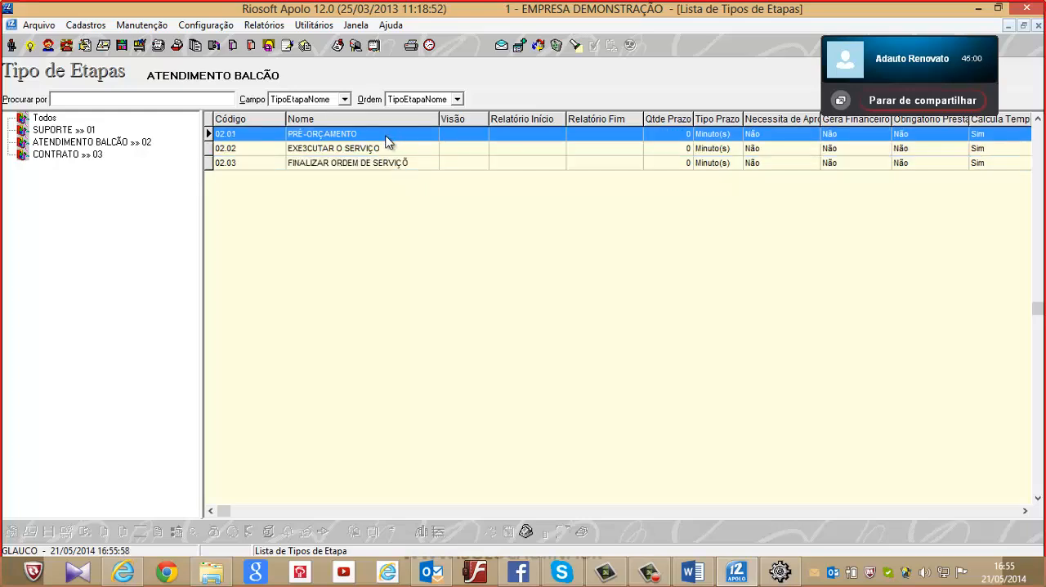
double_click(392, 139)
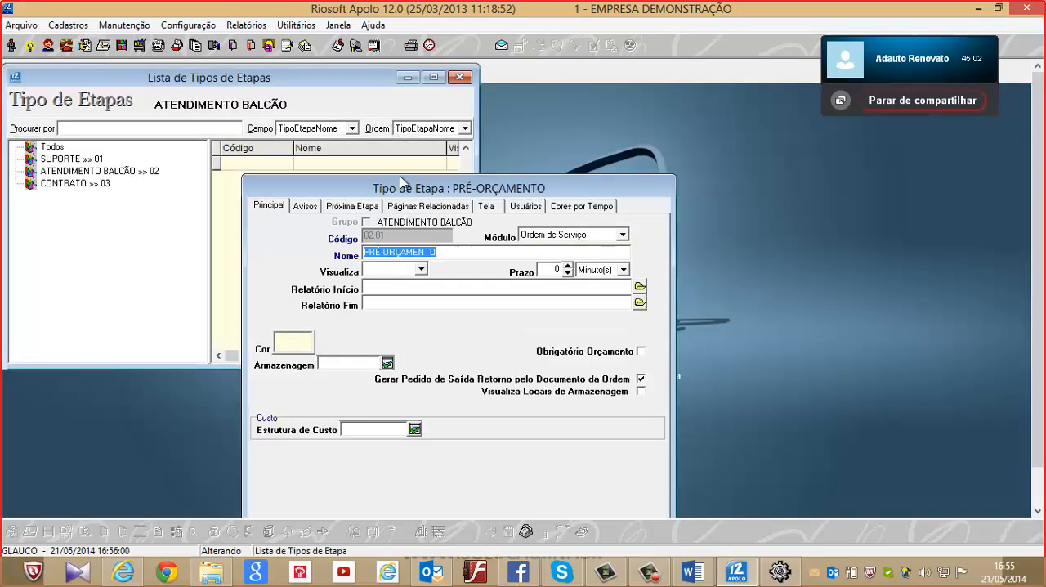
left_click_drag(389, 179, 370, 98)
left_click(352, 111)
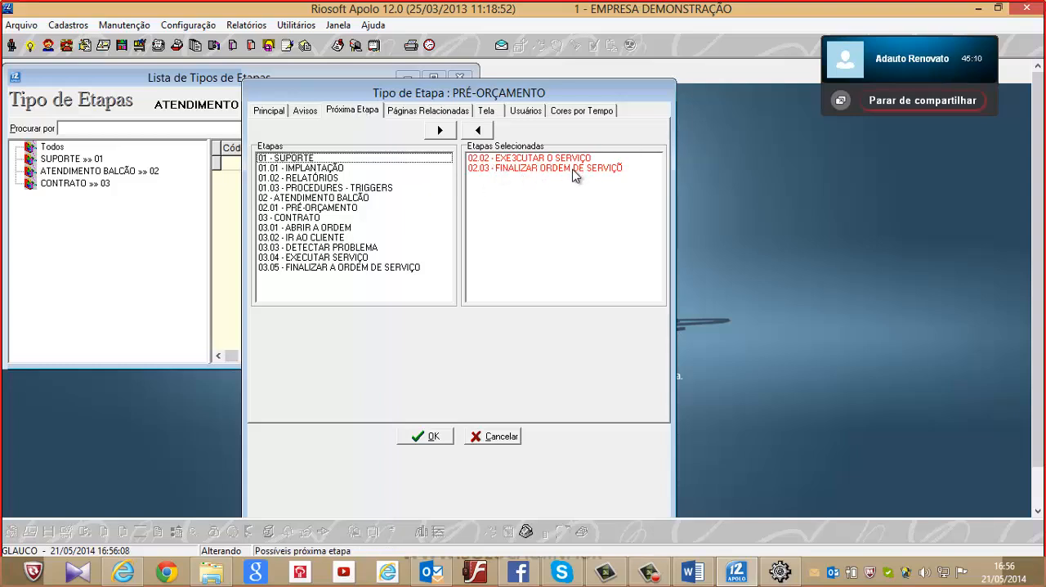
View the users assigned to the PRÉ-ORÇAMENTO stage type, cancel the dialog, and close the stage types list
left_click(526, 110)
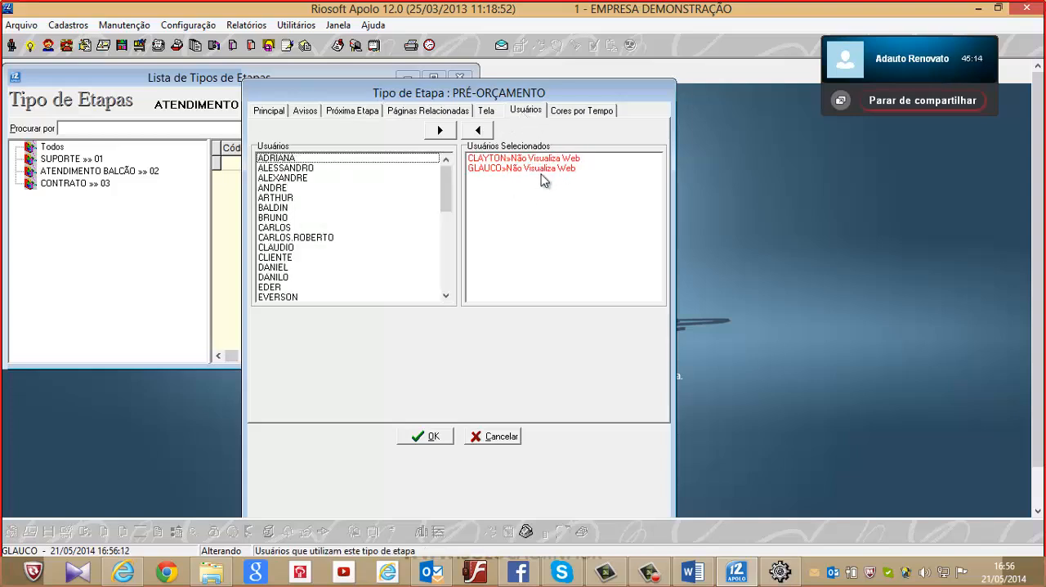
left_click(498, 436)
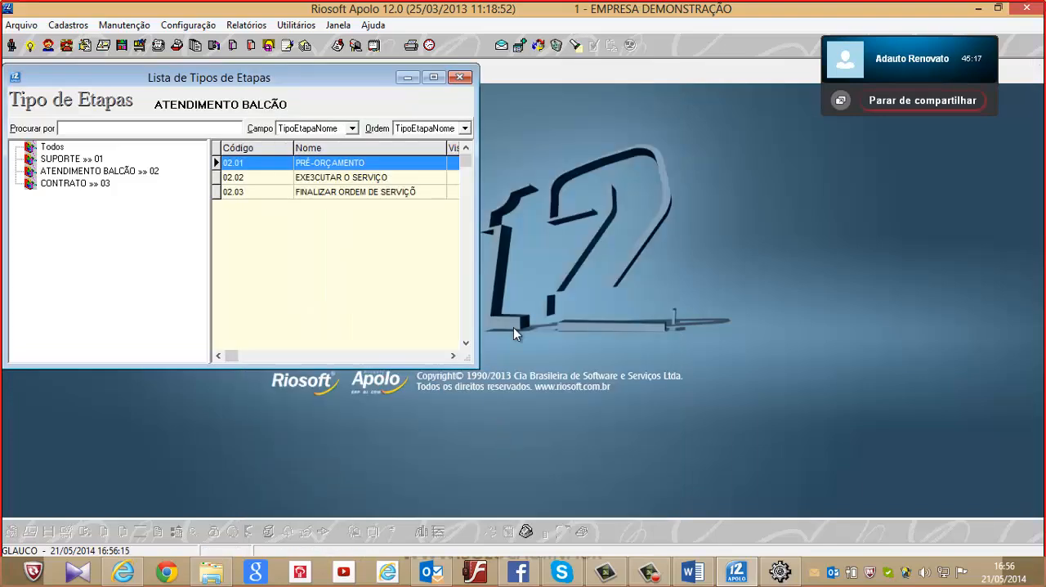
left_click(460, 77)
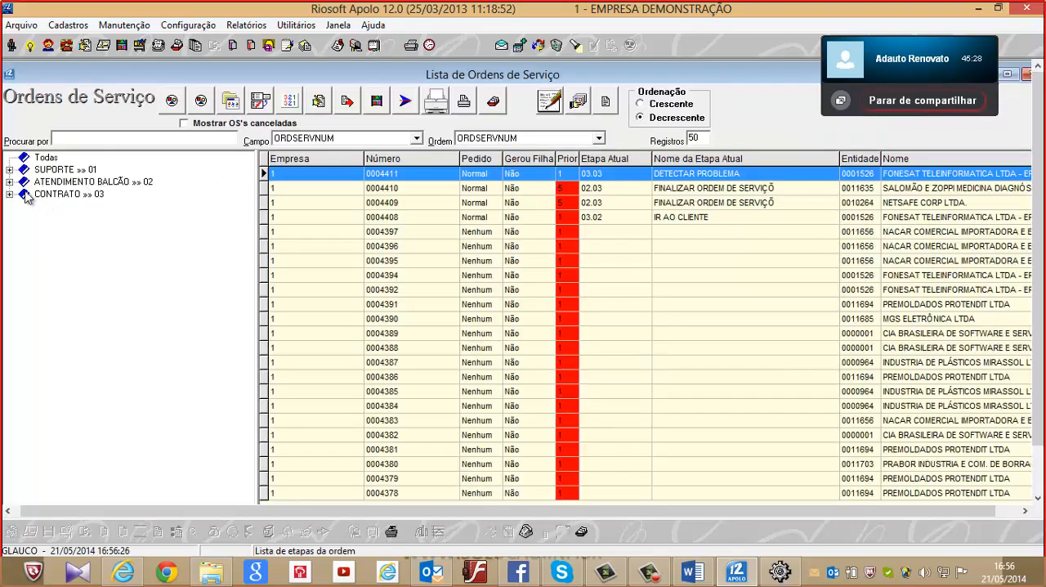
In the service orders list, filter by ATENDIMENTO BALCÃO and view the orders at its PRÉ-ORÇAMENTO and finalization stages
left_click(16, 183)
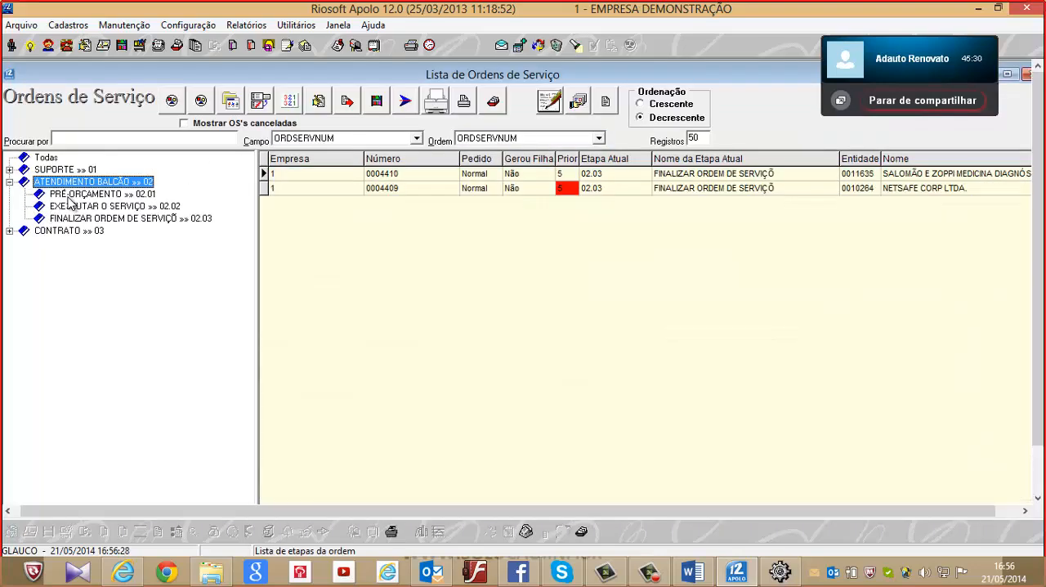
left_click(70, 196)
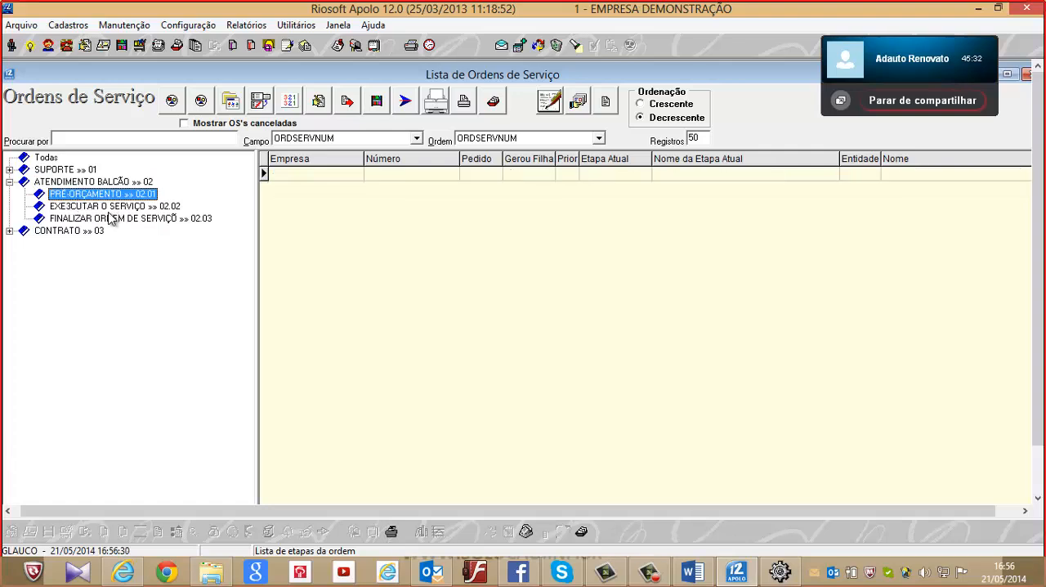
left_click(106, 219)
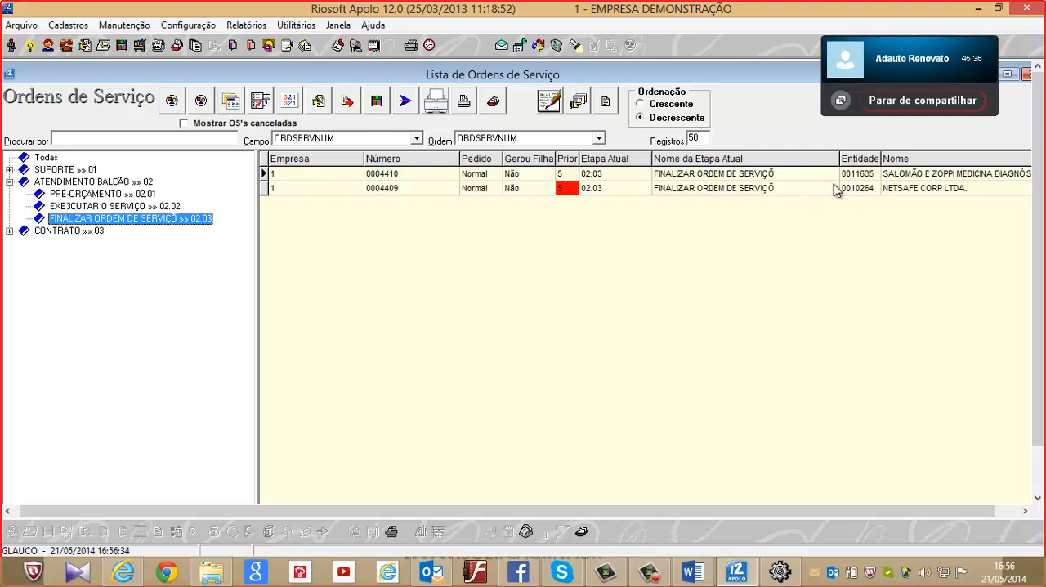
Expand the CONTRATO group and view the service orders at the ABRIR A ORDEM and IR AO CLIENTE stages
left_click(10, 232)
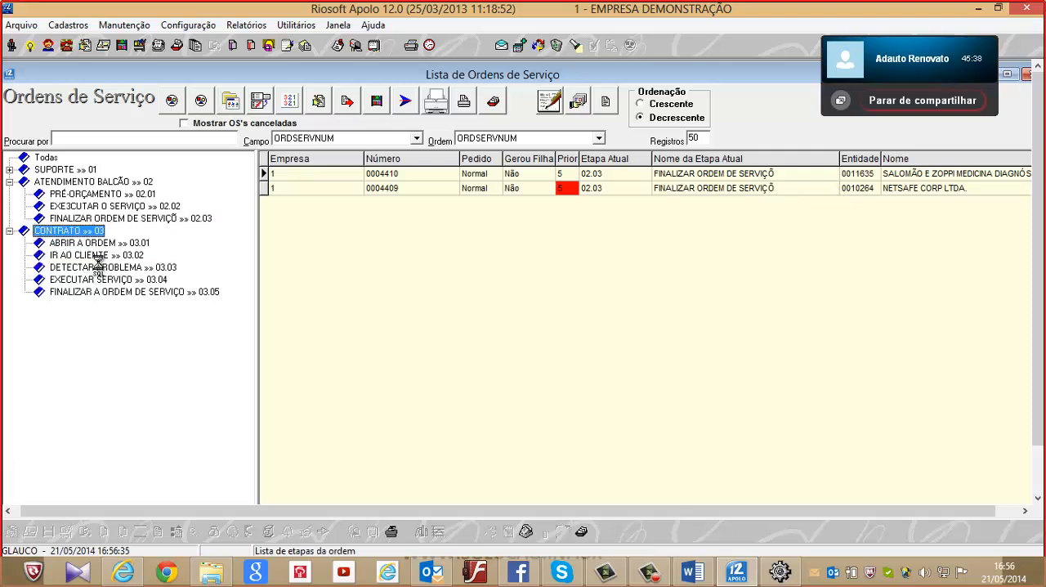
left_click(107, 244)
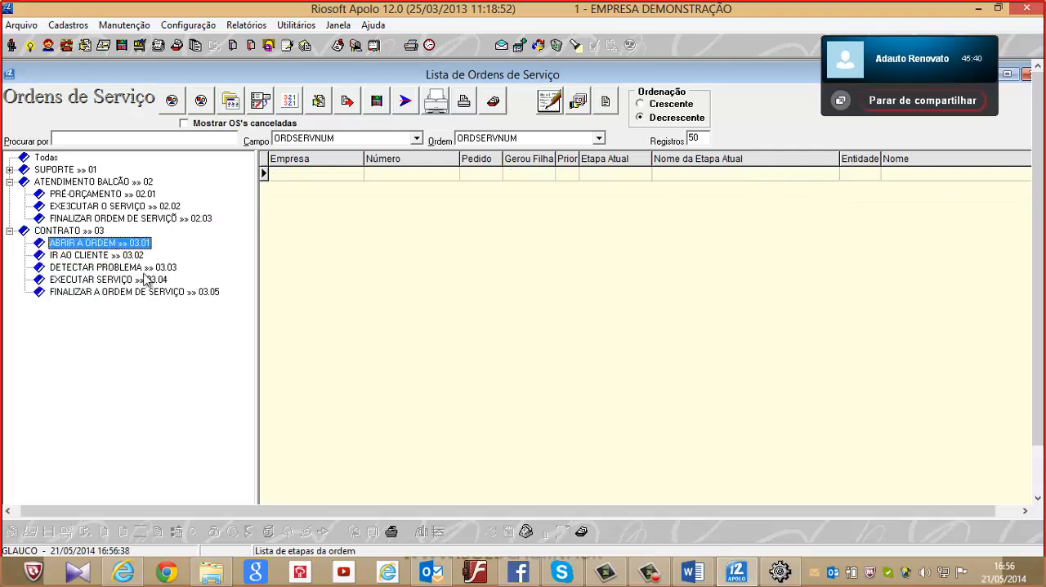
left_click(121, 256)
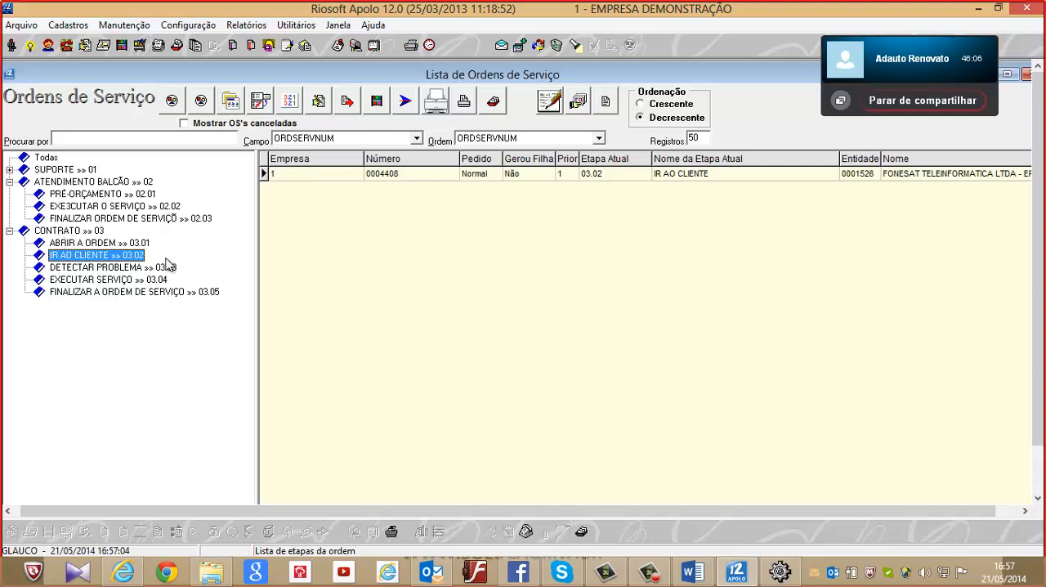
left_click(87, 244)
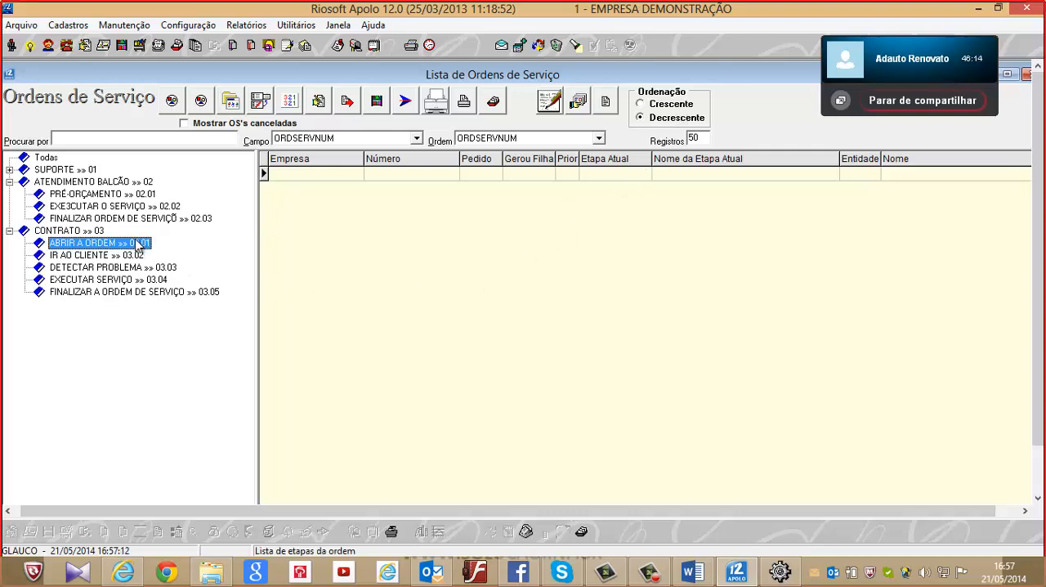
Start a new service order from the PRÉ-ORÇAMENTO stage of ATENDIMENTO BALCÃO and enter 789910 as its Orçamento
left_click(93, 194)
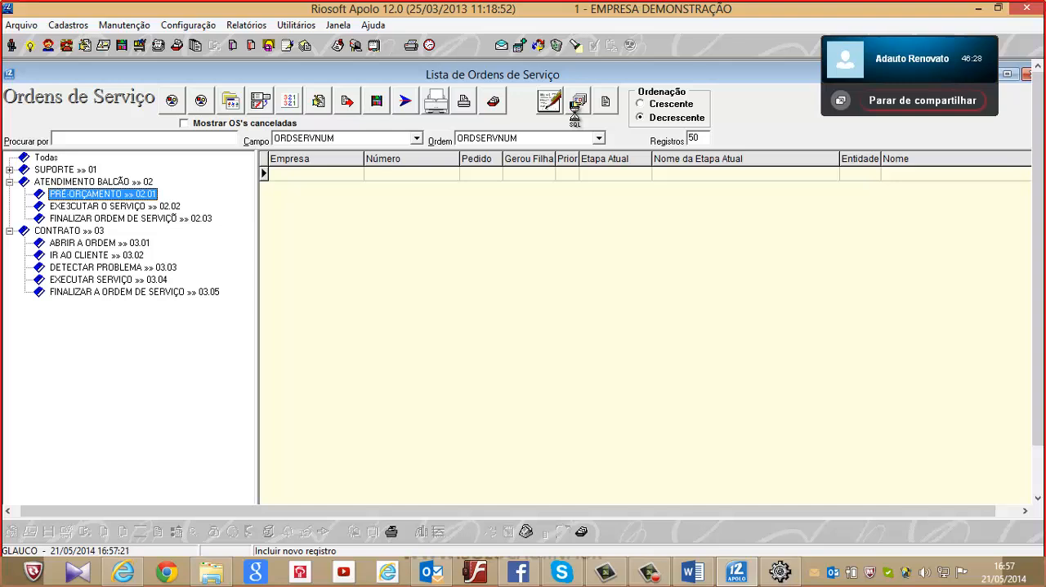
left_click(575, 115)
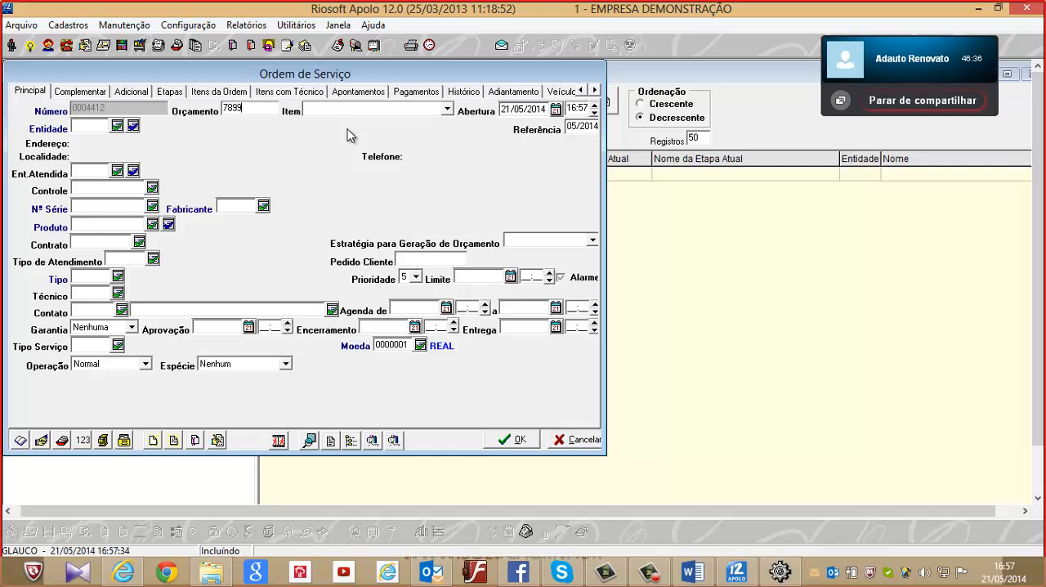
type("10")
key("Tab")
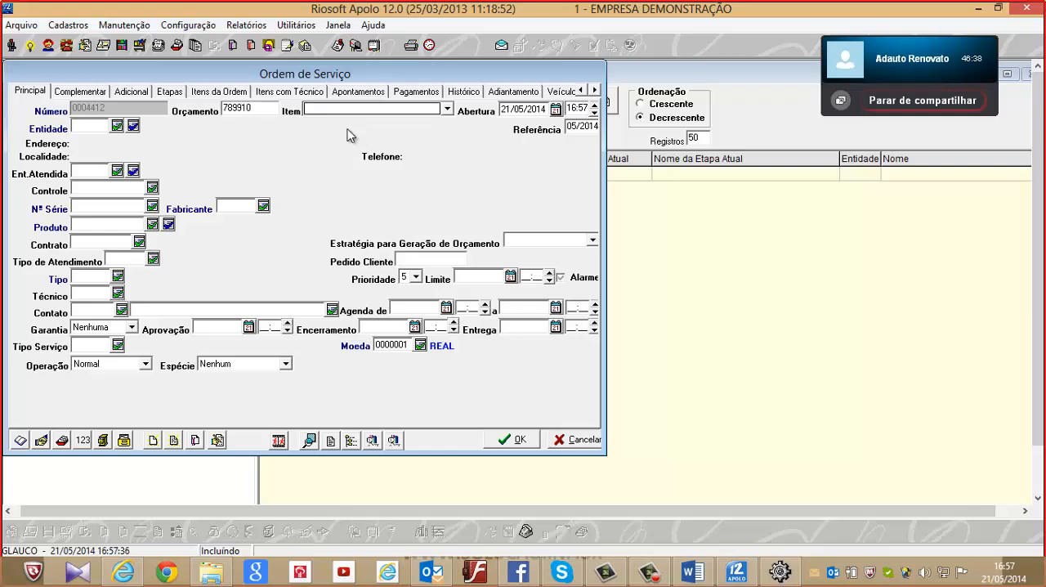
key("Tab")
key("Tab")
key("Tab")
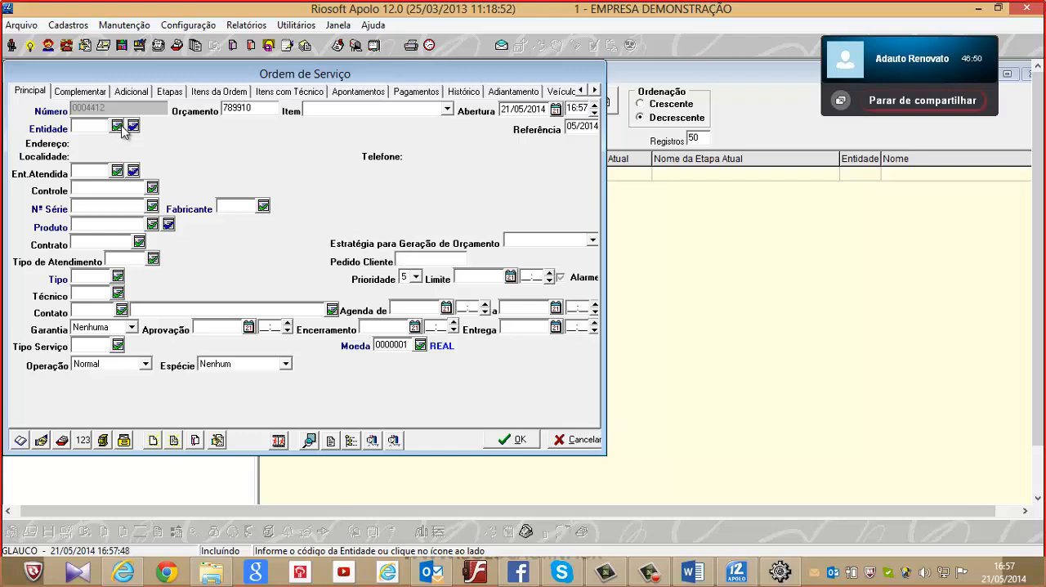
Look up the new order's equipment by serial number 004, and replace it with 003 to load the client's data
left_click(134, 221)
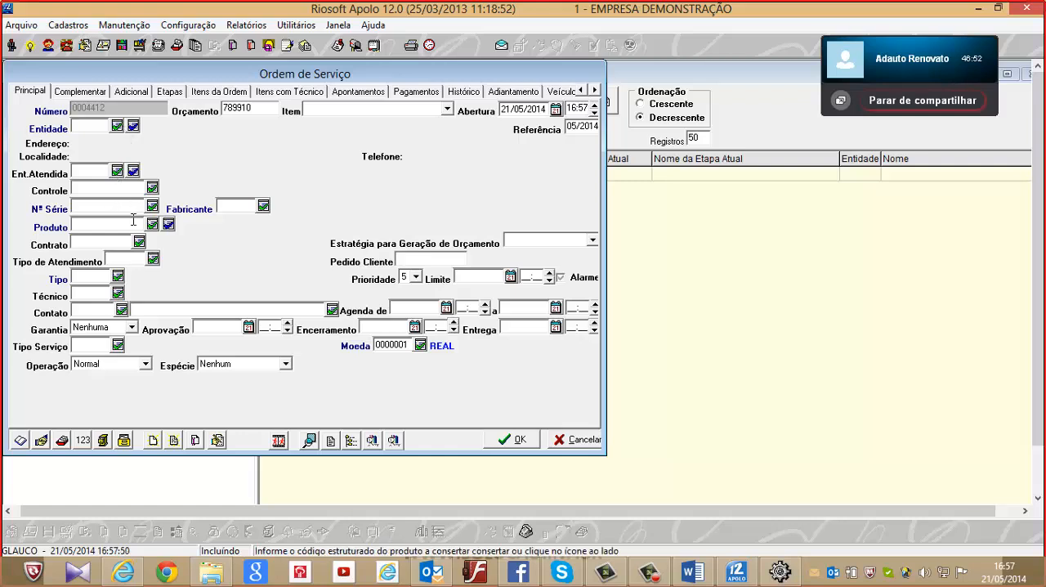
left_click(140, 209)
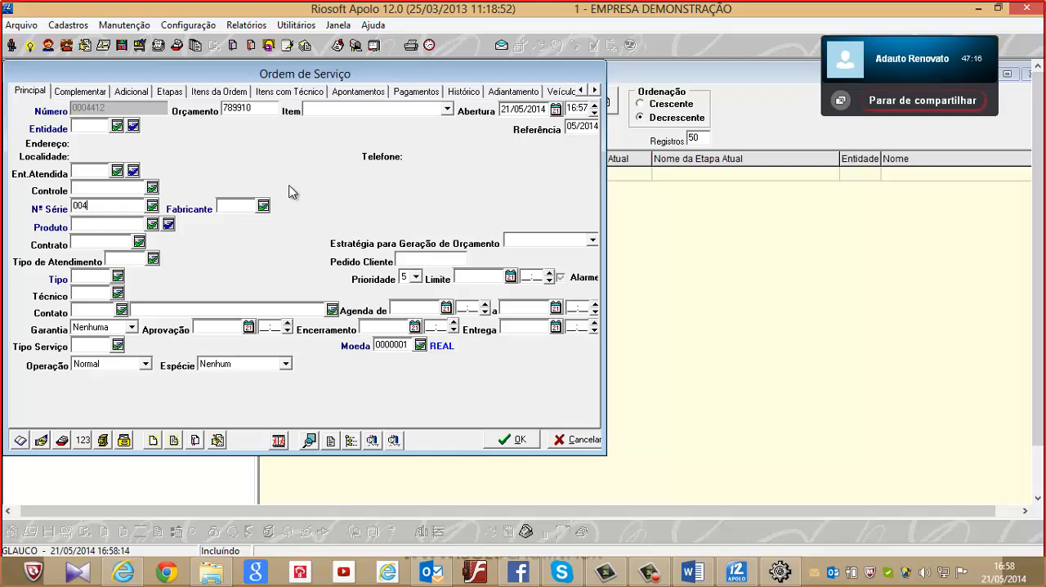
key("Tab")
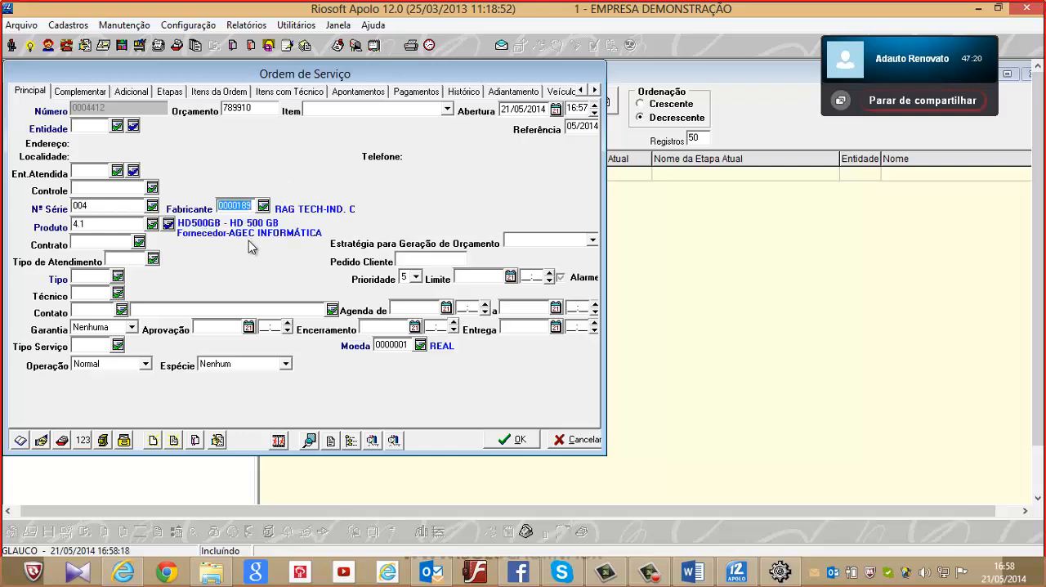
left_click(106, 208)
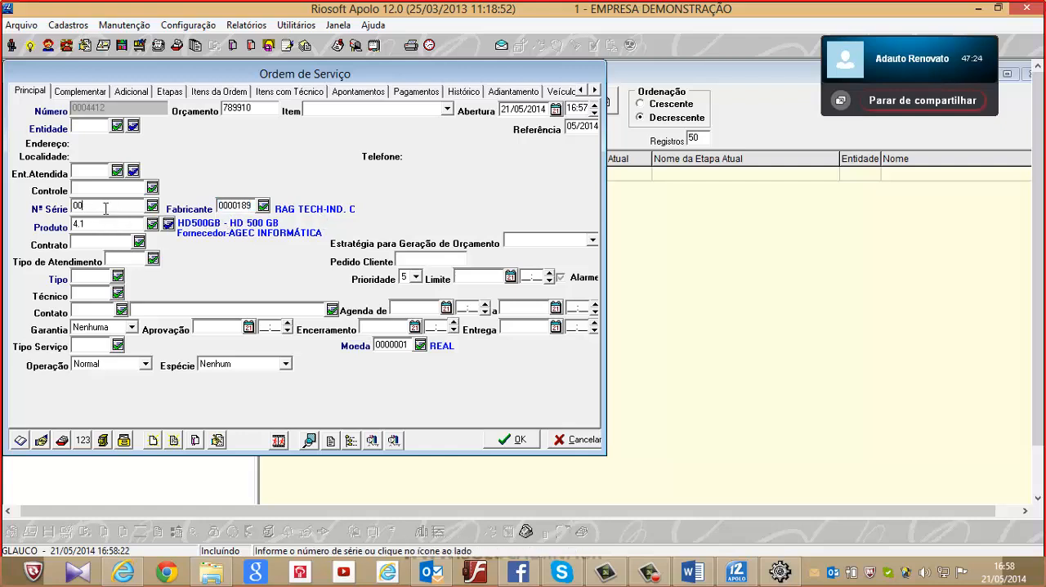
type("3")
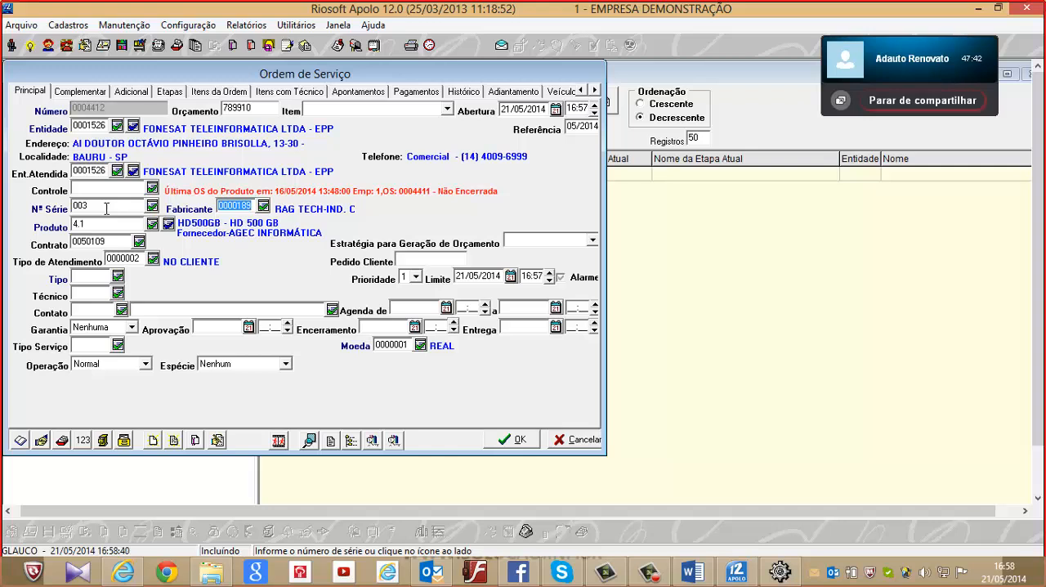
Set the order's Tipo to 004 ATENDIMENTO BALCÃO, and view the employee list for Técnico without choosing anyone
left_click(118, 279)
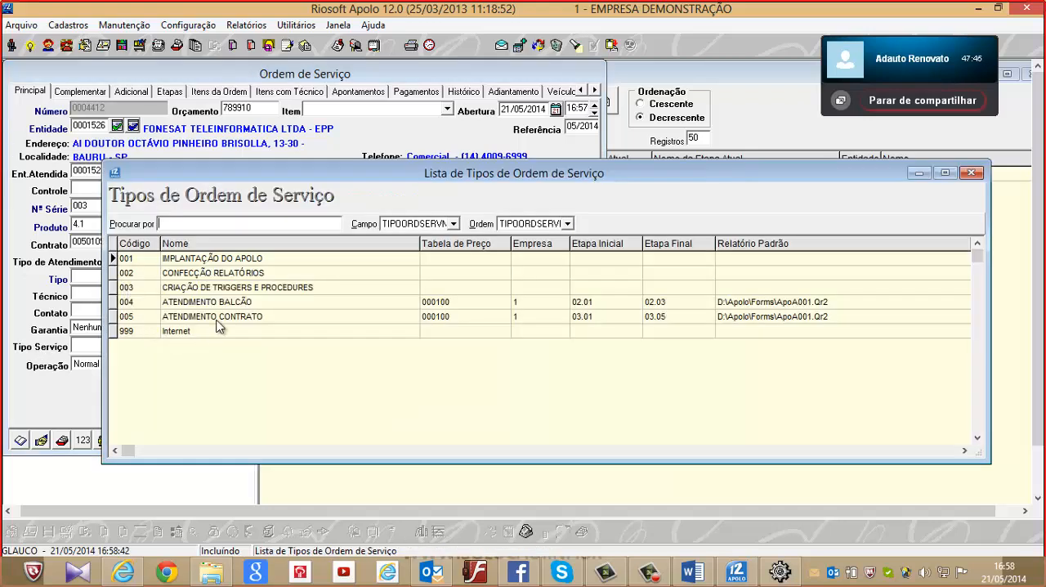
left_click(300, 273)
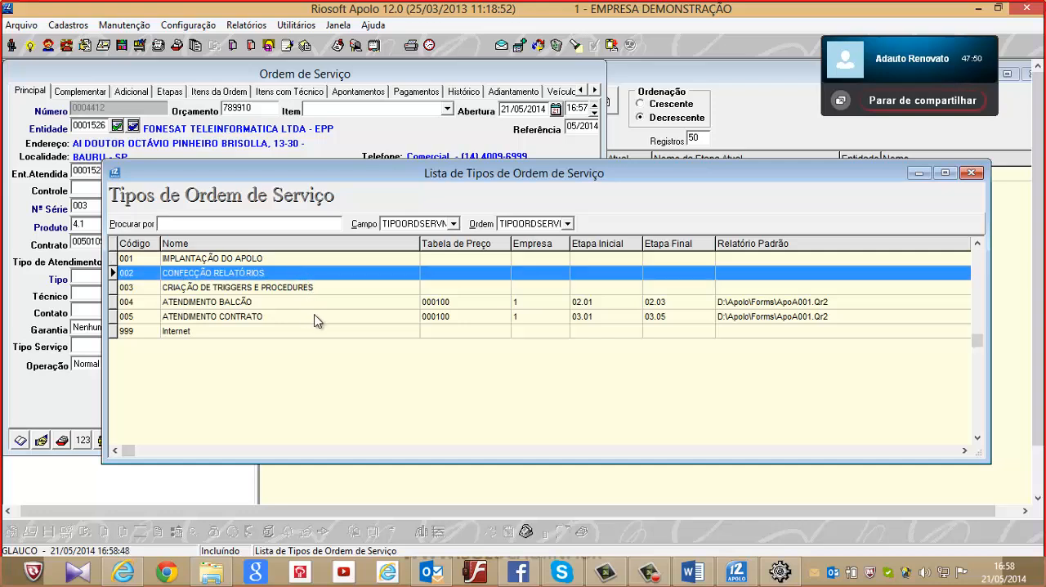
double_click(317, 301)
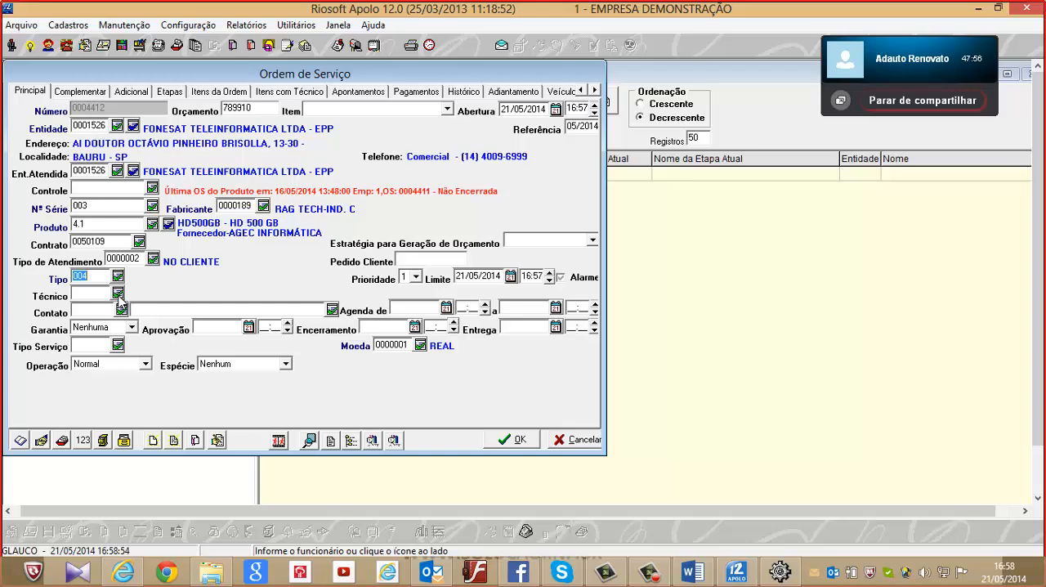
left_click(118, 294)
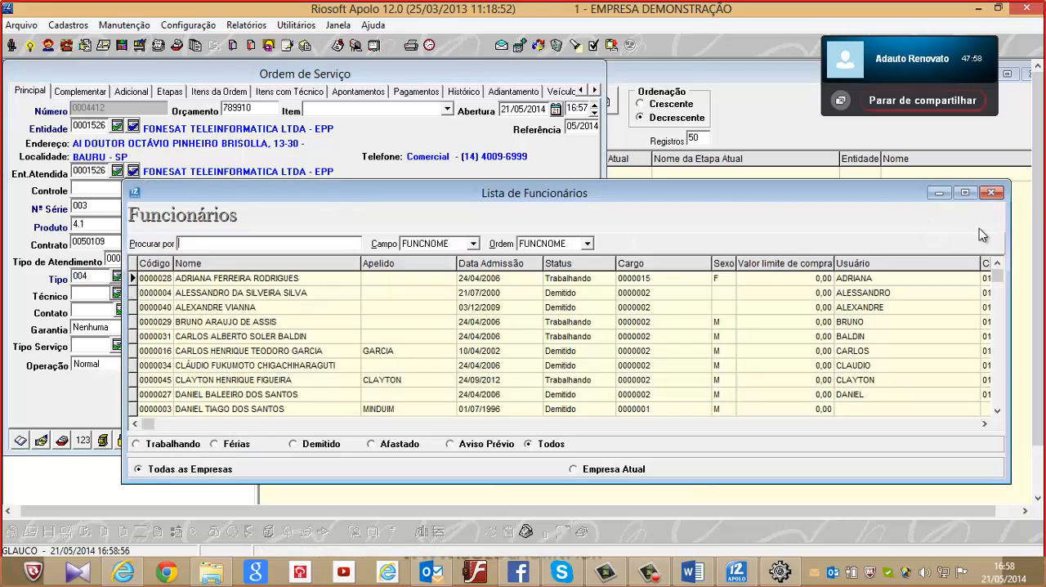
left_click(992, 192)
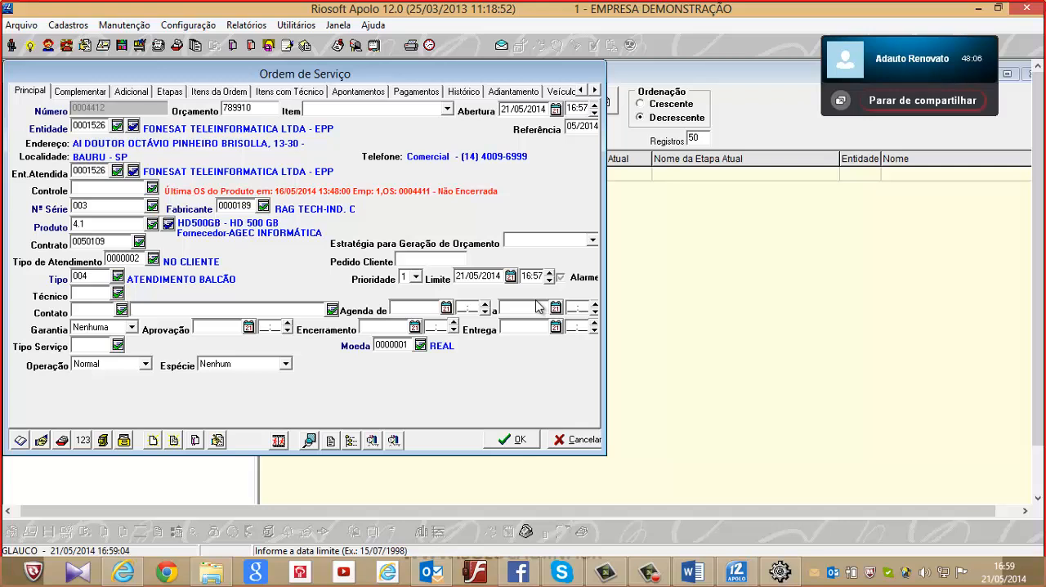
Enter the contact's name in the new order and choose Nenhuma as the Garantia
key("Tab")
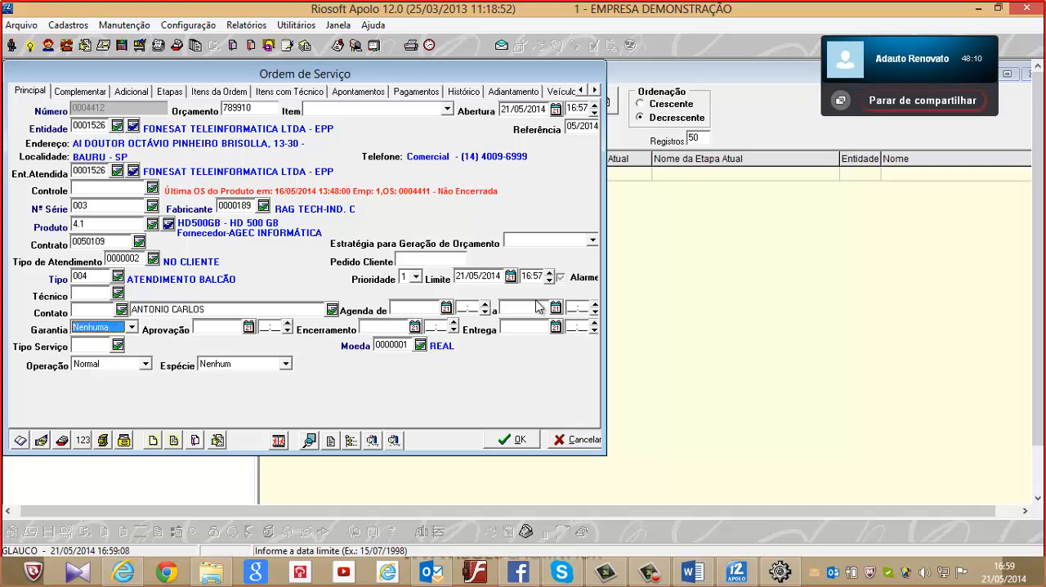
left_click(124, 331)
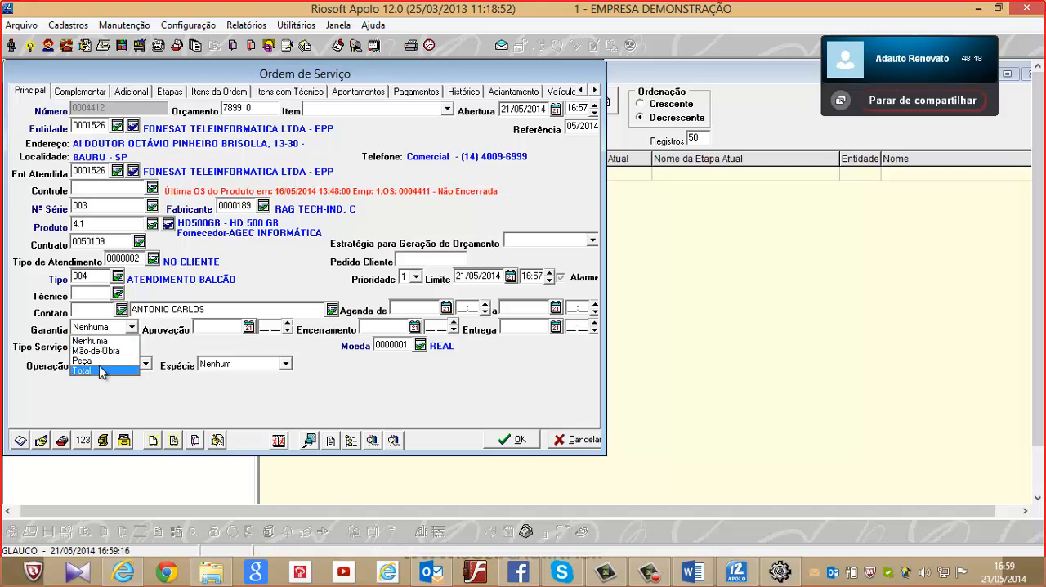
left_click(102, 342)
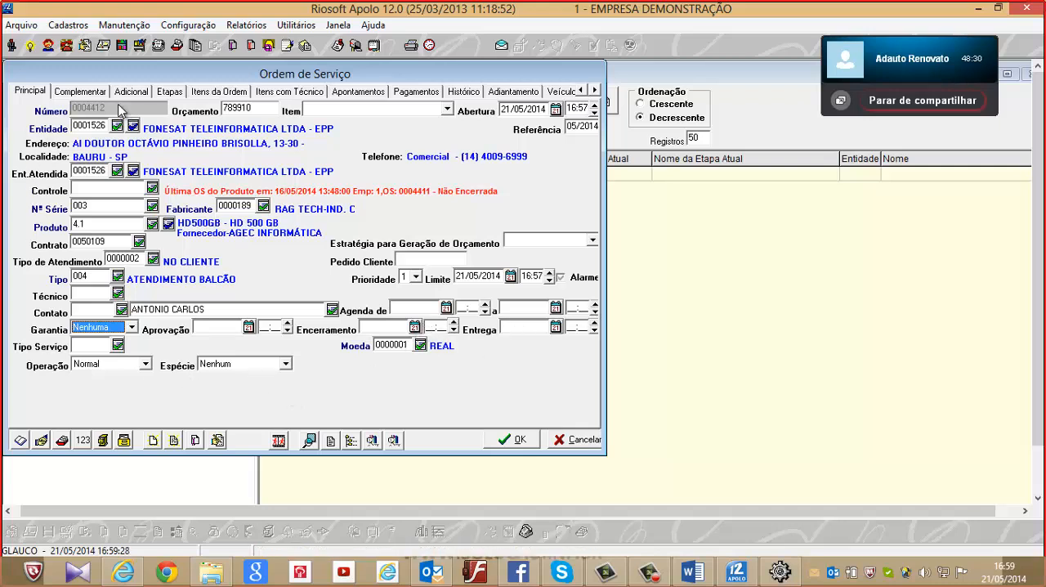
Review the order's Complementar data with Atendimento kept at Balcão and its Adicional data, and cancel the new order
left_click(79, 91)
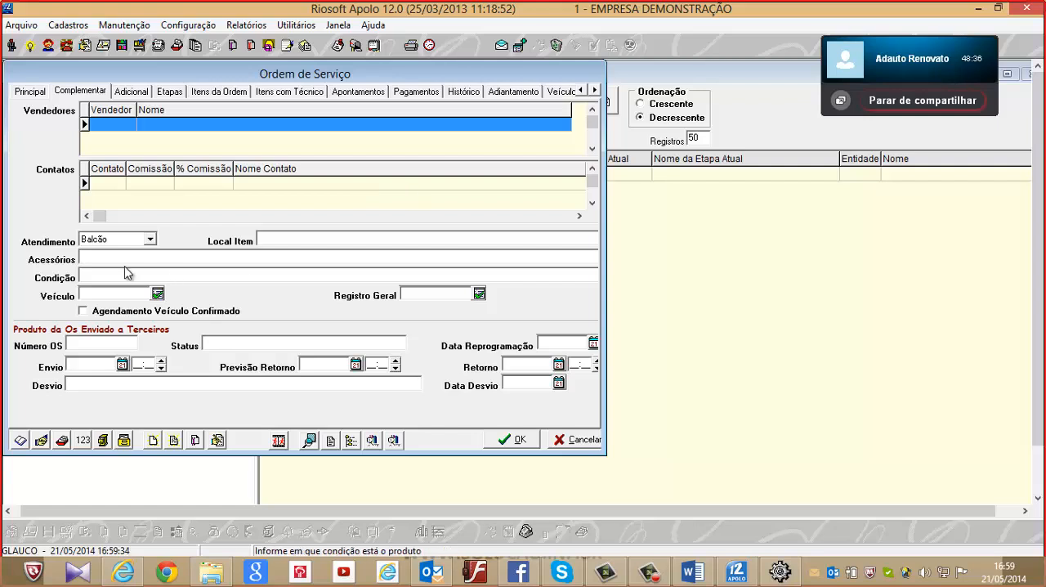
left_click(130, 242)
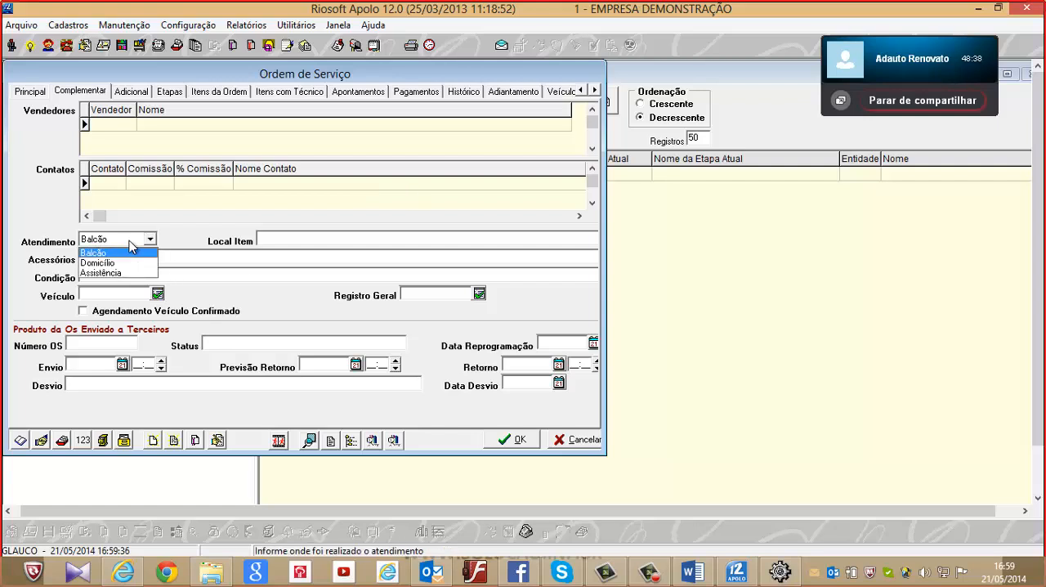
left_click(129, 242)
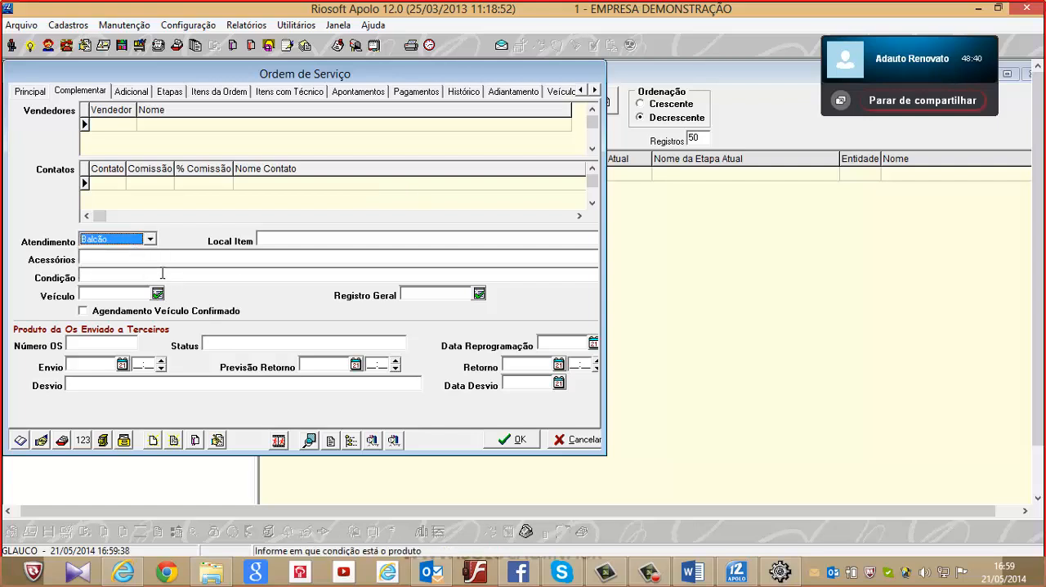
left_click(163, 259)
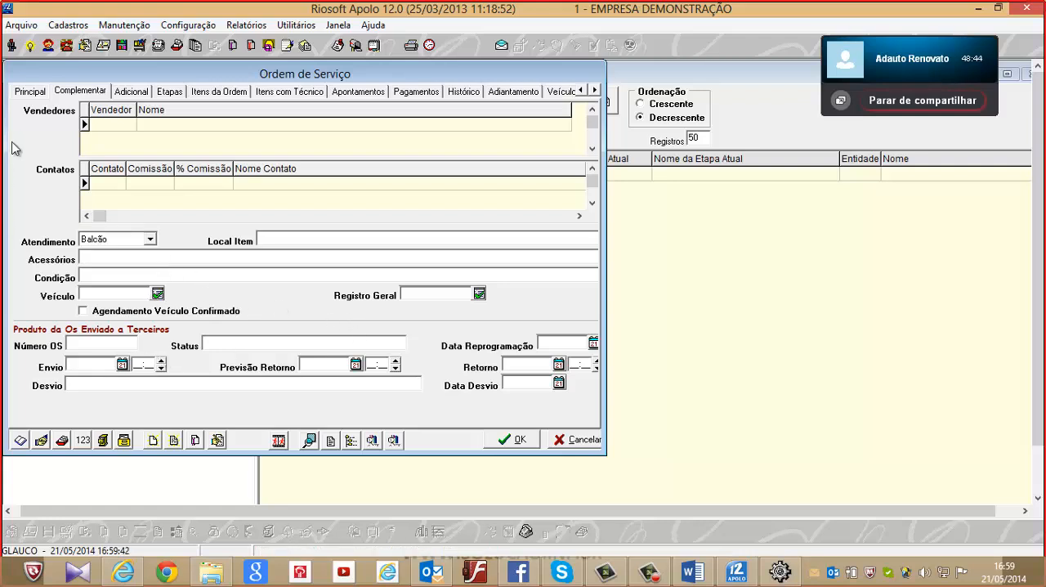
left_click(150, 93)
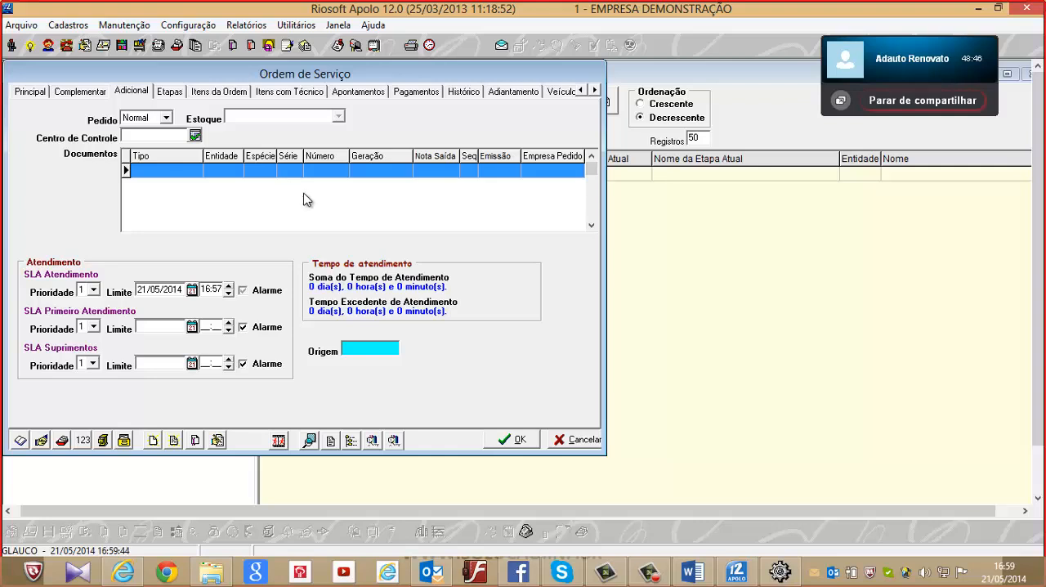
left_click(577, 439)
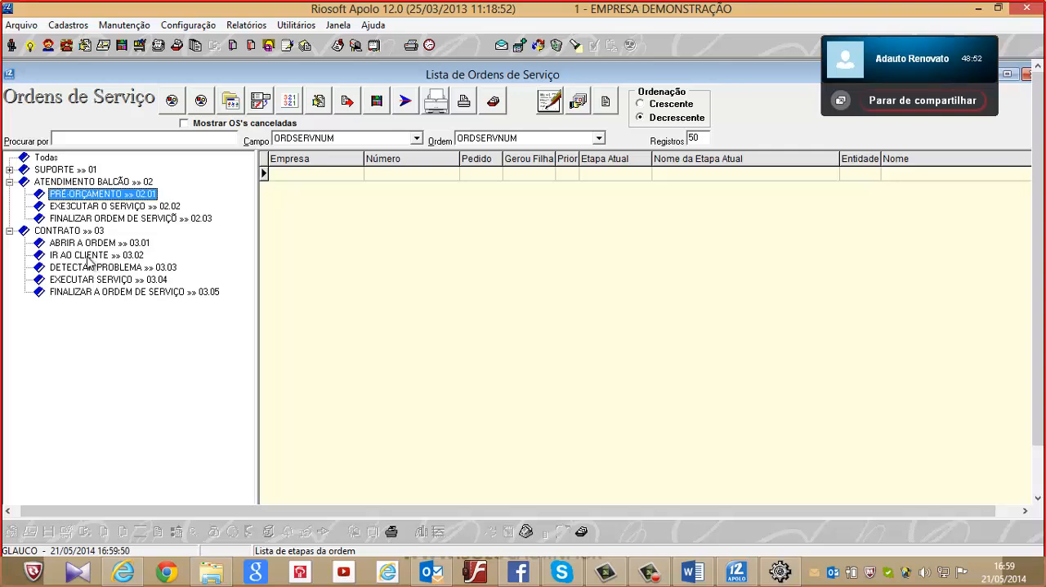
Open the existing service order at the DETECTAR PROBLEMA stage of the CONTRATO group
left_click(89, 269)
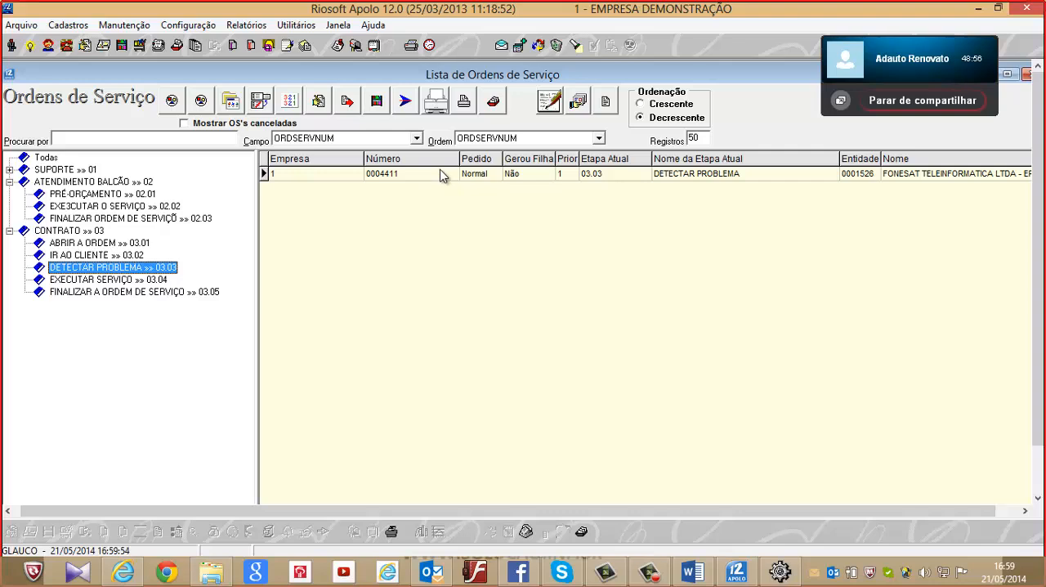
left_click(441, 174)
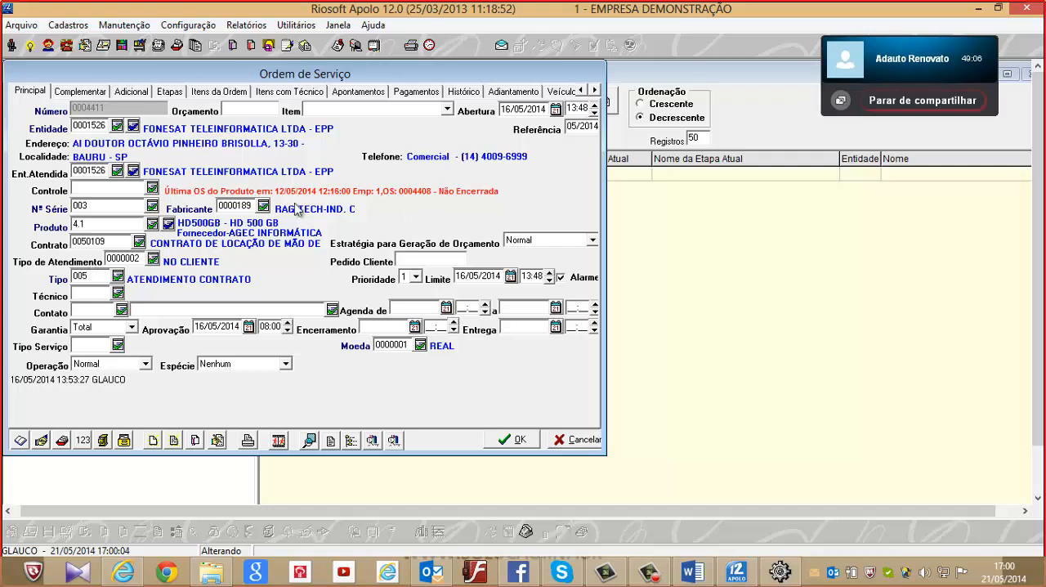
Set the service order's Próxima Etapa to EXECUTAR SERVIÇO, keeping the proposed Responsável
left_click(140, 96)
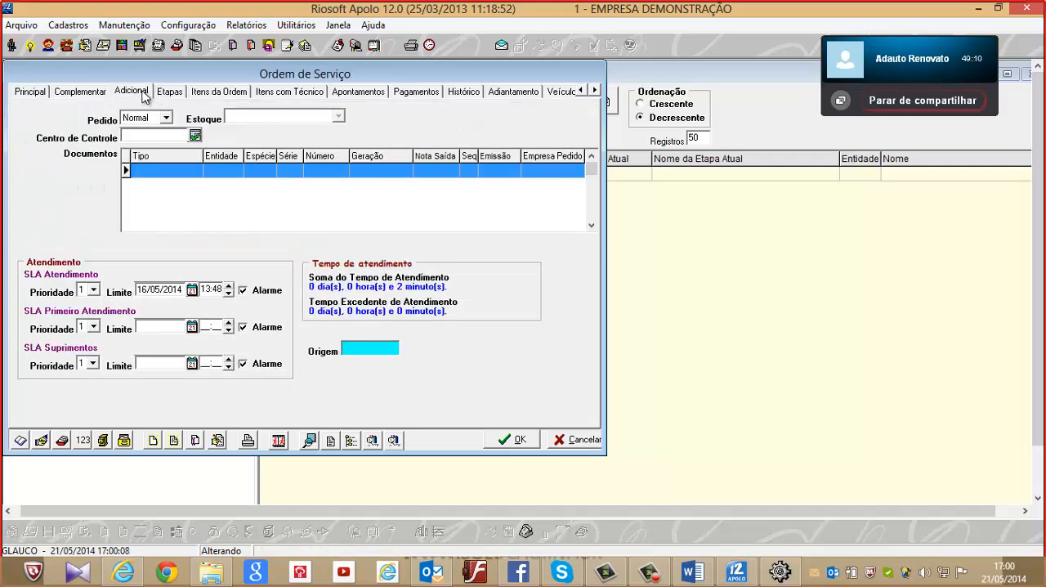
left_click(170, 93)
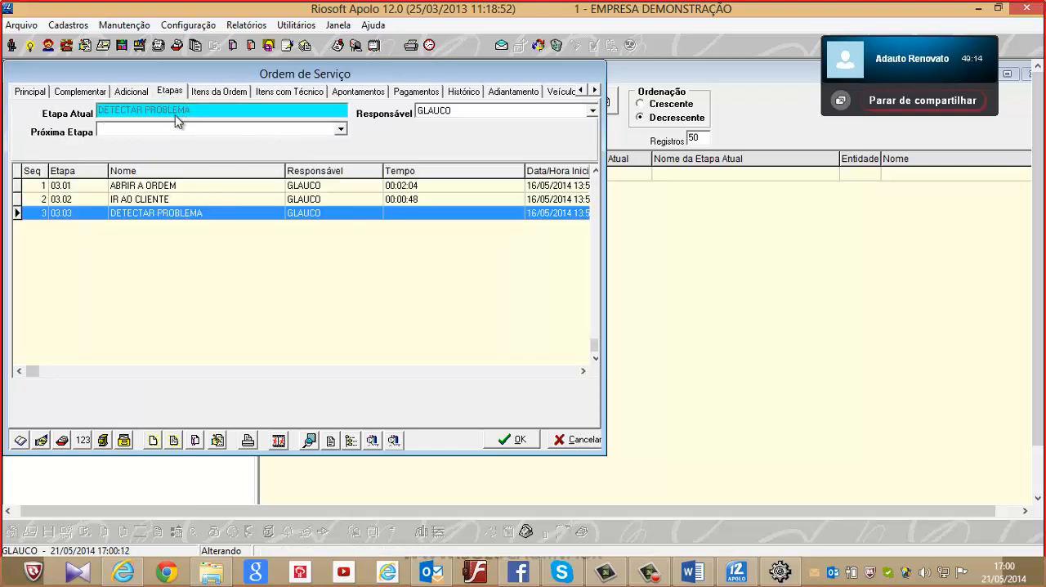
left_click(340, 130)
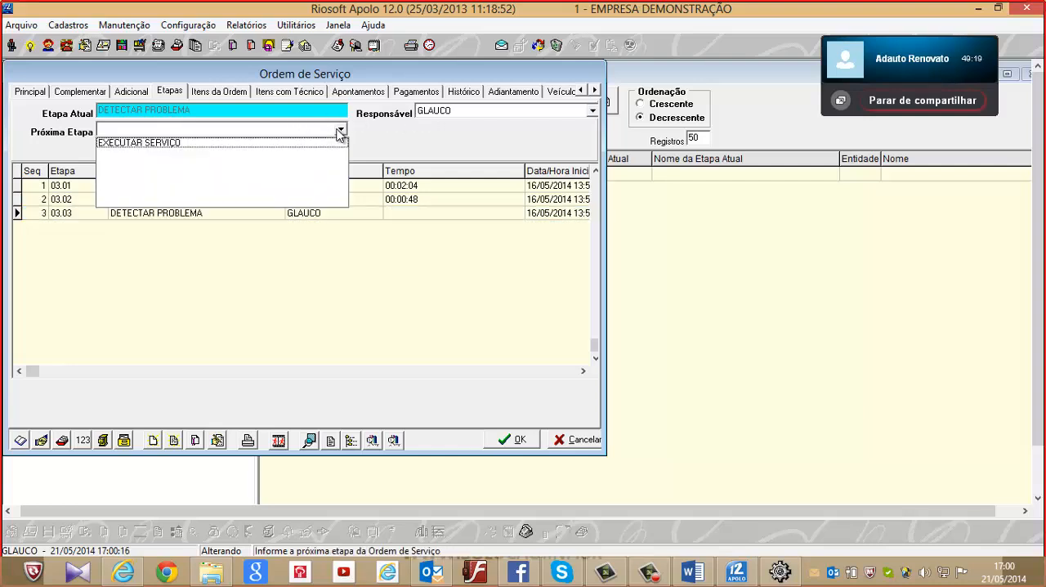
left_click(274, 144)
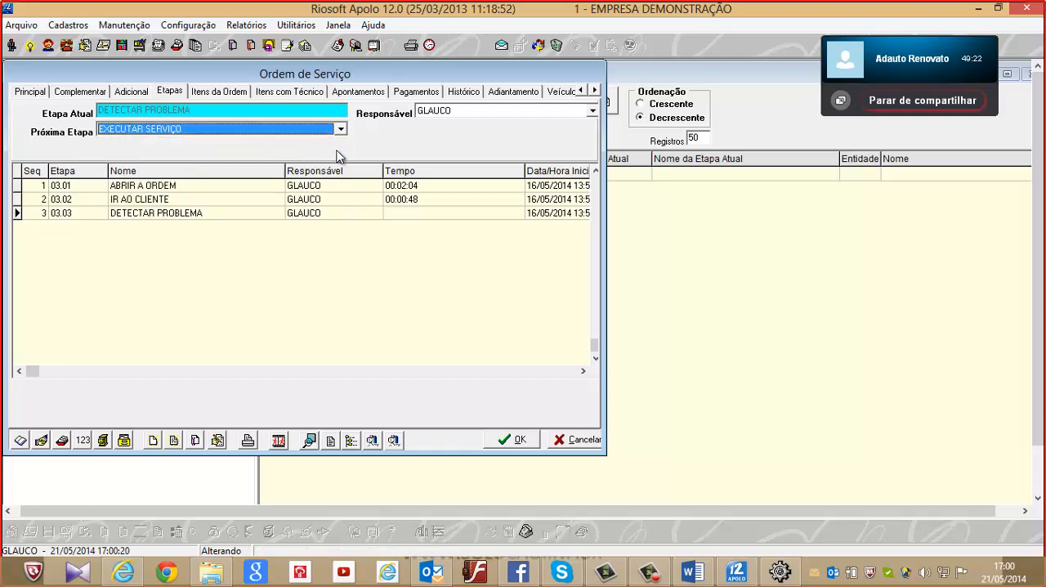
key("Tab")
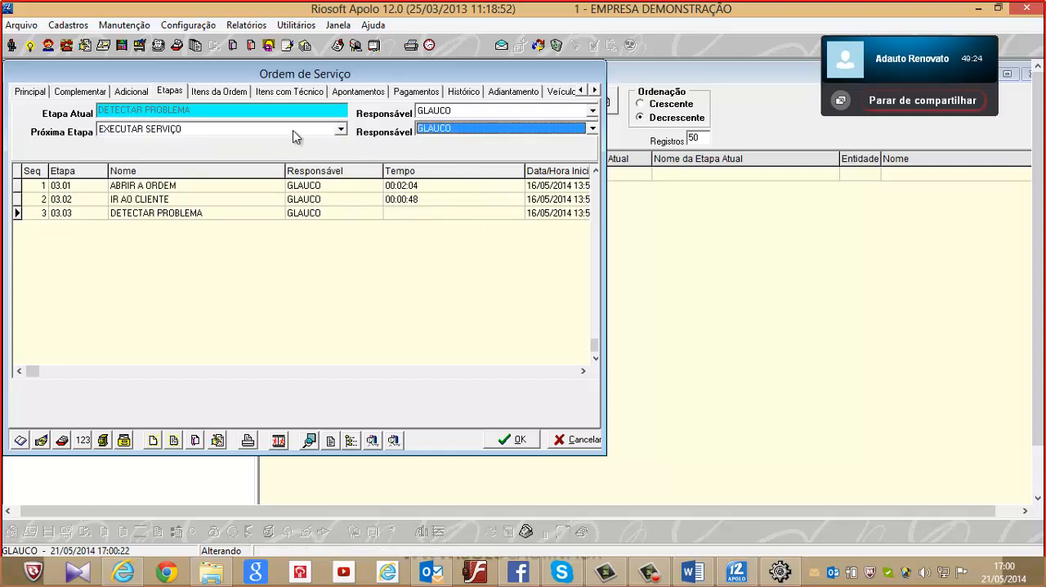
Start a new item in the service order's Itens da Ordem and set its Tipo to Mão-de-Obra
left_click(236, 93)
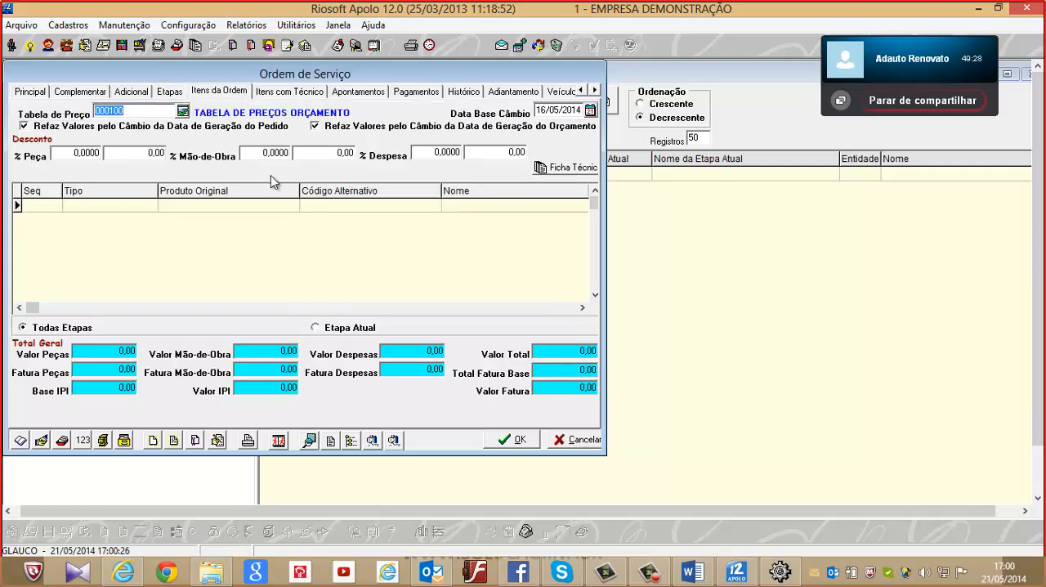
left_click(459, 206)
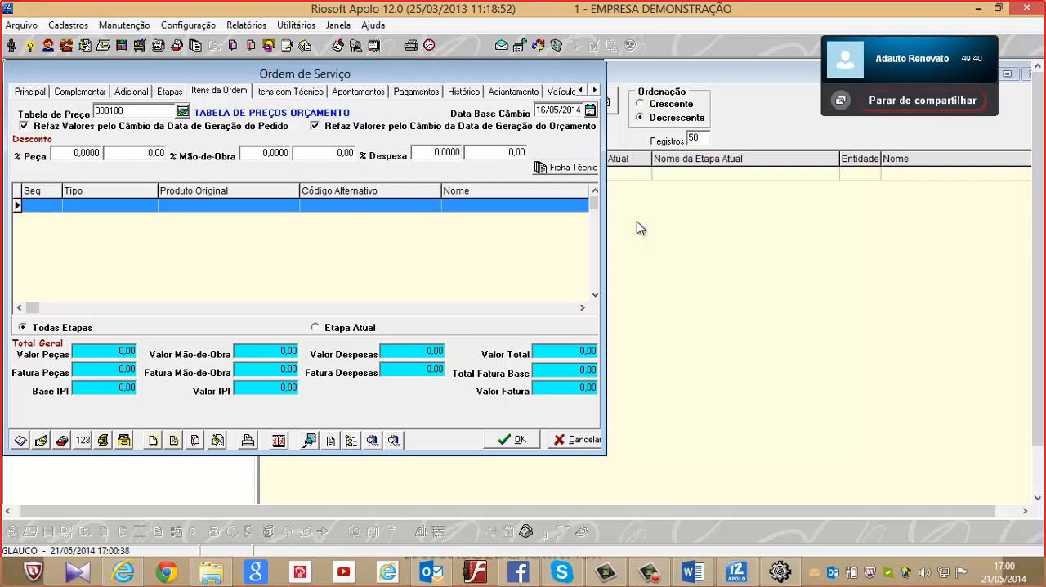
key("Insert")
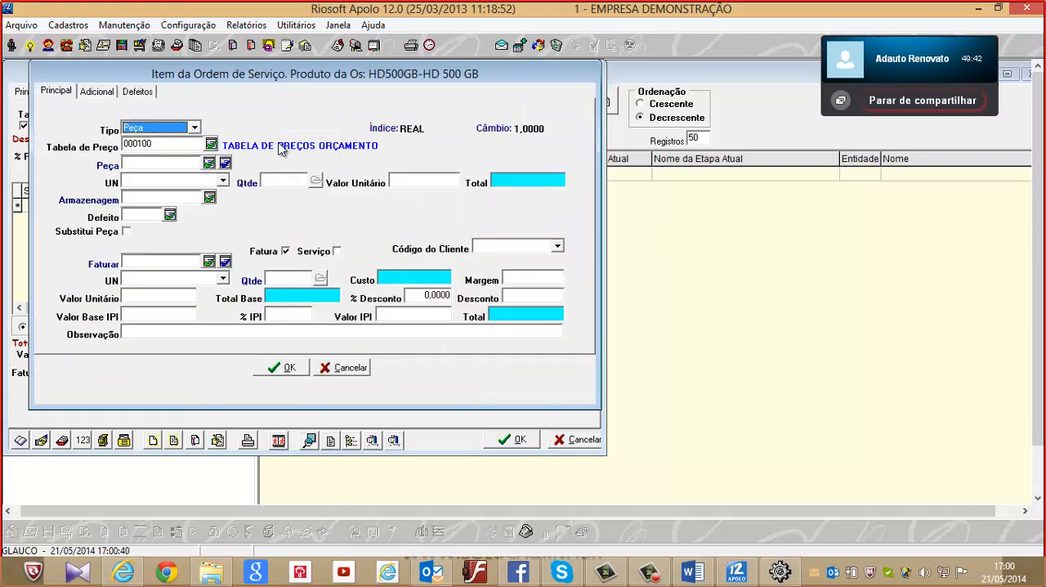
left_click(193, 128)
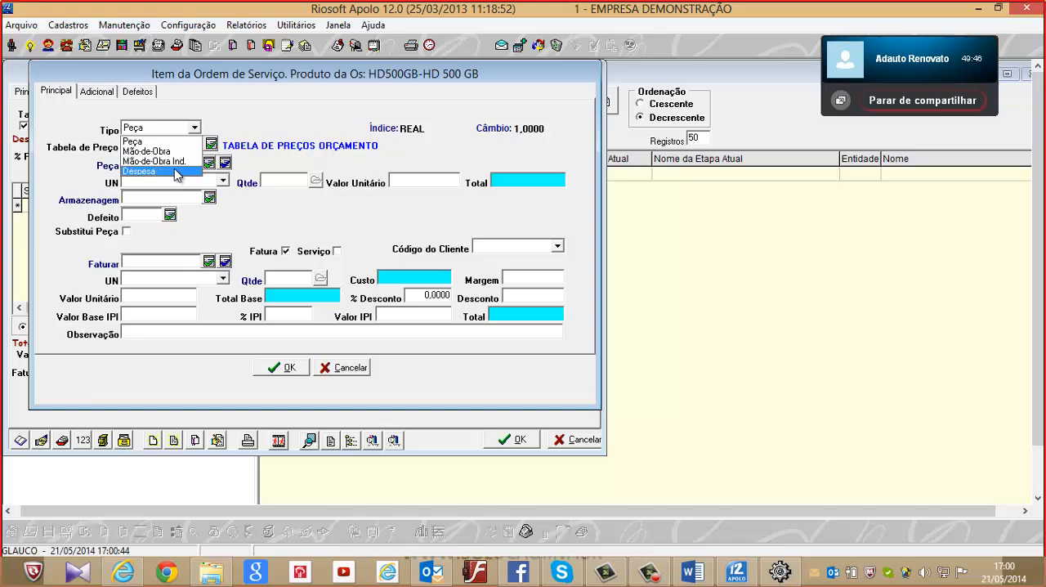
left_click(176, 152)
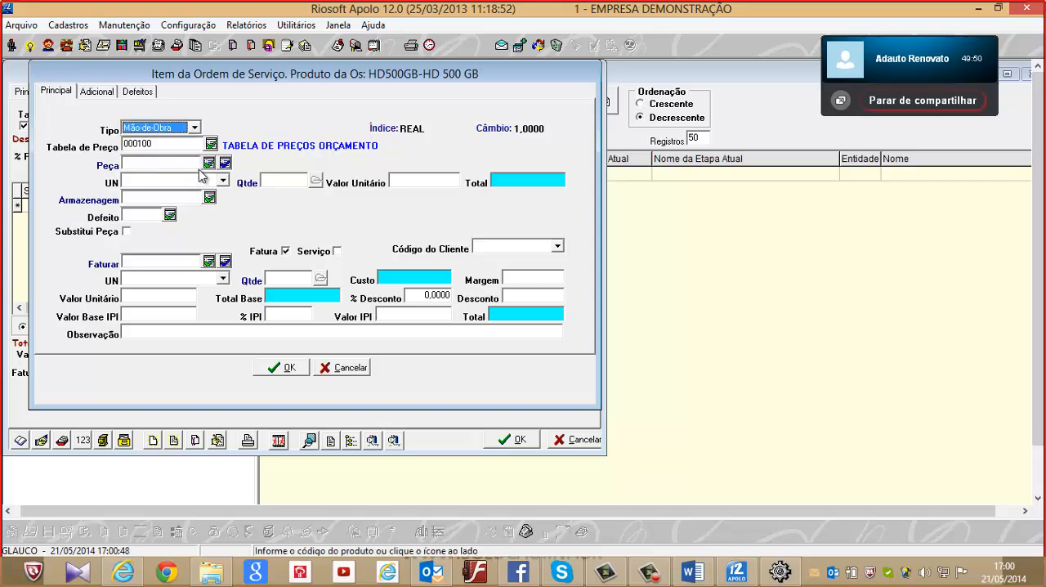
key("Tab")
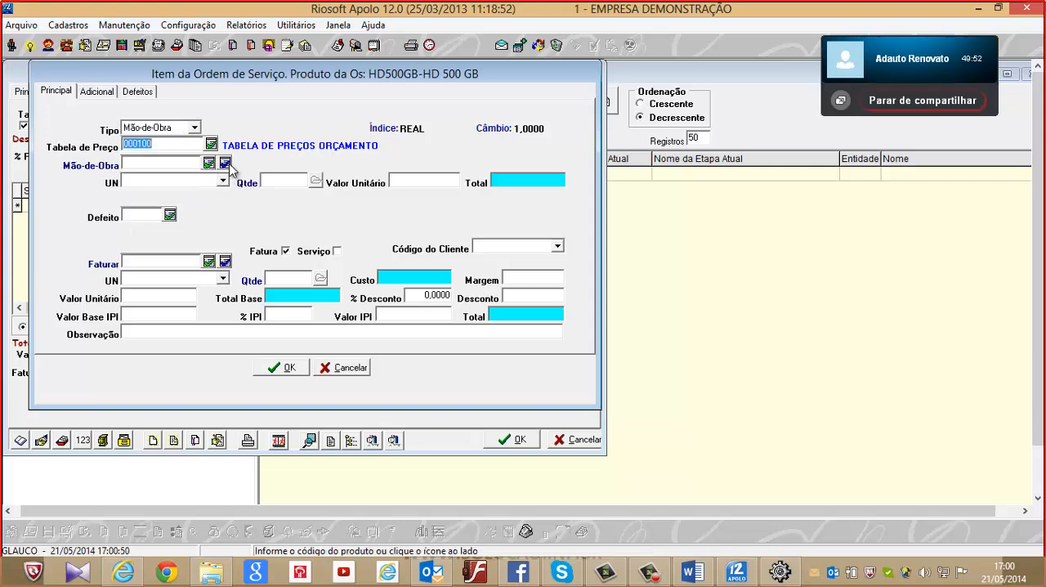
Choose 7.21 HORAS PARA EXECUÇÃO DE SERVIÇOS DE INFORMÁTICA from the MANUTENCAO product group as the item's Mão-de-Obra
left_click(209, 164)
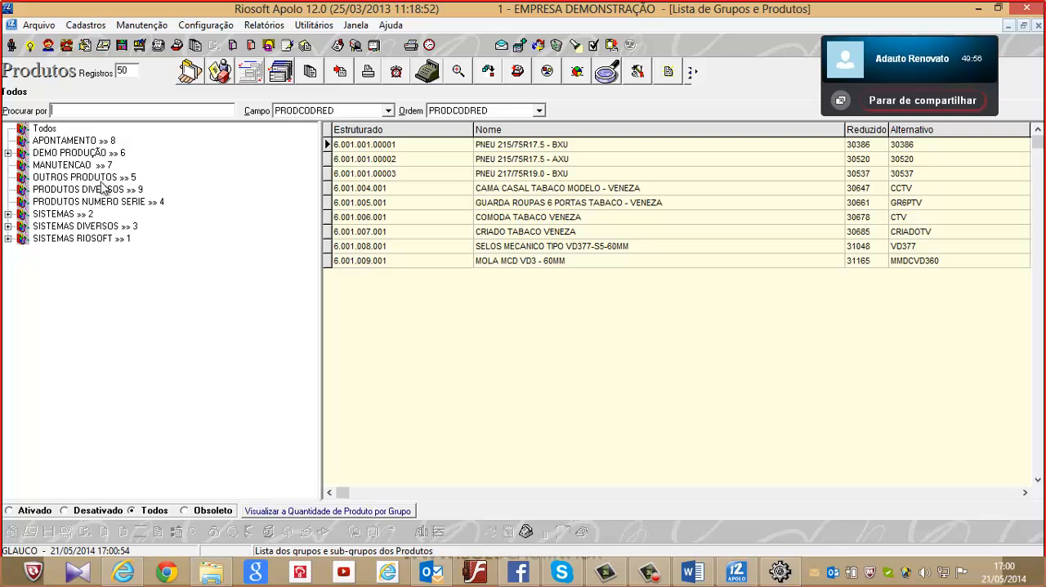
left_click(63, 166)
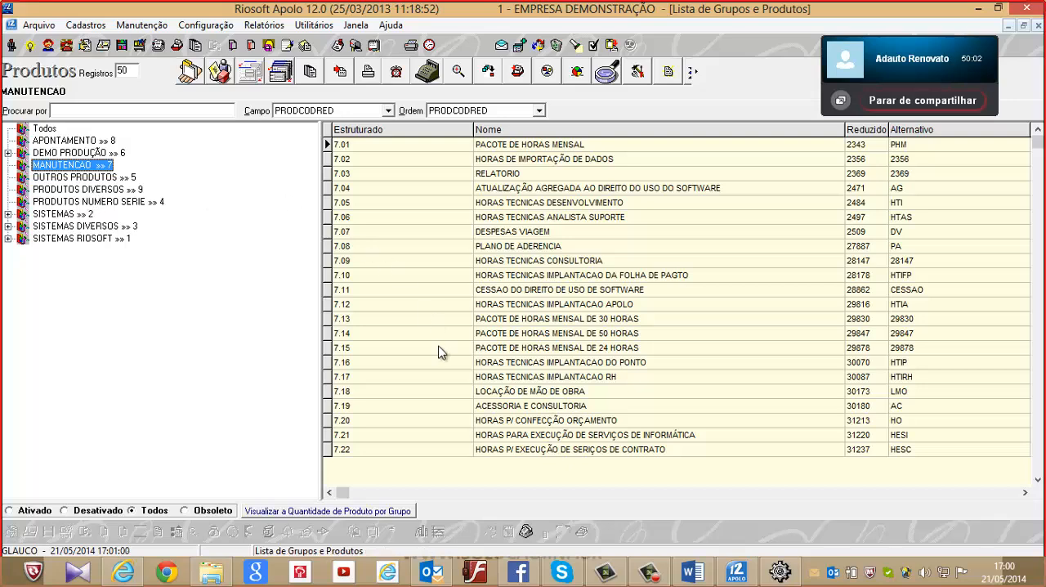
left_click(606, 440)
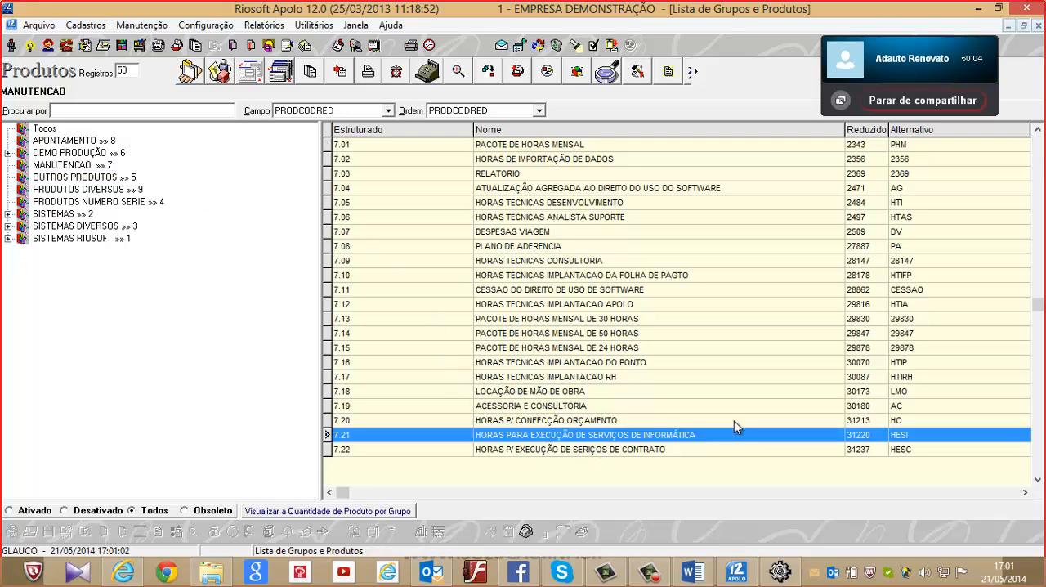
key("Return")
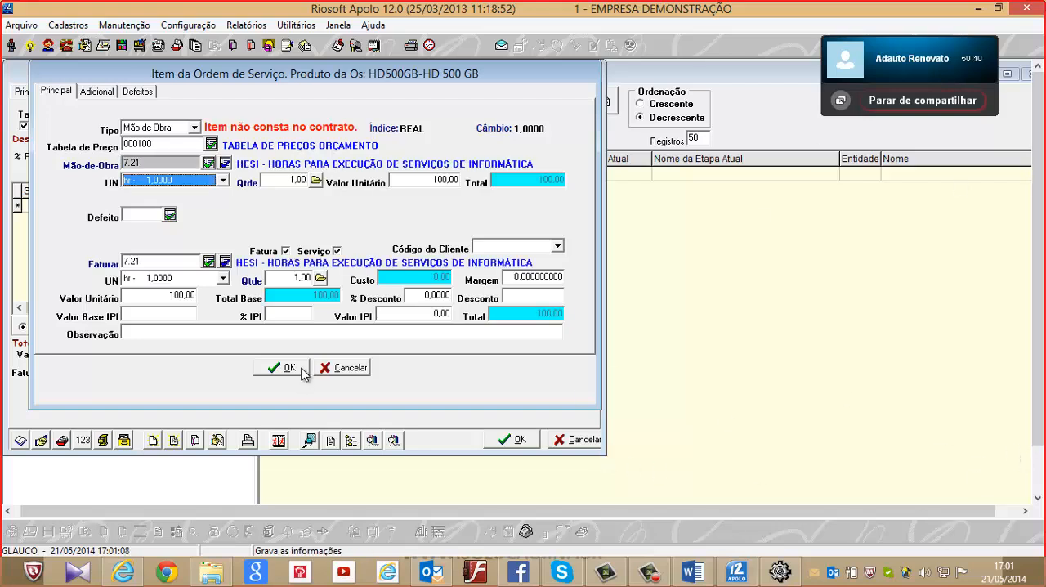
Set the labour item's Defeito to 0000009 CABO DE ENERGIA COM MAL CONTATO
left_click(170, 215)
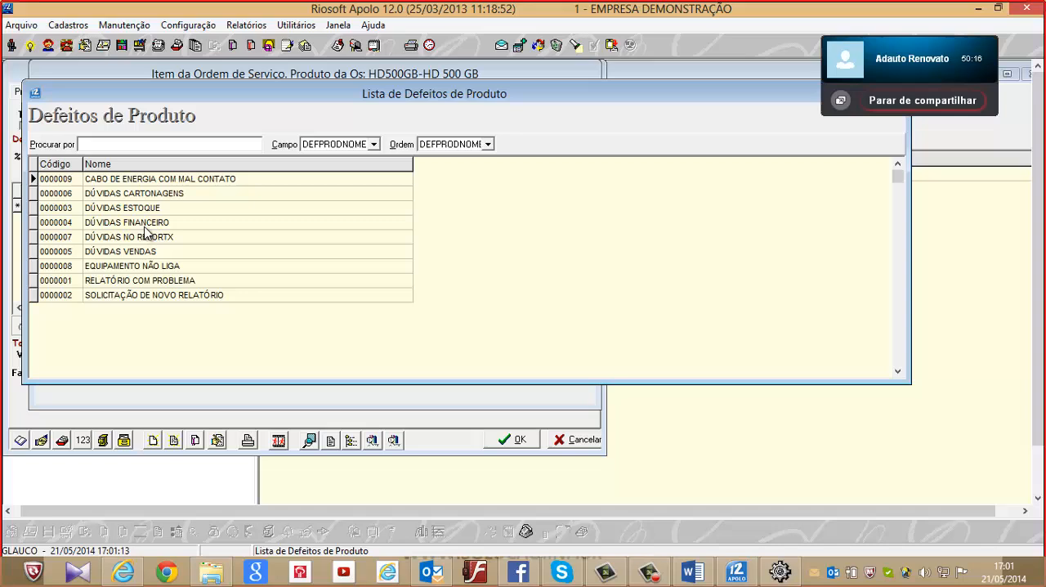
left_click(152, 182)
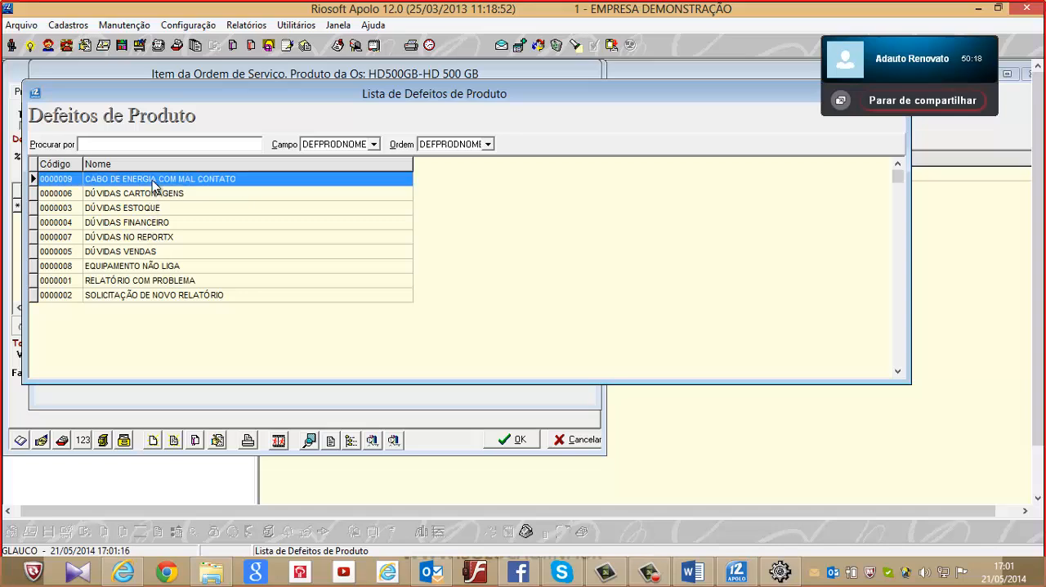
double_click(152, 182)
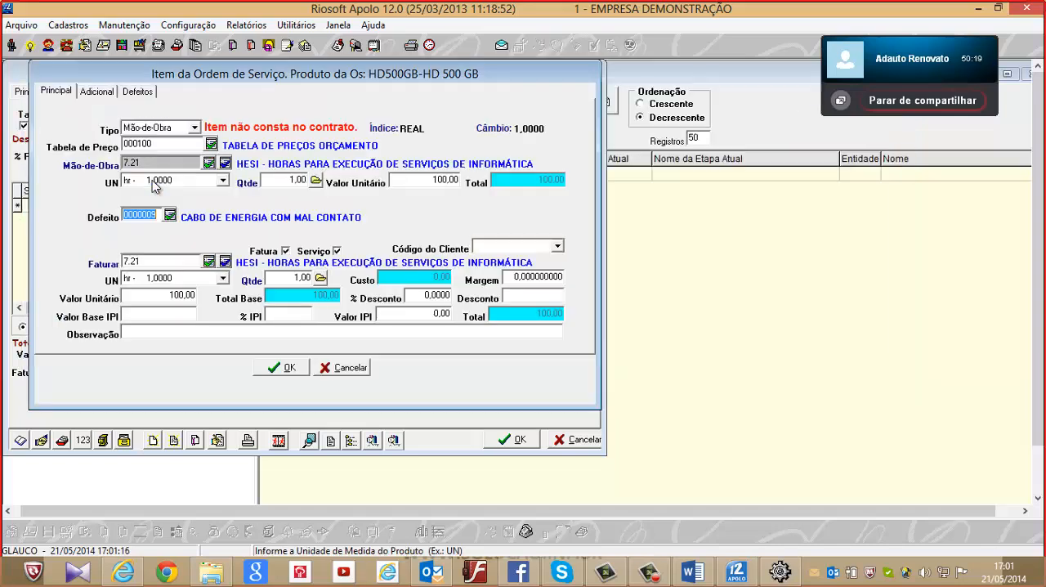
Toggle the labour item's Fatura option off and on to compare its billing fields, leaving Fatura enabled
left_click(285, 253)
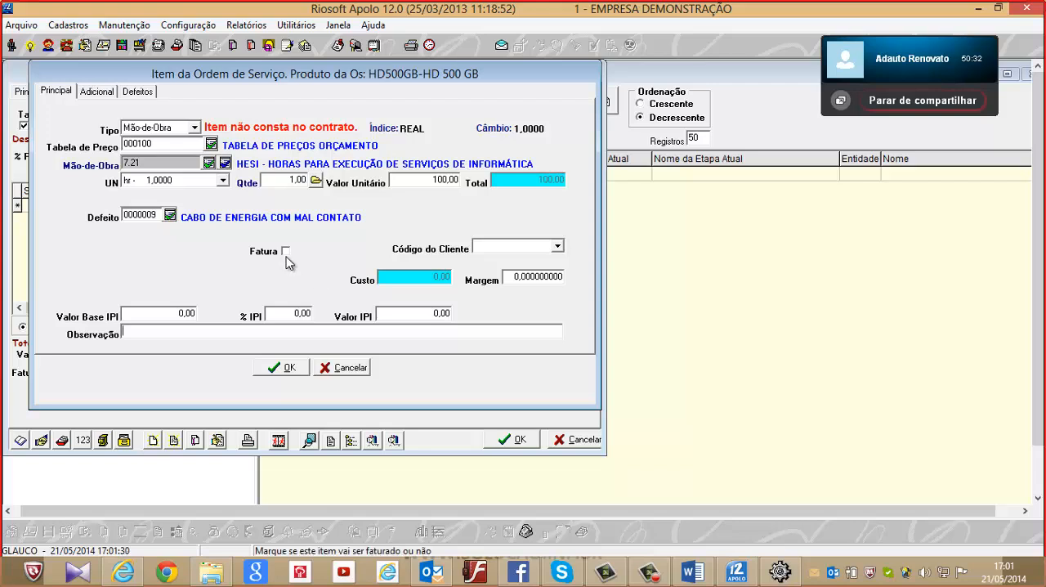
left_click(286, 255)
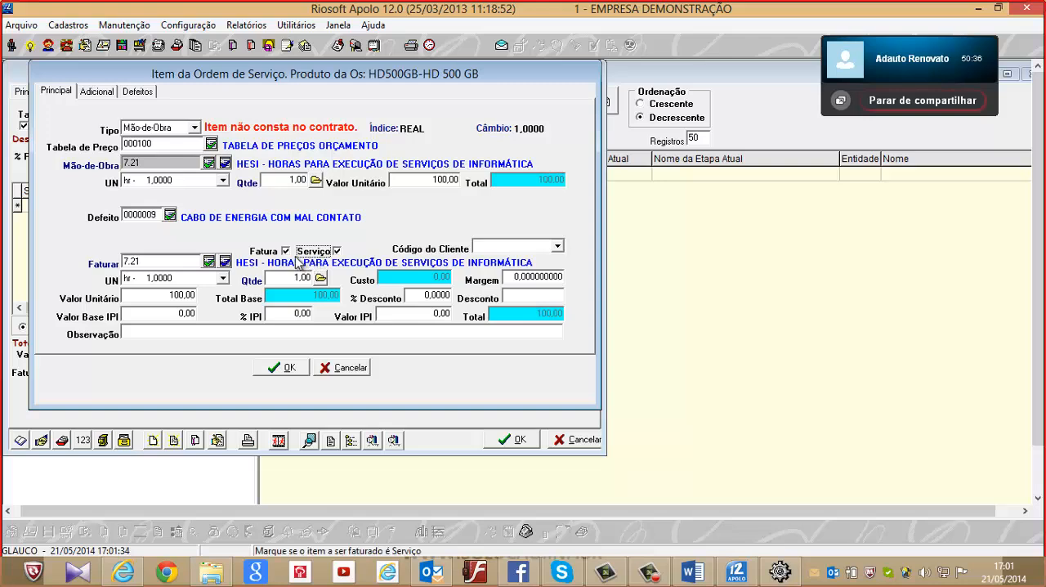
left_click(284, 252)
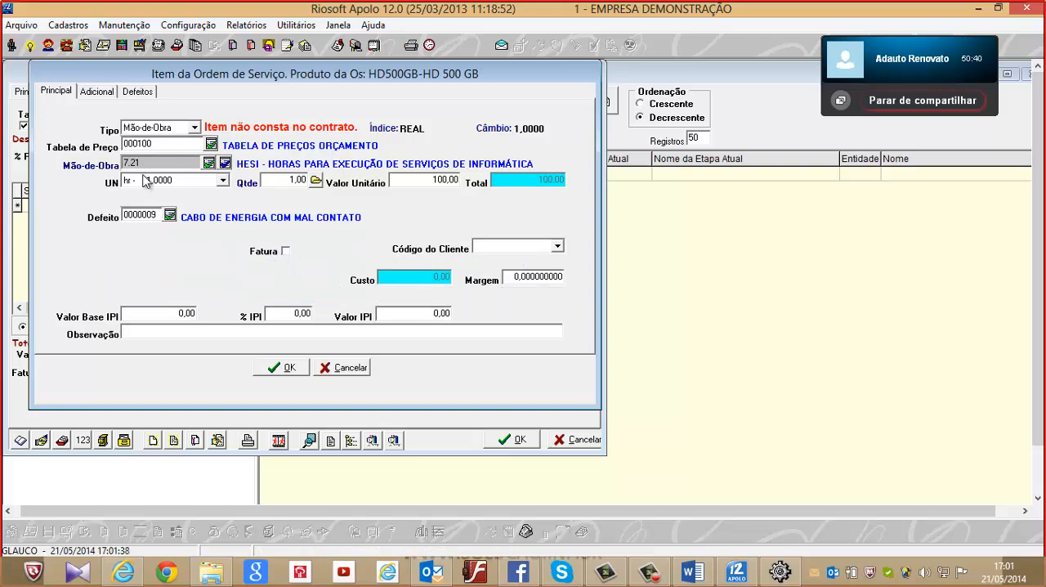
left_click(285, 251)
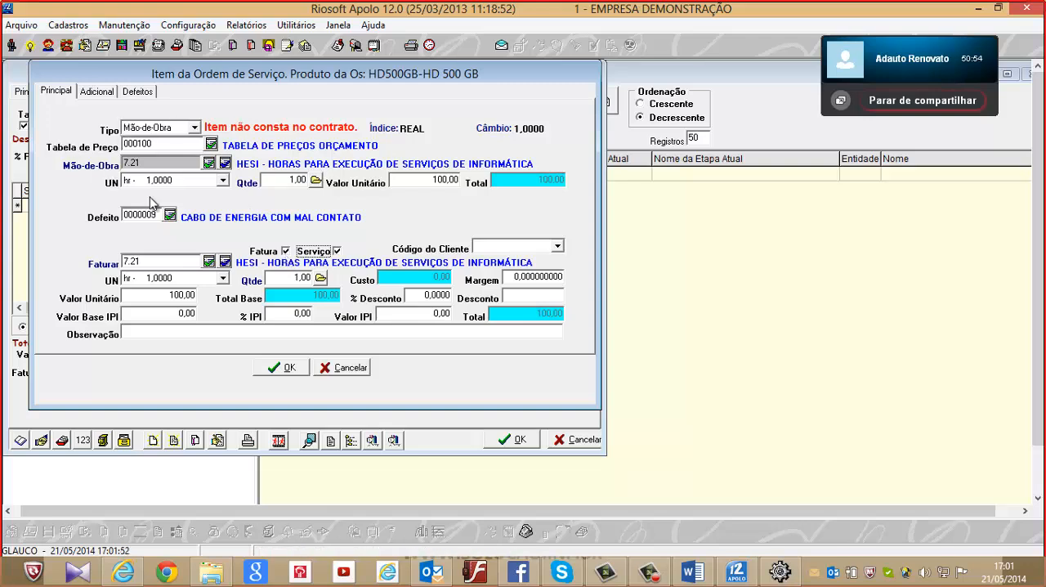
View the labour item's Adicional and Defeitos data and return to its Principal data
left_click(104, 92)
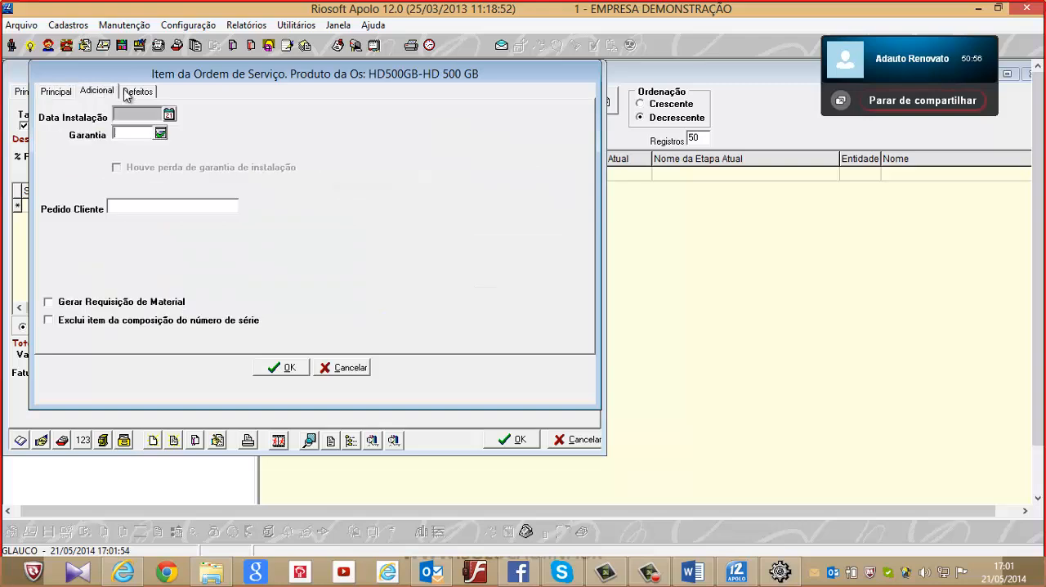
left_click(146, 93)
left_click(57, 93)
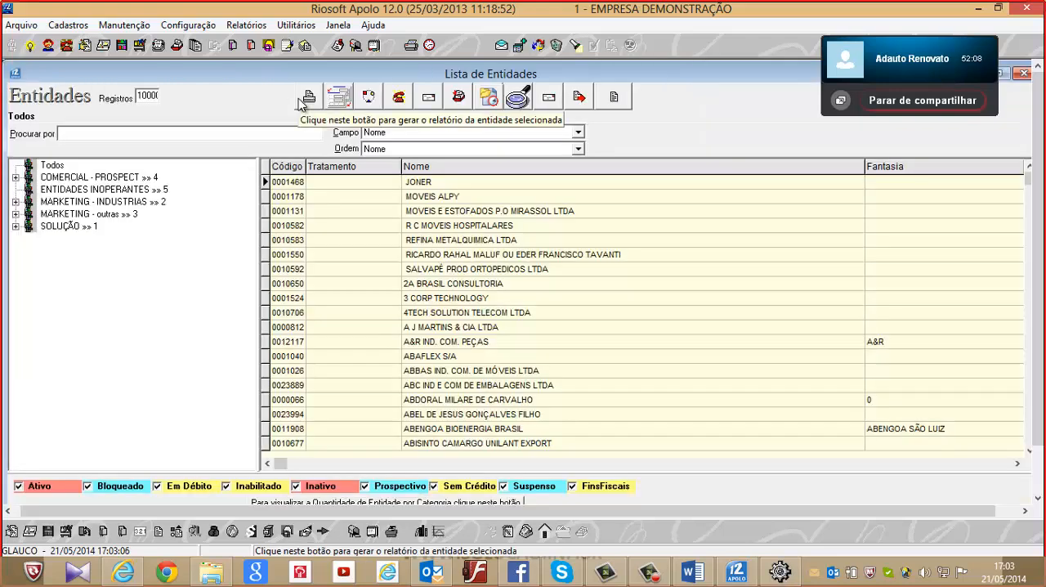
View DISTRIBUIDORA SAAS LTDA's Faturamento addresses from the MANUTENÇÕES category under SOLUÇÃO, and close the entity list without saving
left_click(13, 228)
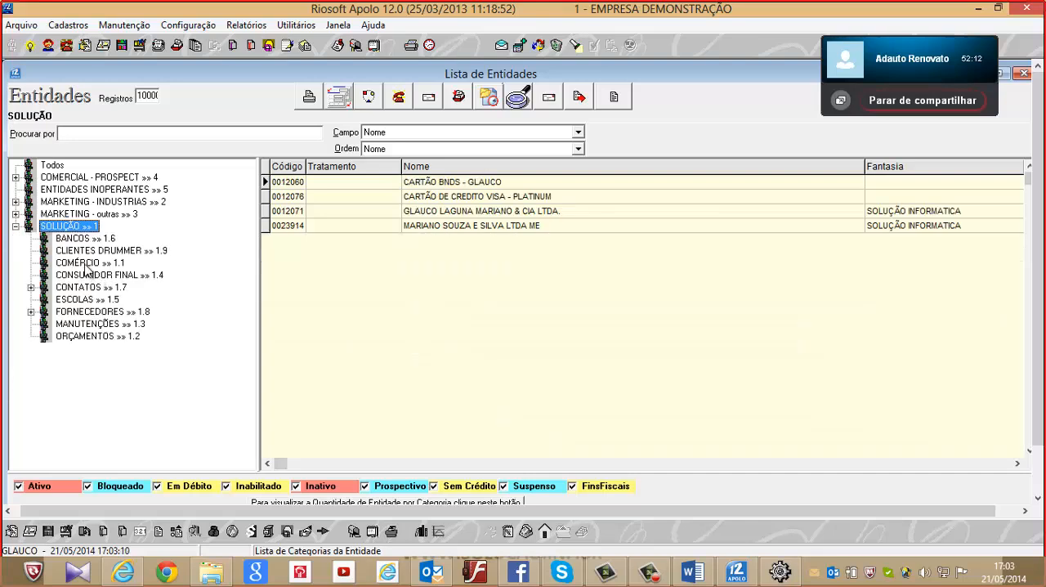
left_click(97, 326)
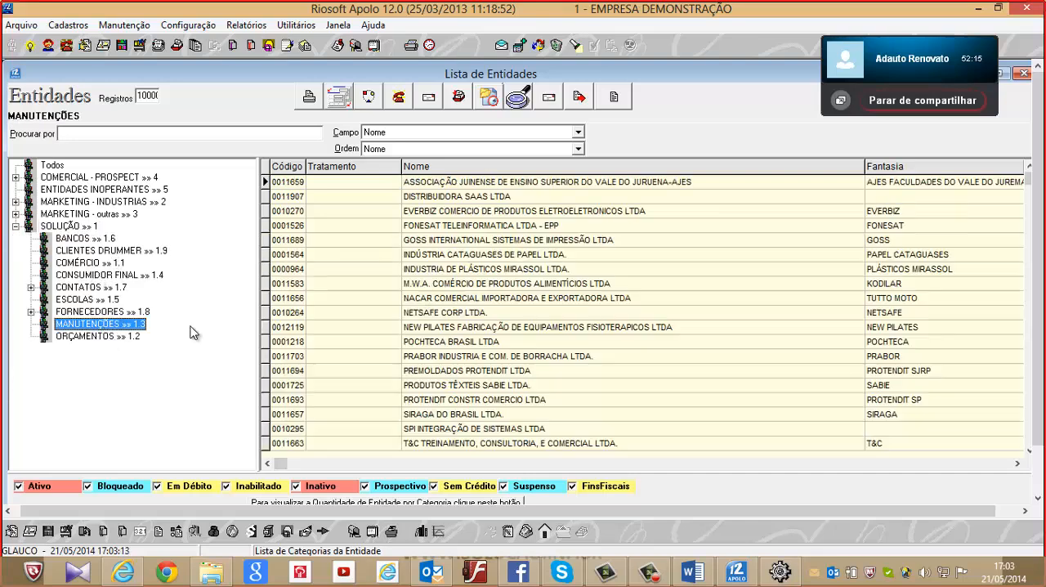
double_click(466, 197)
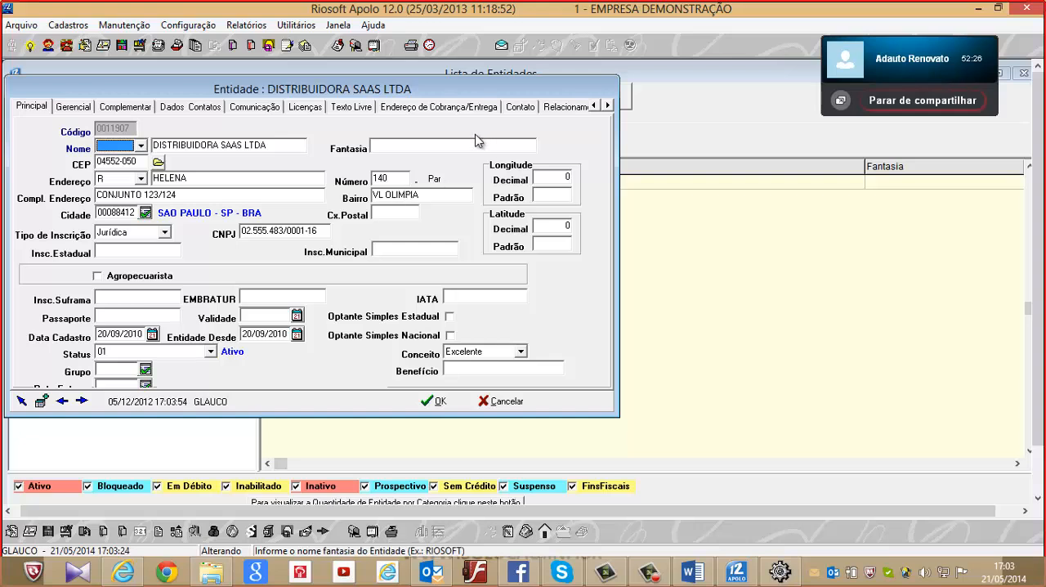
left_click(462, 110)
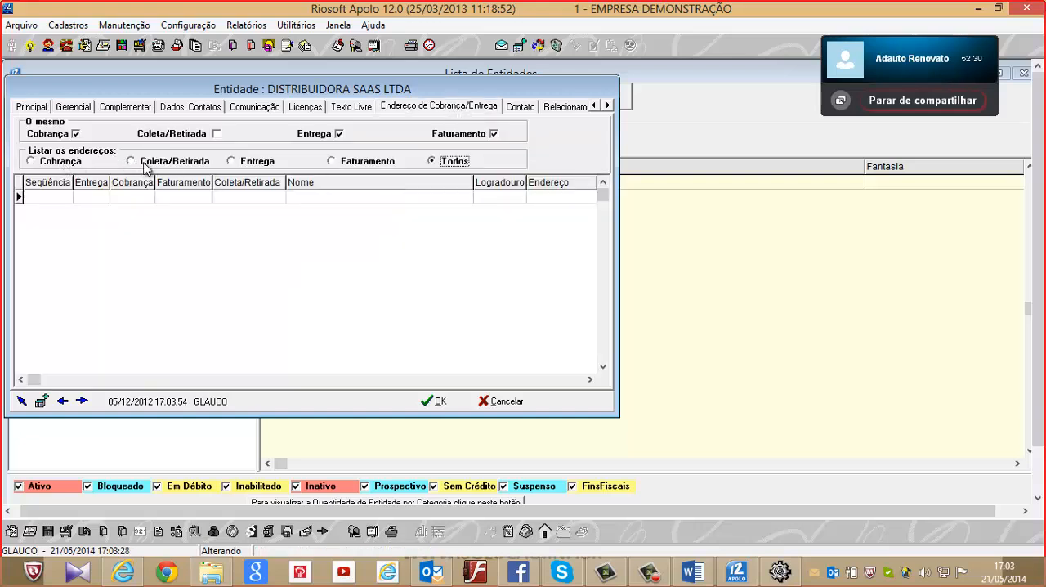
left_click(356, 164)
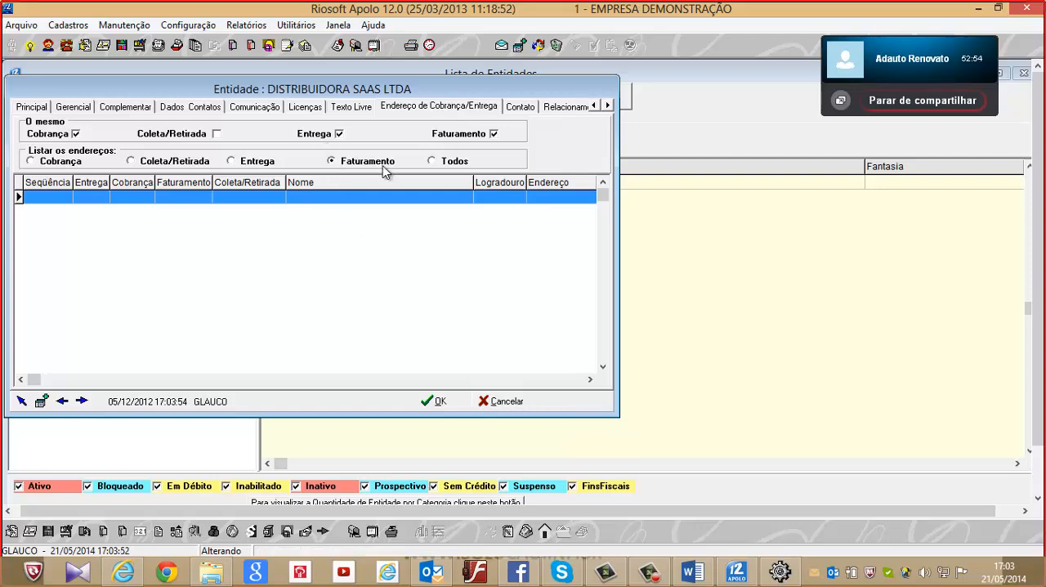
left_click(506, 401)
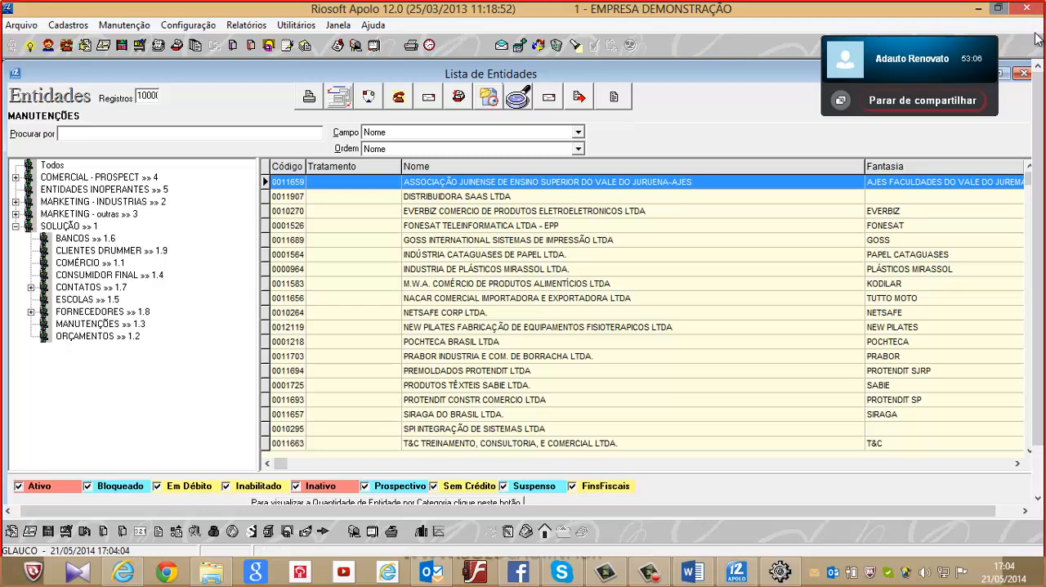
left_click(1025, 73)
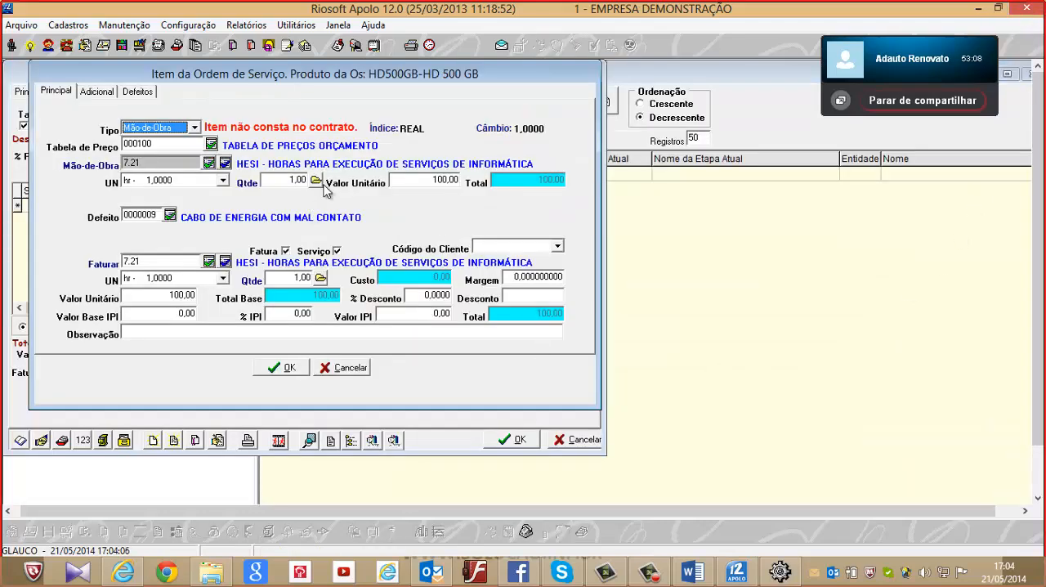
Check the labour item's Adicional and Defeitos data again and cancel the item without saving
left_click(103, 92)
left_click(131, 91)
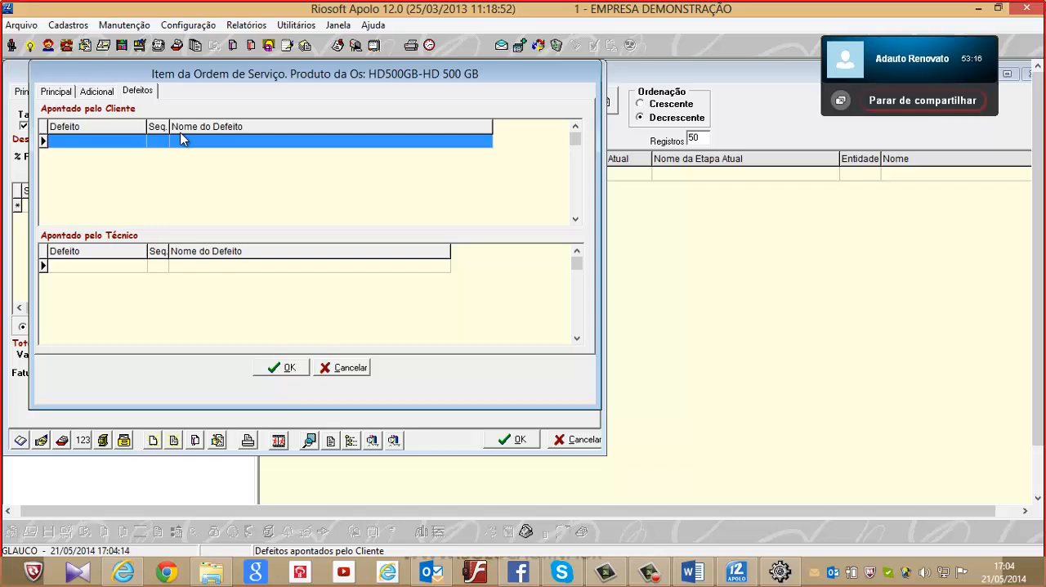
left_click(350, 368)
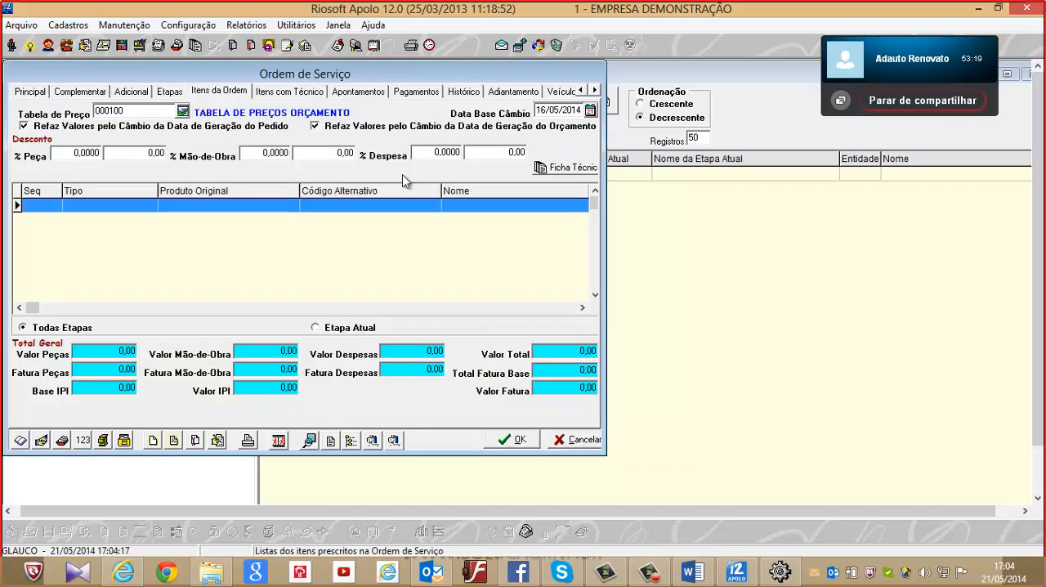
Review the service order's Itens com Técnico and its Apontamentos for the current stage
left_click(302, 93)
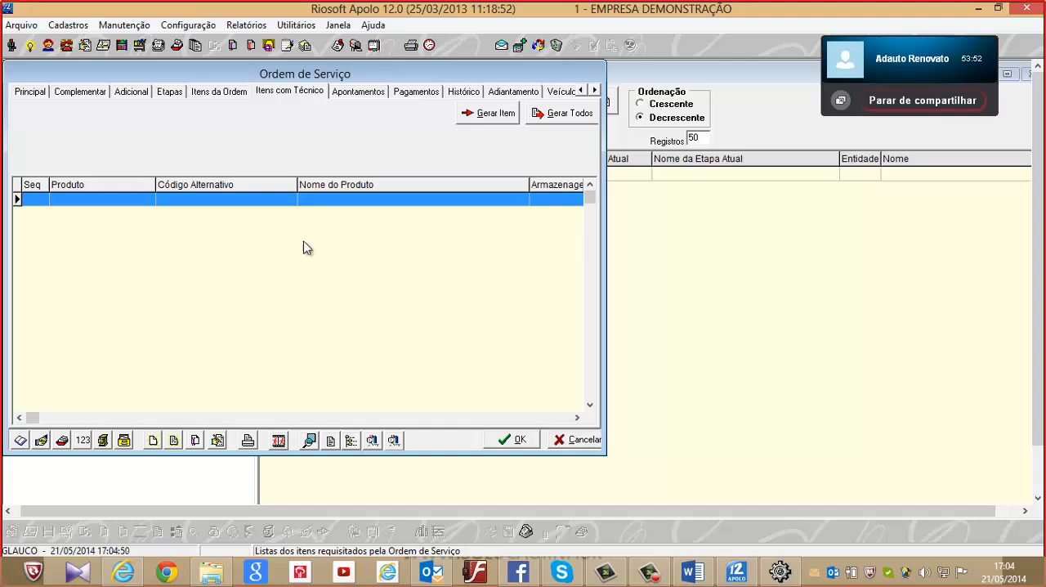
left_click(368, 93)
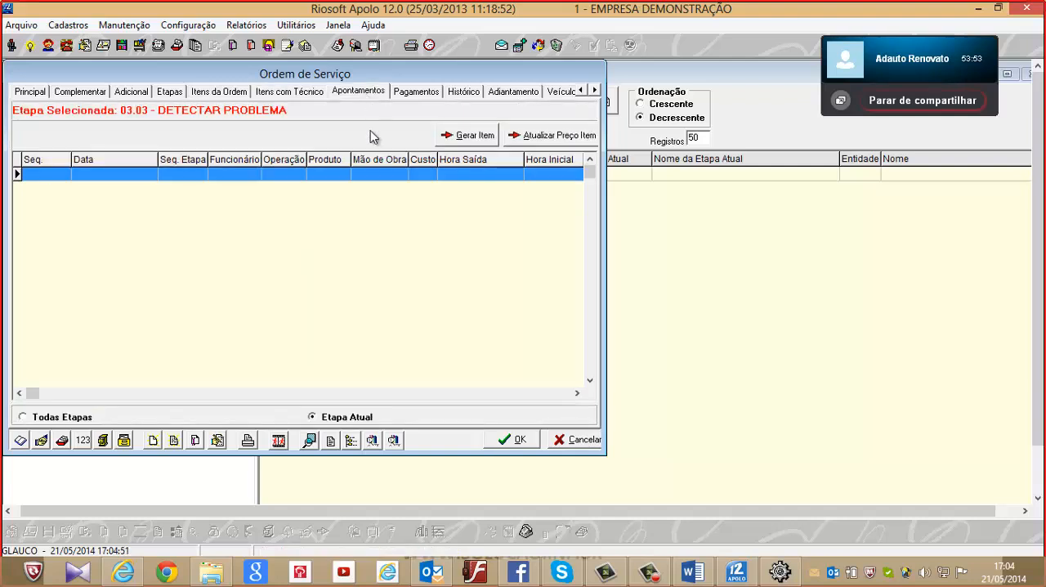
Open a new time entry in the service order's Apontamentos, check its Produto choices, and cancel the entry
double_click(421, 180)
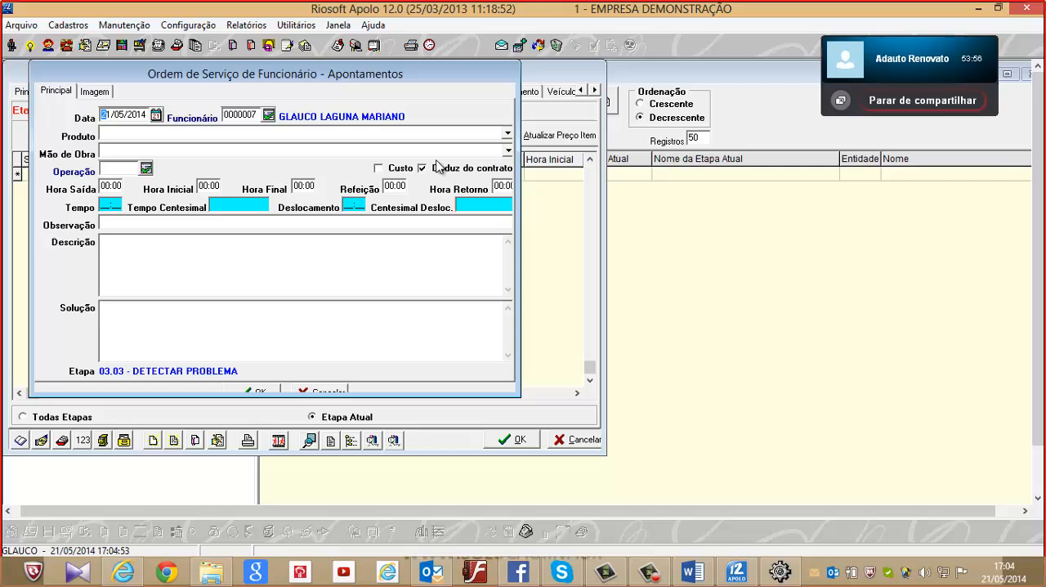
left_click(390, 138)
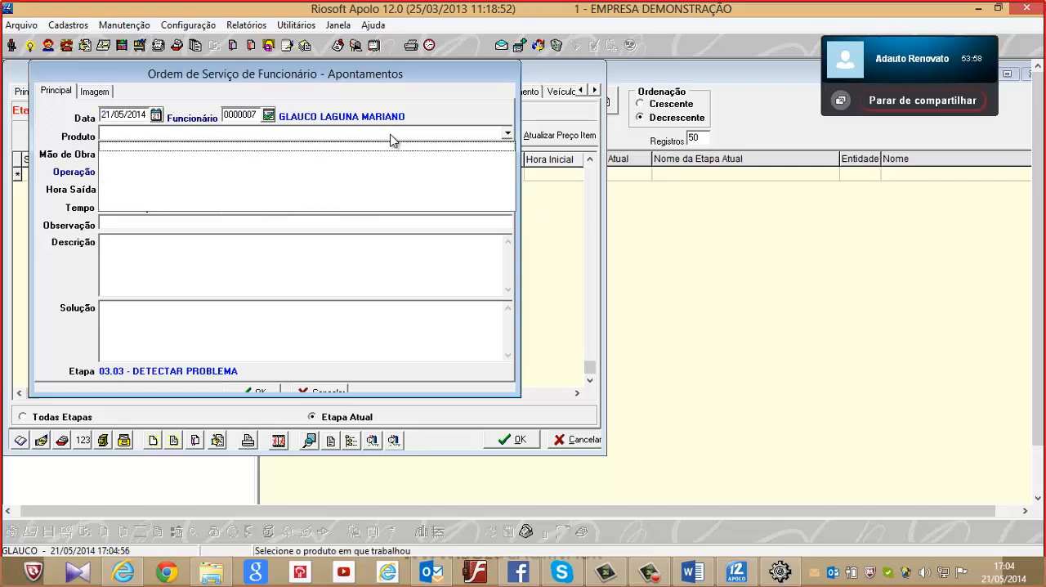
left_click(391, 140)
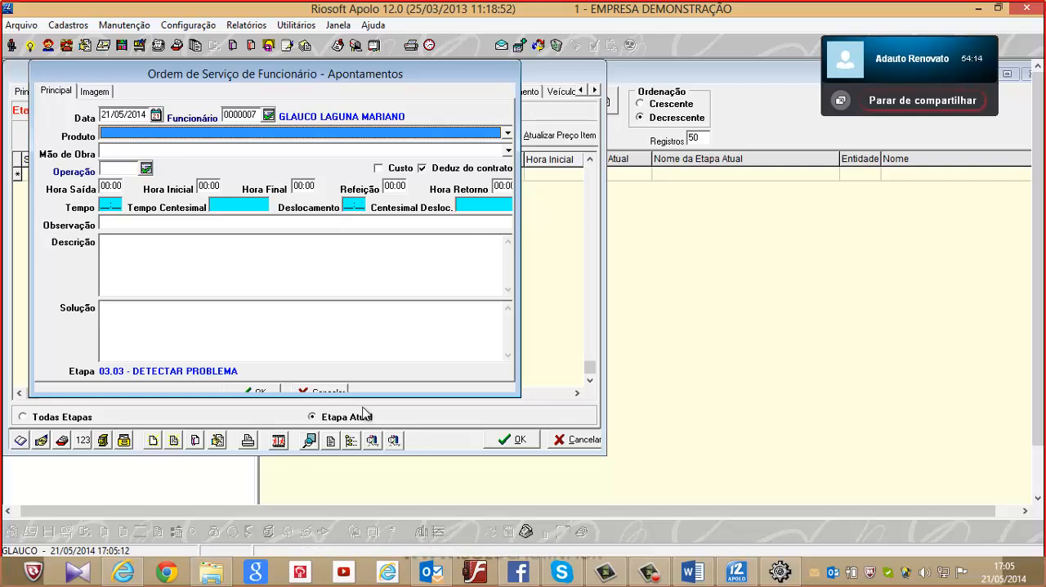
left_click(335, 391)
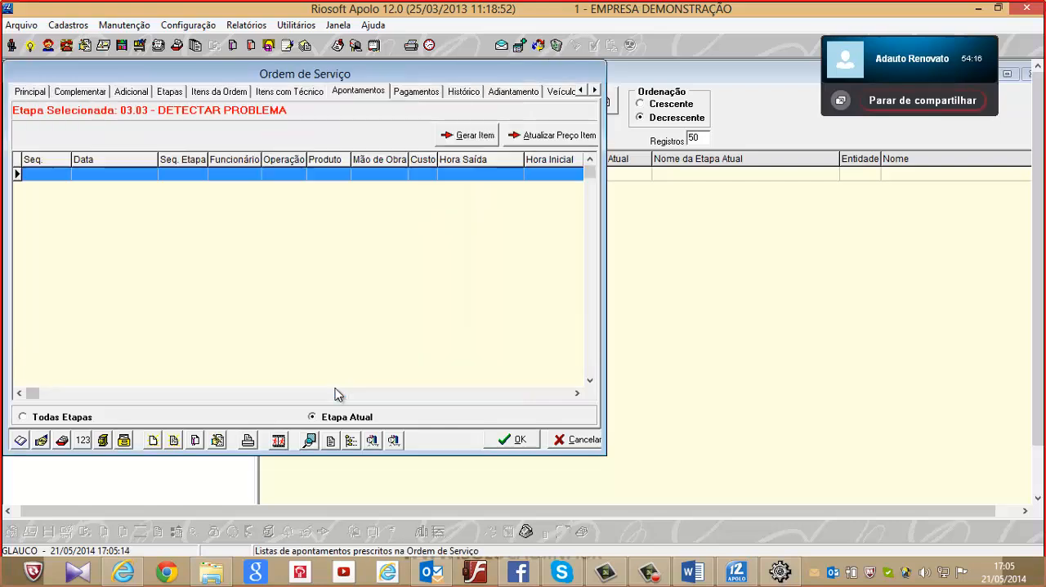
Review the service order's Pagamentos data and its Veículos list
left_click(417, 92)
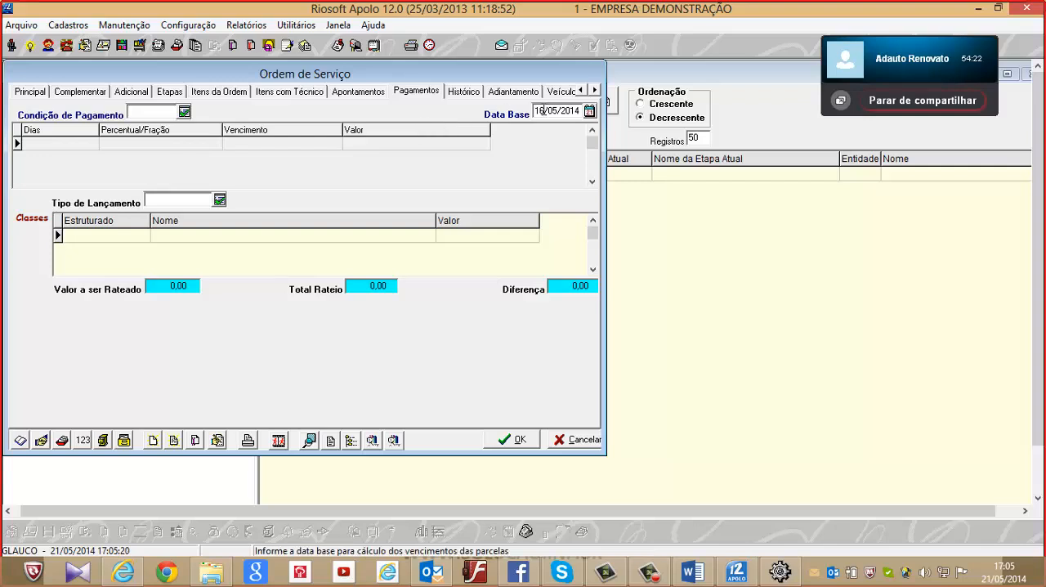
left_click(594, 91)
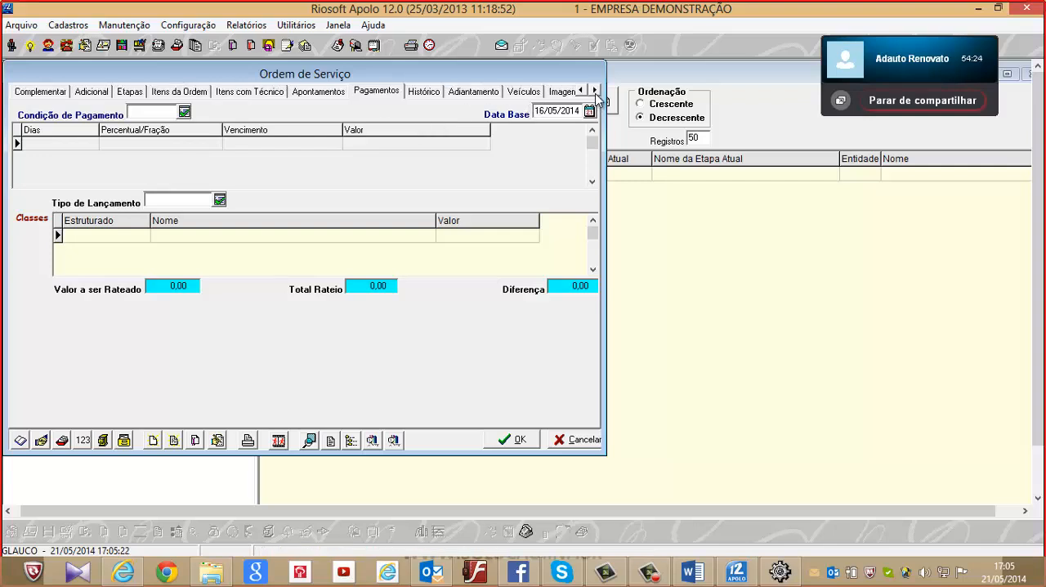
left_click(540, 93)
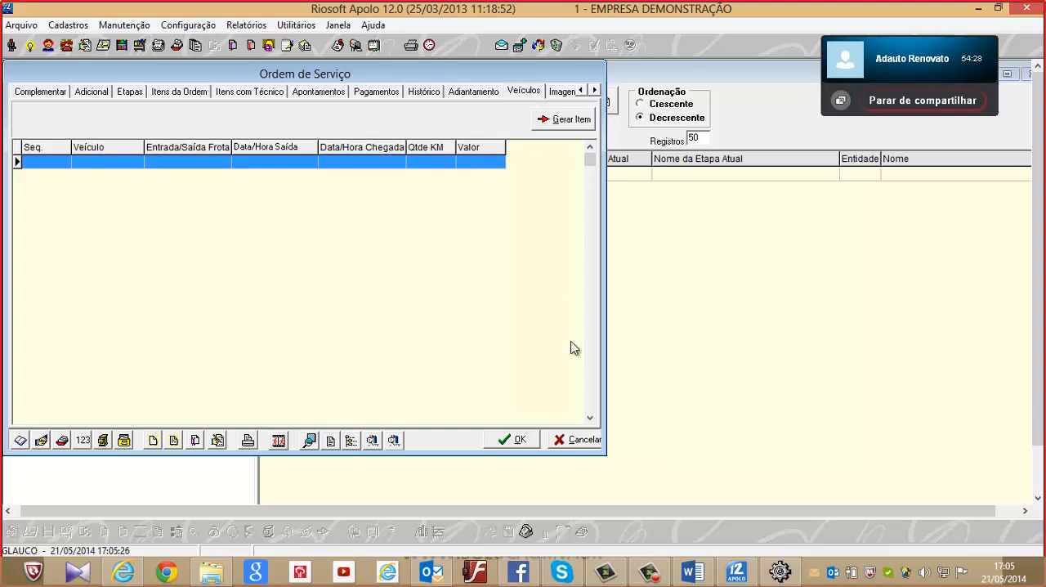
Try to save the service order, dismiss the message, and close the service order list
left_click(514, 441)
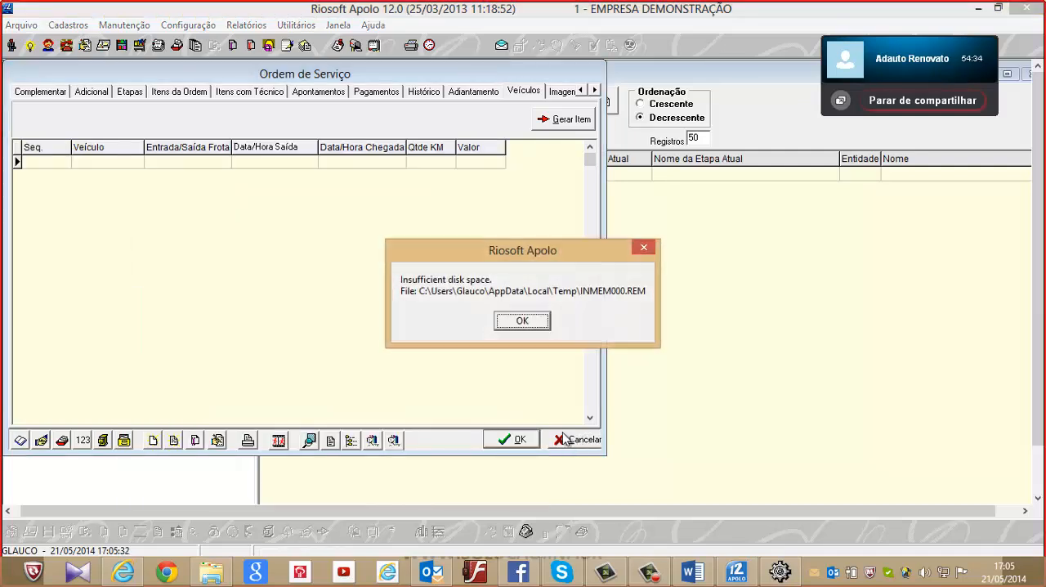
left_click(524, 322)
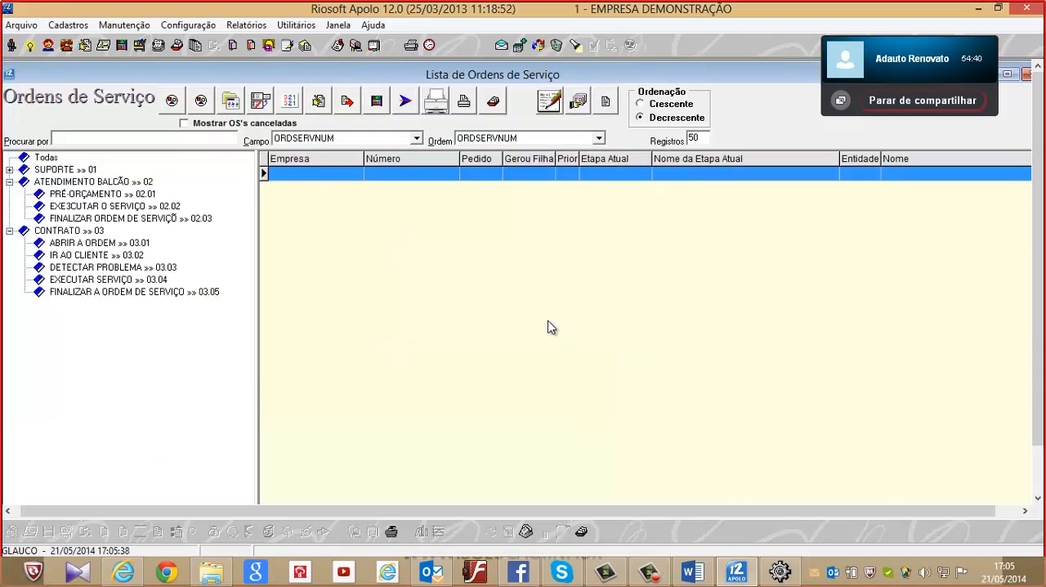
left_click(1028, 74)
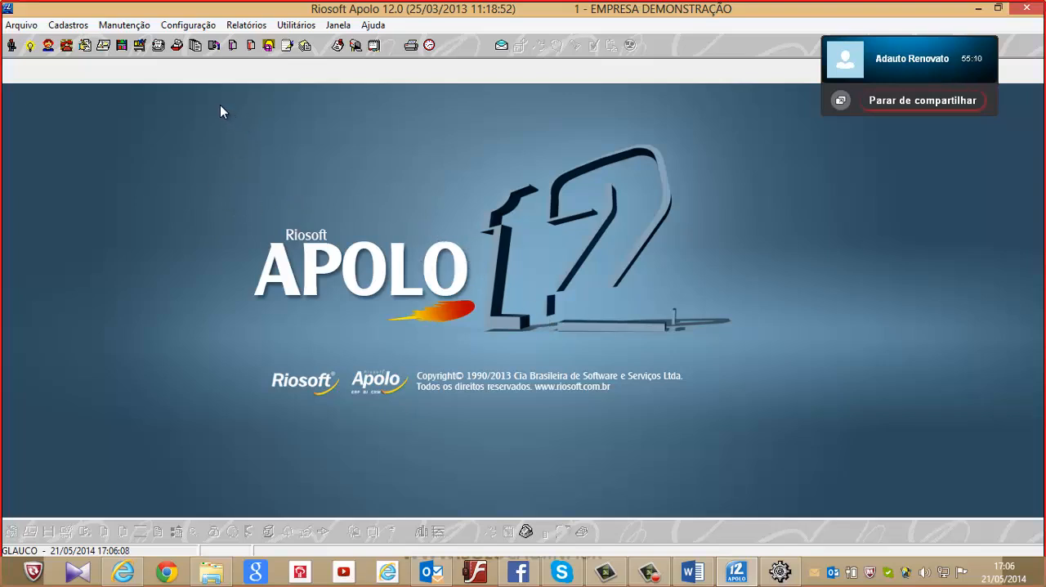
Review the Assistência Técnica settings in the system configuration options, and cancel the configuration without saving
left_click(177, 27)
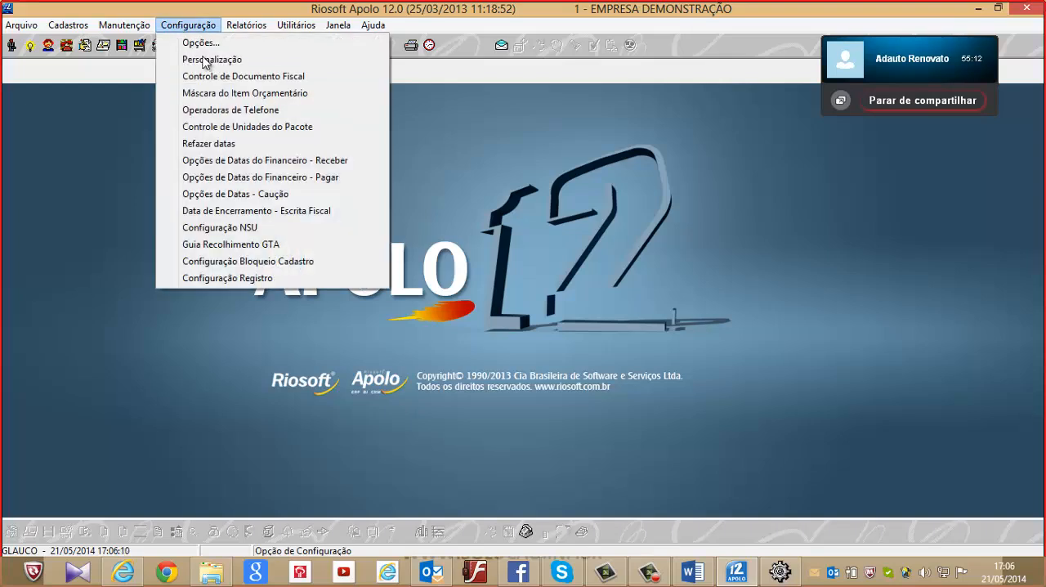
left_click(199, 42)
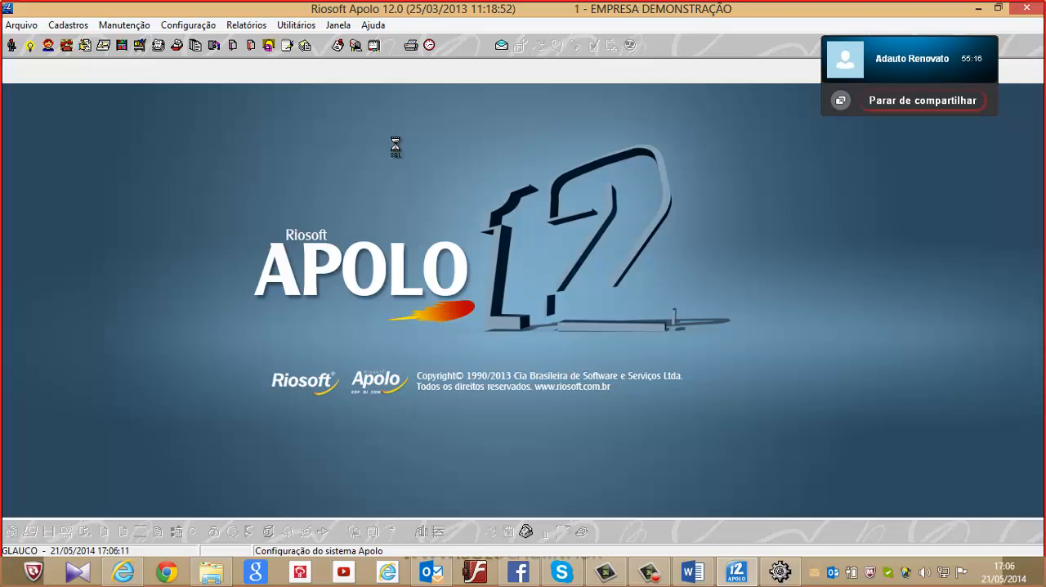
left_click(14, 91)
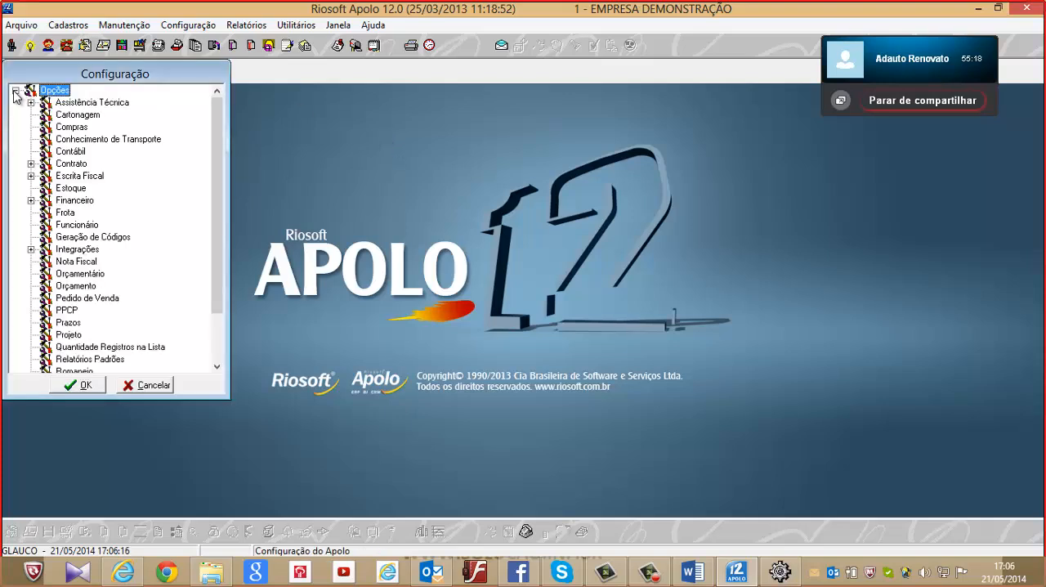
left_click(79, 104)
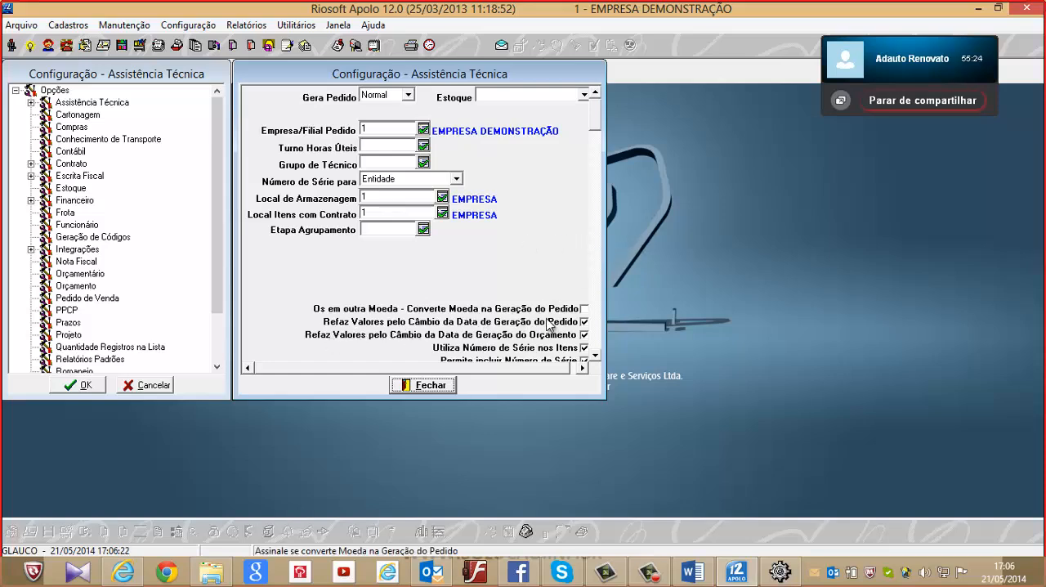
left_click_drag(591, 122, 642, 355)
left_click(429, 388)
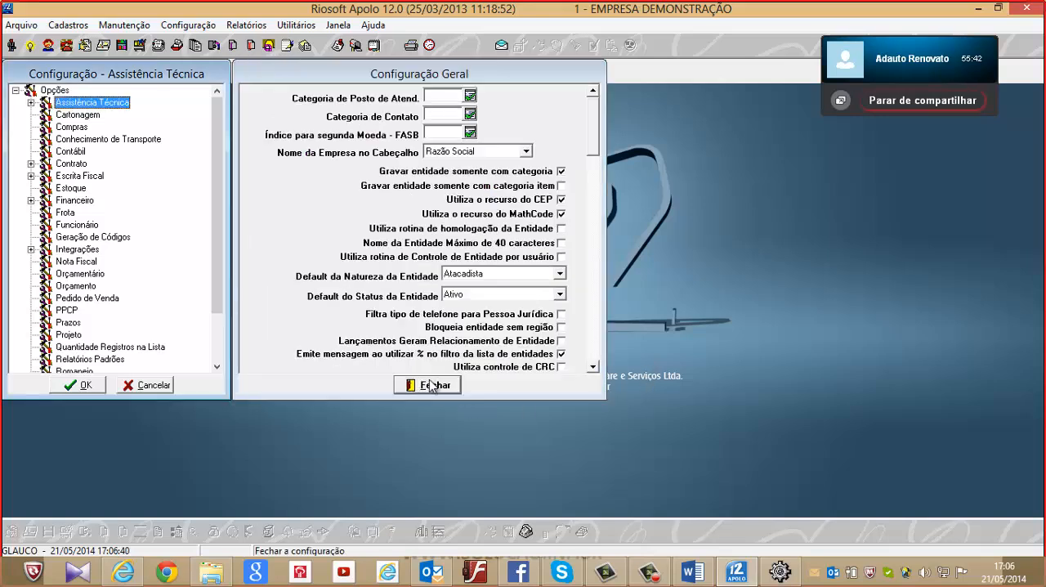
left_click(426, 386)
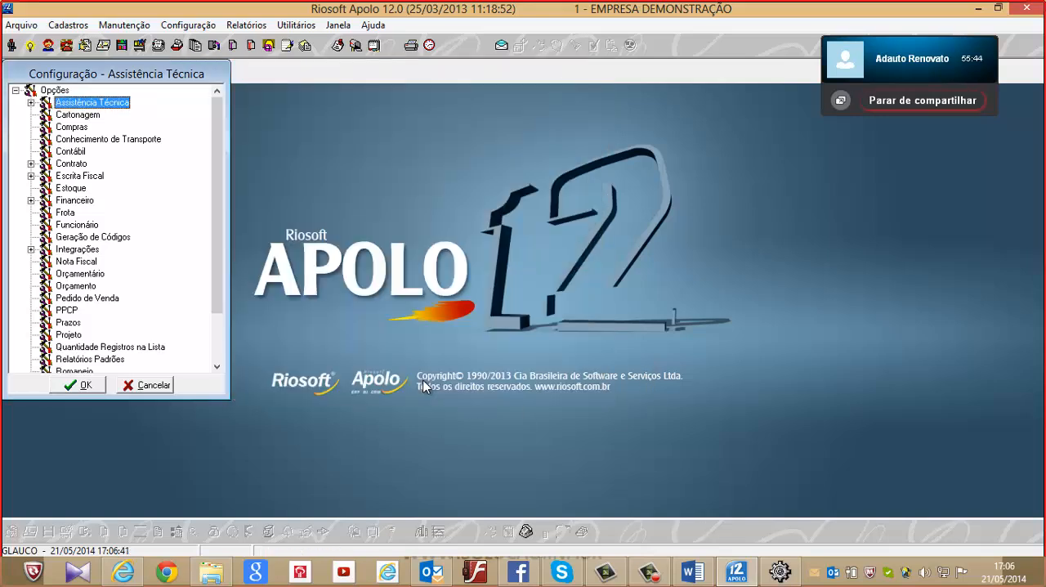
left_click(154, 386)
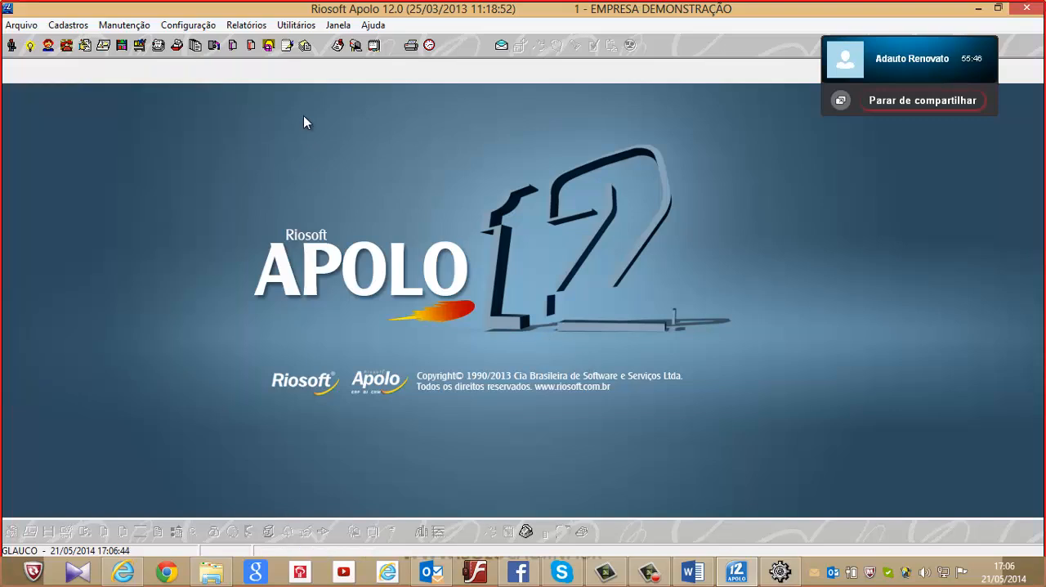
left_click(124, 29)
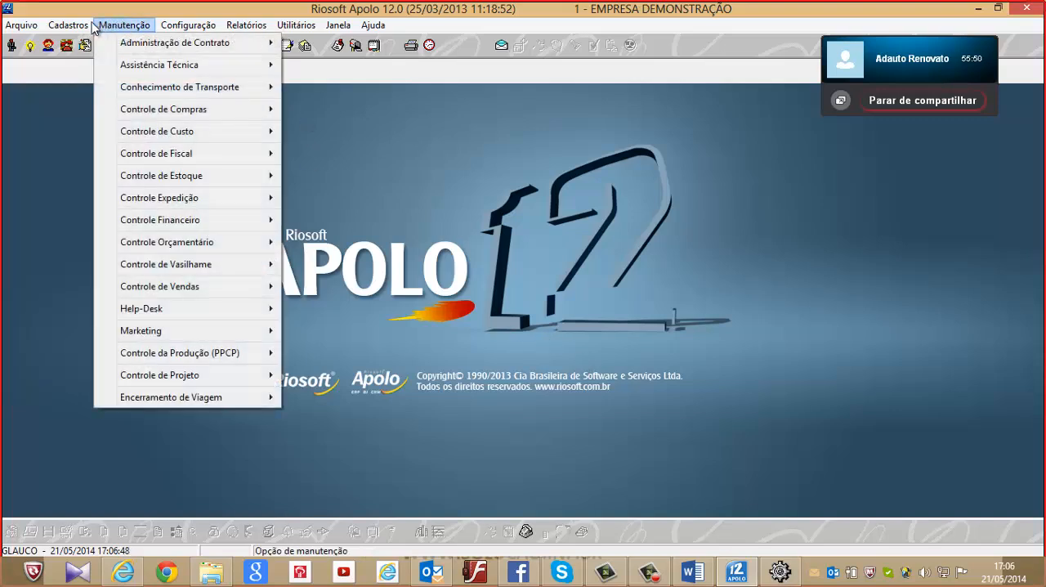
mouse_move(86, 27)
mouse_move(129, 27)
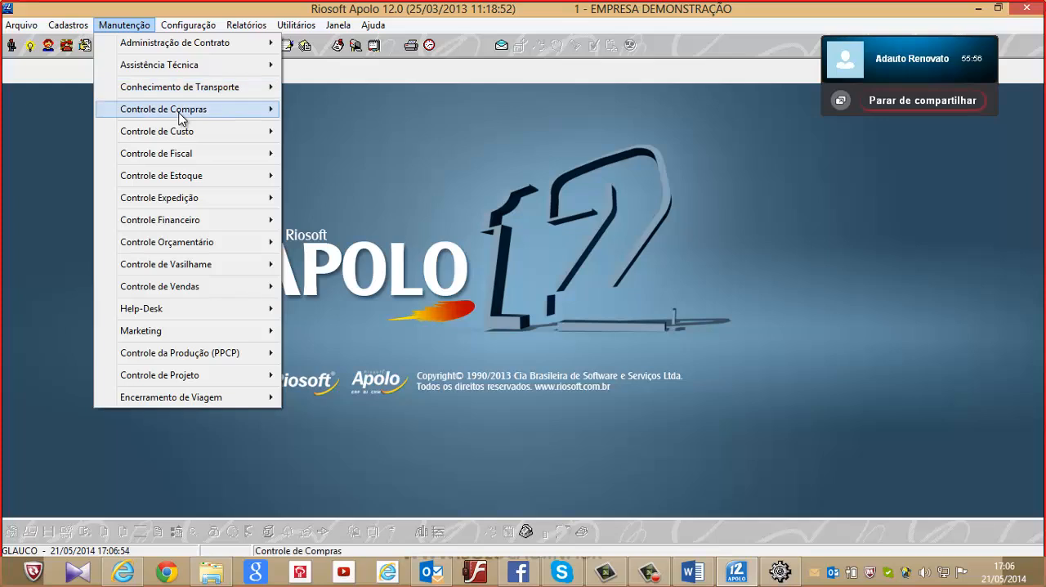
mouse_move(181, 117)
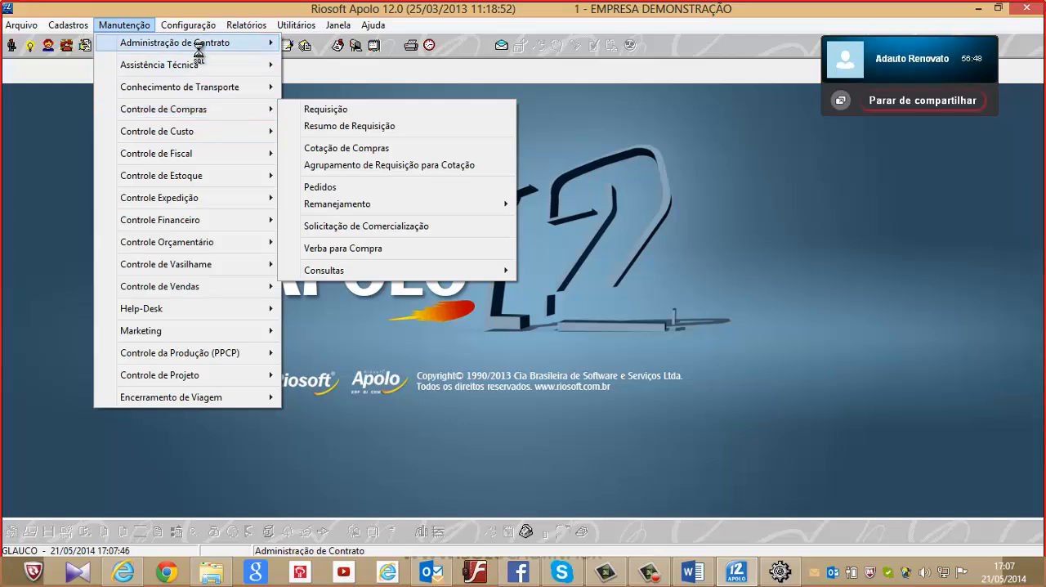
Open the Estoque com Compras integration settings under Integrações in the system configuration options
mouse_move(193, 24)
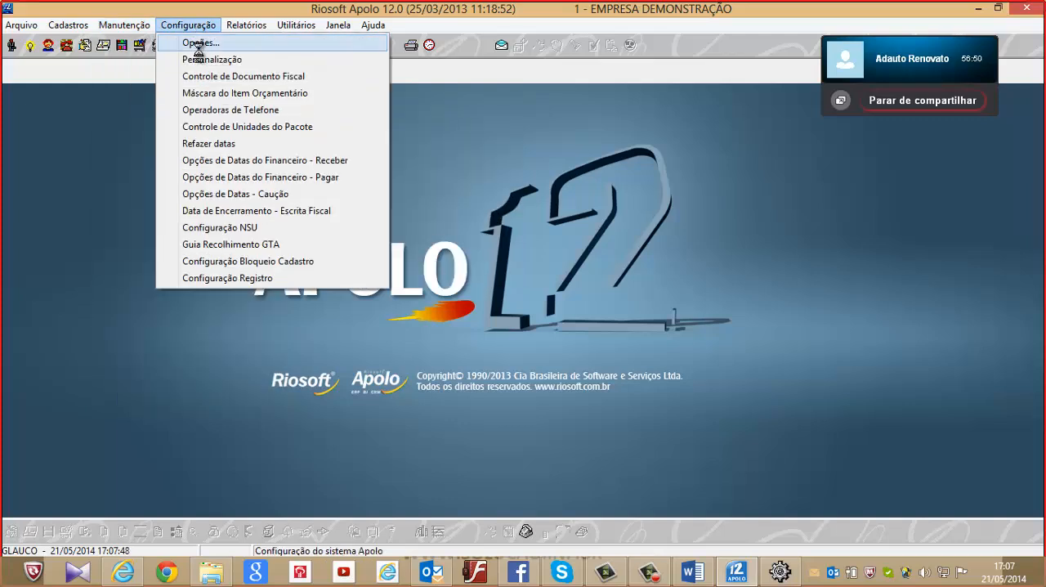
left_click(199, 44)
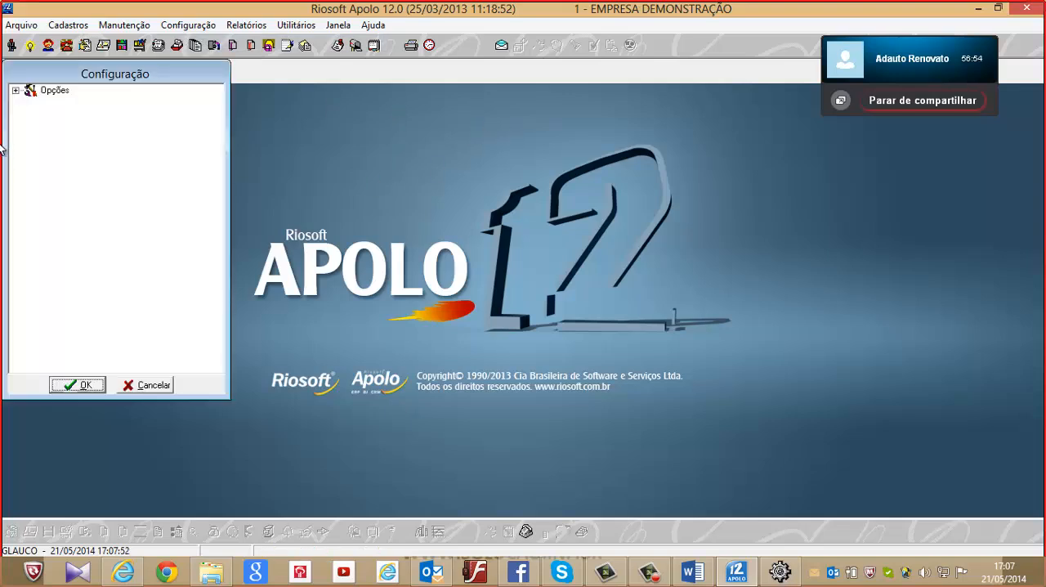
left_click(15, 91)
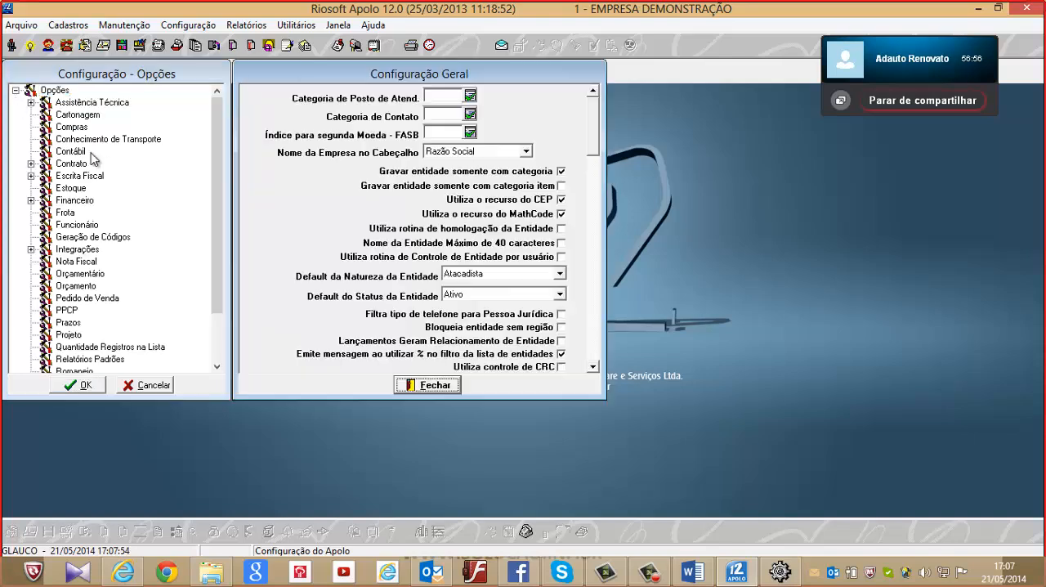
left_click(30, 250)
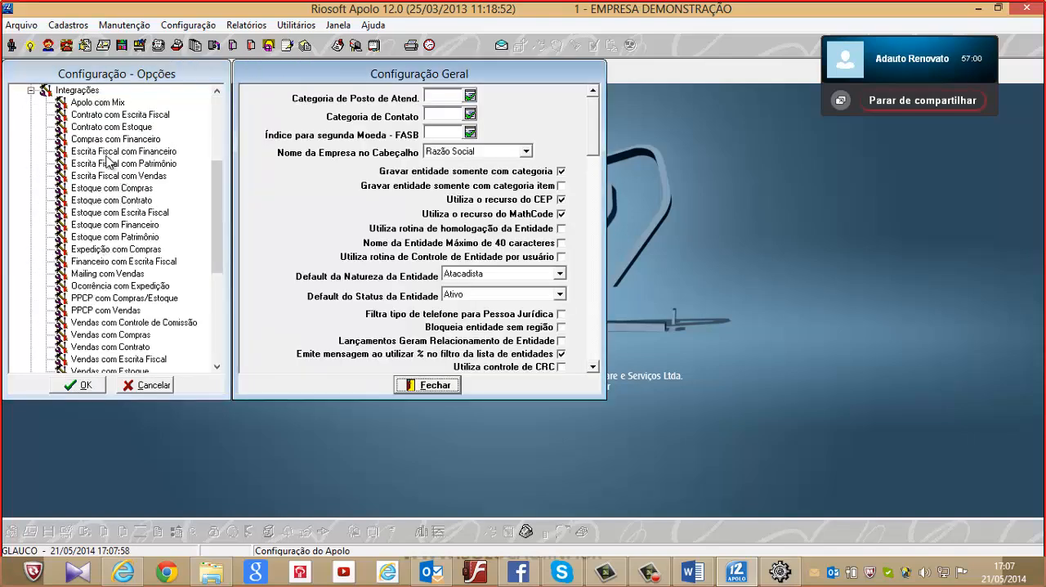
left_click(131, 189)
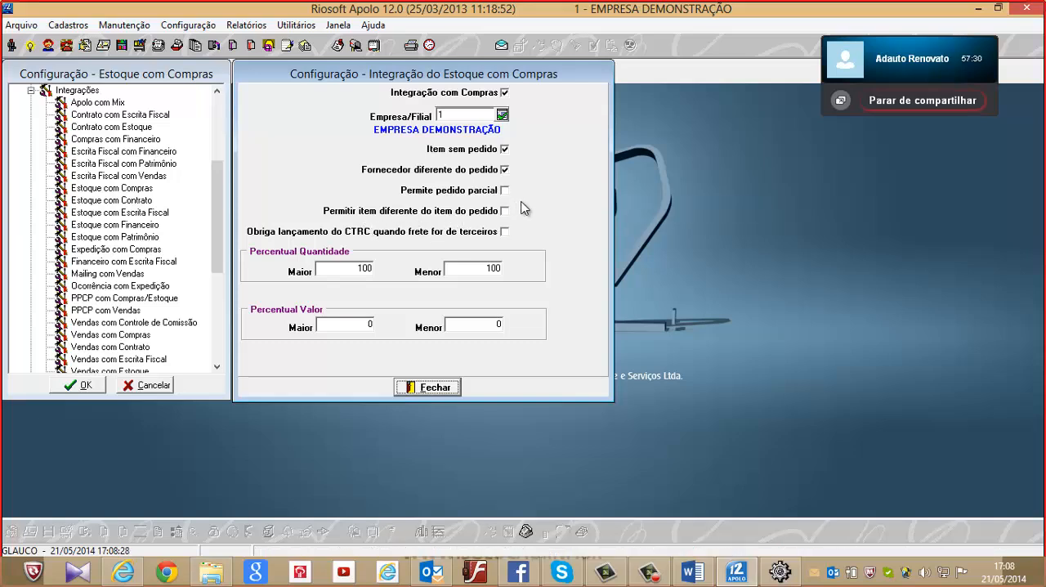
Examine the Maior and Menor limits of Percentual Quantidade and Percentual Valor, and cancel the configuration without saving
left_click(347, 268)
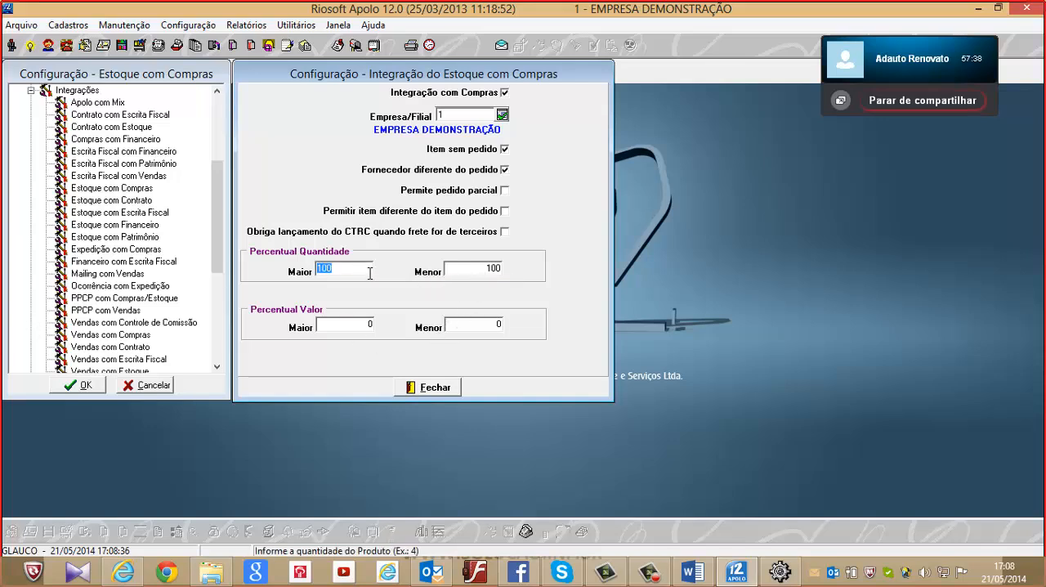
left_click(471, 273)
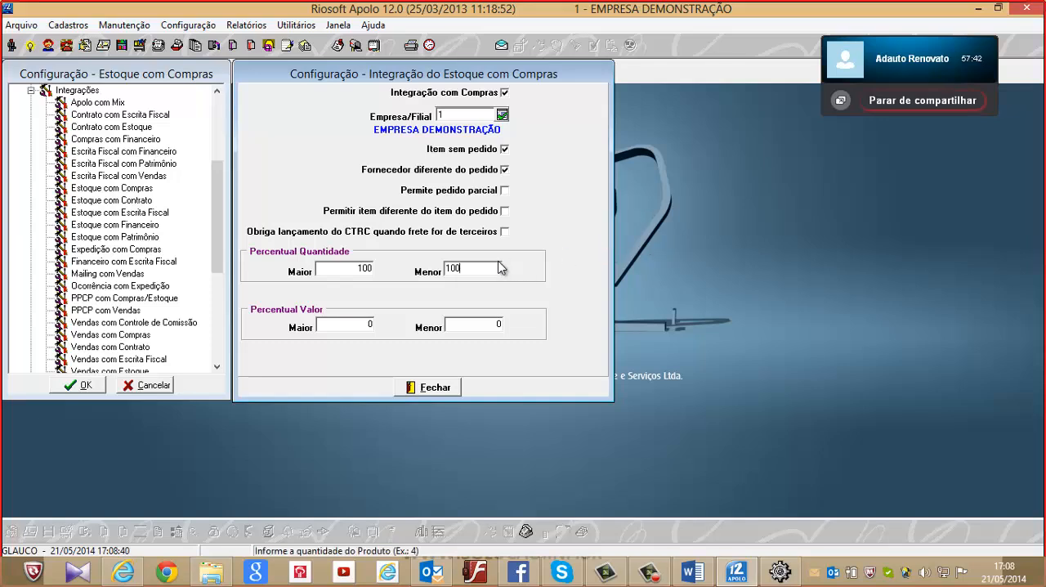
left_click_drag(475, 271, 412, 276)
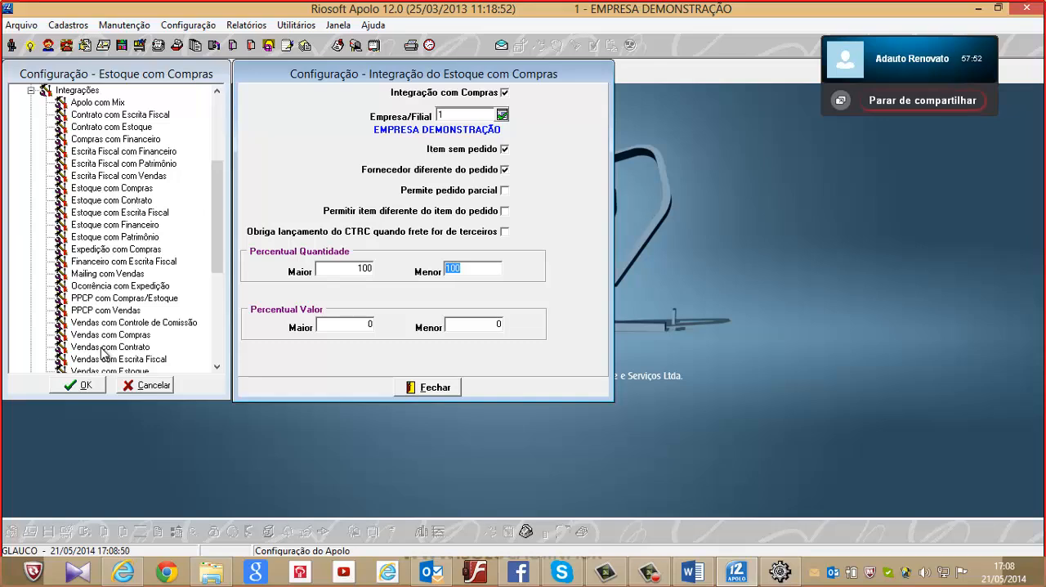
left_click(366, 327)
left_click(485, 327)
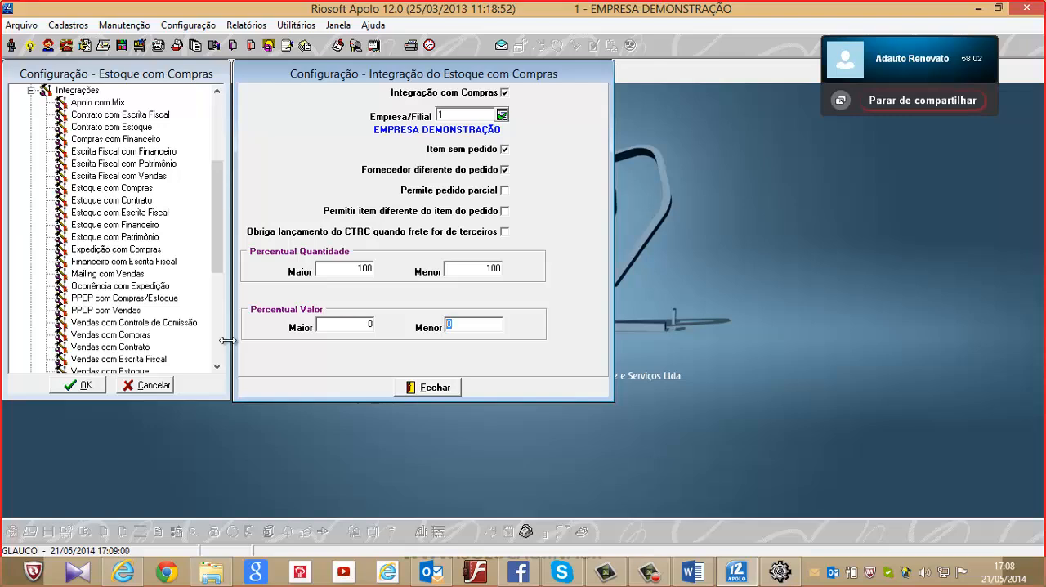
left_click(432, 389)
left_click(433, 387)
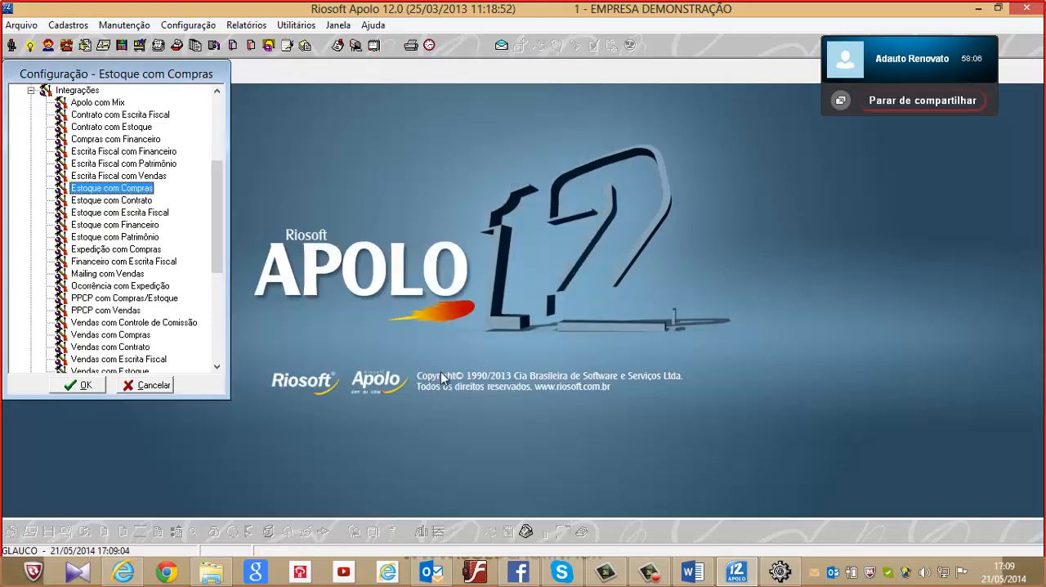
left_click(143, 386)
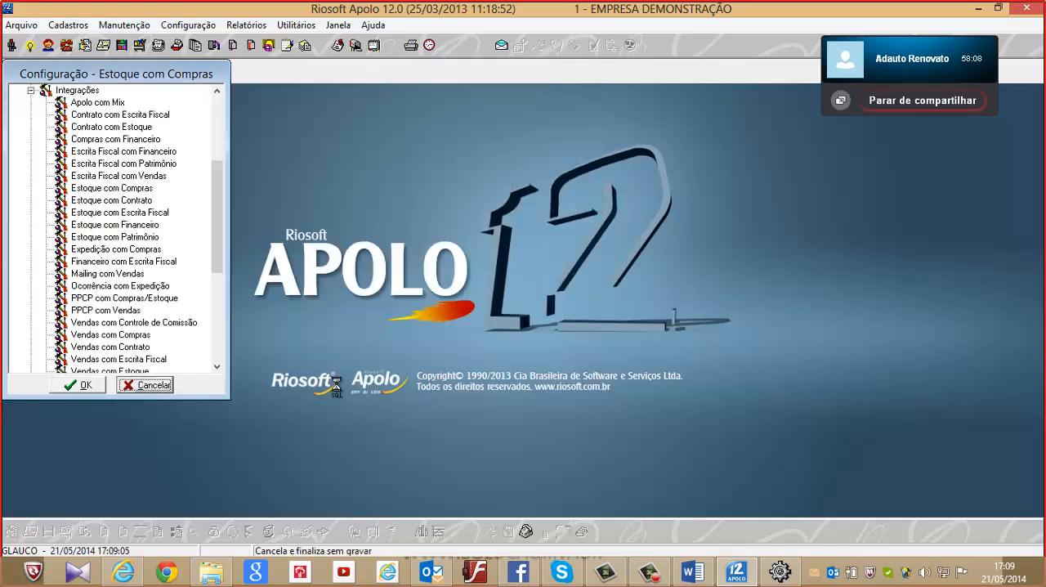
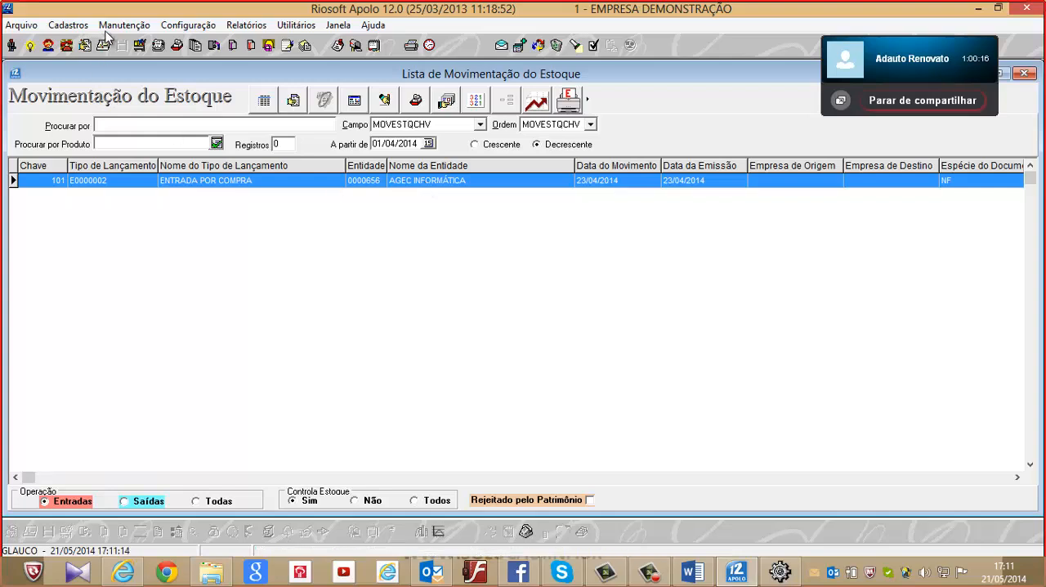
Open the Tipos de Lançamentos register under the general records and show only the Estoque group
left_click(68, 26)
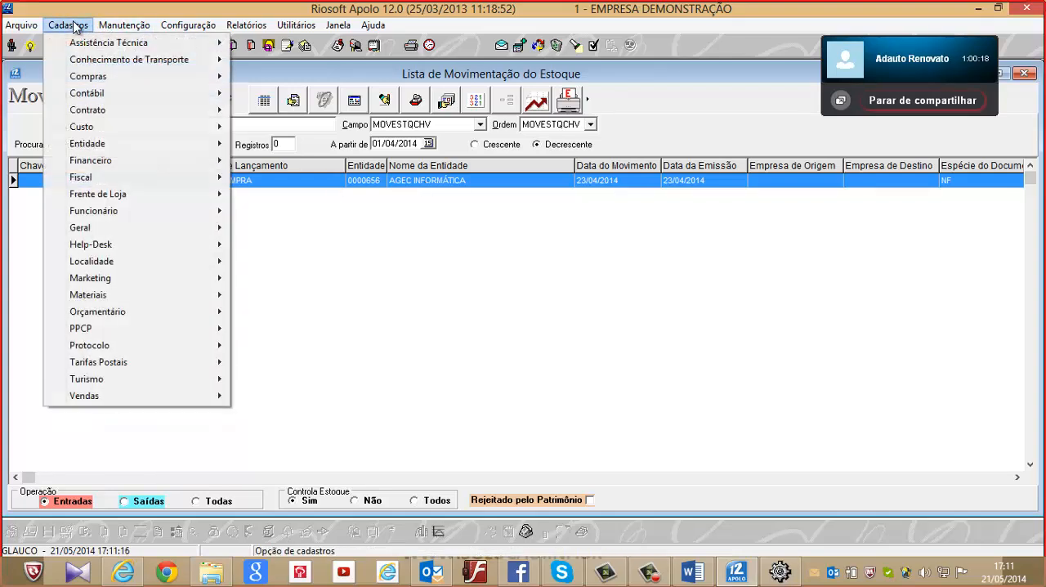
mouse_move(82, 228)
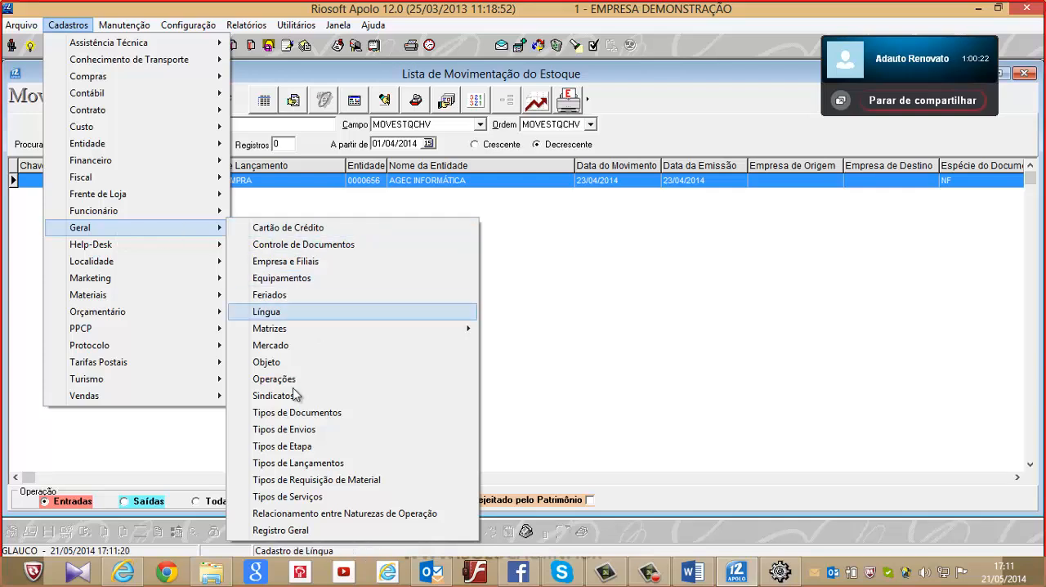
left_click(286, 464)
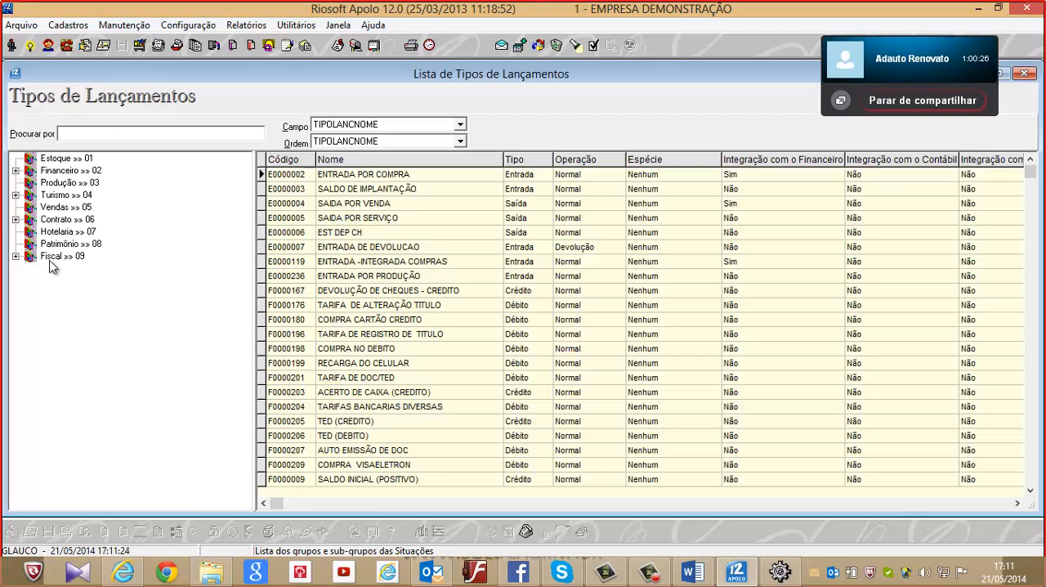
left_click(51, 160)
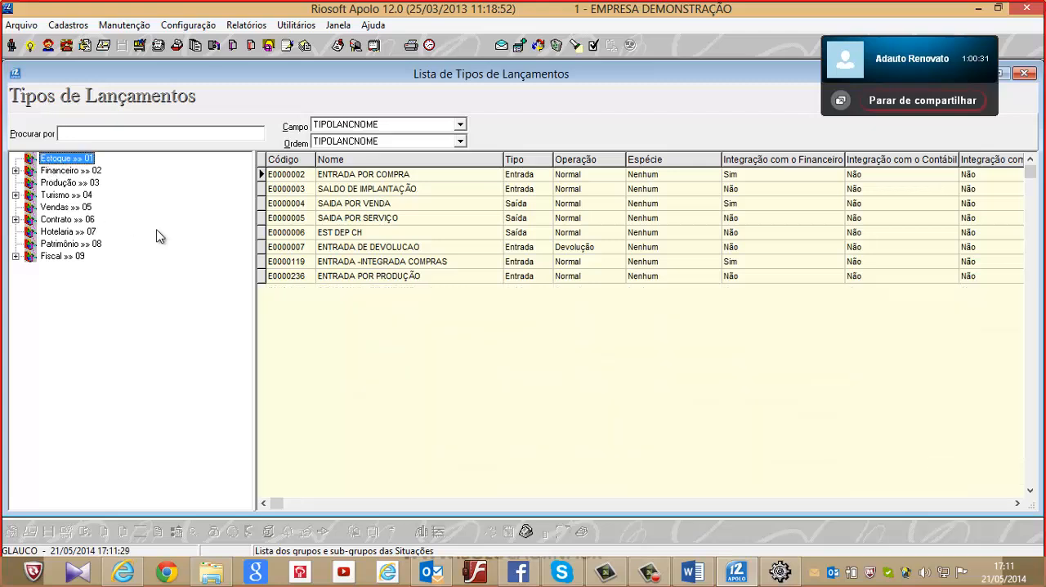
Look through the stock entry types, including SALDO DE IMPLANTAÇÃO, SAIDA POR VENDA, SAIDA POR SERVIÇO and ENTRADA DE DEVOLUCAO
left_click(351, 174)
left_click(372, 192)
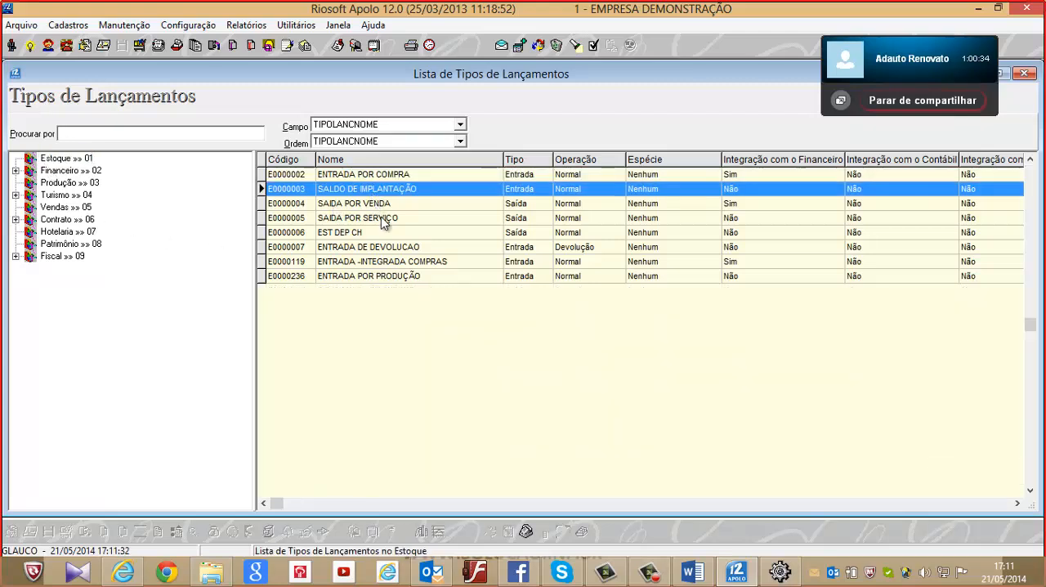
left_click(382, 206)
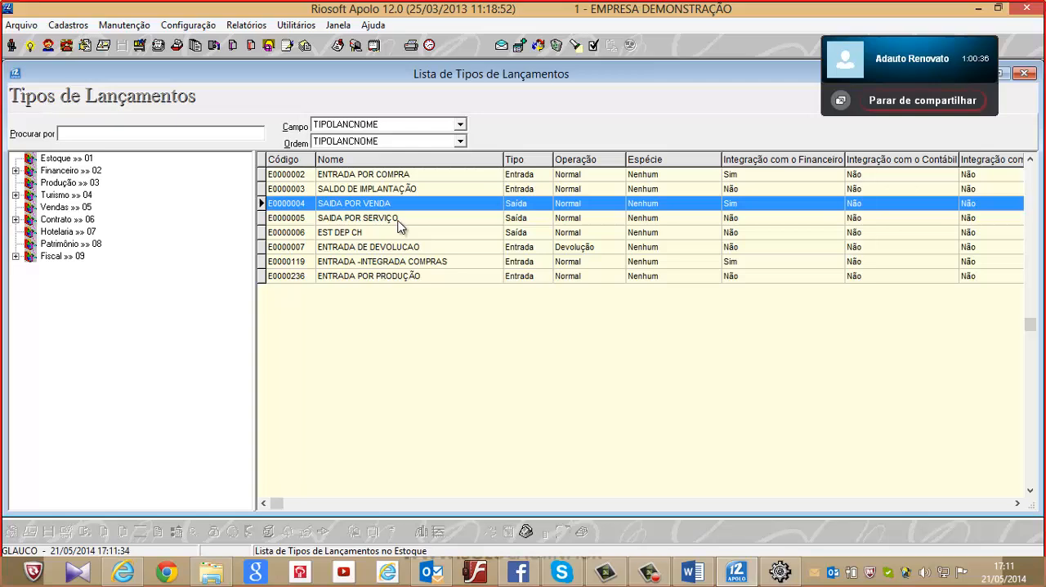
left_click(398, 220)
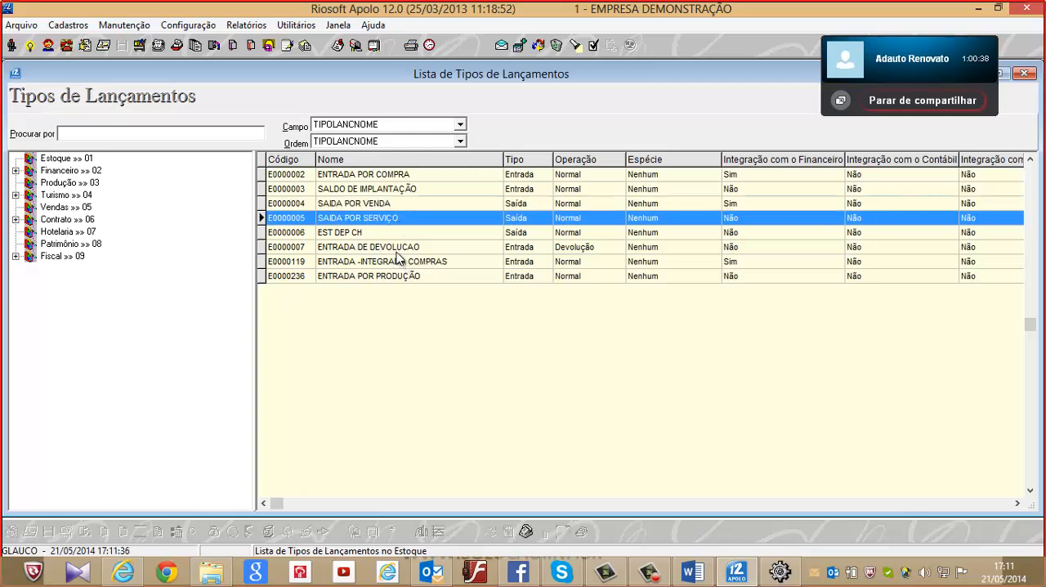
left_click(396, 250)
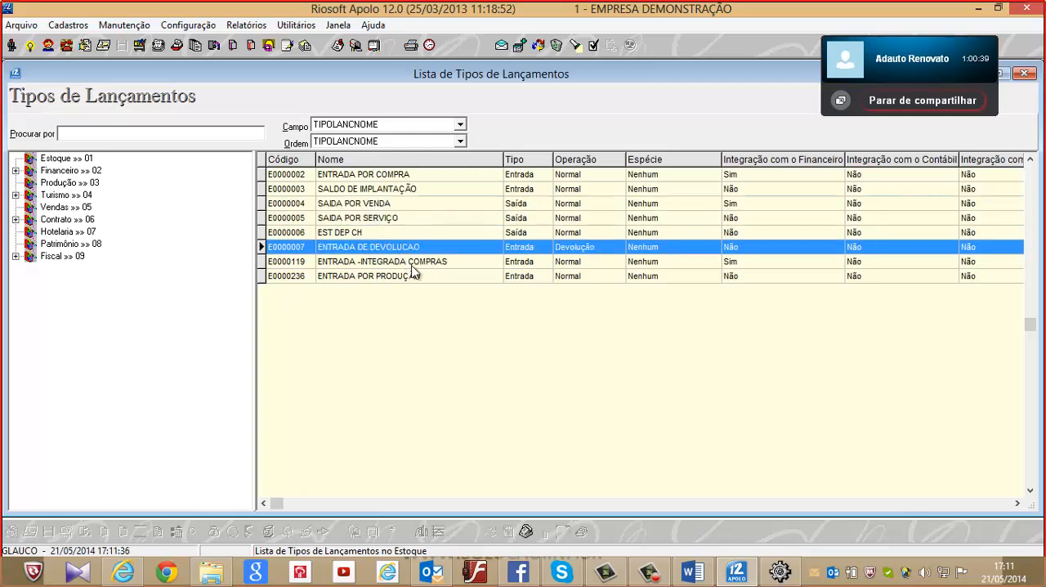
Review the Principal, Contabil and Complementar settings of ENTRADA POR COMPRA, cancel without saving, and close the entry type list
left_click(374, 176)
double_click(378, 178)
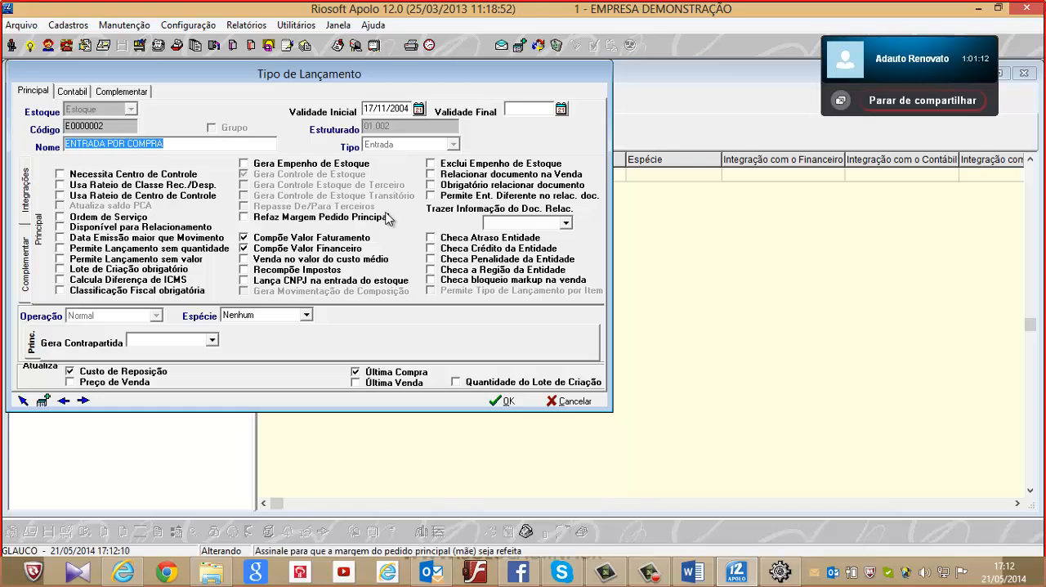
left_click(73, 93)
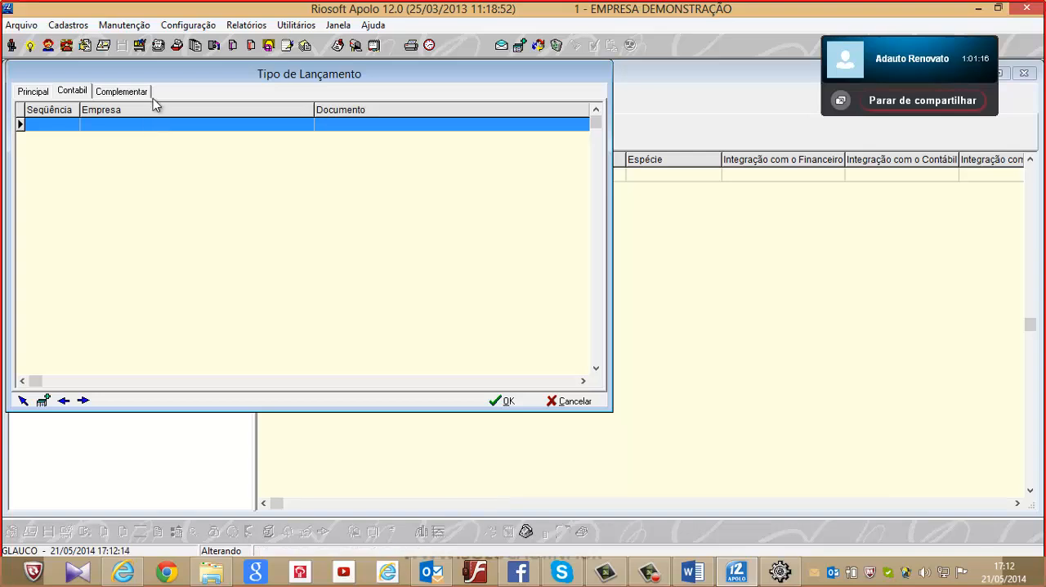
left_click(121, 91)
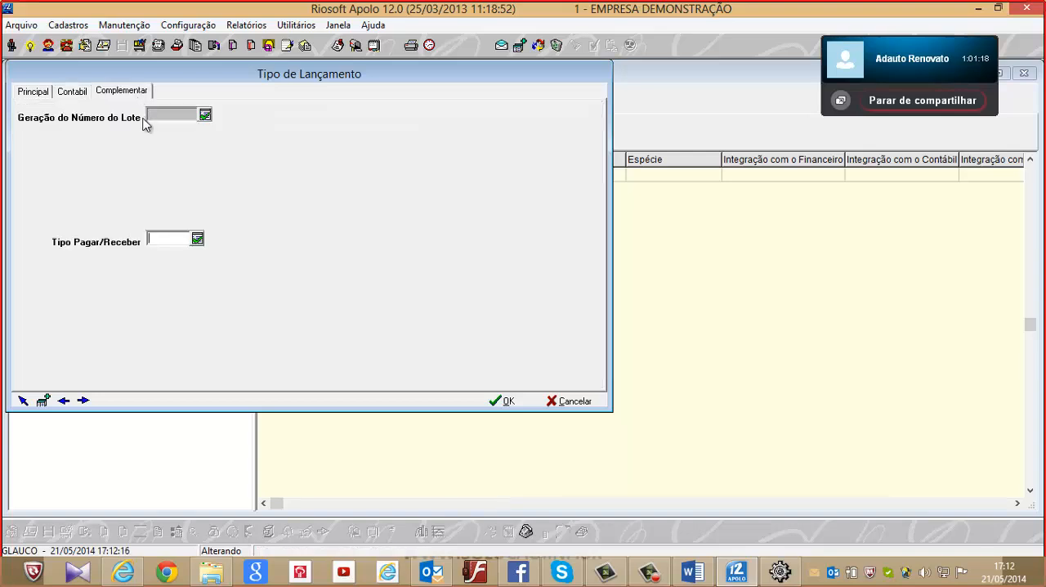
left_click(582, 404)
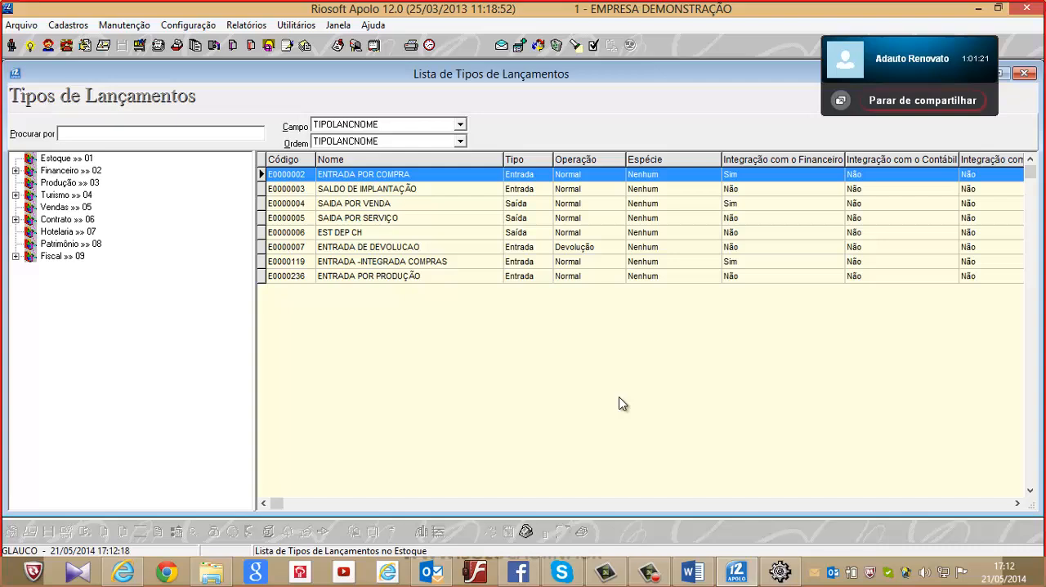
left_click(1025, 75)
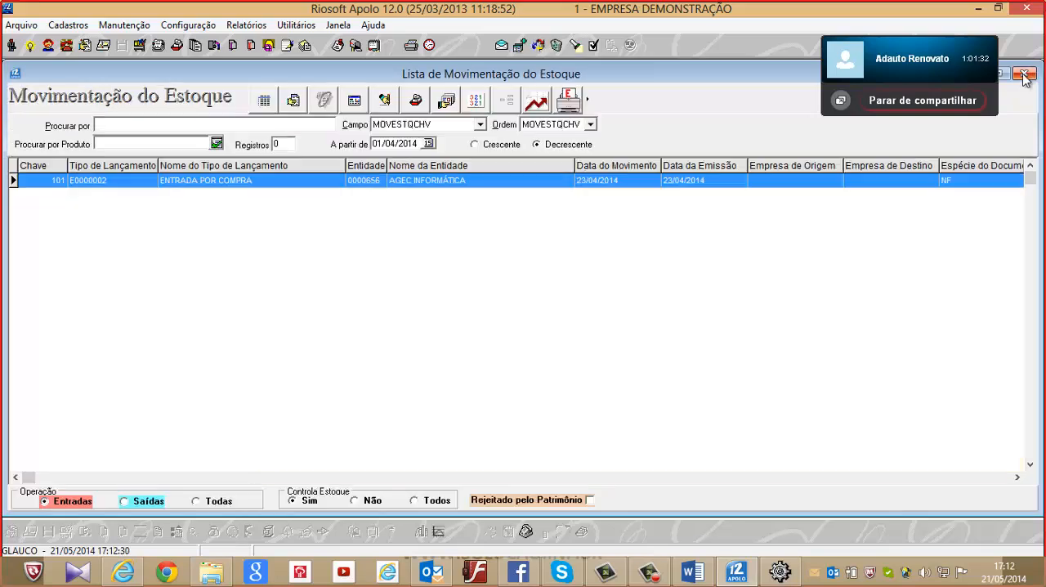
Open the ENTRADA POR COMPRA stock movement, examine its HD 500 GB item, and cancel the item without saving
double_click(394, 181)
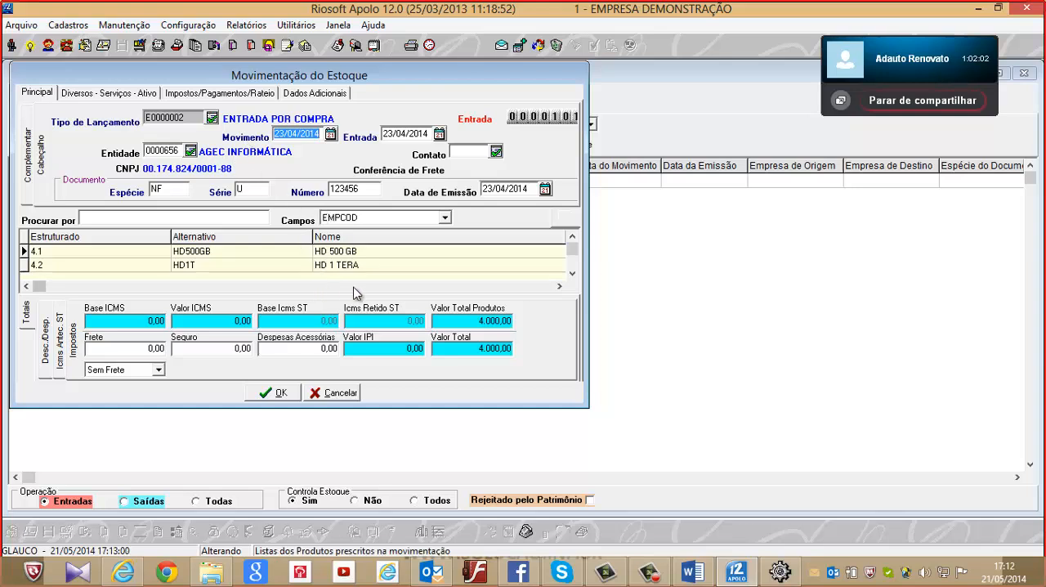
left_click(557, 253)
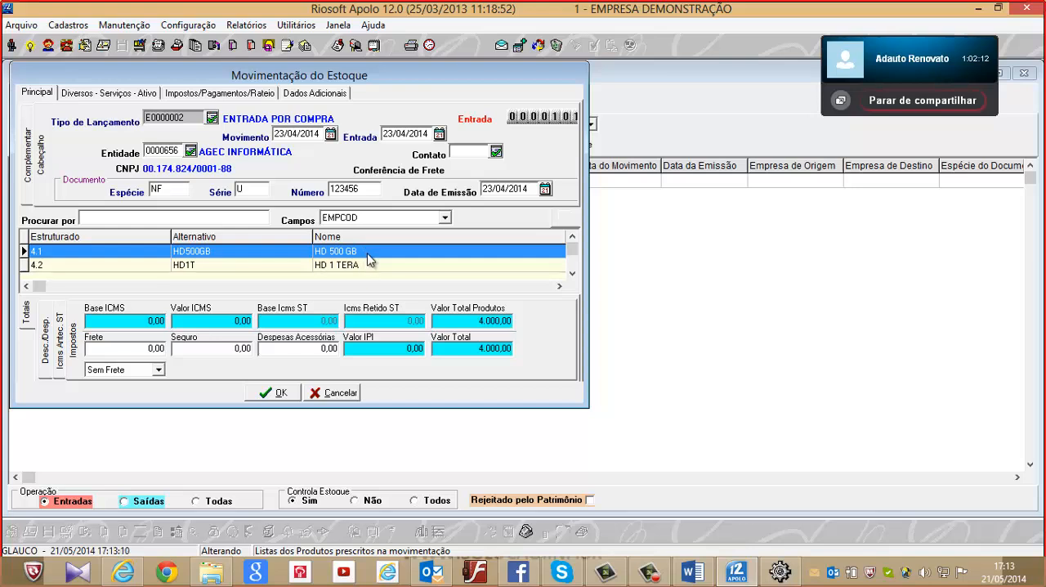
double_click(374, 254)
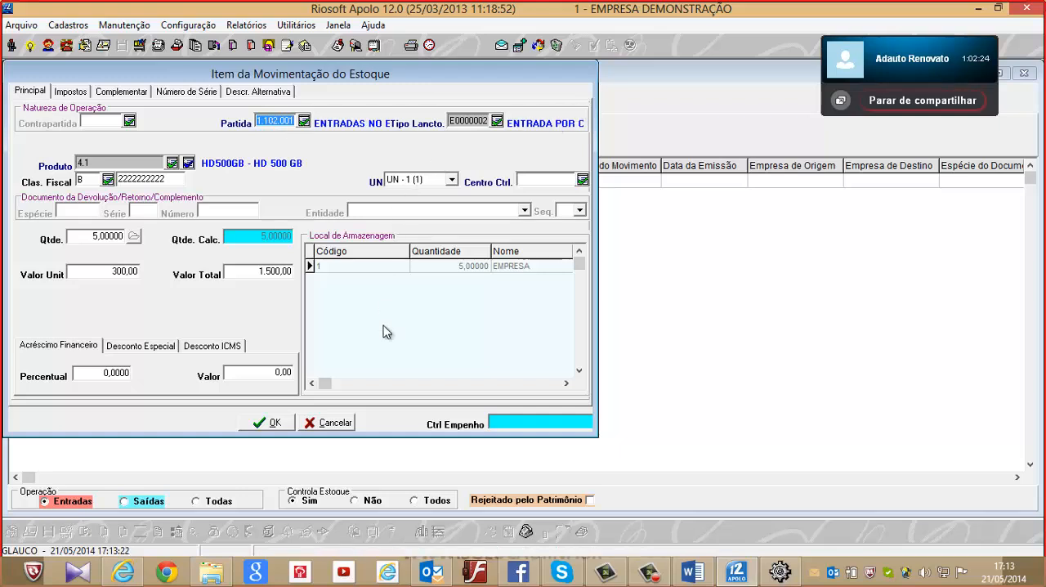
left_click(335, 422)
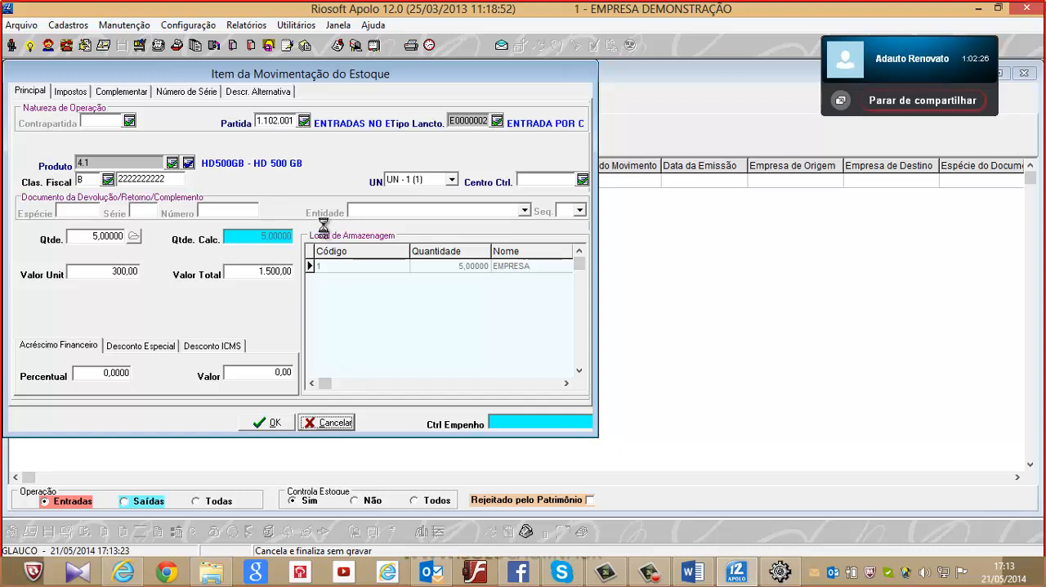
From the HD 1 TERA item, examine the ICMS group in the maximized Naturezas de Operação list, and close the list without choosing one
double_click(314, 265)
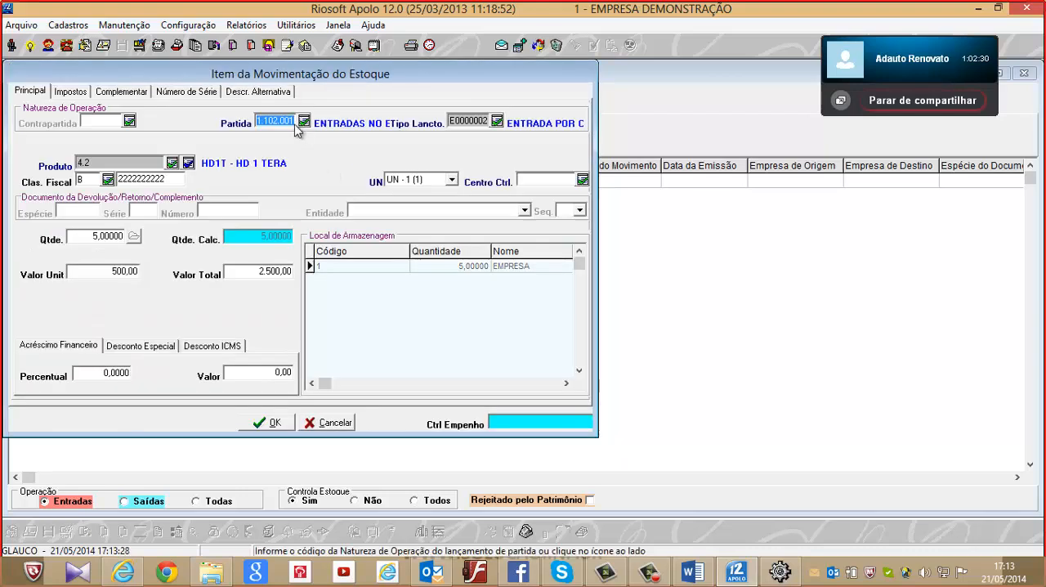
left_click(310, 123)
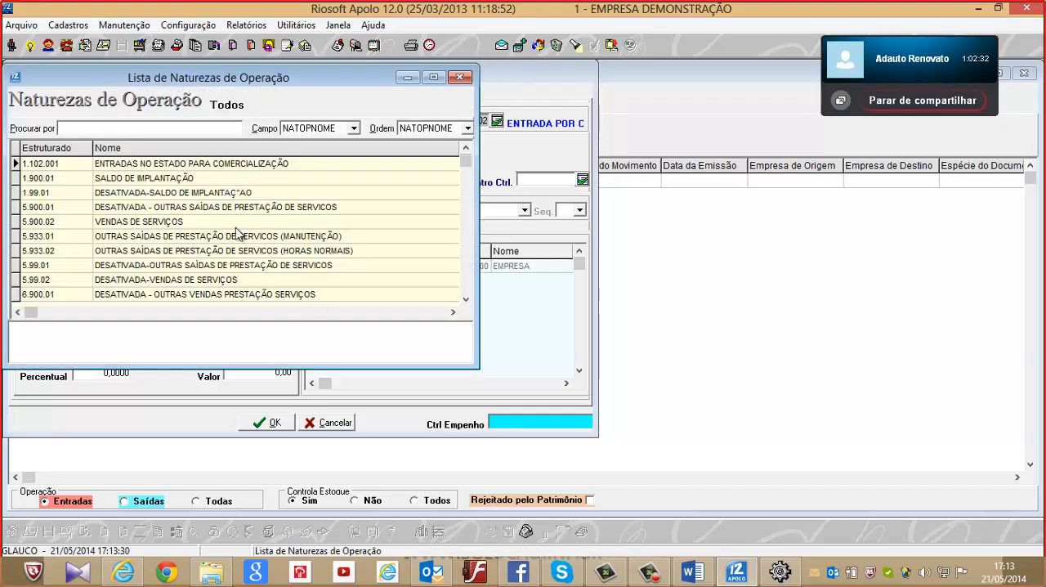
left_click_drag(9, 220, 189, 221)
left_click(434, 78)
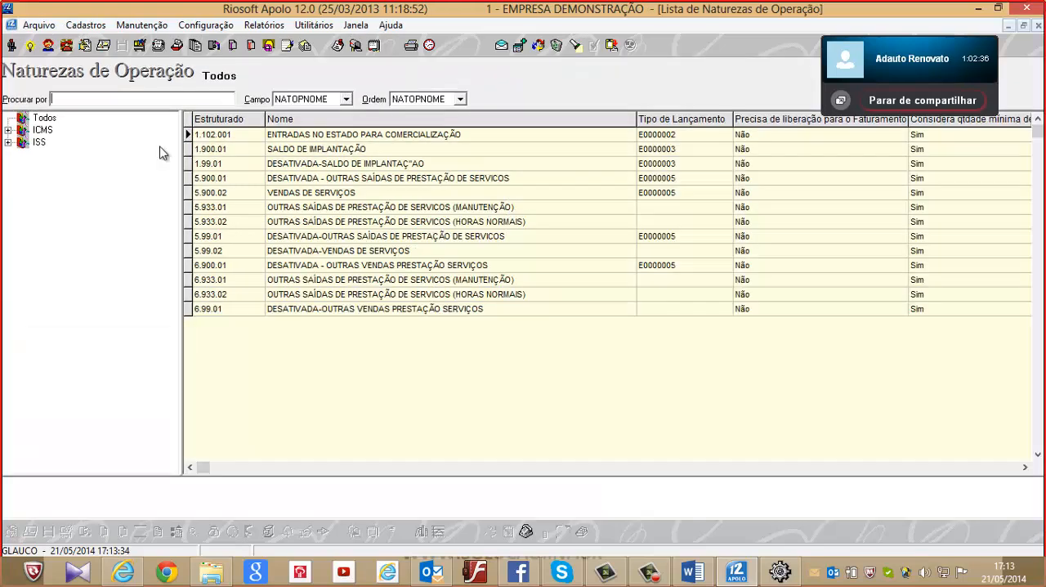
double_click(10, 134)
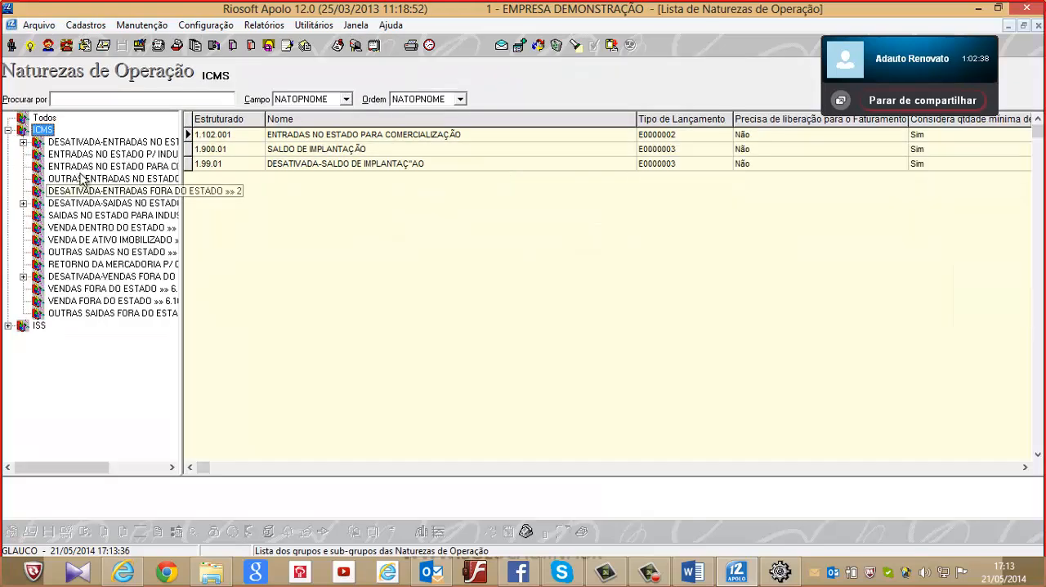
left_click_drag(181, 187, 372, 186)
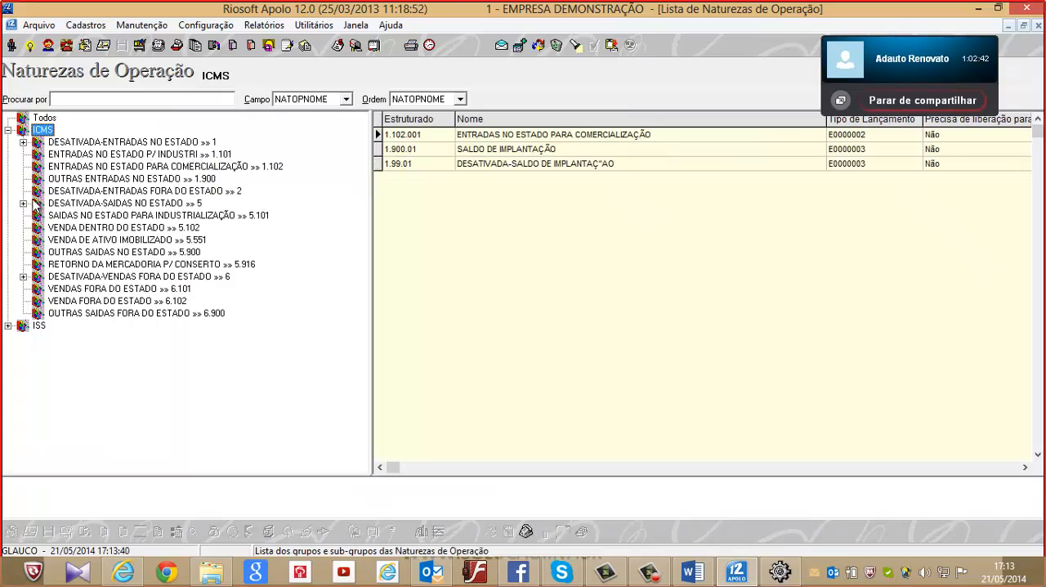
left_click(1039, 26)
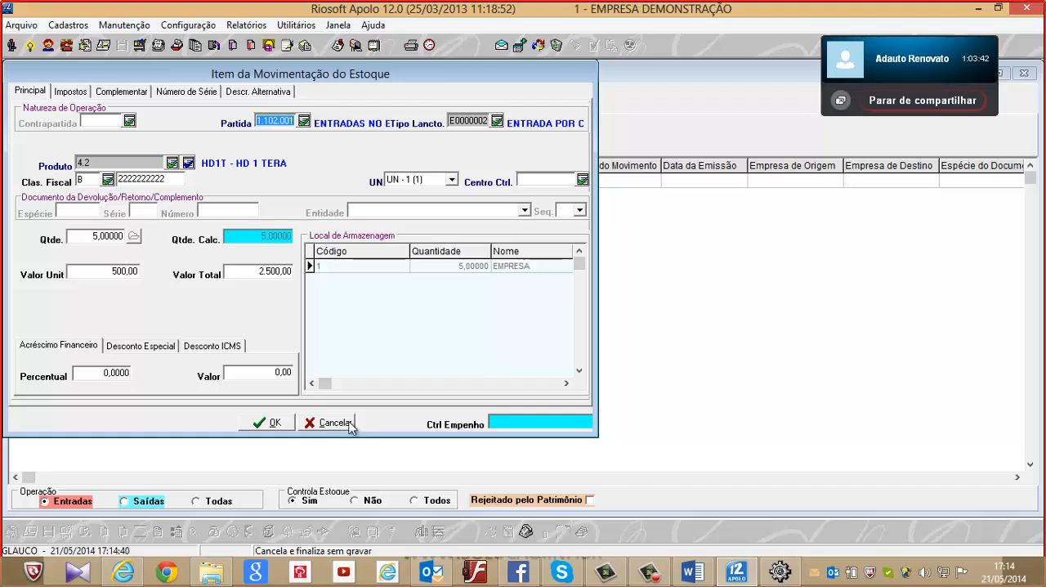
Cancel the HD 1 TERA item and the stock movement without saving, and close the stock movement list
left_click(349, 424)
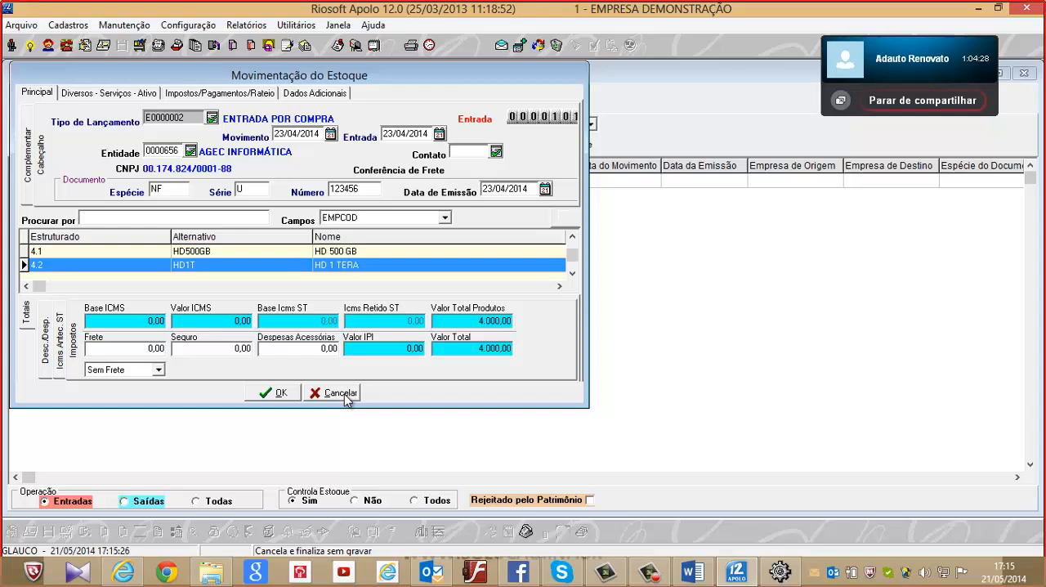
left_click(344, 394)
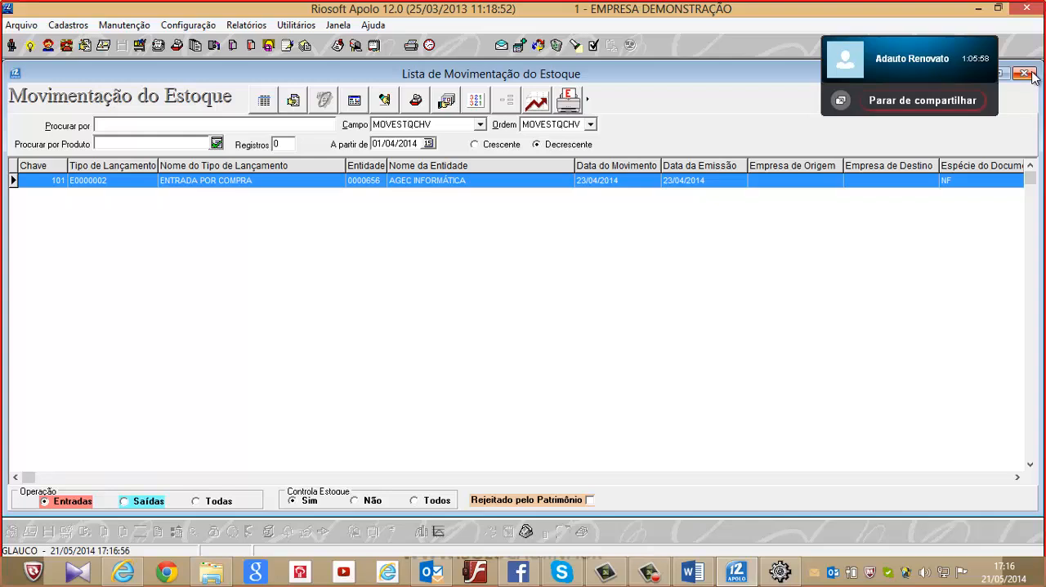
left_click(1026, 74)
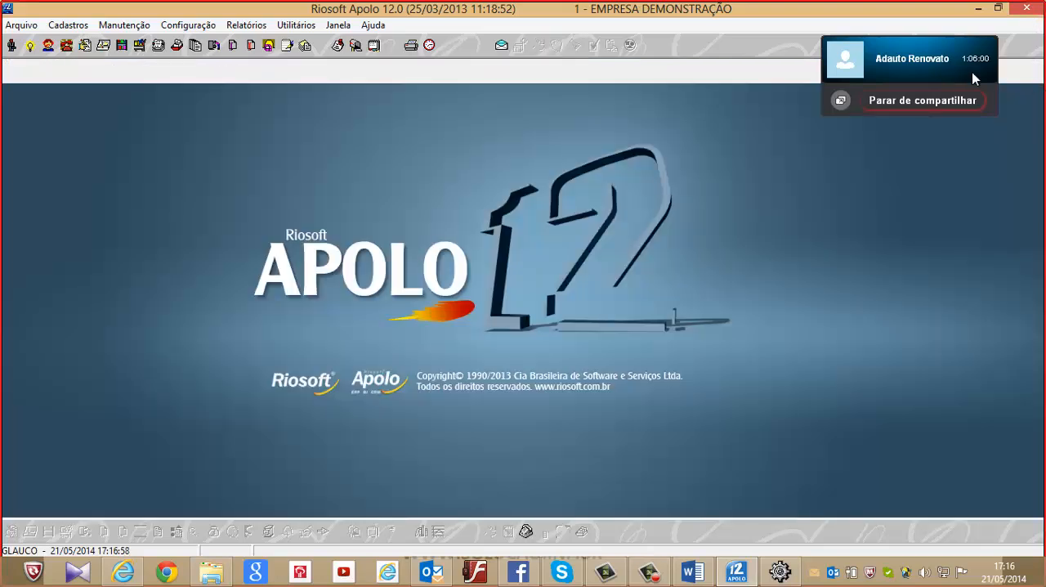
left_click(930, 63)
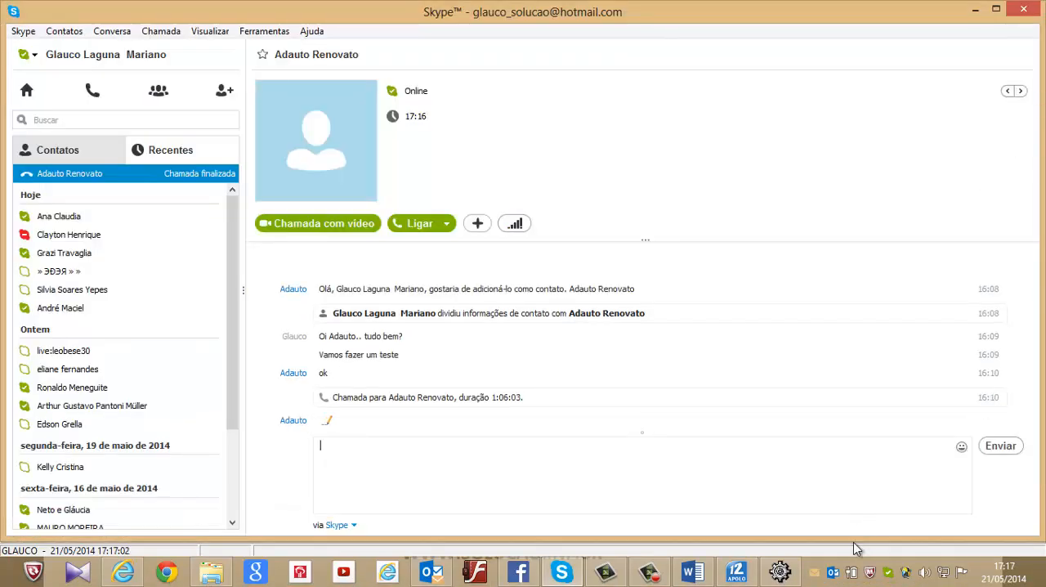
left_click(649, 571)
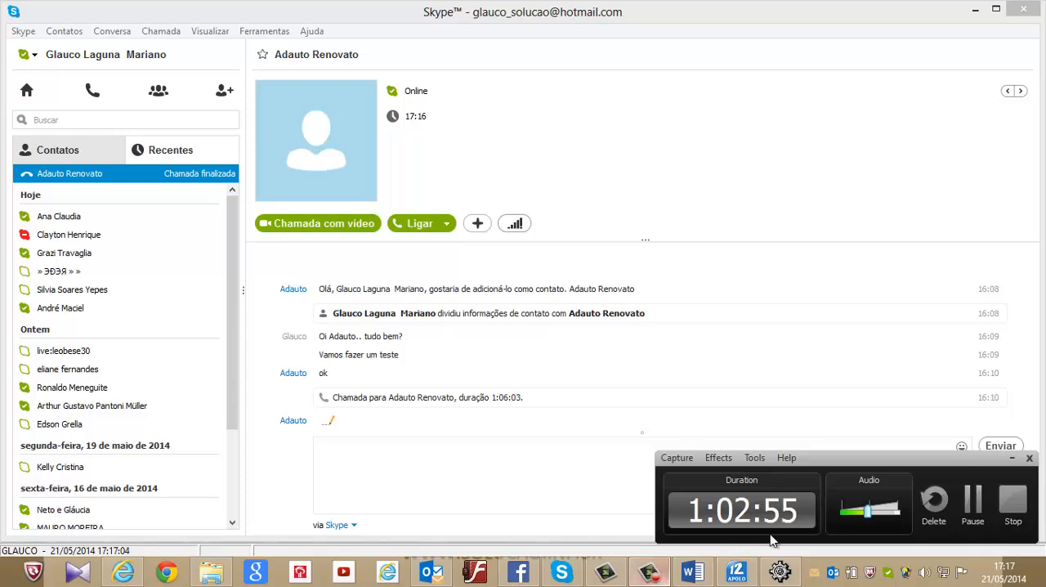